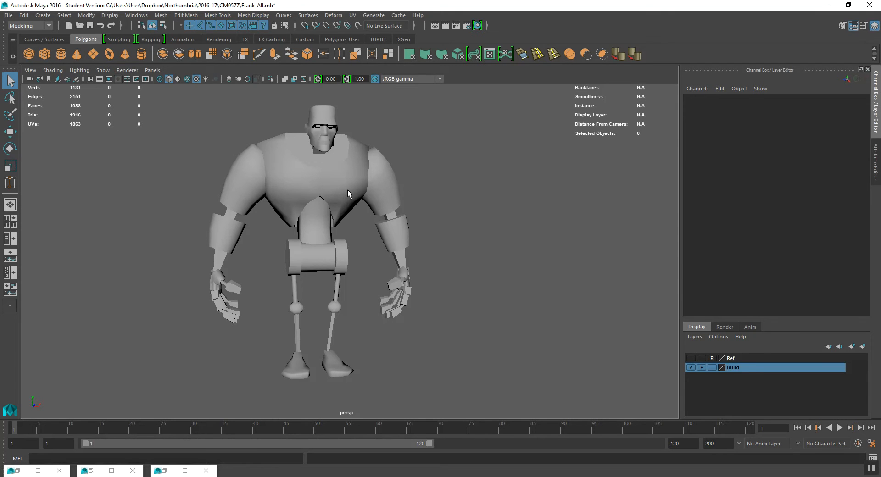
- Select the torso mesh and open the UV Editor to view its UV layout
{"action": "left_click", "coordinate": [308, 183]}
{"action": "left_click_drag", "start_coordinate": [455, 330], "coordinate": [504, 274]}
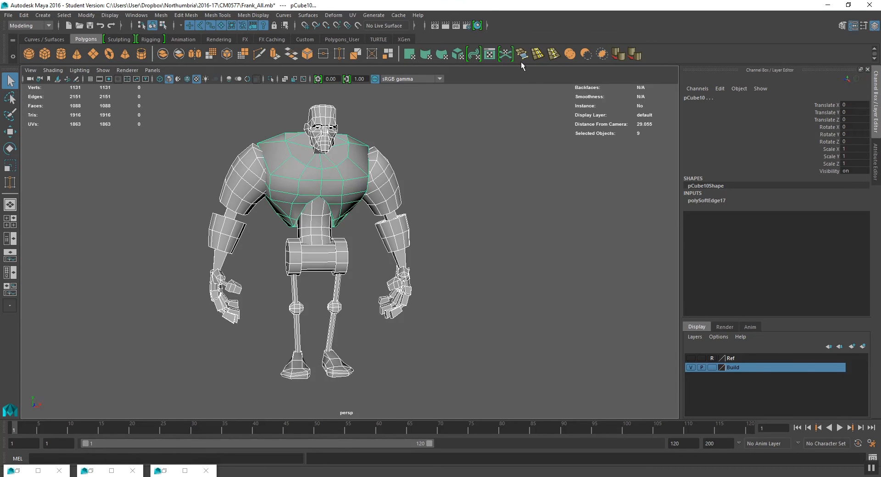
{"action": "left_click", "coordinate": [490, 54]}
{"action": "scroll", "coordinate": [597, 207], "scroll_direction": "down", "scroll_amount": 5}
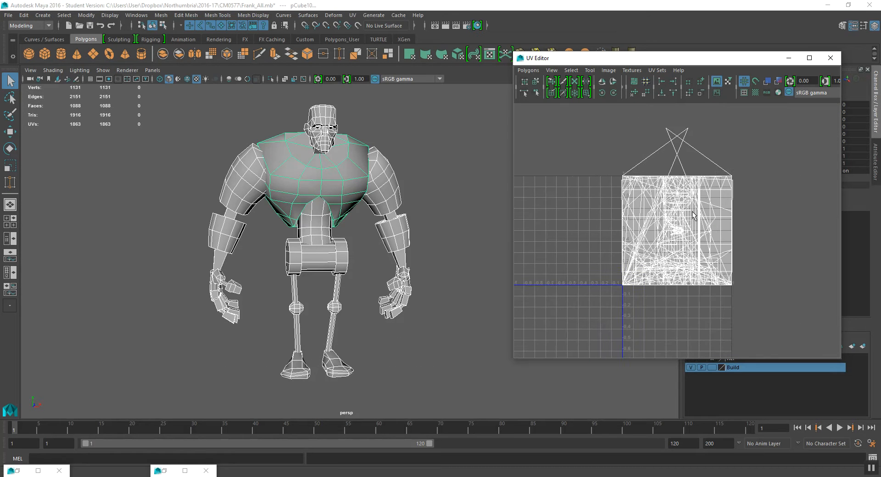
{"action": "scroll", "coordinate": [674, 247], "scroll_direction": "up", "scroll_amount": 2}
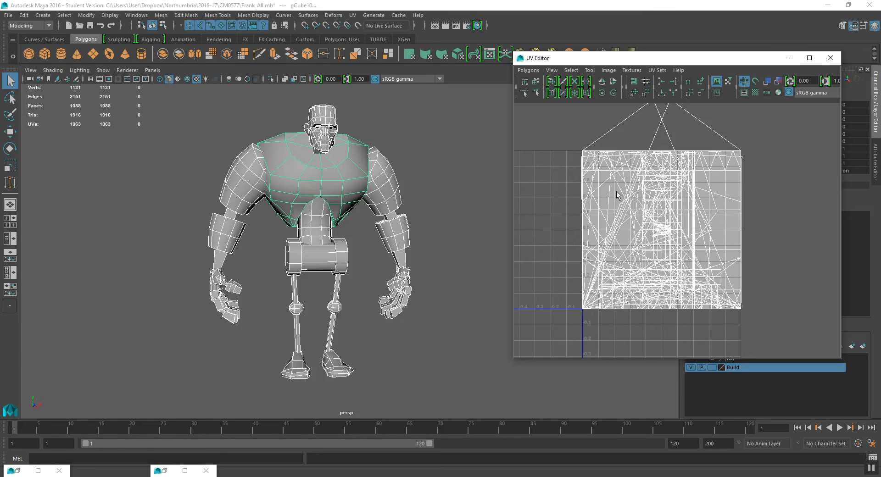
{"action": "left_click_drag", "start_coordinate": [436, 222], "coordinate": [434, 213], "text": "alt"}
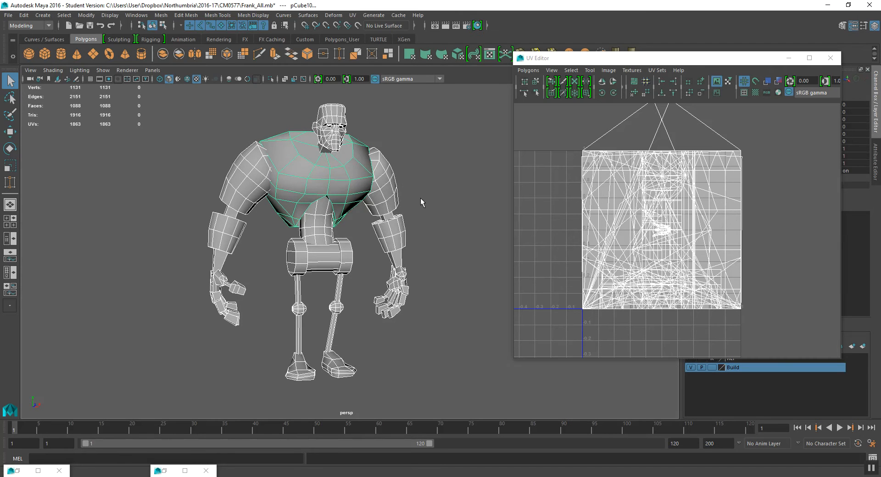
- Examine the UV layouts of the left arm-and-leg mesh and the left hand mesh
{"action": "left_click", "coordinate": [431, 192]}
{"action": "left_click", "coordinate": [220, 200]}
{"action": "left_click_drag", "start_coordinate": [317, 232], "coordinate": [298, 236], "text": "alt"}
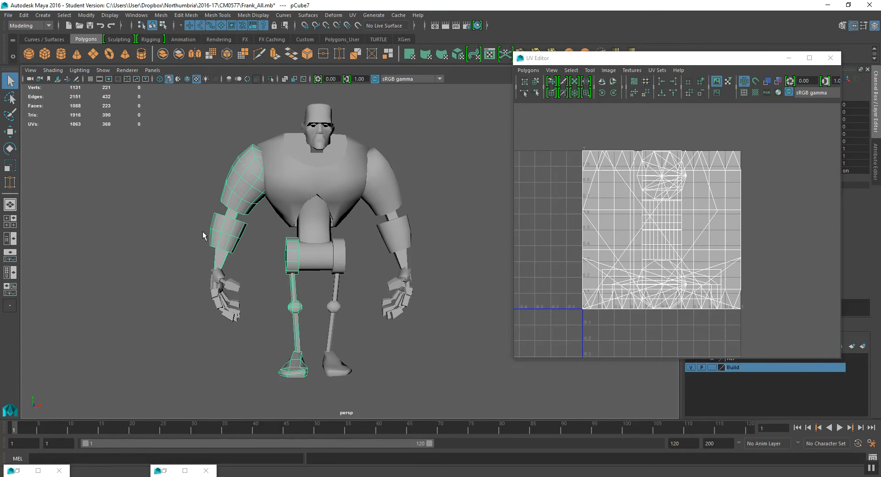
{"action": "left_click", "coordinate": [220, 296]}
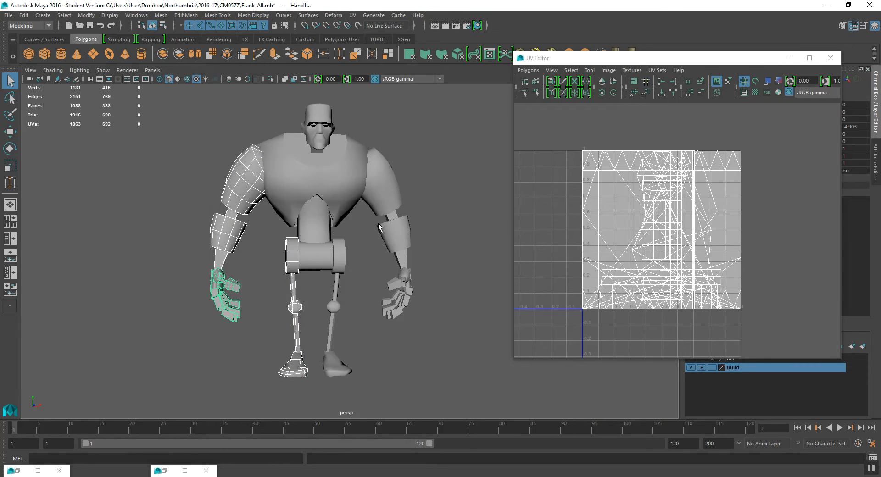
{"action": "left_click_drag", "start_coordinate": [379, 224], "coordinate": [385, 226], "text": "alt"}
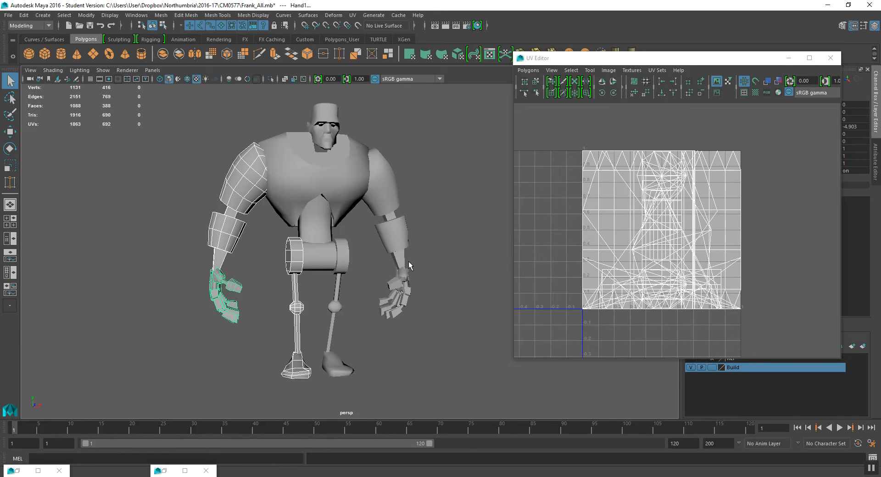
{"action": "mouse_move", "coordinate": [405, 278]}
{"action": "left_mouse_down", "text": "alt"}
{"action": "mouse_move", "coordinate": [364, 275]}
{"action": "mouse_move", "coordinate": [391, 280]}
{"action": "left_mouse_up", "text": "alt"}
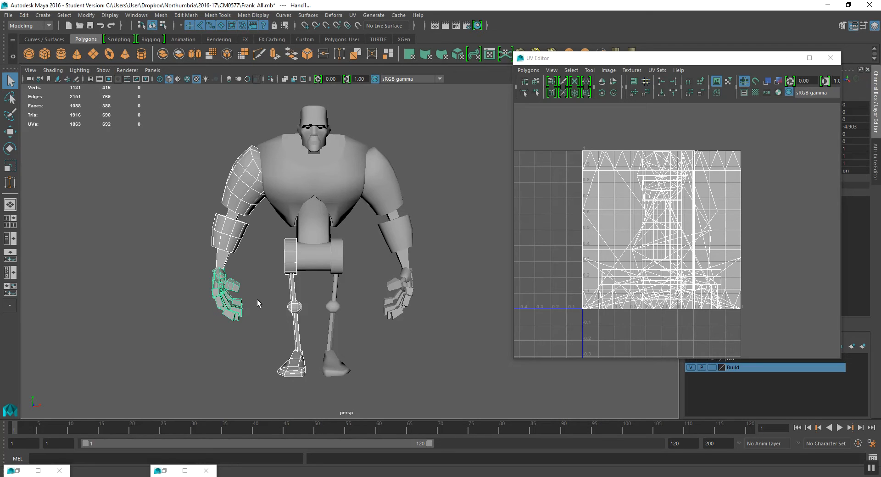
{"action": "left_click_drag", "start_coordinate": [380, 265], "coordinate": [351, 265], "text": "alt"}
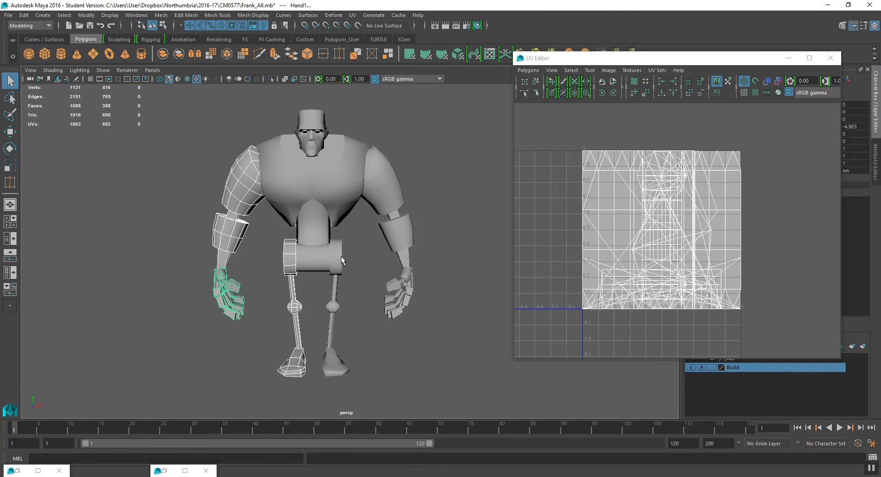
- Delete the right arm-and-leg mesh and the right hand mesh from the character
{"action": "left_click", "coordinate": [376, 207]}
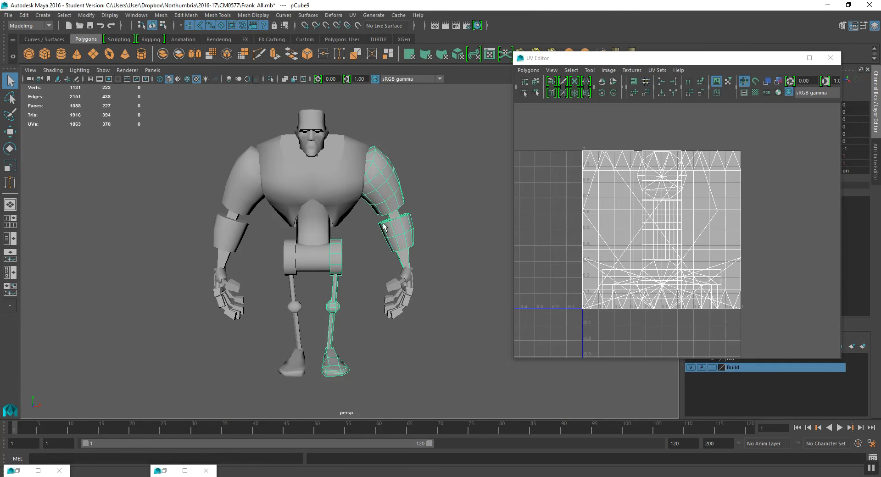
{"action": "key", "text": "Delete"}
{"action": "left_click", "coordinate": [412, 298]}
{"action": "key", "text": "Delete"}
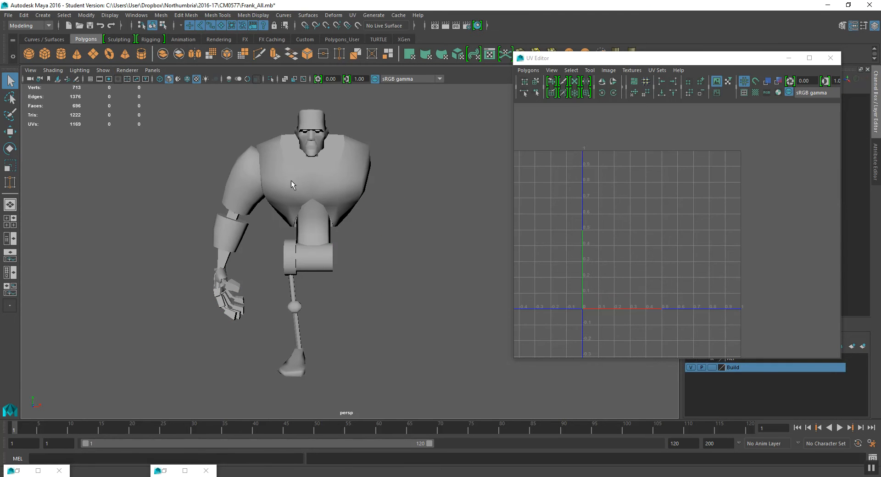
- Turn on the viewport grid, select the left limb mesh and reposition the UV Editor window
{"action": "left_click", "coordinate": [102, 71]}
{"action": "left_click", "coordinate": [137, 433]}
{"action": "left_click_drag", "start_coordinate": [277, 349], "coordinate": [310, 287], "text": "alt"}
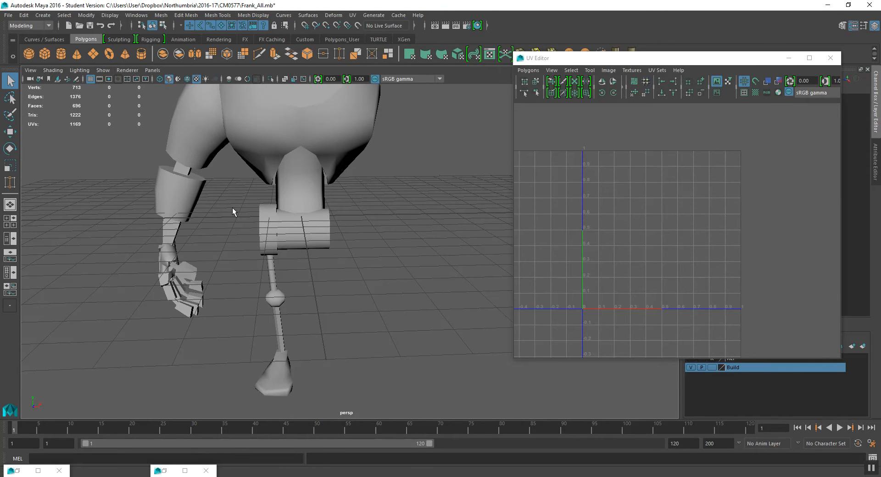
{"action": "left_click", "coordinate": [263, 210]}
{"action": "scroll", "coordinate": [277, 204], "scroll_direction": "down", "scroll_amount": 4}
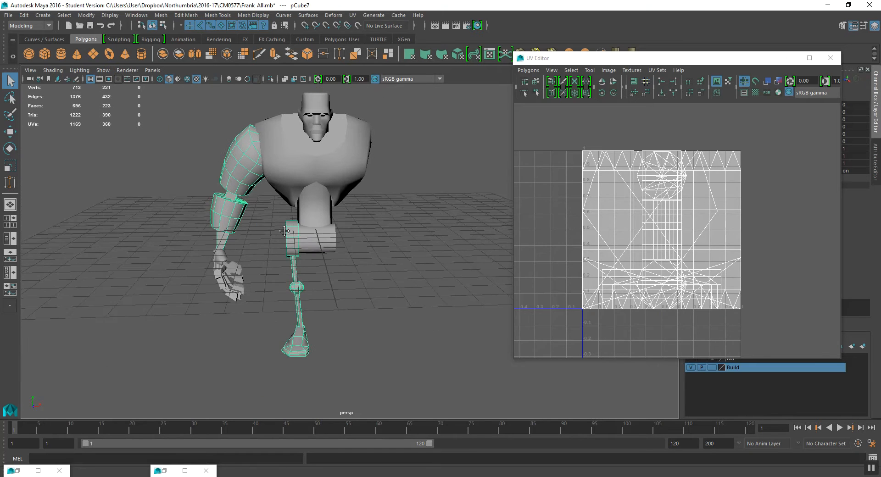
{"action": "middle_click_drag", "start_coordinate": [276, 205], "coordinate": [274, 223], "text": "alt"}
{"action": "left_click_drag", "start_coordinate": [660, 60], "coordinate": [636, 99]}
- Try to mirror the left limb mesh with a Scale X of -1 and undo the change
{"action": "key", "text": "w"}
{"action": "mouse_move", "coordinate": [352, 219]}
{"action": "left_mouse_down", "text": "alt"}
{"action": "mouse_move", "coordinate": [353, 206]}
{"action": "mouse_move", "coordinate": [354, 221]}
{"action": "left_mouse_up", "text": "alt"}
{"action": "scroll", "coordinate": [287, 266], "scroll_direction": "up", "scroll_amount": 3}
{"action": "middle_click_drag", "start_coordinate": [286, 266], "coordinate": [306, 258], "text": "alt"}
{"action": "left_click", "coordinate": [846, 148]}
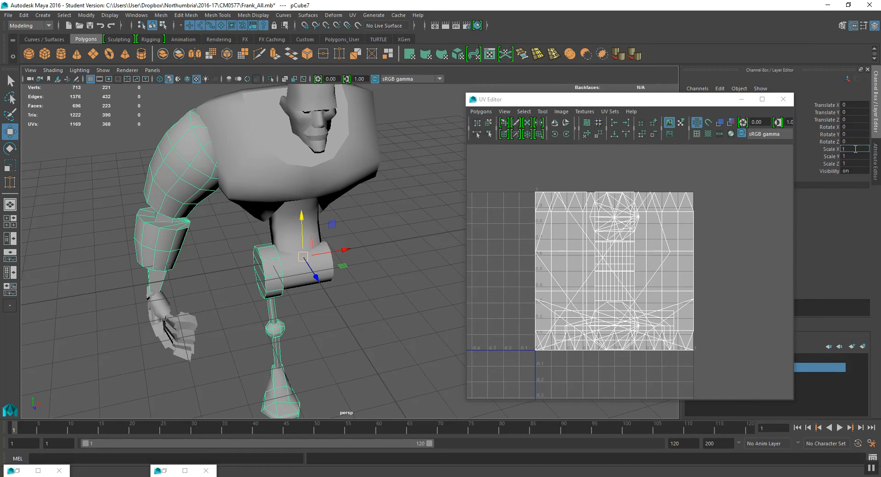
{"action": "type", "text": "-1"}
{"action": "key", "text": "Return"}
{"action": "left_click_drag", "start_coordinate": [426, 212], "coordinate": [429, 179], "text": "alt"}
{"action": "key", "text": "ctrl+z"}
- Select the torso mesh and examine its UVs from a closer view
{"action": "left_click_drag", "start_coordinate": [336, 224], "coordinate": [269, 152], "text": "alt"}
{"action": "left_click", "coordinate": [160, 292]}
{"action": "scroll", "coordinate": [310, 219], "scroll_direction": "down", "scroll_amount": 2}
{"action": "left_click", "coordinate": [315, 183]}
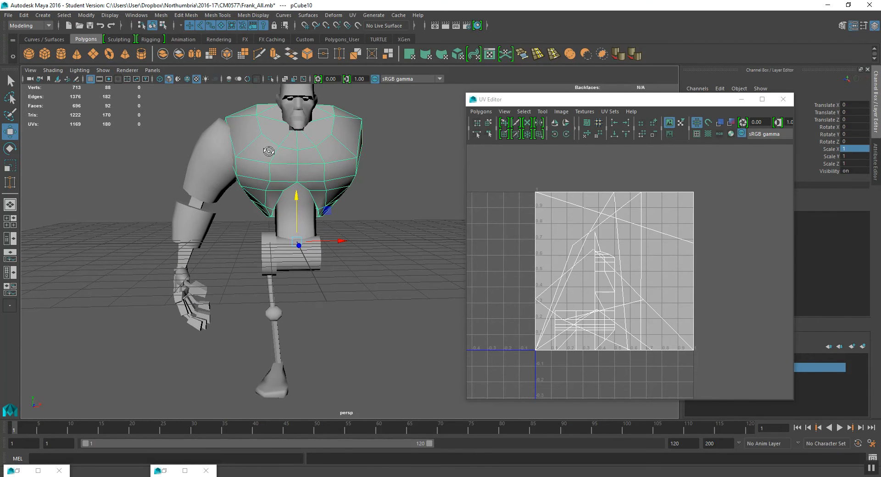
{"action": "mouse_move", "coordinate": [269, 179]}
{"action": "left_mouse_down", "text": "alt"}
{"action": "mouse_move", "coordinate": [294, 176]}
{"action": "mouse_move", "coordinate": [266, 175]}
{"action": "left_mouse_up", "text": "alt"}
{"action": "scroll", "coordinate": [266, 156], "scroll_direction": "up", "scroll_amount": 4}
{"action": "middle_click_drag", "start_coordinate": [266, 153], "coordinate": [271, 181], "text": "alt"}
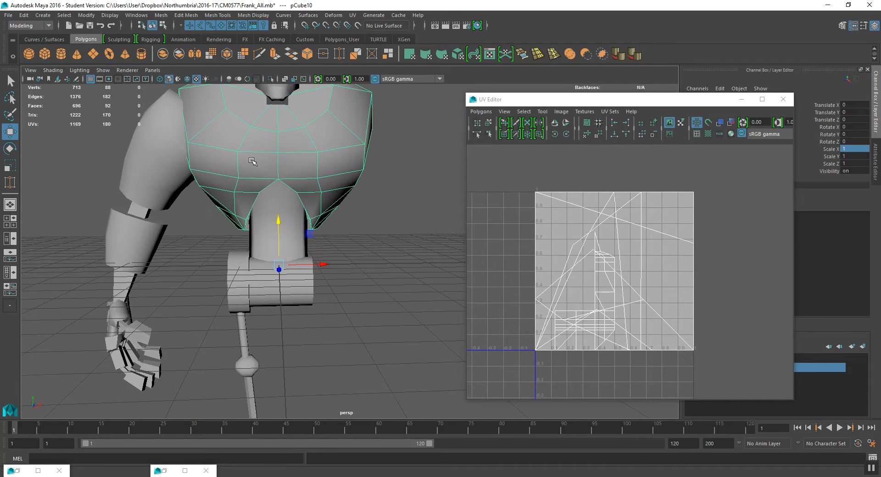
{"action": "right_click_drag", "start_coordinate": [251, 161], "coordinate": [248, 138]}
- Try scaling a selected torso edge slightly and return to object selection
{"action": "left_click", "coordinate": [238, 165]}
{"action": "left_click", "coordinate": [318, 169], "text": "shift"}
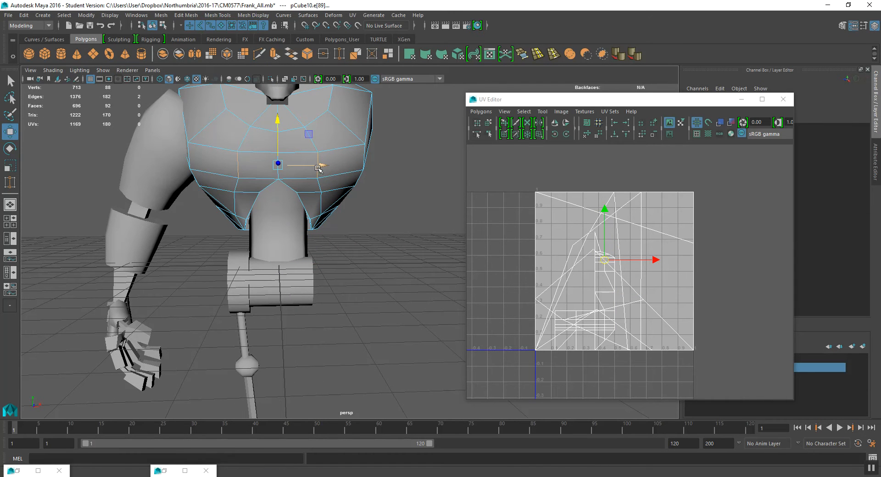
{"action": "key", "text": "r"}
{"action": "mouse_move", "coordinate": [320, 165]}
{"action": "left_mouse_down"}
{"action": "mouse_move", "coordinate": [338, 165]}
{"action": "mouse_move", "coordinate": [330, 167]}
{"action": "left_mouse_up"}
{"action": "left_click", "coordinate": [163, 26]}
{"action": "left_click", "coordinate": [152, 26]}
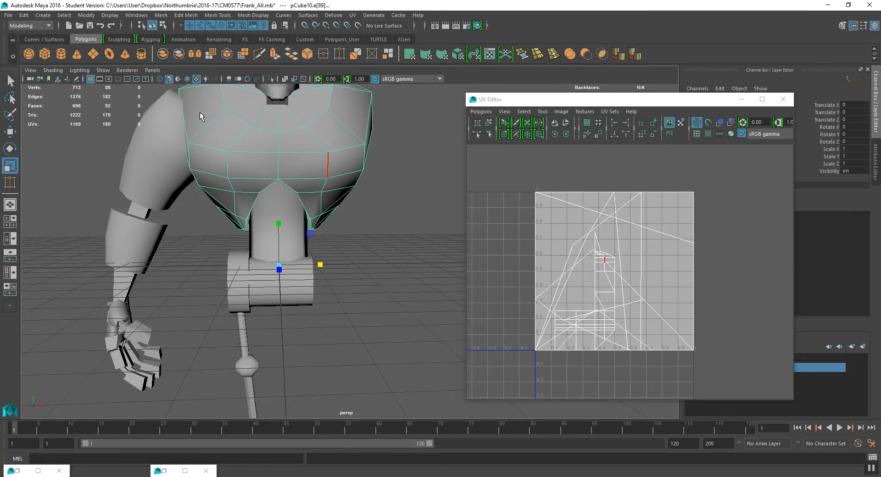
{"action": "left_click", "coordinate": [366, 240]}
{"action": "right_click_drag", "start_coordinate": [356, 242], "coordinate": [350, 253], "text": "alt"}
{"action": "left_click_drag", "start_coordinate": [350, 254], "coordinate": [356, 246], "text": "alt"}
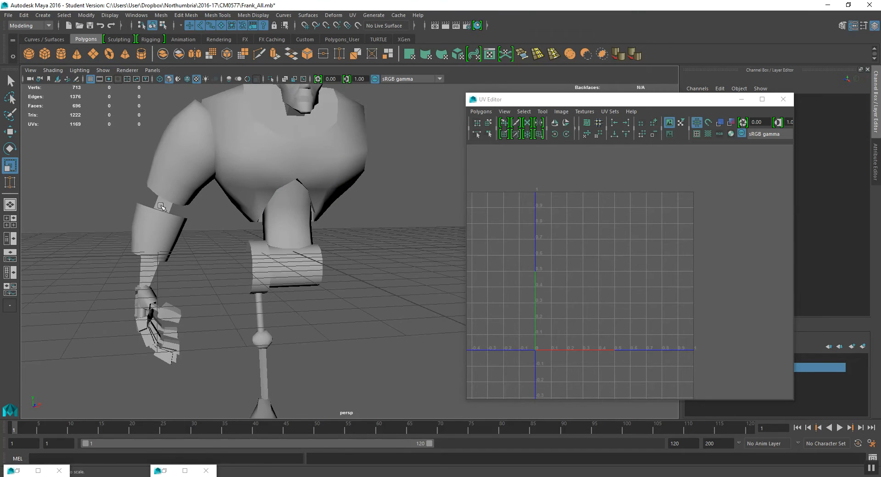
- Select the left limb mesh and switch it to face selection mode
{"action": "left_click", "coordinate": [164, 206]}
{"action": "left_click_drag", "start_coordinate": [215, 186], "coordinate": [268, 235], "text": "alt"}
{"action": "scroll", "coordinate": [268, 235], "scroll_direction": "up", "scroll_amount": 2}
{"action": "middle_click_drag", "start_coordinate": [245, 228], "coordinate": [251, 234], "text": "alt"}
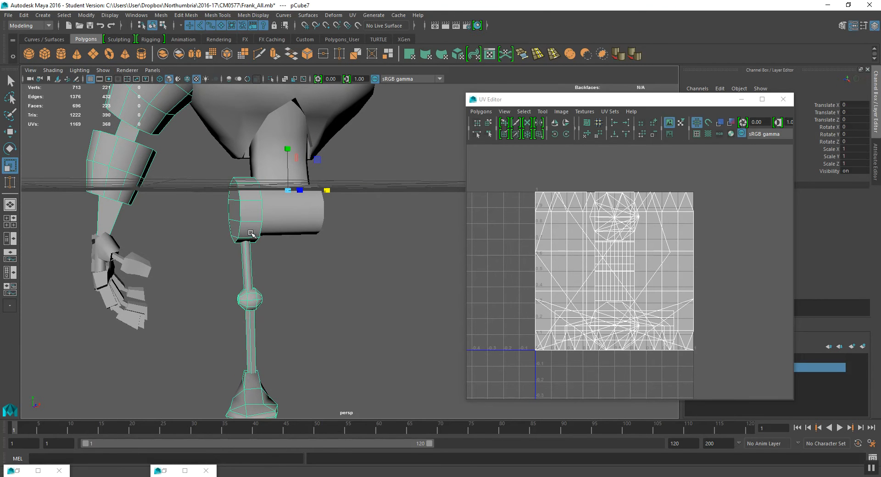
{"action": "right_click_drag", "start_coordinate": [243, 208], "coordinate": [243, 222]}
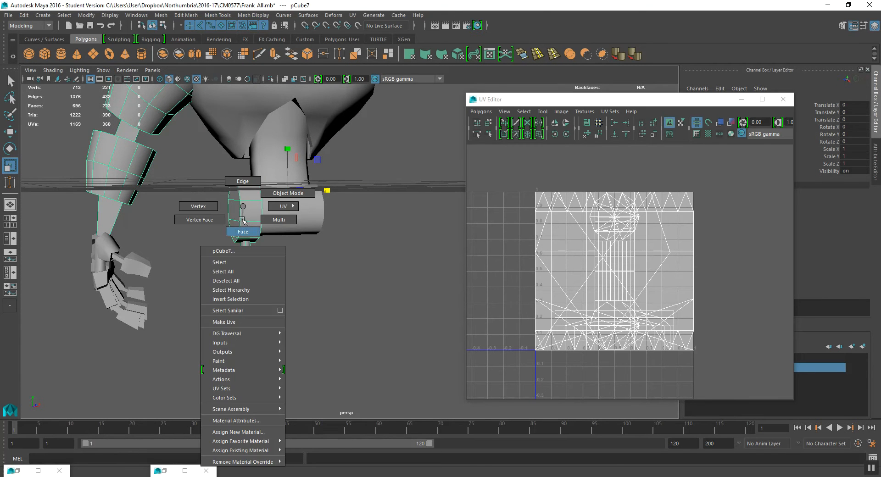
{"action": "right_click_drag", "start_coordinate": [242, 209], "coordinate": [242, 209]}
{"action": "middle_click_drag", "start_coordinate": [242, 208], "coordinate": [261, 218], "text": "alt"}
{"action": "scroll", "coordinate": [261, 218], "scroll_direction": "up", "scroll_amount": 2}
{"action": "left_click_drag", "start_coordinate": [261, 218], "coordinate": [260, 218], "text": "alt"}
{"action": "right_click", "coordinate": [256, 199]}
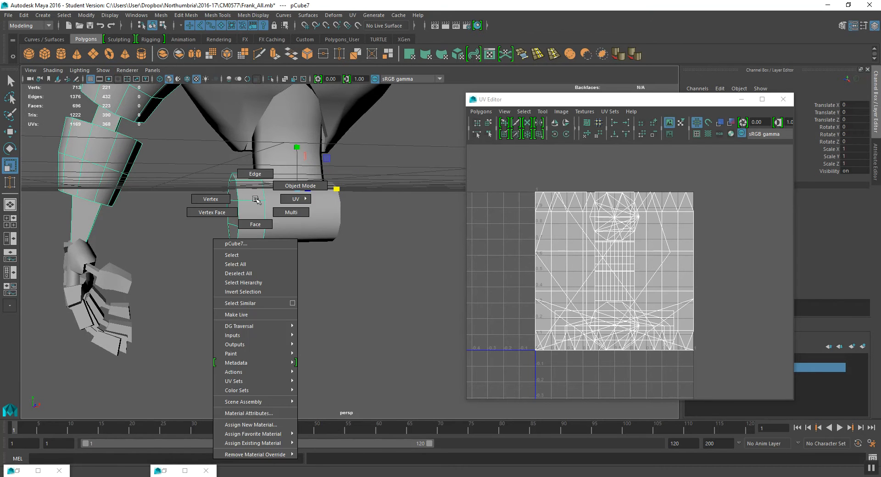
{"action": "right_click_drag", "start_coordinate": [255, 212], "coordinate": [255, 214]}
{"action": "left_click_drag", "start_coordinate": [255, 214], "coordinate": [294, 197], "text": "alt"}
- Select the ring of faces forming the end cap of the hip cylinder
{"action": "left_click", "coordinate": [305, 183]}
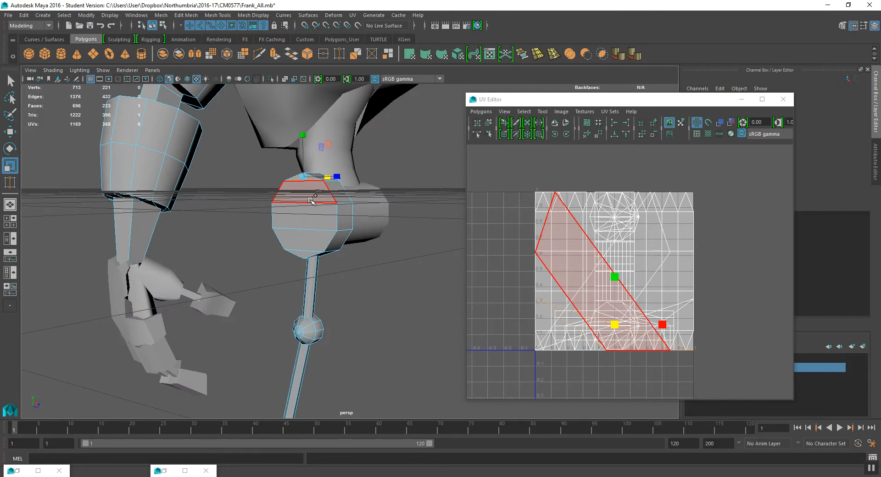
{"action": "left_click", "coordinate": [310, 220], "text": "shift"}
{"action": "left_click", "coordinate": [309, 240], "text": "shift"}
{"action": "left_click", "coordinate": [306, 253], "text": "shift"}
{"action": "left_click_drag", "start_coordinate": [362, 234], "coordinate": [226, 219], "text": "alt"}
{"action": "left_click", "coordinate": [226, 239], "text": "shift"}
{"action": "left_click", "coordinate": [211, 225], "text": "shift"}
{"action": "left_click", "coordinate": [207, 205], "text": "shift"}
{"action": "left_click", "coordinate": [216, 179], "text": "shift"}
{"action": "left_click", "coordinate": [230, 165], "text": "shift"}
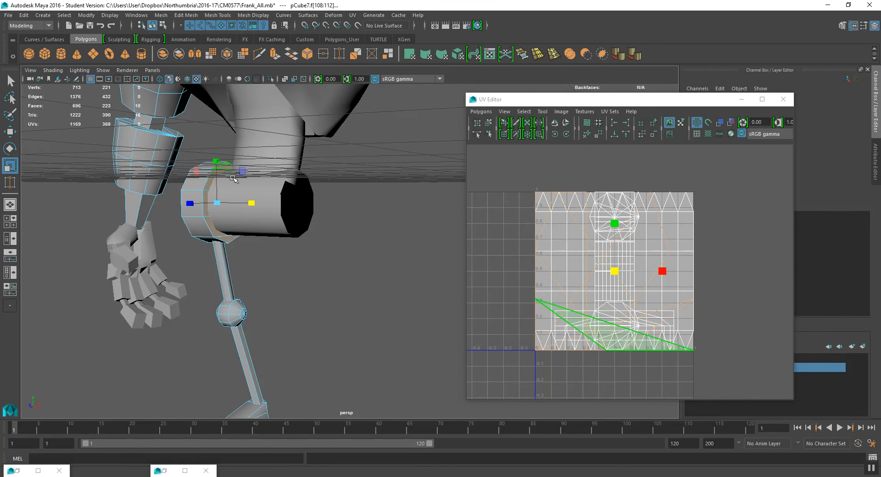
{"action": "key", "text": "w"}
{"action": "left_click_drag", "start_coordinate": [232, 170], "coordinate": [267, 239], "text": "alt"}
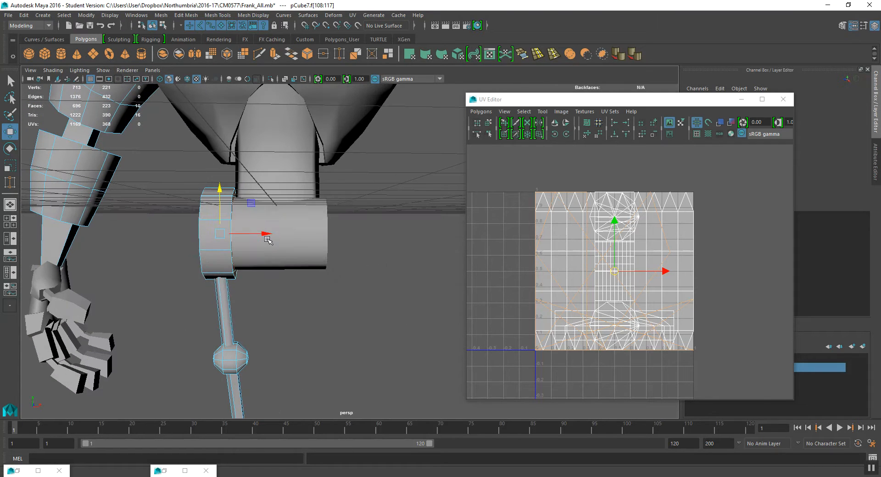
- Apply a Planar mapping to the selected cap faces, projecting from the X axis
{"action": "key", "text": "space"}
{"action": "left_click", "coordinate": [351, 261]}
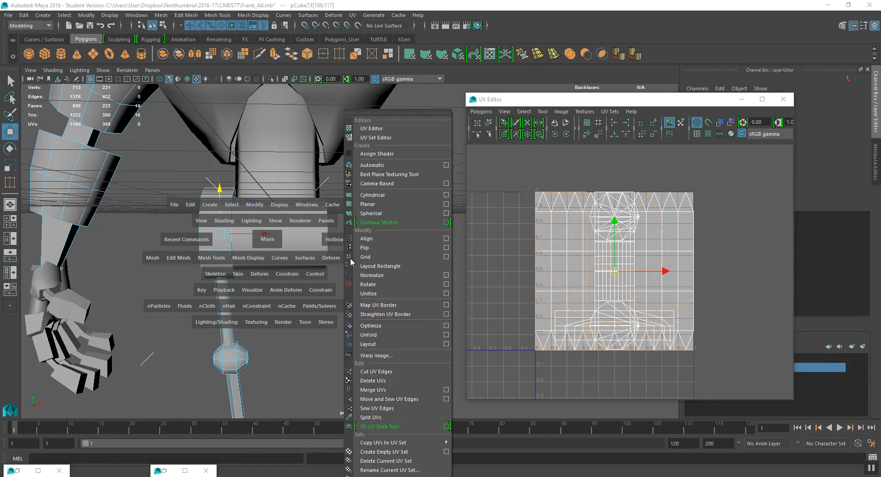
{"action": "left_click", "coordinate": [444, 205]}
{"action": "middle_click_drag", "start_coordinate": [252, 258], "coordinate": [271, 272], "text": "alt"}
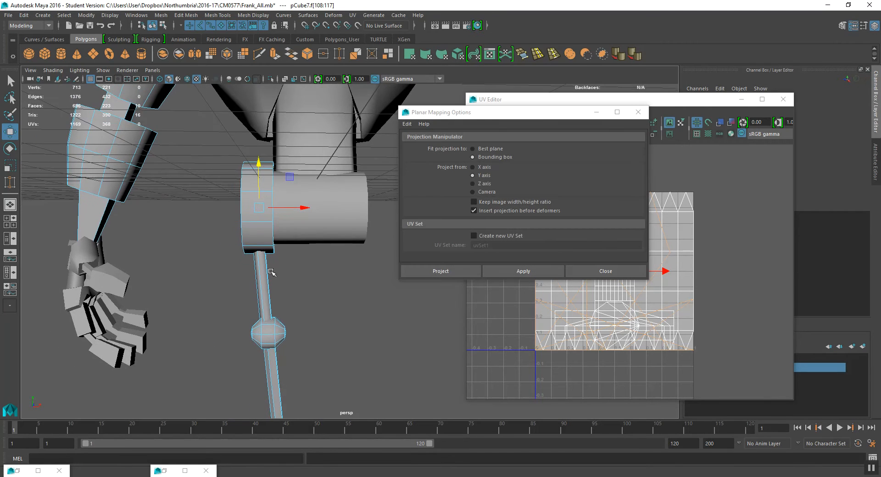
{"action": "left_click", "coordinate": [481, 168]}
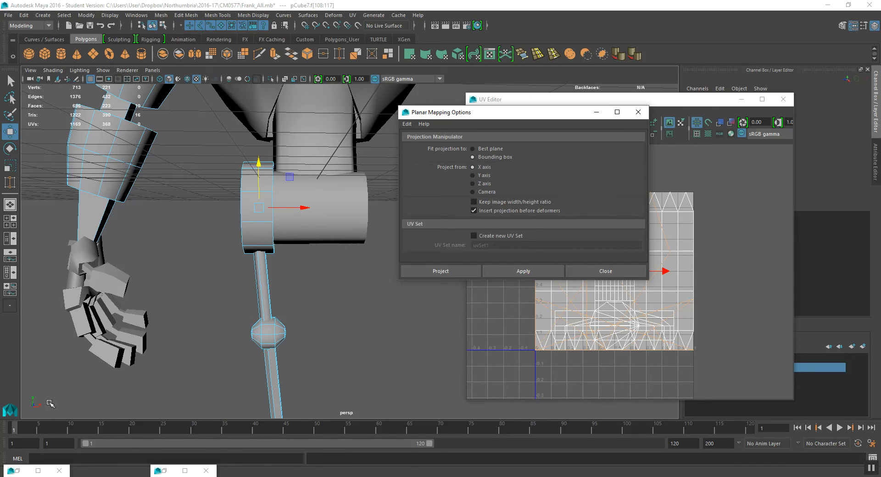
{"action": "left_click_drag", "start_coordinate": [285, 264], "coordinate": [282, 234], "text": "alt"}
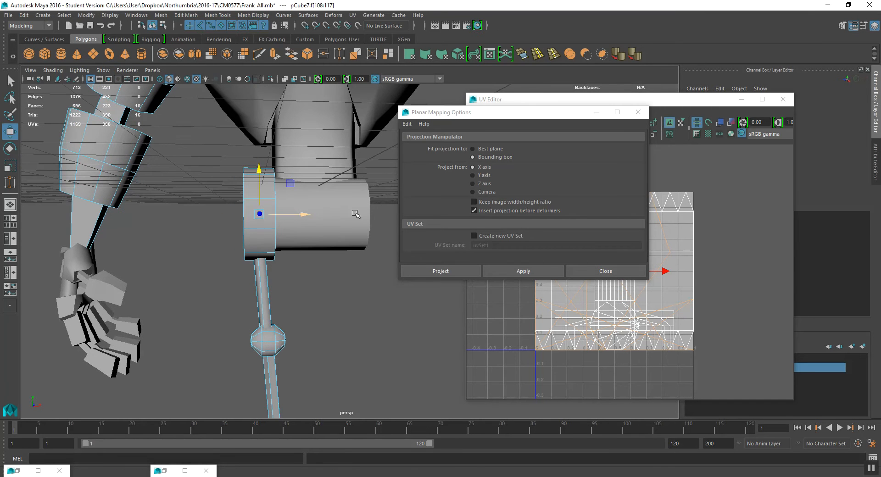
{"action": "left_click", "coordinate": [510, 273]}
{"action": "left_click_drag", "start_coordinate": [345, 292], "coordinate": [391, 303], "text": "alt"}
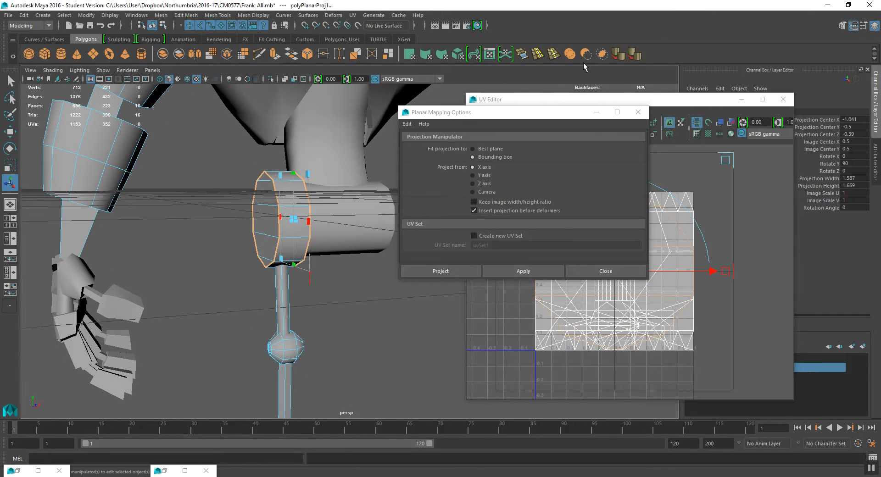
- Close the Planar Mapping options and move the new cap UV shell to the left of the UV tile
{"action": "left_click", "coordinate": [596, 112]}
{"action": "scroll", "coordinate": [627, 267], "scroll_direction": "down", "scroll_amount": 3}
{"action": "middle_click_drag", "start_coordinate": [629, 271], "coordinate": [645, 224], "text": "alt"}
{"action": "key", "text": "w"}
{"action": "left_click_drag", "start_coordinate": [636, 228], "coordinate": [506, 240]}
{"action": "middle_click_drag", "start_coordinate": [506, 240], "coordinate": [583, 233], "text": "alt"}
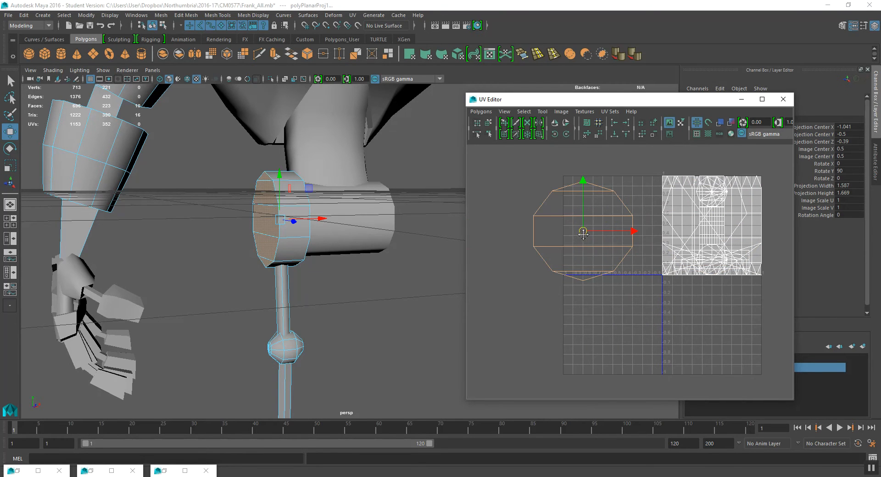
{"action": "right_click_drag", "start_coordinate": [269, 215], "coordinate": [304, 228], "text": "alt"}
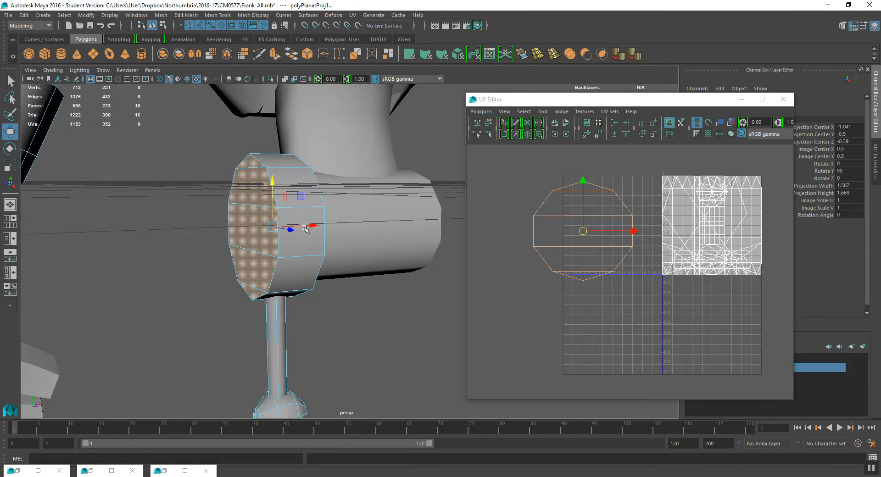
- Select one of the two overlapping hip-cap UV shells and move it down and left, below the other cap shell
{"action": "right_click_drag", "start_coordinate": [570, 217], "coordinate": [596, 217]}
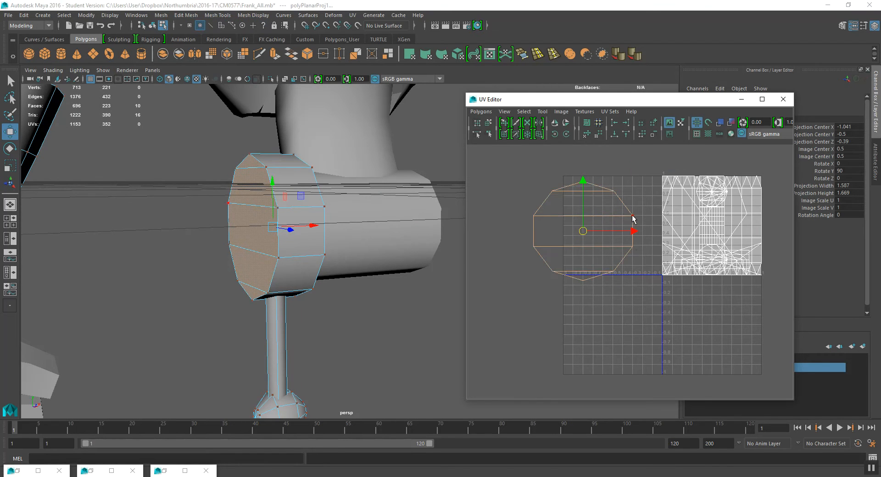
{"action": "left_click", "coordinate": [633, 218]}
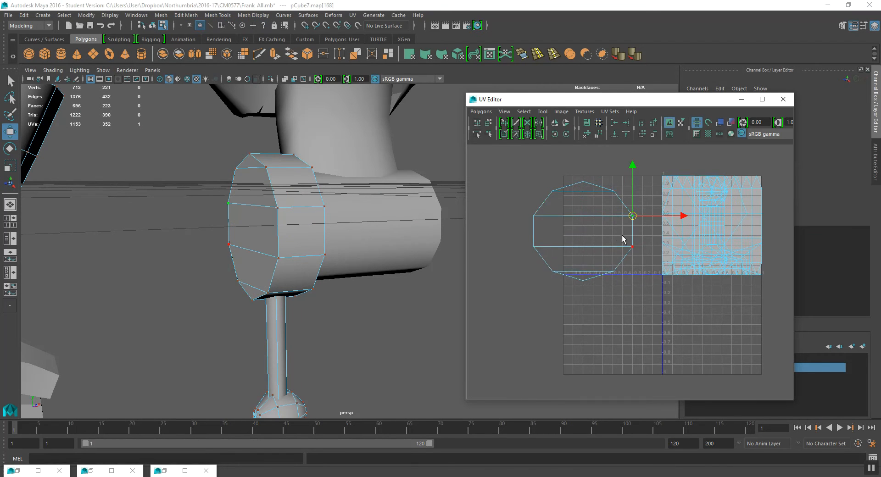
{"action": "left_click", "coordinate": [524, 112]}
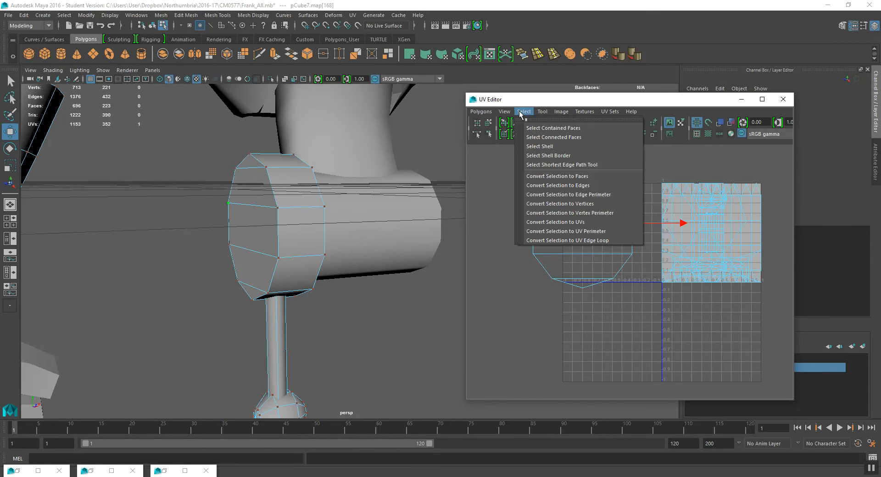
{"action": "left_click", "coordinate": [542, 155]}
{"action": "middle_click_drag", "start_coordinate": [589, 238], "coordinate": [606, 226], "text": "alt"}
{"action": "left_click_drag", "start_coordinate": [606, 226], "coordinate": [539, 318]}
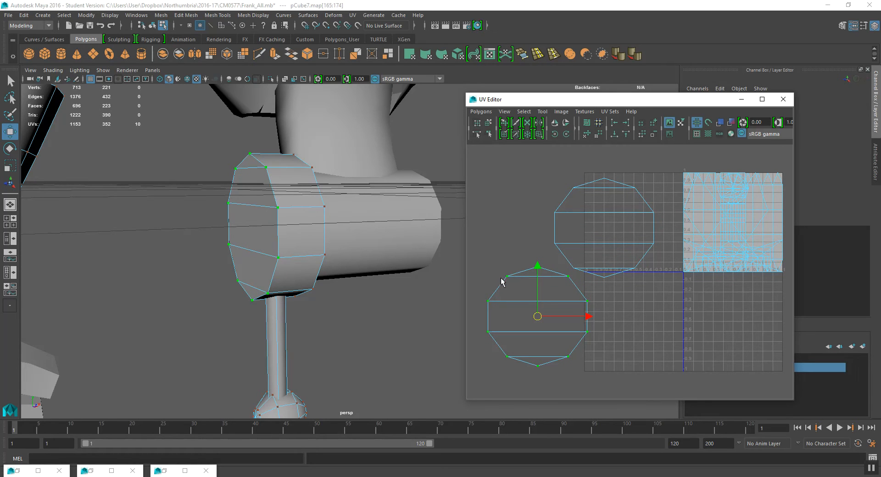
{"action": "middle_click_drag", "start_coordinate": [591, 310], "coordinate": [596, 302], "text": "alt"}
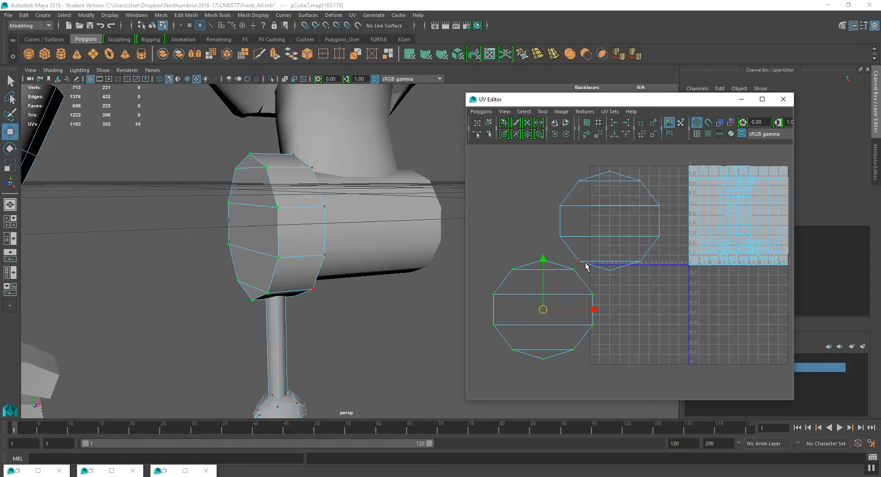
{"action": "left_click", "coordinate": [585, 263]}
{"action": "middle_click_drag", "start_coordinate": [627, 314], "coordinate": [596, 304], "text": "alt"}
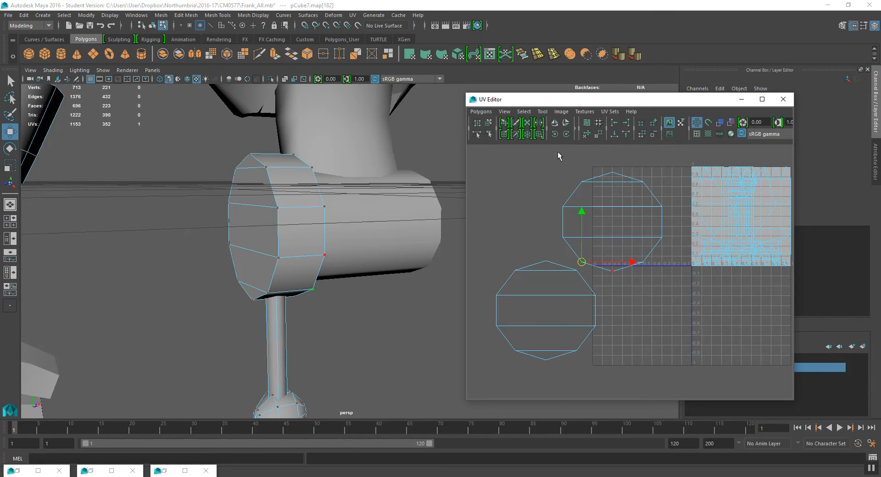
- Select each cap UV shell in turn and check which end of the hip cylinder it belongs to
{"action": "left_click_drag", "start_coordinate": [557, 196], "coordinate": [588, 212]}
{"action": "left_click", "coordinate": [524, 112]}
{"action": "left_click", "coordinate": [535, 146]}
{"action": "left_click_drag", "start_coordinate": [347, 228], "coordinate": [234, 194], "text": "alt"}
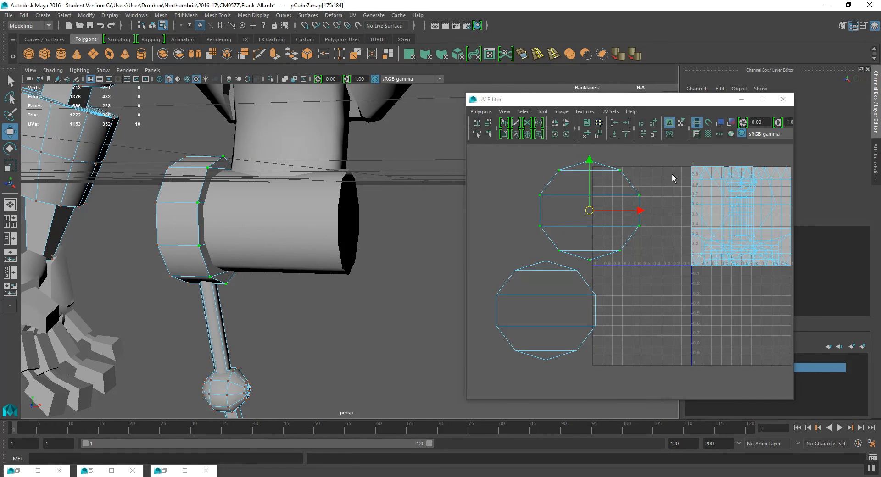
{"action": "left_click_drag", "start_coordinate": [537, 157], "coordinate": [634, 259]}
{"action": "left_click_drag", "start_coordinate": [343, 264], "coordinate": [429, 266], "text": "alt"}
{"action": "left_click_drag", "start_coordinate": [499, 368], "coordinate": [596, 260]}
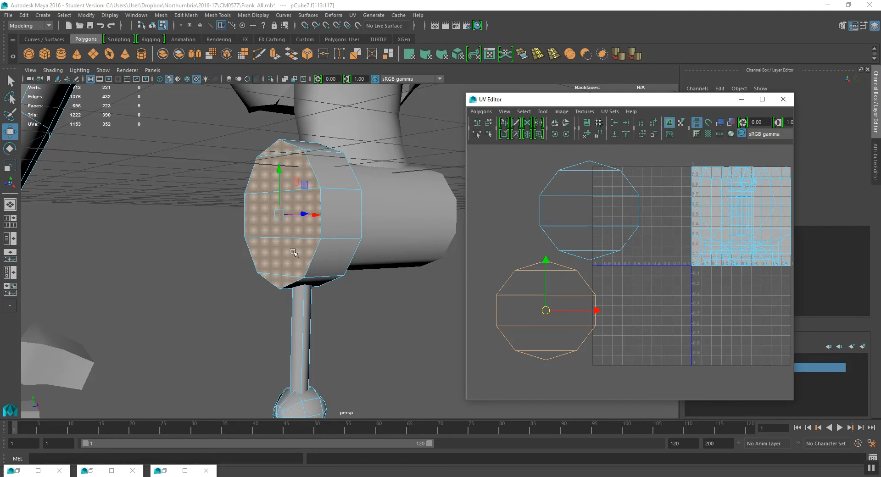
{"action": "left_click_drag", "start_coordinate": [279, 210], "coordinate": [400, 230], "text": "alt"}
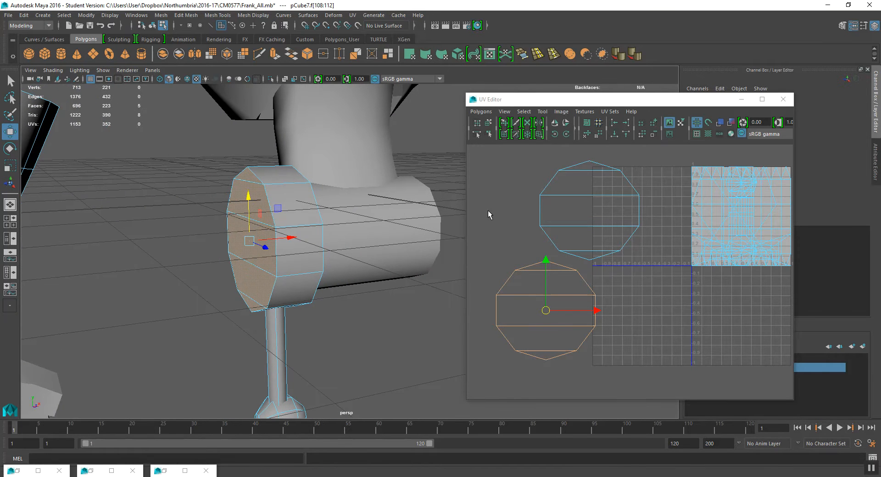
- Move the upper cap UV shell further left so it sits clear of the other cap shell
{"action": "right_click_drag", "start_coordinate": [555, 213], "coordinate": [579, 203]}
{"action": "left_click", "coordinate": [540, 195]}
{"action": "double_click", "coordinate": [540, 195]}
{"action": "left_click_drag", "start_coordinate": [591, 214], "coordinate": [511, 192]}
{"action": "scroll", "coordinate": [600, 226], "scroll_direction": "down", "scroll_amount": 2}
{"action": "scroll", "coordinate": [517, 197], "scroll_direction": "down", "scroll_amount": 3}
{"action": "middle_click_drag", "start_coordinate": [577, 231], "coordinate": [582, 219], "text": "alt"}
{"action": "left_click_drag", "start_coordinate": [548, 201], "coordinate": [543, 208]}
{"action": "middle_click_drag", "start_coordinate": [290, 248], "coordinate": [281, 191], "text": "alt"}
{"action": "left_click_drag", "start_coordinate": [281, 192], "coordinate": [260, 217], "text": "alt"}
{"action": "scroll", "coordinate": [265, 231], "scroll_direction": "down", "scroll_amount": 3}
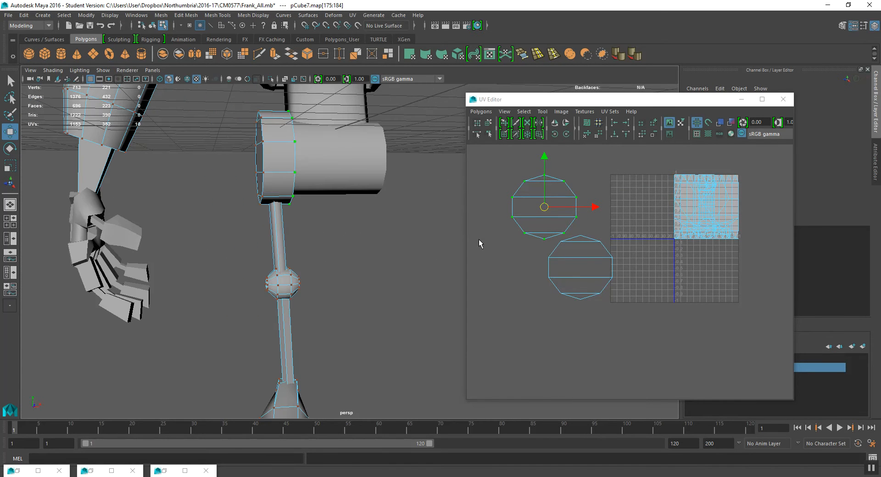
- Select the faces of the upper leg shaft and apply a Cylindrical mapping to them
{"action": "middle_click_drag", "start_coordinate": [613, 257], "coordinate": [615, 268], "text": "alt"}
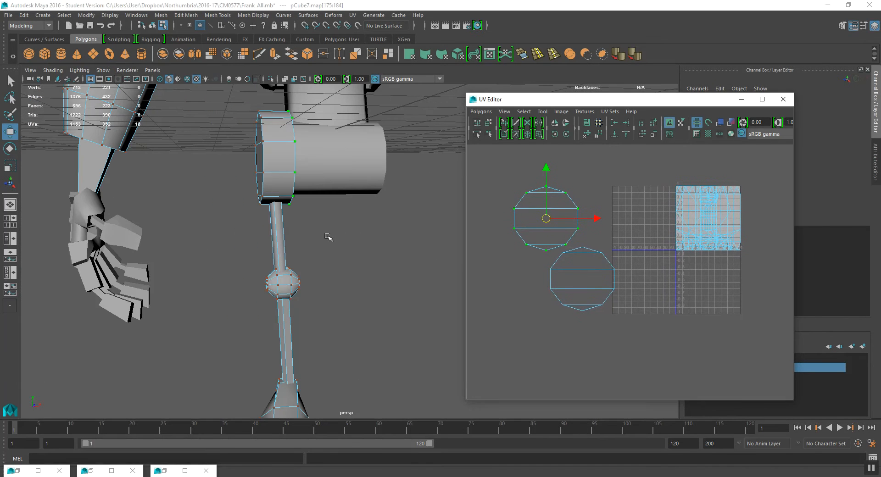
{"action": "right_click_drag", "start_coordinate": [278, 224], "coordinate": [281, 238]}
{"action": "left_click_drag", "start_coordinate": [235, 225], "coordinate": [333, 252]}
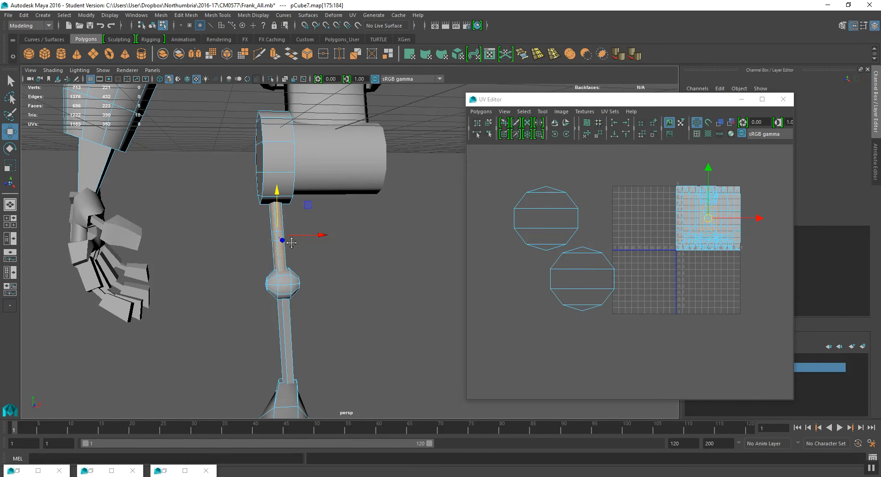
{"action": "middle_click_drag", "start_coordinate": [298, 253], "coordinate": [285, 240], "text": "alt"}
{"action": "key", "text": "space"}
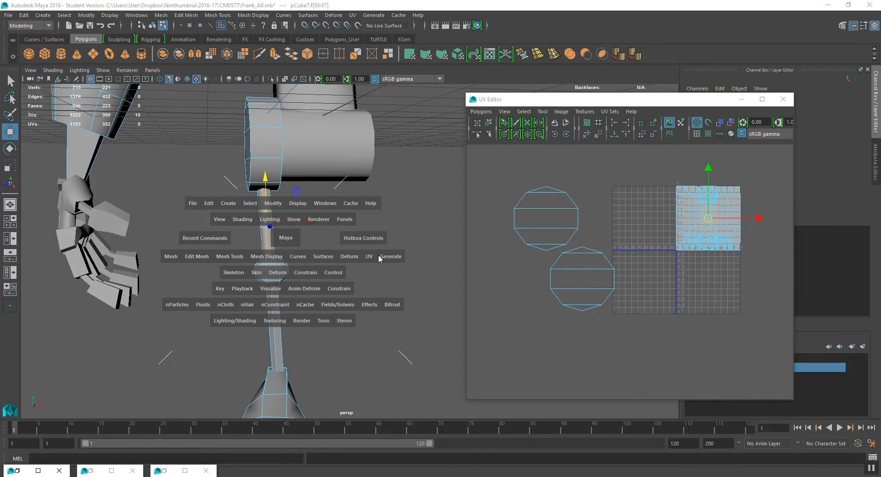
{"action": "left_click_drag", "start_coordinate": [364, 259], "coordinate": [395, 196]}
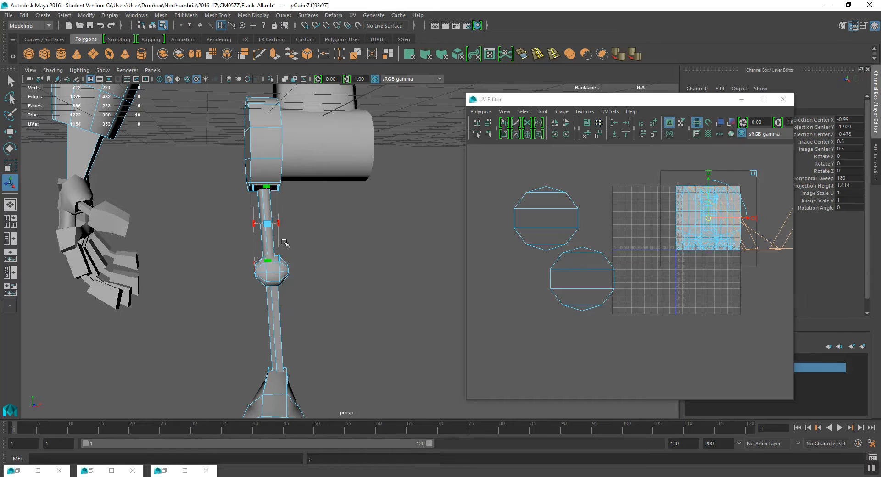
- Rotate and adjust the cylindrical projection manipulator to line up with the upper leg shaft
{"action": "middle_click_drag", "start_coordinate": [649, 199], "coordinate": [527, 208], "text": "alt"}
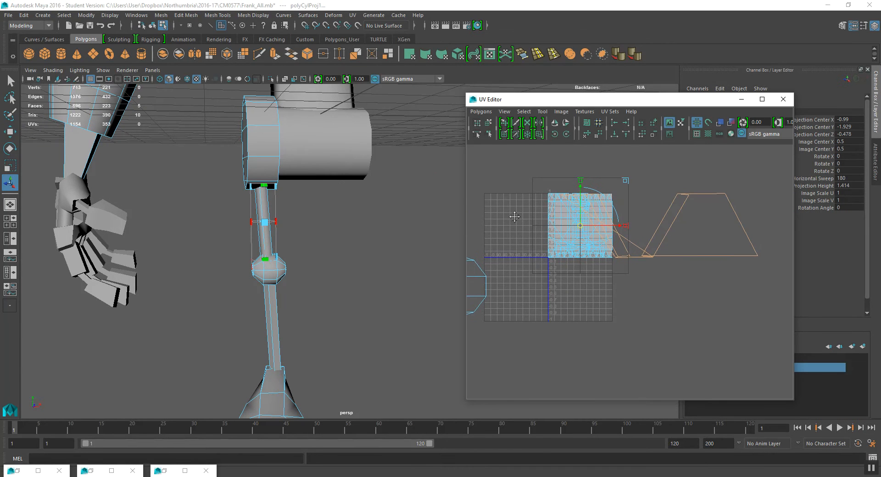
{"action": "left_click_drag", "start_coordinate": [257, 240], "coordinate": [273, 238], "text": "alt"}
{"action": "right_click_drag", "start_coordinate": [273, 238], "coordinate": [258, 271], "text": "alt"}
{"action": "left_click_drag", "start_coordinate": [258, 271], "coordinate": [271, 272], "text": "alt"}
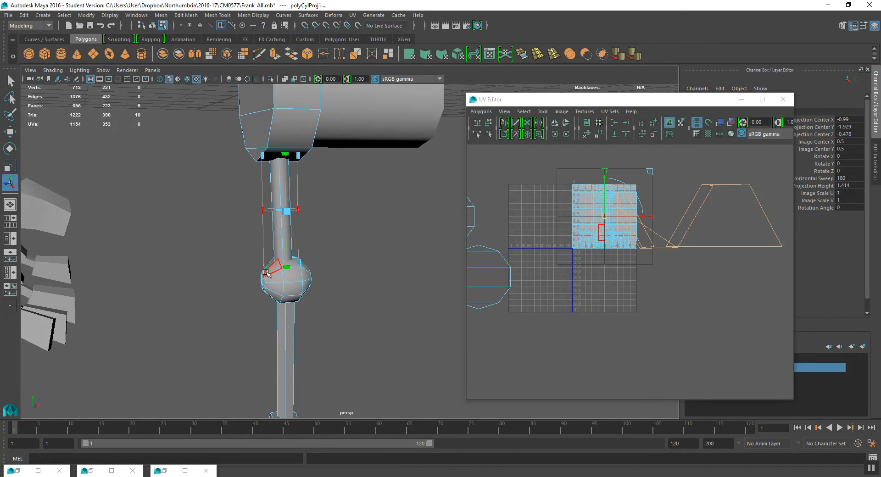
{"action": "left_click", "coordinate": [264, 271]}
{"action": "left_click", "coordinate": [247, 182]}
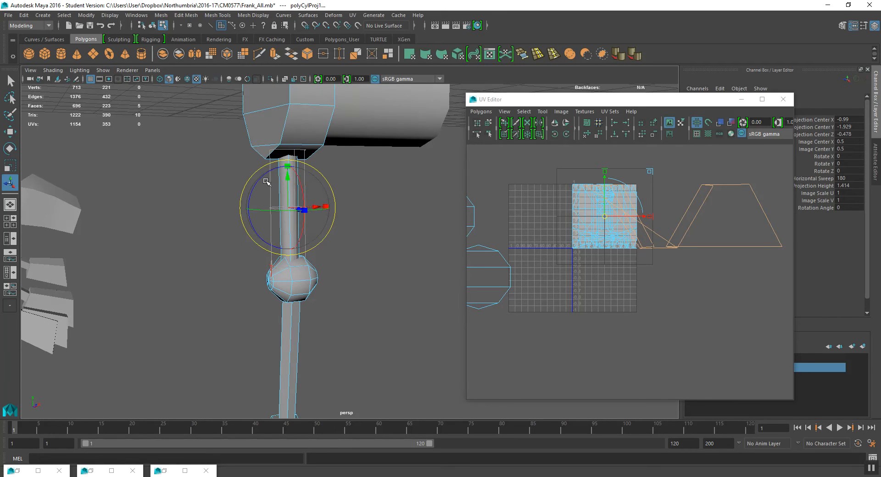
{"action": "left_click_drag", "start_coordinate": [254, 187], "coordinate": [363, 183]}
{"action": "right_click_drag", "start_coordinate": [658, 181], "coordinate": [688, 173]}
{"action": "left_click", "coordinate": [676, 185]}
- Select the upper leg's UV shell and move it out of the UV tile, to the left
{"action": "left_click", "coordinate": [524, 112]}
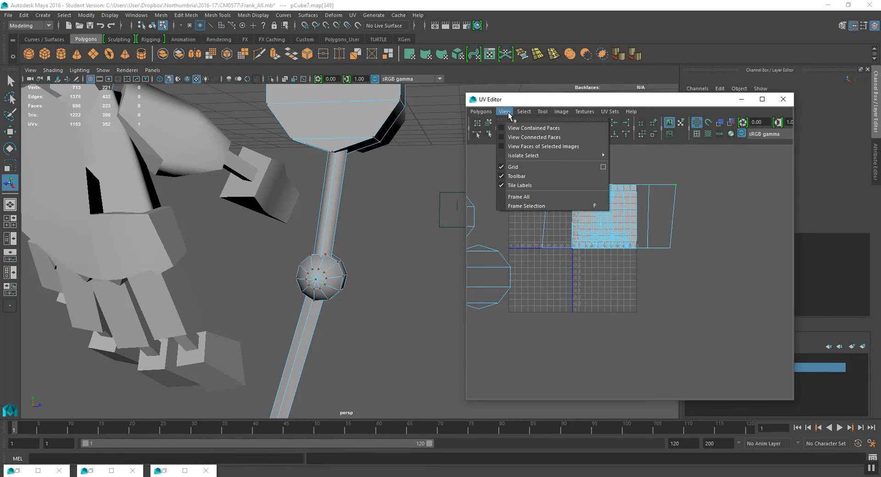
{"action": "left_click", "coordinate": [541, 146]}
{"action": "scroll", "coordinate": [631, 205], "scroll_direction": "down", "scroll_amount": 3}
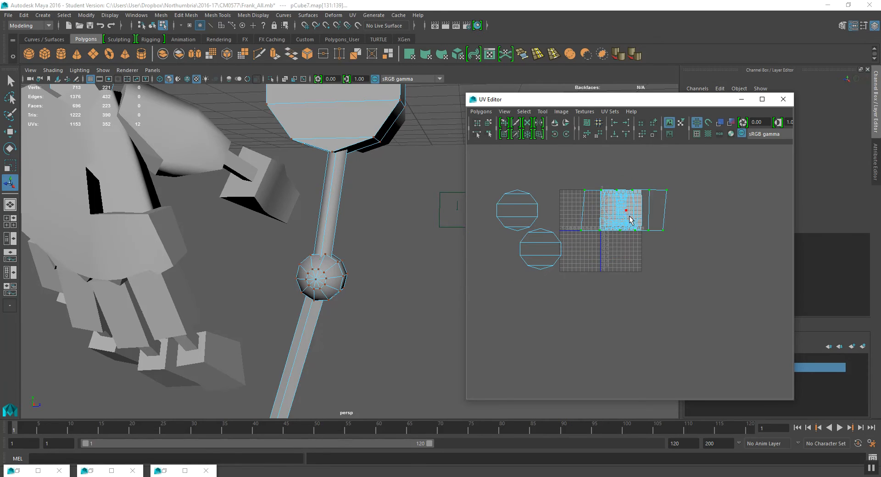
{"action": "key", "text": "w"}
{"action": "left_click_drag", "start_coordinate": [622, 212], "coordinate": [517, 170]}
{"action": "key", "text": "r"}
{"action": "key", "text": "w"}
{"action": "scroll", "coordinate": [512, 176], "scroll_direction": "up", "scroll_amount": 3}
{"action": "middle_click_drag", "start_coordinate": [508, 180], "coordinate": [578, 221], "text": "alt"}
{"action": "scroll", "coordinate": [590, 249], "scroll_direction": "up", "scroll_amount": 5}
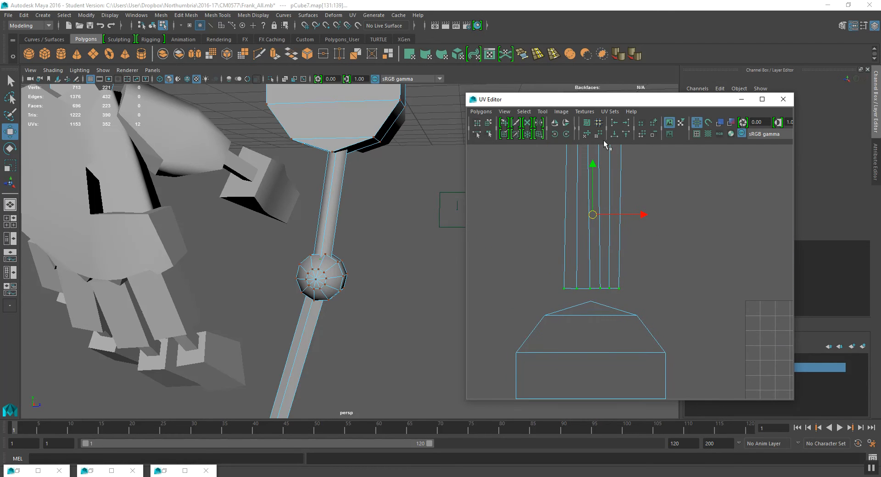
- Align each vertical column of UVs in the leg strip to a common U value to straighten it
{"action": "middle_click_drag", "start_coordinate": [568, 166], "coordinate": [567, 206], "text": "alt"}
{"action": "left_click_drag", "start_coordinate": [556, 175], "coordinate": [576, 211]}
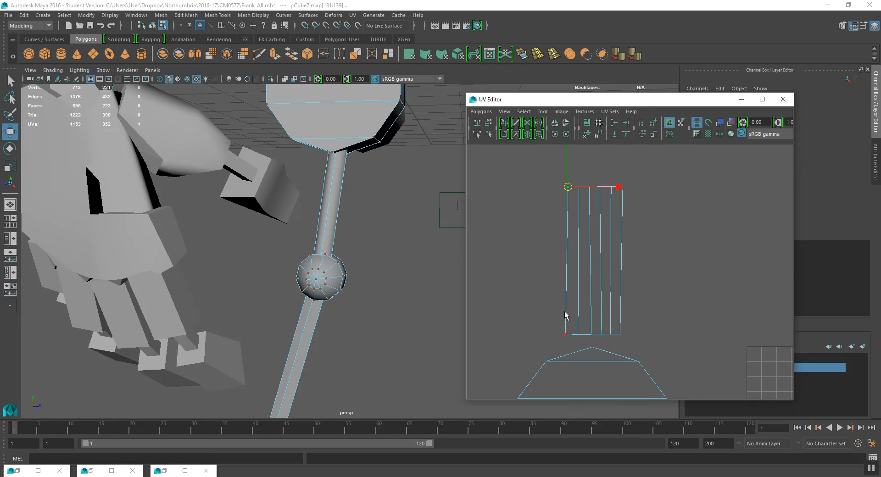
{"action": "left_click_drag", "start_coordinate": [568, 339], "coordinate": [569, 340], "text": "shift"}
{"action": "left_click", "coordinate": [614, 123]}
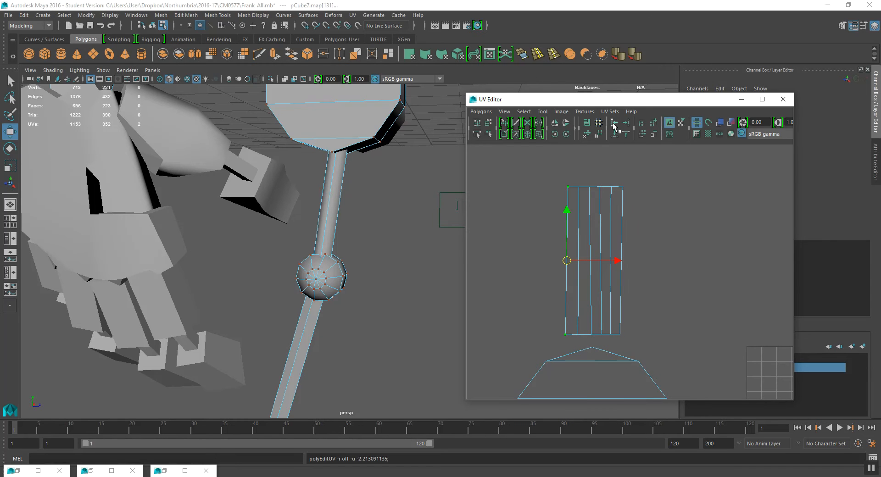
{"action": "left_click_drag", "start_coordinate": [572, 180], "coordinate": [586, 204]}
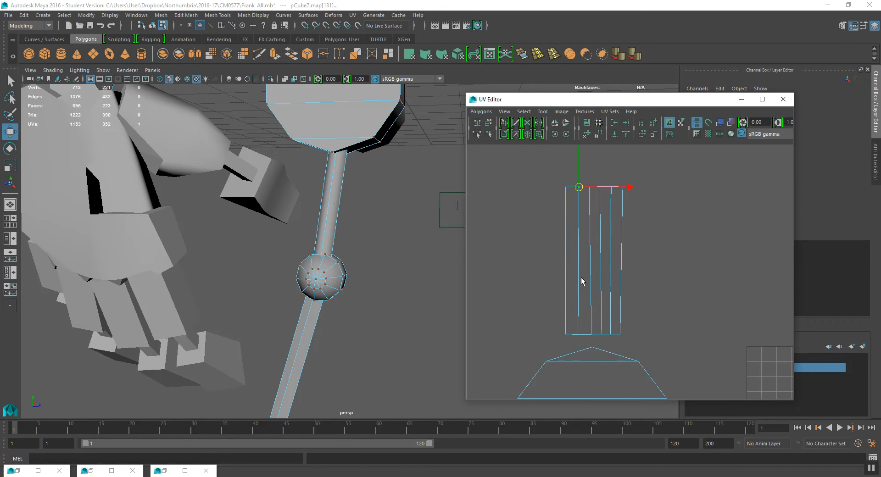
{"action": "left_click_drag", "start_coordinate": [582, 339], "coordinate": [583, 339], "text": "shift"}
{"action": "left_click", "coordinate": [613, 124]}
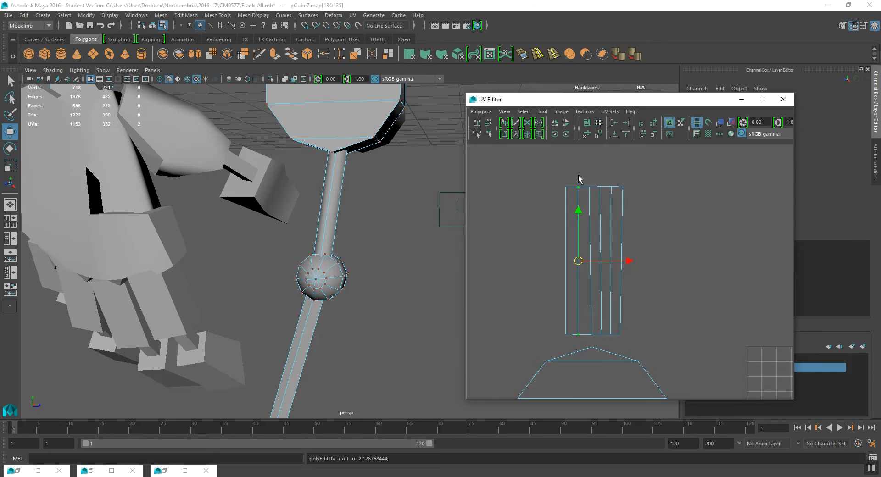
{"action": "left_click_drag", "start_coordinate": [593, 201], "coordinate": [584, 182]}
{"action": "left_click_drag", "start_coordinate": [593, 338], "coordinate": [593, 338], "text": "shift"}
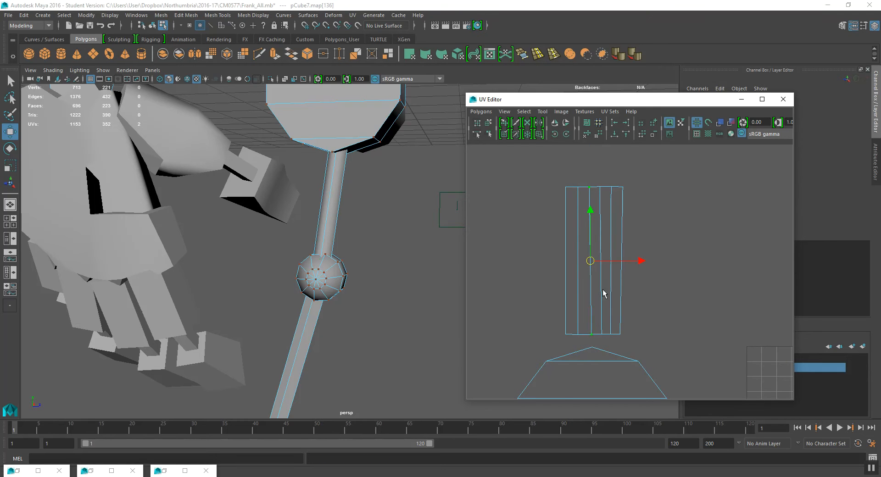
{"action": "left_click", "coordinate": [611, 125]}
{"action": "left_click_drag", "start_coordinate": [597, 182], "coordinate": [609, 205]}
{"action": "left_click_drag", "start_coordinate": [589, 313], "coordinate": [606, 344], "text": "shift"}
{"action": "left_click", "coordinate": [615, 123]}
{"action": "left_click_drag", "start_coordinate": [607, 186], "coordinate": [616, 197]}
{"action": "left_click", "coordinate": [611, 334], "text": "shift"}
{"action": "left_click", "coordinate": [615, 125]}
{"action": "left_click_drag", "start_coordinate": [631, 169], "coordinate": [616, 199]}
{"action": "left_click_drag", "start_coordinate": [618, 315], "coordinate": [625, 338], "text": "shift"}
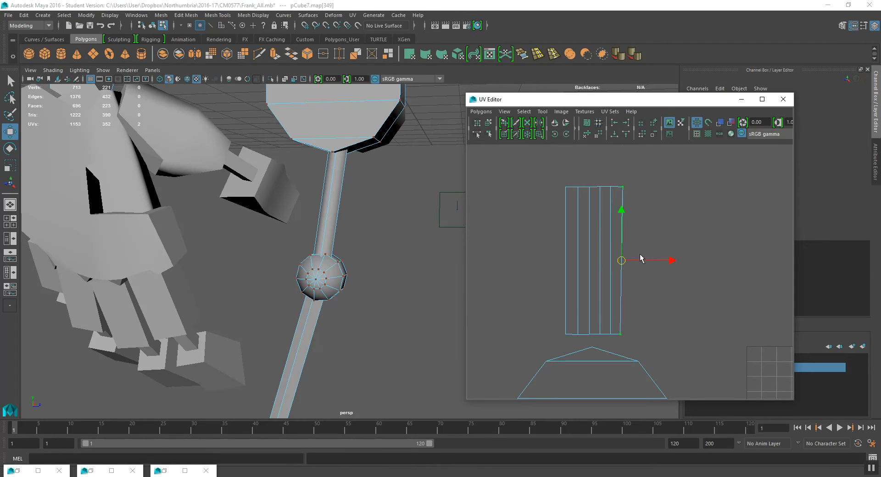
{"action": "left_click", "coordinate": [614, 123]}
- Align the strip's top row of UVs horizontally, then move the whole strip left above the cap shells
{"action": "left_click_drag", "start_coordinate": [562, 164], "coordinate": [661, 198]}
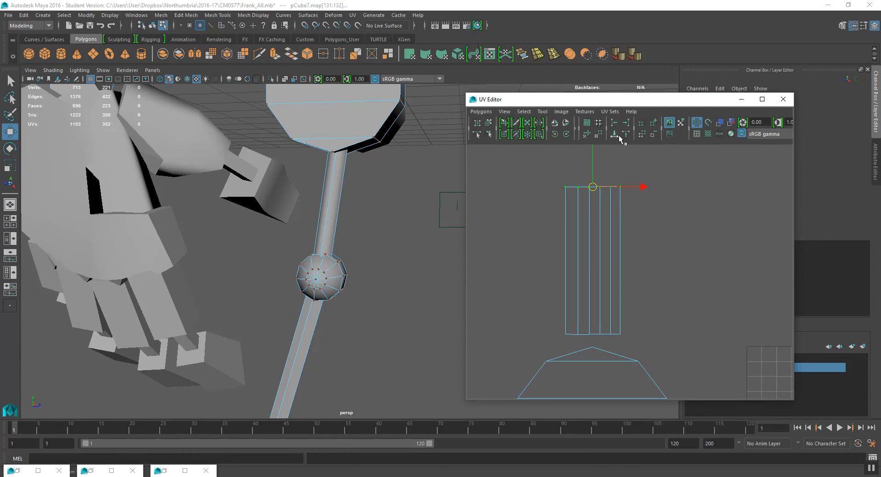
{"action": "left_click", "coordinate": [626, 135]}
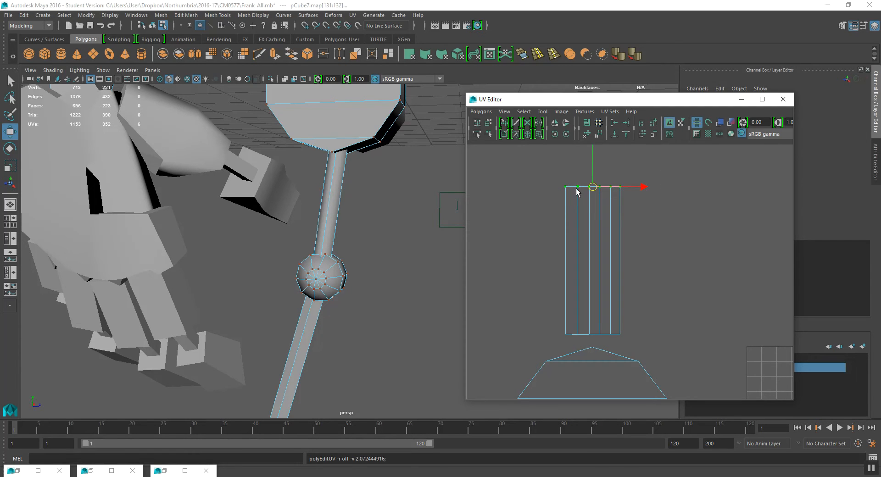
{"action": "left_click_drag", "start_coordinate": [535, 301], "coordinate": [649, 351]}
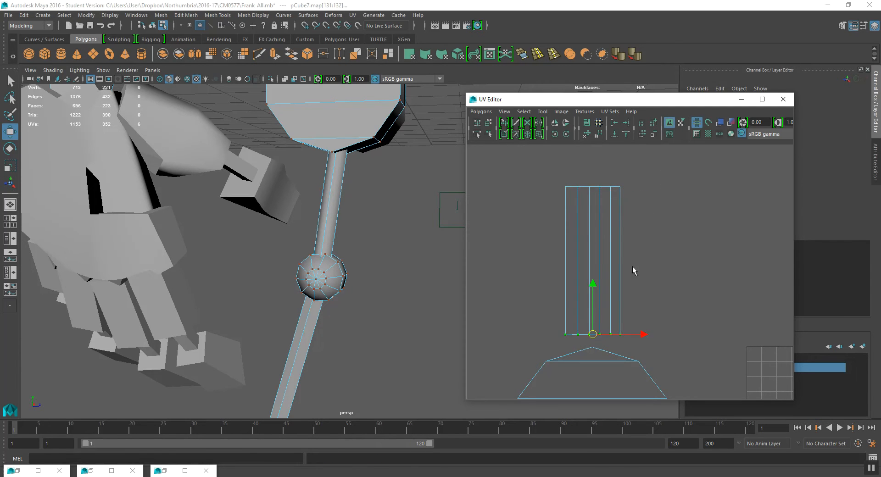
{"action": "scroll", "coordinate": [605, 291], "scroll_direction": "down", "scroll_amount": 3}
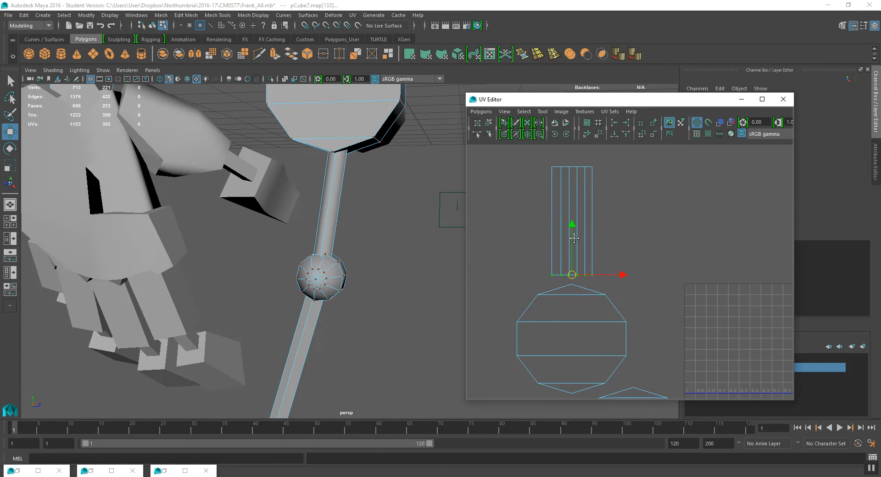
{"action": "left_click_drag", "start_coordinate": [535, 156], "coordinate": [614, 280]}
{"action": "middle_click_drag", "start_coordinate": [618, 251], "coordinate": [575, 254], "text": "shift"}
{"action": "scroll", "coordinate": [597, 243], "scroll_direction": "down", "scroll_amount": 3}
- Select the faces of the lower leg shaft above the foot and apply a Cylindrical mapping
{"action": "left_click_drag", "start_coordinate": [330, 295], "coordinate": [317, 244], "text": "alt"}
{"action": "right_click_drag", "start_coordinate": [301, 208], "coordinate": [300, 242]}
{"action": "left_click_drag", "start_coordinate": [242, 210], "coordinate": [325, 249]}
{"action": "key", "text": "space"}
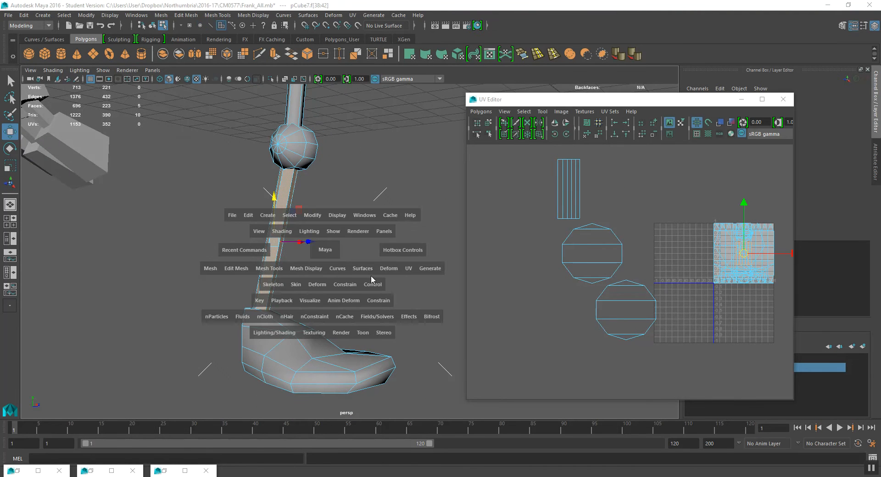
{"action": "left_click", "coordinate": [404, 269]}
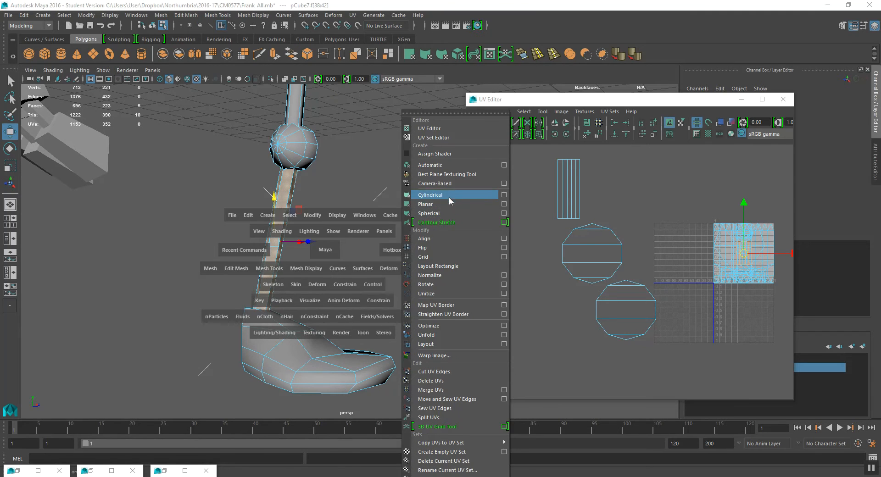
{"action": "left_click", "coordinate": [447, 196]}
- Rotate the cylindrical projection about 15° in X and 4.5° in Z so it follows the tilted lower leg shaft
{"action": "scroll", "coordinate": [645, 242], "scroll_direction": "down", "scroll_amount": 3}
{"action": "middle_click_drag", "start_coordinate": [770, 262], "coordinate": [670, 267], "text": "alt"}
{"action": "scroll", "coordinate": [605, 265], "scroll_direction": "up", "scroll_amount": 2}
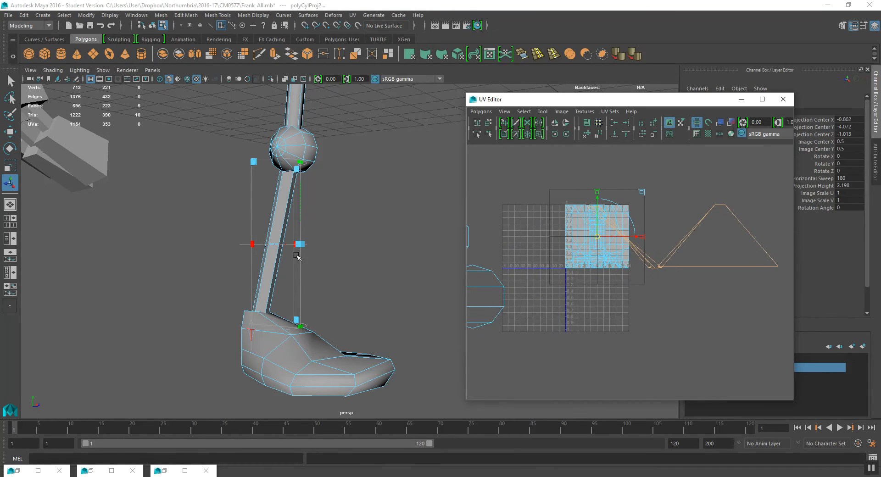
{"action": "scroll", "coordinate": [300, 250], "scroll_direction": "up", "scroll_amount": 1}
{"action": "left_click", "coordinate": [230, 351]}
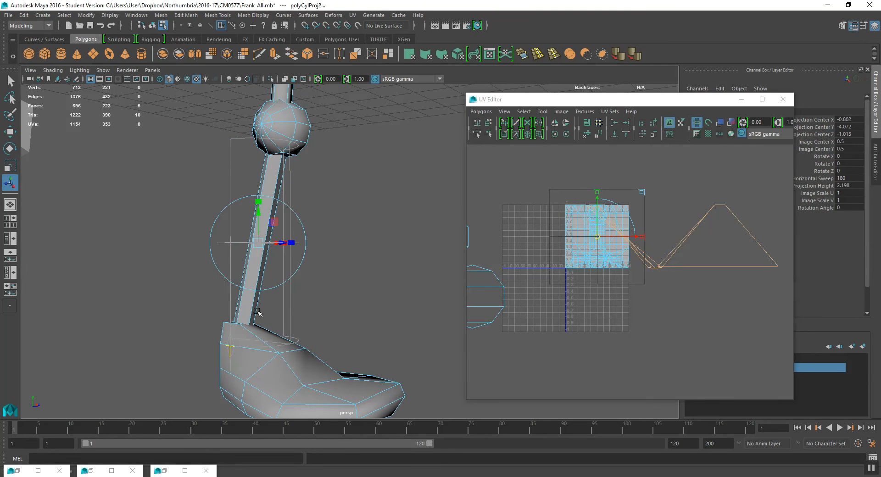
{"action": "scroll", "coordinate": [290, 288], "scroll_direction": "up", "scroll_amount": 1}
{"action": "left_click", "coordinate": [315, 229]}
{"action": "left_click_drag", "start_coordinate": [316, 233], "coordinate": [266, 249], "text": "alt"}
{"action": "left_click_drag", "start_coordinate": [274, 210], "coordinate": [288, 228]}
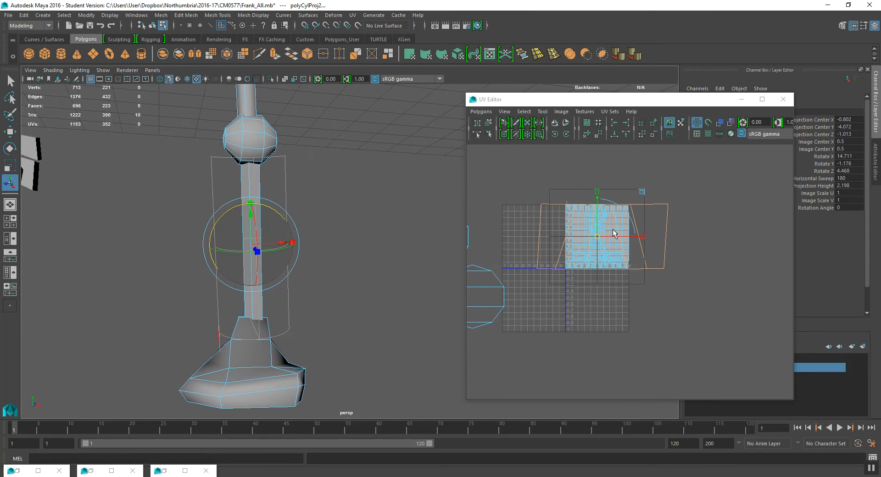
- Move the lower leg's new cylindrical UV shell out of the UV tile, above the other shells
{"action": "key", "text": "w"}
{"action": "left_click_drag", "start_coordinate": [603, 236], "coordinate": [534, 169]}
{"action": "middle_click_drag", "start_coordinate": [570, 203], "coordinate": [627, 276], "text": "alt"}
{"action": "left_click_drag", "start_coordinate": [589, 244], "coordinate": [568, 216]}
{"action": "middle_click_drag", "start_coordinate": [526, 233], "coordinate": [585, 244], "text": "alt"}
{"action": "right_click_drag", "start_coordinate": [574, 237], "coordinate": [594, 236]}
- Align each vertical column of UVs in the lower leg strip to a common U value to straighten it
{"action": "left_click", "coordinate": [564, 193]}
{"action": "left_click", "coordinate": [560, 257], "text": "shift"}
{"action": "left_click", "coordinate": [614, 124]}
{"action": "left_click_drag", "start_coordinate": [591, 171], "coordinate": [607, 203]}
{"action": "left_click_drag", "start_coordinate": [572, 245], "coordinate": [623, 268], "text": "shift"}
{"action": "key", "text": "g"}
{"action": "key", "text": "g"}
{"action": "left_click_drag", "start_coordinate": [627, 187], "coordinate": [639, 203]}
{"action": "left_click_drag", "start_coordinate": [644, 251], "coordinate": [660, 261], "text": "shift"}
{"action": "key", "text": "g"}
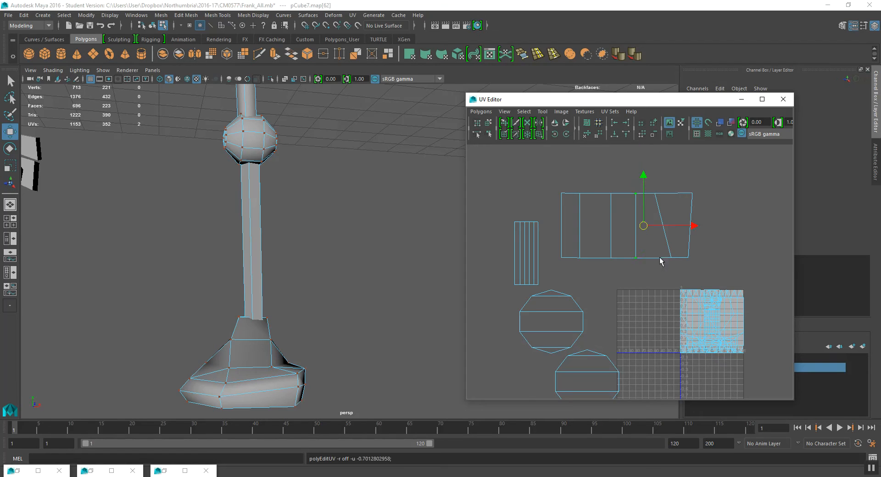
{"action": "left_click_drag", "start_coordinate": [650, 185], "coordinate": [660, 201]}
{"action": "left_click_drag", "start_coordinate": [662, 244], "coordinate": [679, 265], "text": "shift"}
{"action": "key", "text": "g"}
{"action": "left_click_drag", "start_coordinate": [670, 179], "coordinate": [696, 201]}
{"action": "left_click_drag", "start_coordinate": [707, 277], "coordinate": [708, 277], "text": "shift"}
{"action": "key", "text": "g"}
- Align the top row of UVs in the lower leg strip horizontally
{"action": "left_click_drag", "start_coordinate": [546, 173], "coordinate": [694, 198]}
{"action": "left_click", "coordinate": [609, 132]}
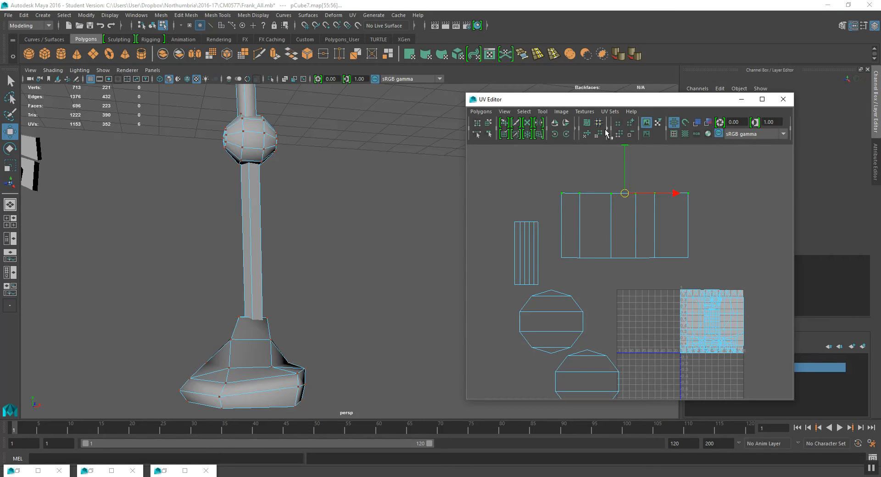
{"action": "left_click", "coordinate": [608, 134]}
- Scale the lower leg strip narrower and move it beside the upper leg strip
{"action": "left_click_drag", "start_coordinate": [688, 272], "coordinate": [688, 272]}
{"action": "left_click_drag", "start_coordinate": [592, 176], "coordinate": [729, 273]}
{"action": "key", "text": "e"}
{"action": "left_click_drag", "start_coordinate": [558, 187], "coordinate": [686, 276]}
{"action": "key", "text": "r"}
{"action": "left_click_drag", "start_coordinate": [677, 228], "coordinate": [564, 254]}
{"action": "key", "text": "ctrl+z"}
{"action": "key", "text": "w"}
{"action": "left_click_drag", "start_coordinate": [624, 227], "coordinate": [553, 256]}
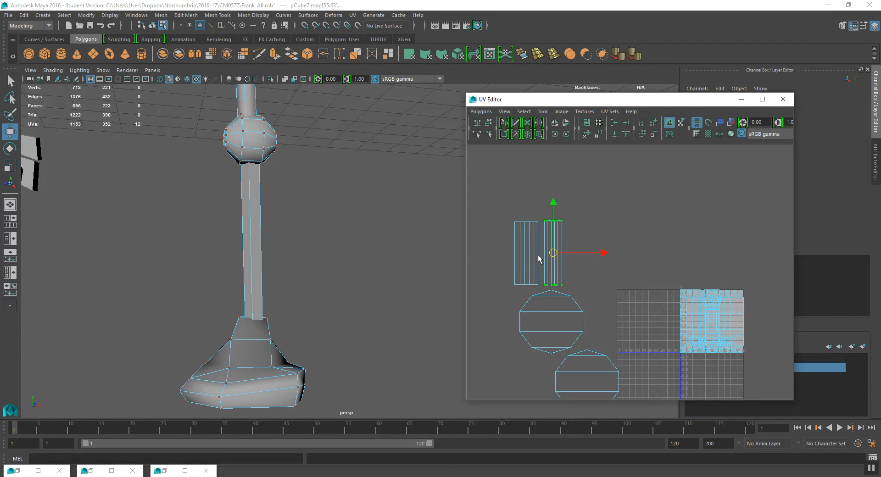
- Select the ankle sphere's faces and move their UV shell out of the tile beside the leg strips
{"action": "scroll", "coordinate": [569, 264], "scroll_direction": "down", "scroll_amount": 4}
{"action": "left_click_drag", "start_coordinate": [274, 259], "coordinate": [238, 173], "text": "alt"}
{"action": "key", "text": "F11"}
{"action": "left_click", "coordinate": [277, 136]}
{"action": "double_click", "coordinate": [253, 125]}
{"action": "left_click_drag", "start_coordinate": [266, 144], "coordinate": [288, 151], "text": "alt"}
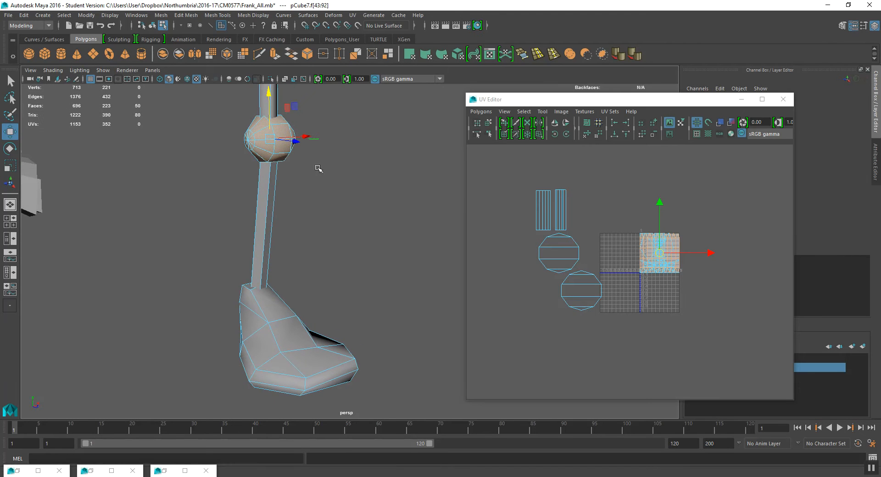
{"action": "scroll", "coordinate": [678, 260], "scroll_direction": "up", "scroll_amount": 4}
{"action": "left_click_drag", "start_coordinate": [690, 233], "coordinate": [617, 156]}
{"action": "middle_click_drag", "start_coordinate": [619, 167], "coordinate": [651, 268], "text": "alt"}
{"action": "left_click_drag", "start_coordinate": [652, 257], "coordinate": [586, 243]}
{"action": "middle_click_drag", "start_coordinate": [285, 346], "coordinate": [265, 302], "text": "alt"}
{"action": "double_click", "coordinate": [276, 302]}
{"action": "mouse_move", "coordinate": [307, 281]}
{"action": "left_mouse_down", "text": "alt"}
{"action": "mouse_move", "coordinate": [291, 266]}
{"action": "mouse_move", "coordinate": [329, 263]}
{"action": "mouse_move", "coordinate": [294, 282]}
{"action": "left_mouse_up", "text": "alt"}
{"action": "key", "text": "space"}
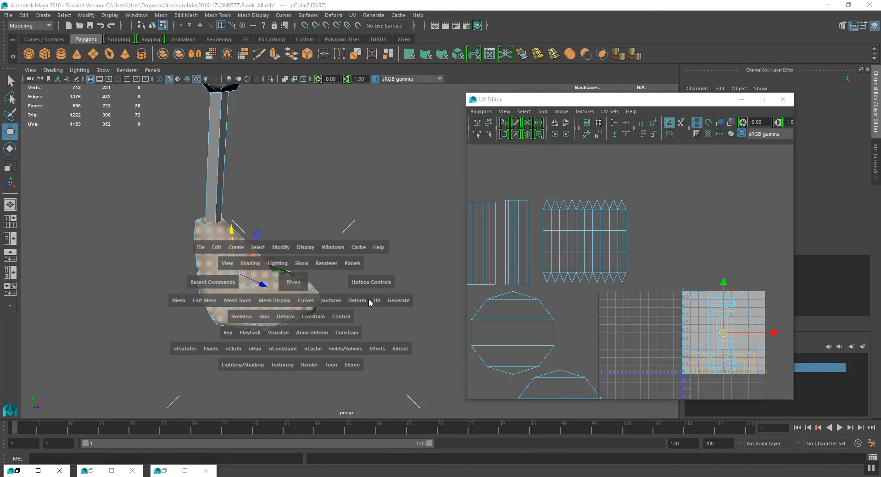
{"action": "left_click", "coordinate": [373, 301]}
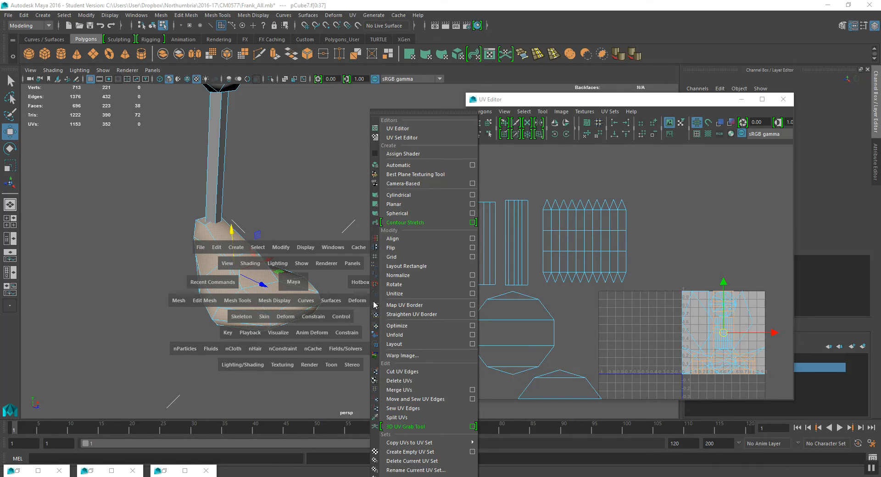
{"action": "left_click", "coordinate": [290, 204]}
- Select the foot's faces and apply a Planar mapping projected from the Y axis
{"action": "left_click_drag", "start_coordinate": [285, 275], "coordinate": [244, 207], "text": "alt"}
{"action": "left_click", "coordinate": [220, 242], "text": "shift"}
{"action": "left_click", "coordinate": [234, 200], "text": "shift"}
{"action": "left_click", "coordinate": [251, 162], "text": "shift"}
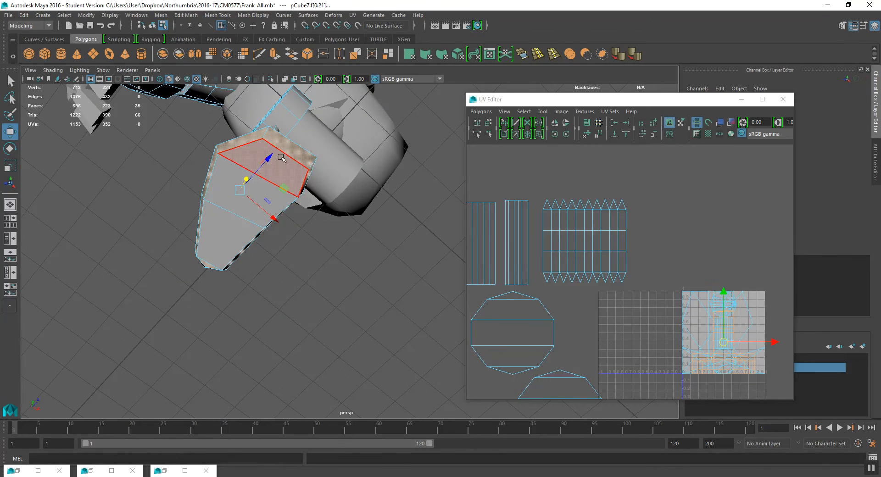
{"action": "left_click_drag", "start_coordinate": [251, 162], "coordinate": [275, 225], "text": "alt"}
{"action": "key", "text": "space"}
{"action": "left_click", "coordinate": [359, 244]}
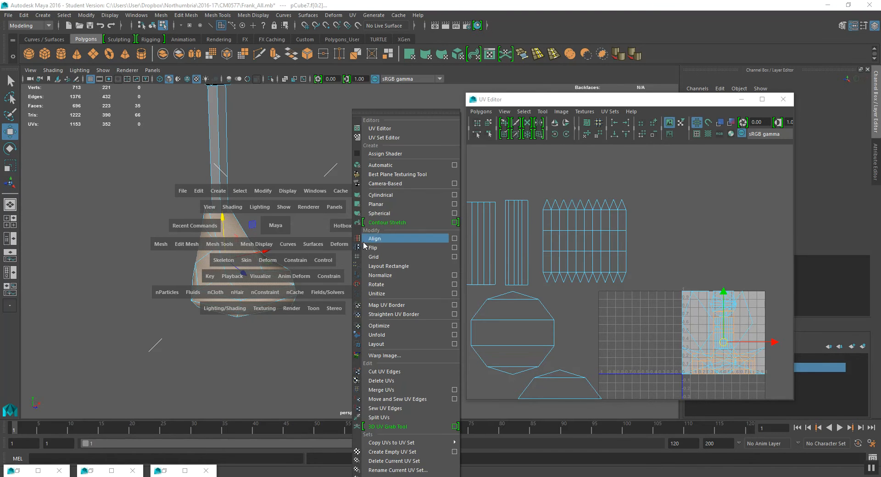
{"action": "left_click", "coordinate": [457, 206]}
{"action": "left_click_drag", "start_coordinate": [301, 238], "coordinate": [367, 264], "text": "alt"}
{"action": "left_click", "coordinate": [474, 177]}
{"action": "left_click", "coordinate": [523, 271]}
- Move the foot's planar-projected UV shell within the UV space
{"action": "left_click", "coordinate": [693, 306]}
{"action": "middle_click_drag", "start_coordinate": [693, 306], "coordinate": [691, 305], "text": "alt"}
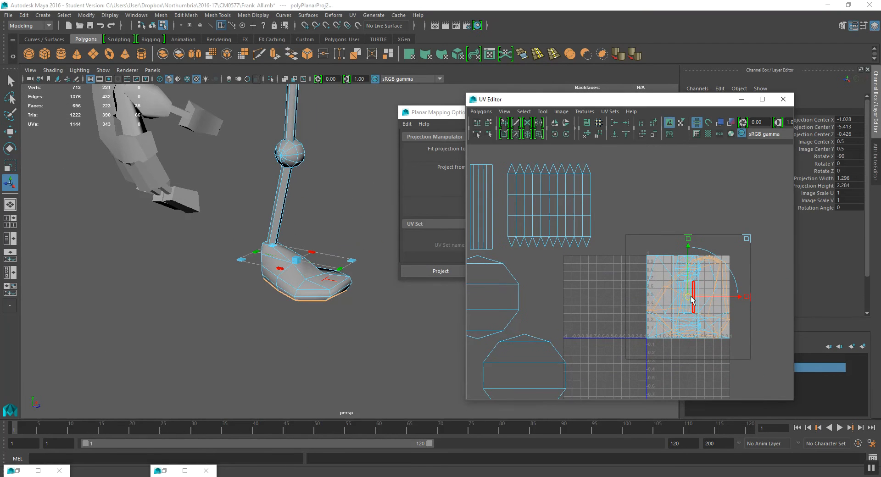
{"action": "left_click_drag", "start_coordinate": [688, 297], "coordinate": [676, 192]}
{"action": "mouse_move", "coordinate": [696, 212]}
{"action": "middle_mouse_down", "text": "alt"}
{"action": "mouse_move", "coordinate": [675, 236]}
{"action": "mouse_move", "coordinate": [602, 230]}
{"action": "mouse_move", "coordinate": [638, 225]}
{"action": "mouse_move", "coordinate": [630, 243]}
{"action": "middle_mouse_up", "text": "alt"}
- Examine the foot's projected UV shell and the foot mesh from different angles
{"action": "scroll", "coordinate": [633, 215], "scroll_direction": "up", "scroll_amount": 2}
{"action": "left_click", "coordinate": [719, 124]}
{"action": "scroll", "coordinate": [555, 255], "scroll_direction": "up", "scroll_amount": 2}
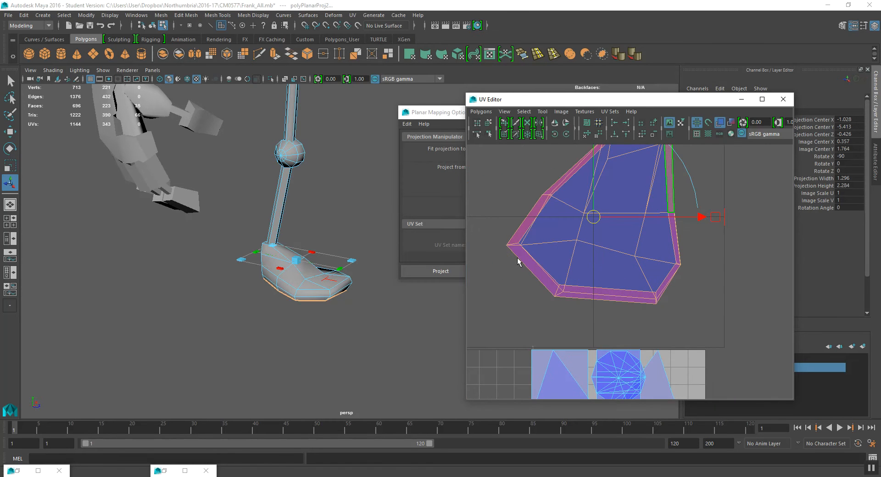
{"action": "scroll", "coordinate": [320, 251], "scroll_direction": "up", "scroll_amount": 5}
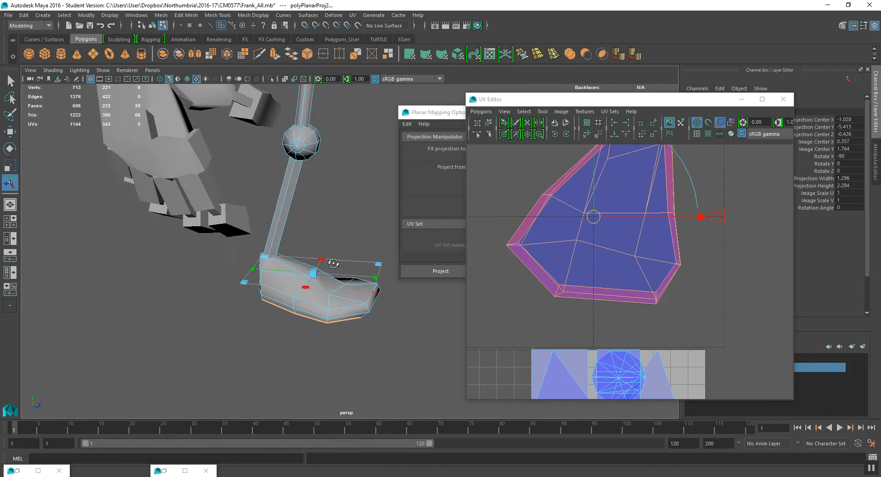
{"action": "middle_click_drag", "start_coordinate": [319, 252], "coordinate": [300, 241], "text": "alt"}
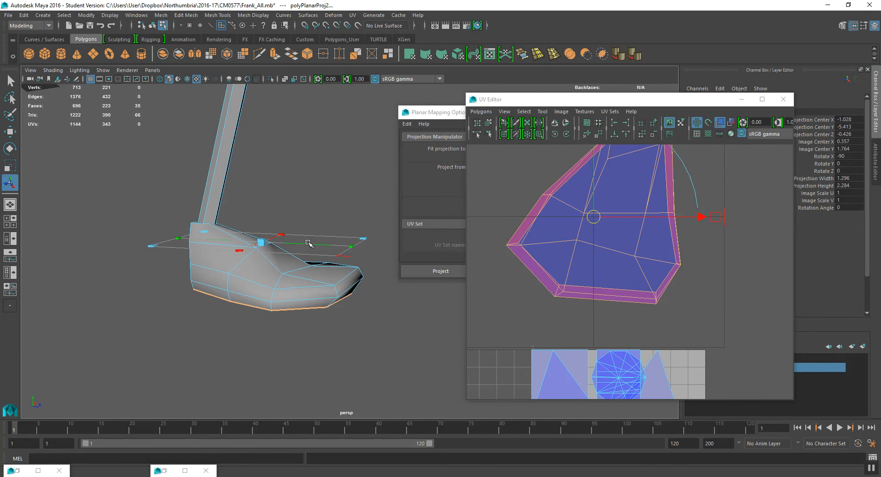
{"action": "left_click_drag", "start_coordinate": [313, 262], "coordinate": [215, 173], "text": "alt"}
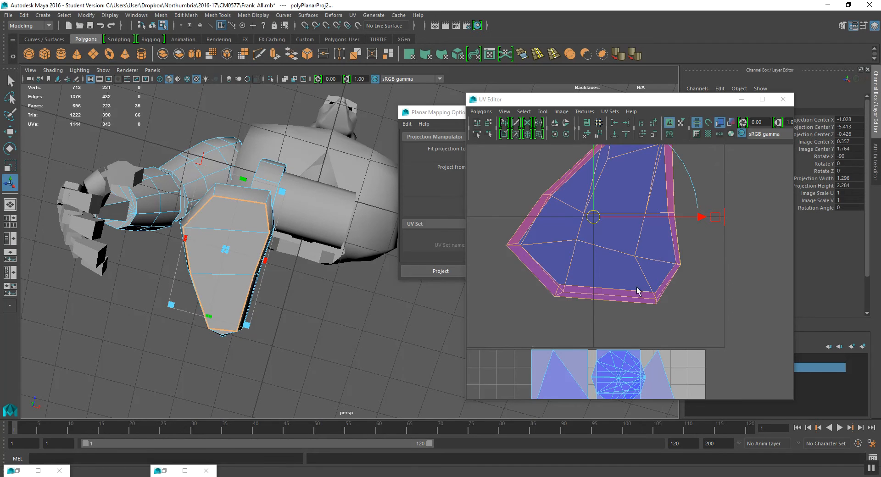
{"action": "scroll", "coordinate": [648, 275], "scroll_direction": "down", "scroll_amount": 1}
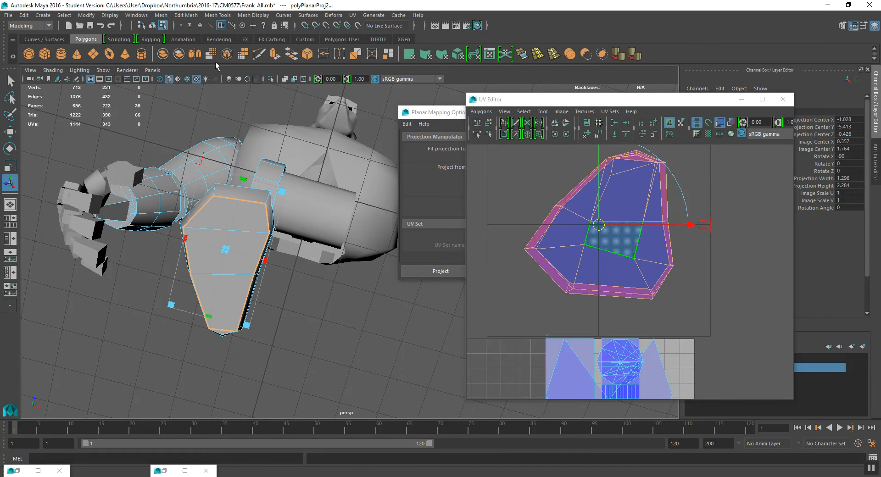
{"action": "left_click_drag", "start_coordinate": [301, 212], "coordinate": [324, 246], "text": "alt"}
- Select the foot shell's UVs and scale the shell up slightly
{"action": "right_click", "coordinate": [577, 225]}
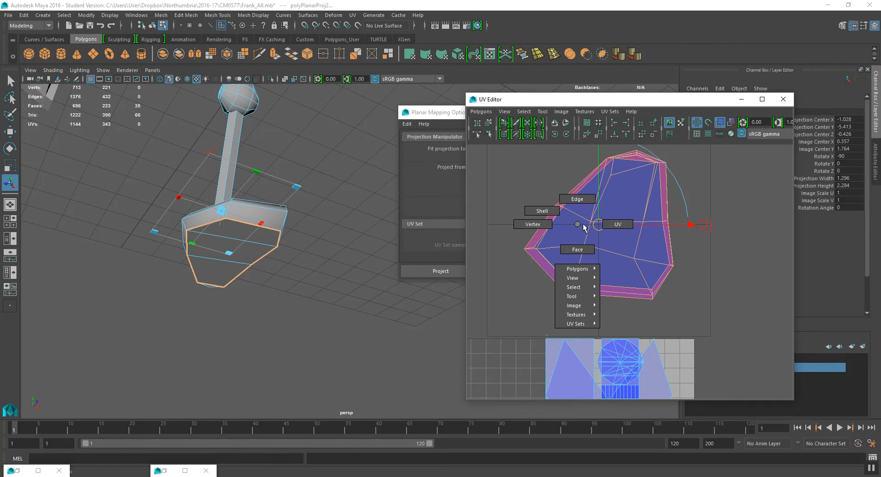
{"action": "right_click_drag", "start_coordinate": [610, 221], "coordinate": [611, 224]}
{"action": "right_click_drag", "start_coordinate": [229, 244], "coordinate": [252, 251], "text": "alt"}
{"action": "left_click", "coordinate": [582, 192]}
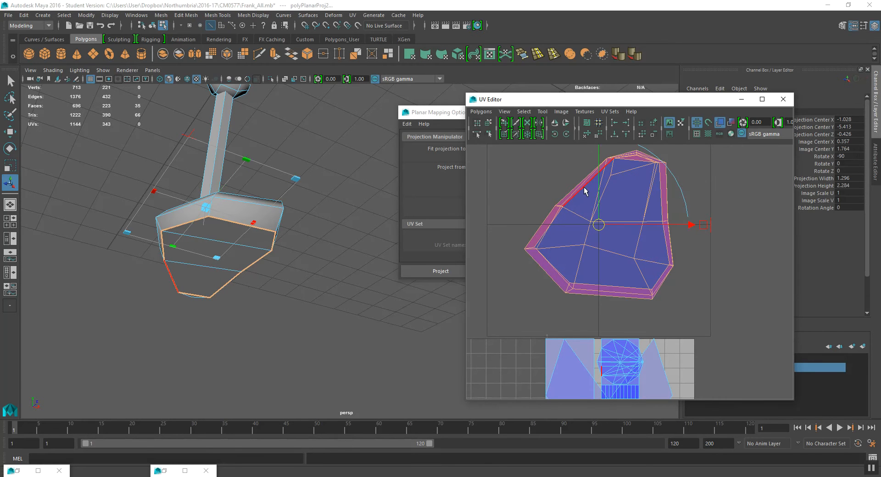
{"action": "double_click", "coordinate": [583, 187]}
{"action": "middle_click_drag", "start_coordinate": [603, 212], "coordinate": [608, 220], "text": "alt"}
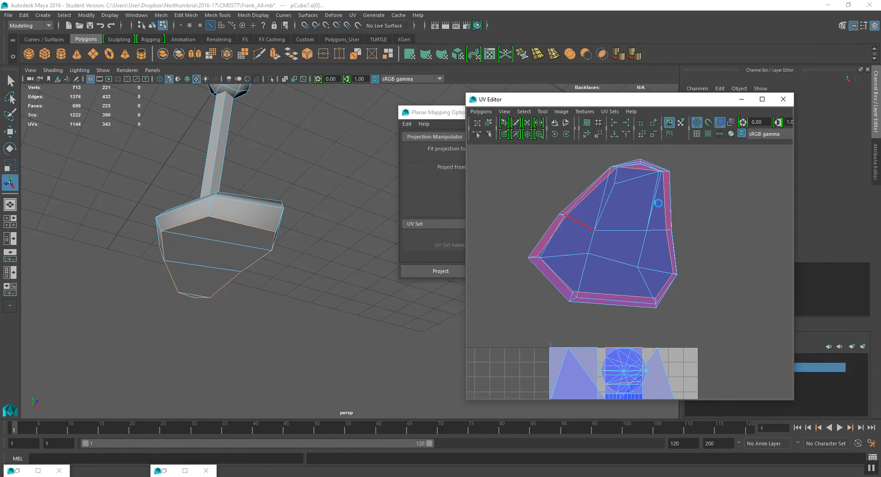
{"action": "key", "text": "r"}
{"action": "left_click_drag", "start_coordinate": [607, 273], "coordinate": [601, 292]}
{"action": "key", "text": "w"}
{"action": "key", "text": "r"}
{"action": "key", "text": "w"}
{"action": "middle_click_drag", "start_coordinate": [611, 239], "coordinate": [607, 244], "text": "alt"}
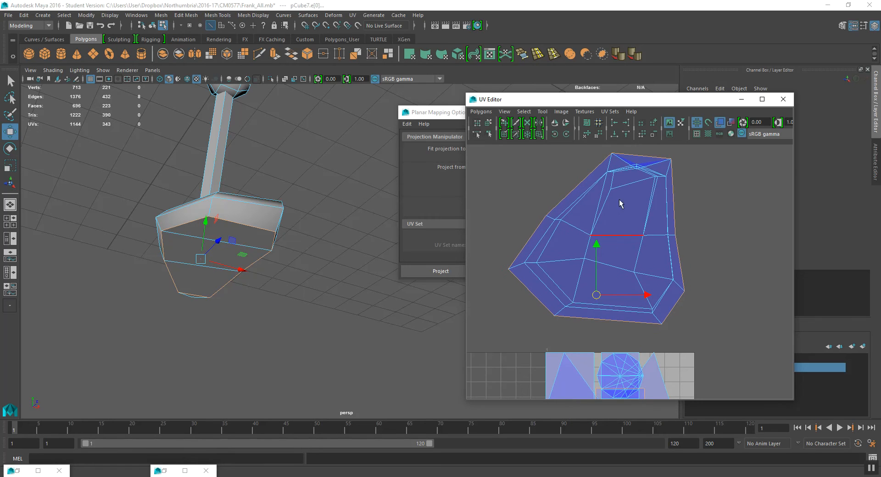
- Select the foot shell's border UVs and try an Unfold, then undo it
{"action": "right_click_drag", "start_coordinate": [637, 173], "coordinate": [660, 175]}
{"action": "left_click_drag", "start_coordinate": [651, 169], "coordinate": [686, 198]}
{"action": "scroll", "coordinate": [671, 205], "scroll_direction": "down", "scroll_amount": 1}
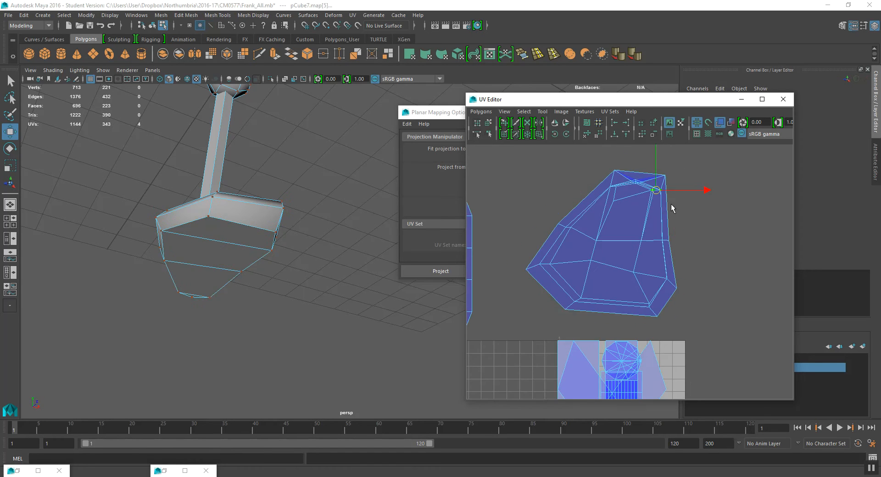
{"action": "right_click", "coordinate": [515, 121]}
{"action": "left_click", "coordinate": [528, 144]}
{"action": "left_click", "coordinate": [480, 112]}
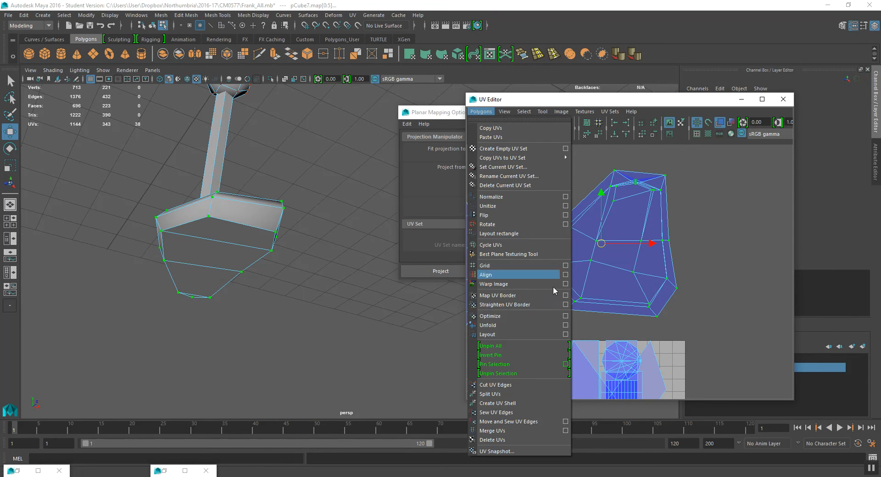
{"action": "left_click", "coordinate": [536, 323]}
{"action": "scroll", "coordinate": [620, 319], "scroll_direction": "down", "scroll_amount": 2}
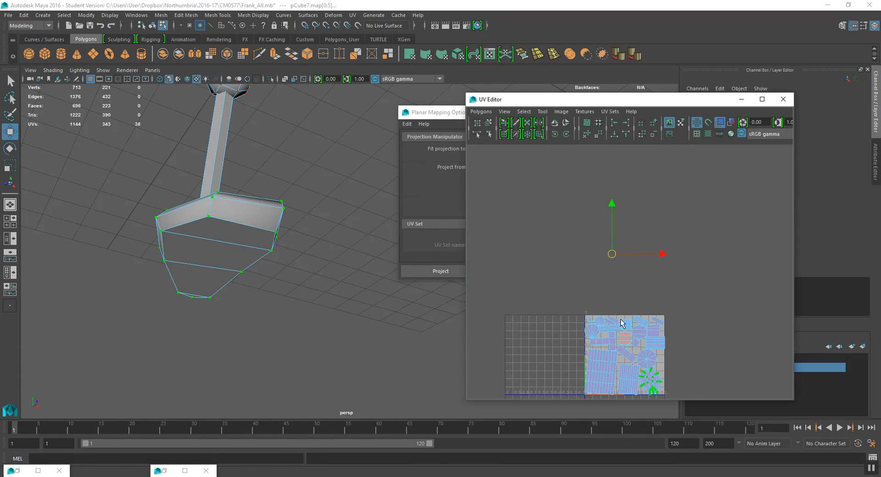
{"action": "middle_click_drag", "start_coordinate": [620, 323], "coordinate": [621, 249], "text": "alt"}
{"action": "key", "text": "ctrl+z"}
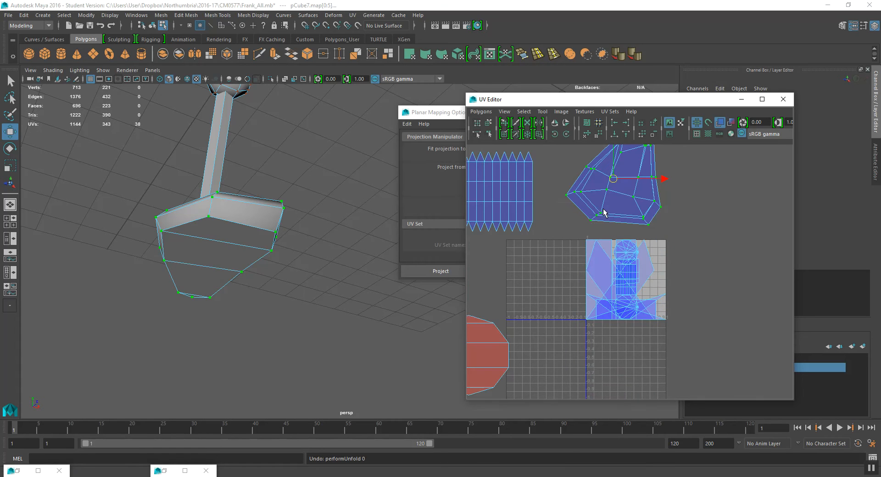
- Try a Layout of the UVs, then undo it
{"action": "left_click", "coordinate": [480, 111]}
{"action": "left_click", "coordinate": [516, 332]}
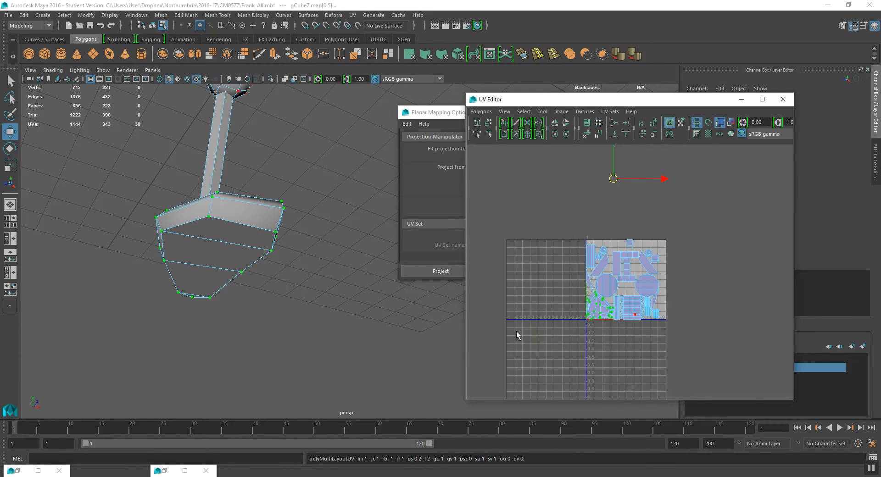
{"action": "key", "text": "ctrl+z"}
- Unfold the selected foot UVs using Unfold3D with 1 iteration and room space 2
{"action": "left_click", "coordinate": [480, 112]}
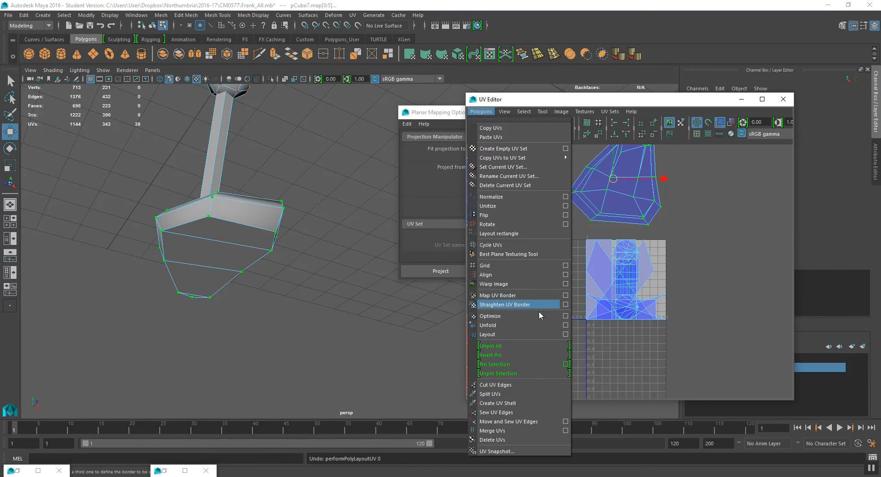
{"action": "left_click", "coordinate": [566, 325]}
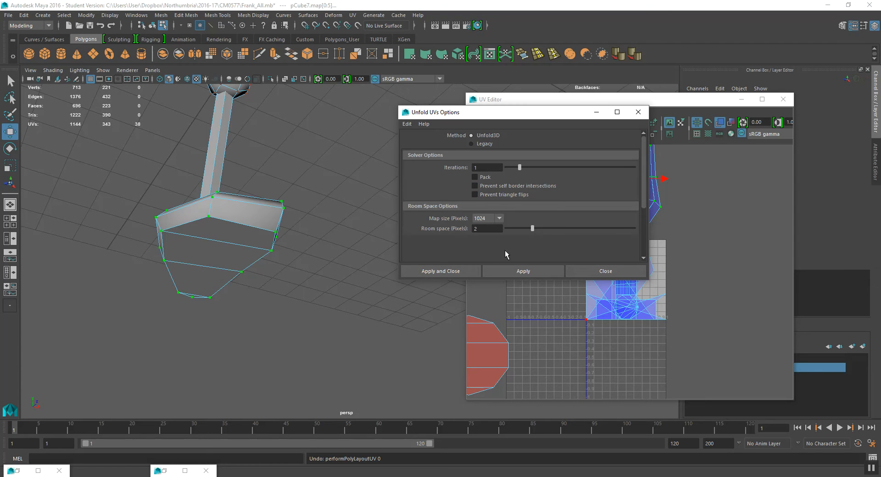
{"action": "left_click", "coordinate": [517, 271]}
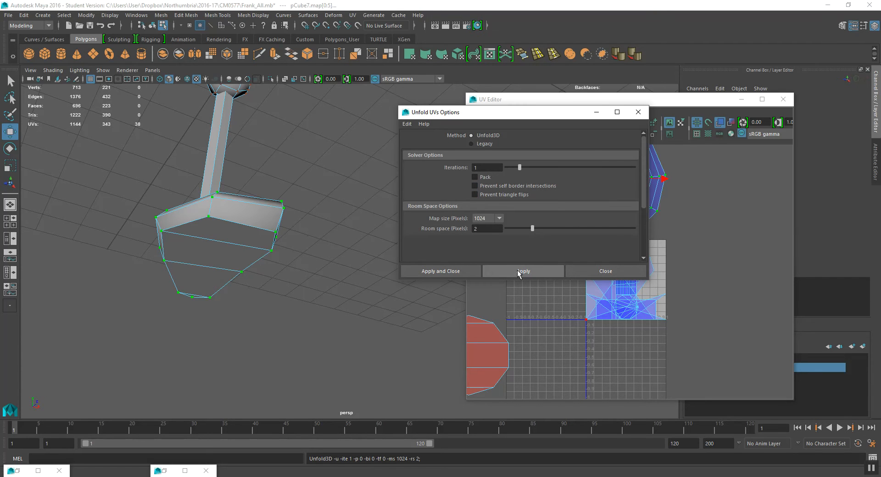
{"action": "left_click", "coordinate": [600, 114]}
- Move the unfolded foot shell out of the tile next to the lower leg strip
{"action": "middle_click_drag", "start_coordinate": [632, 204], "coordinate": [637, 240], "text": "alt"}
{"action": "left_click_drag", "start_coordinate": [618, 216], "coordinate": [576, 165]}
{"action": "middle_click_drag", "start_coordinate": [597, 191], "coordinate": [668, 241], "text": "alt"}
{"action": "left_click_drag", "start_coordinate": [649, 220], "coordinate": [643, 270]}
{"action": "key", "text": "r"}
{"action": "key", "text": "w"}
- Select faces on the foot's side band and move their UVs out of the tile, to the upper right
{"action": "right_click_drag", "start_coordinate": [230, 210], "coordinate": [230, 235]}
{"action": "left_click", "coordinate": [228, 236]}
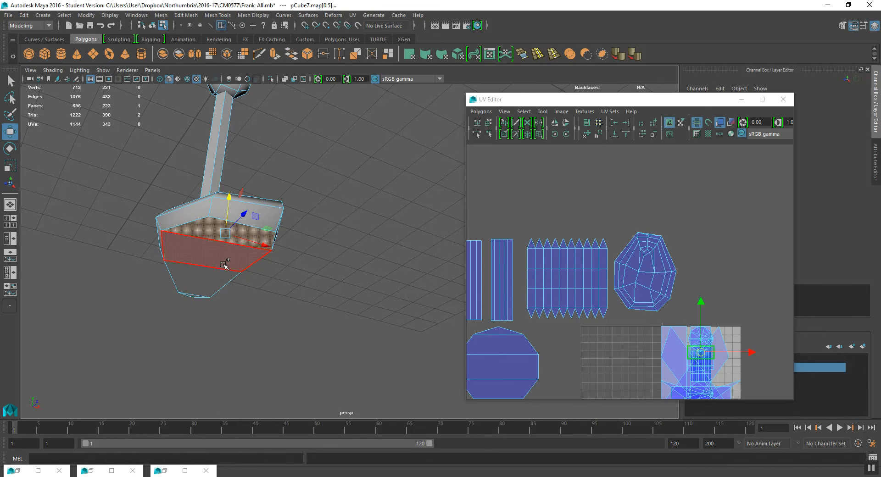
{"action": "left_click", "coordinate": [225, 256], "text": "shift"}
{"action": "left_click", "coordinate": [212, 283], "text": "shift"}
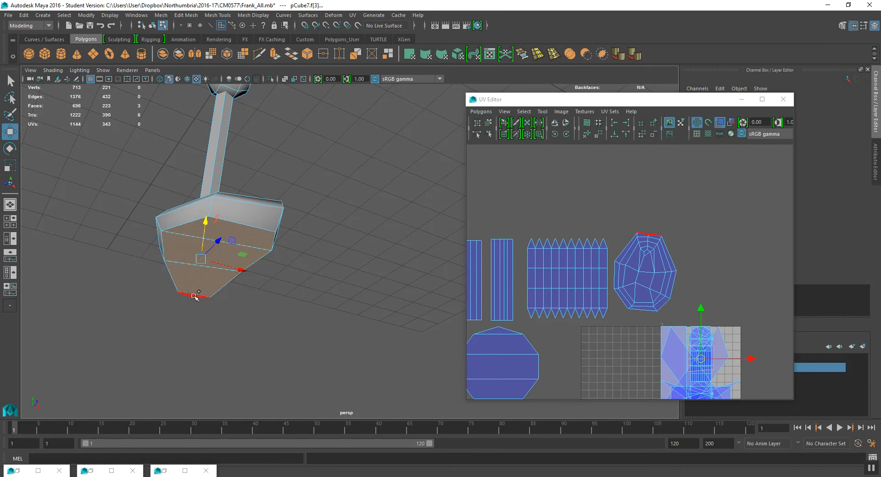
{"action": "left_click", "coordinate": [195, 296], "text": "shift"}
{"action": "scroll", "coordinate": [643, 211], "scroll_direction": "up", "scroll_amount": 10}
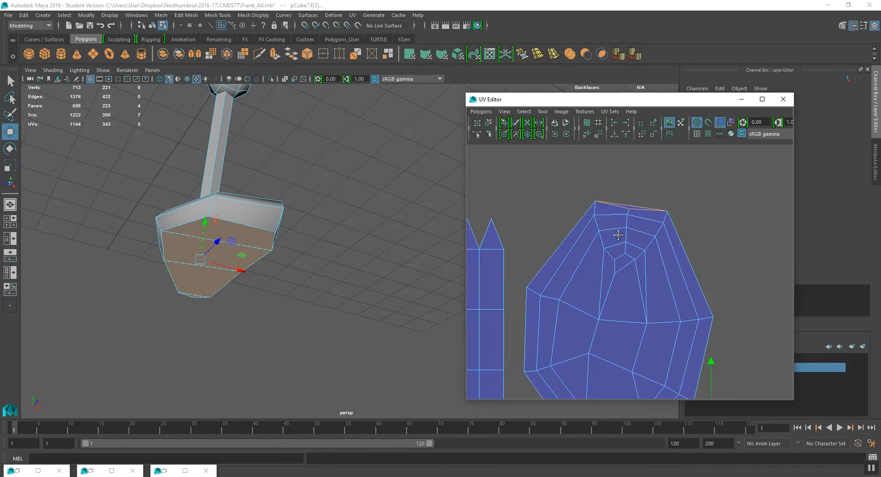
{"action": "scroll", "coordinate": [632, 199], "scroll_direction": "down", "scroll_amount": 5}
{"action": "scroll", "coordinate": [301, 257], "scroll_direction": "down", "scroll_amount": 2}
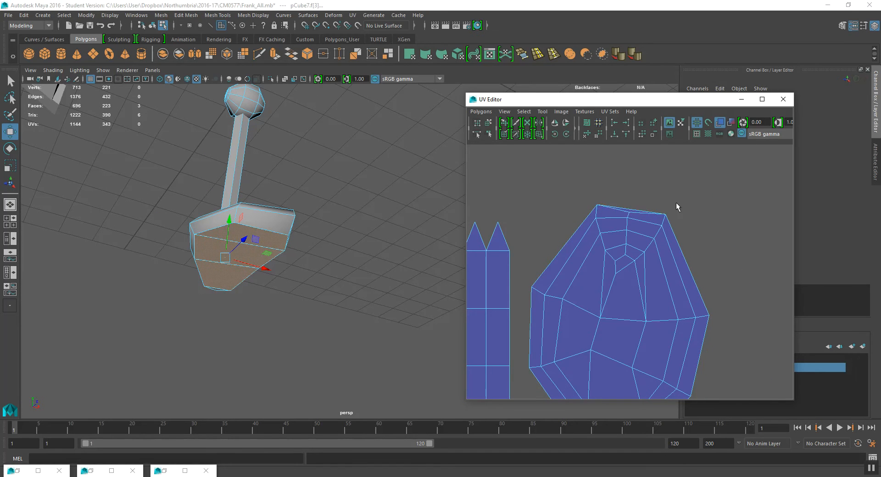
{"action": "scroll", "coordinate": [677, 207], "scroll_direction": "down", "scroll_amount": 3}
{"action": "scroll", "coordinate": [505, 317], "scroll_direction": "down", "scroll_amount": 3}
{"action": "middle_click_drag", "start_coordinate": [527, 253], "coordinate": [532, 195], "text": "alt"}
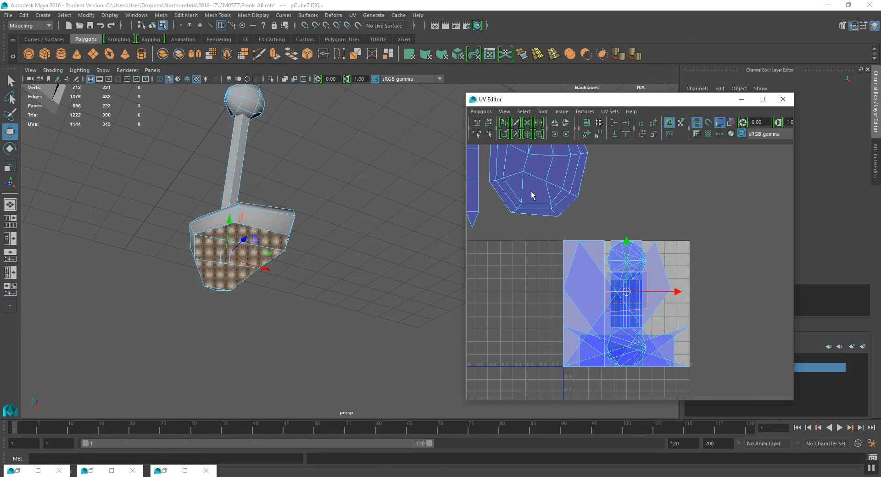
{"action": "left_click_drag", "start_coordinate": [628, 291], "coordinate": [687, 179]}
{"action": "middle_click_drag", "start_coordinate": [217, 224], "coordinate": [215, 239], "text": "alt"}
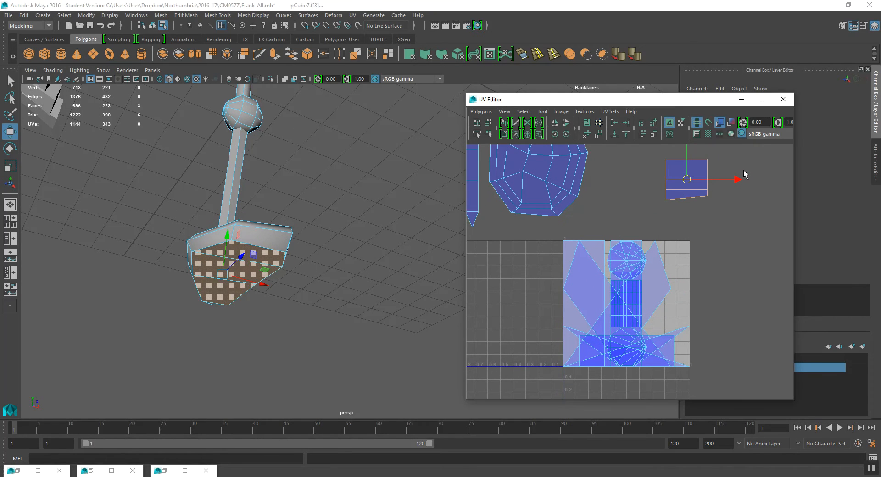
- Apply a Planar projection from the Y axis with bounding-box fit to the selected foot side-band faces
{"action": "key", "text": "space"}
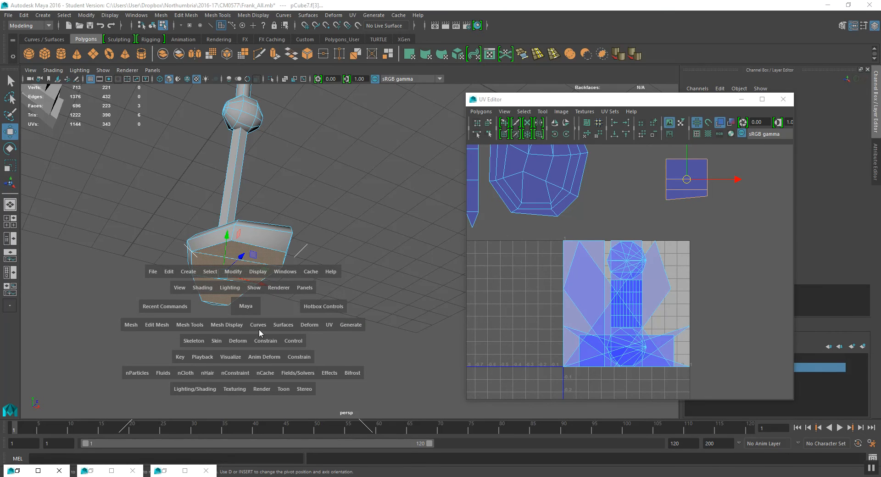
{"action": "left_click", "coordinate": [329, 325]}
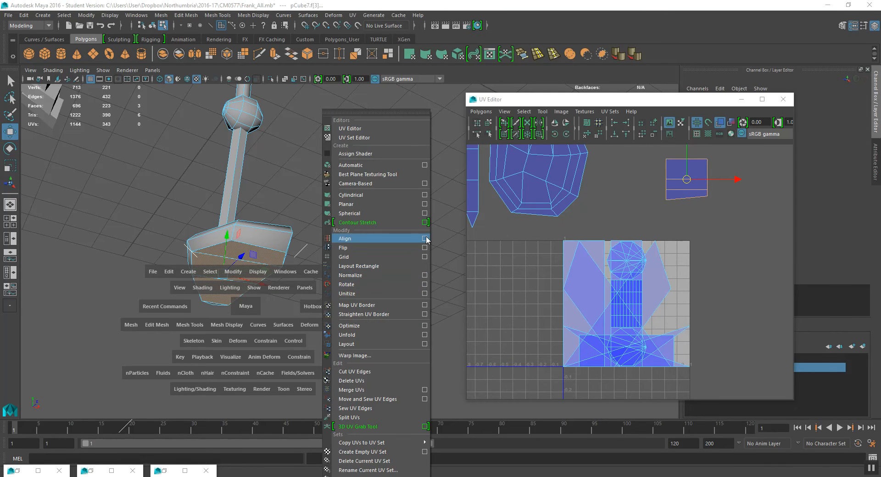
{"action": "left_click", "coordinate": [424, 204]}
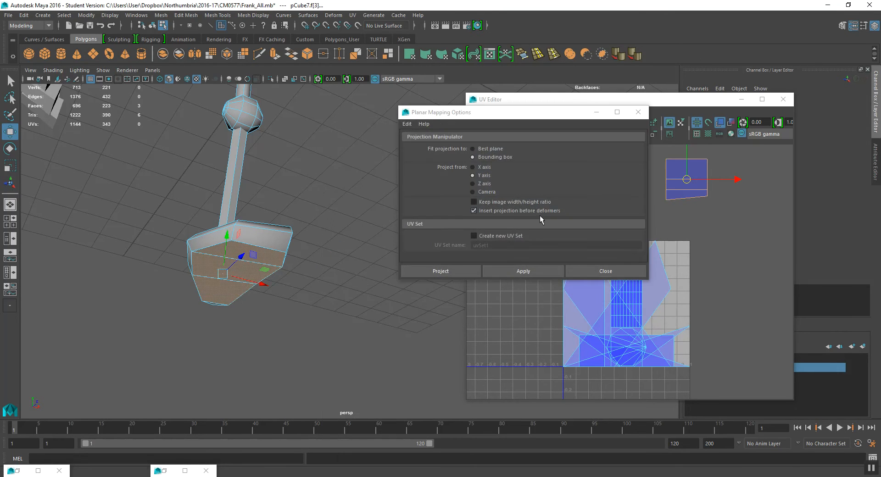
{"action": "left_click", "coordinate": [527, 271]}
{"action": "left_click", "coordinate": [584, 271]}
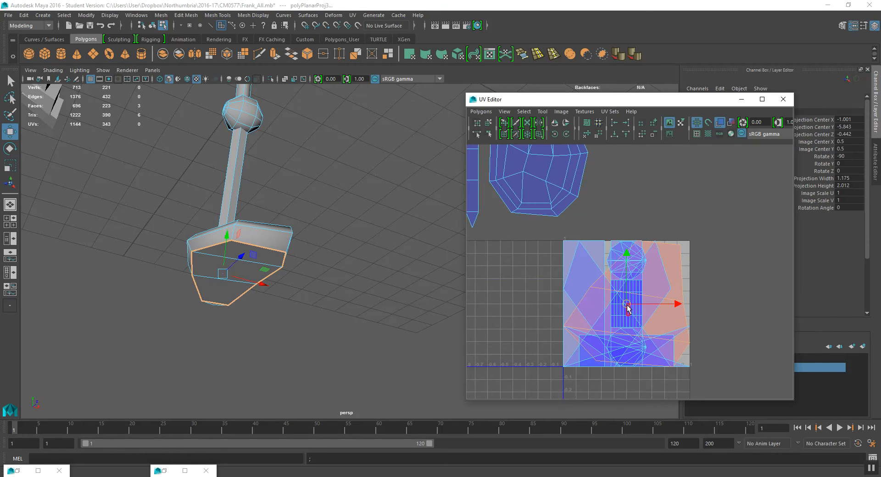
- Scale down the side band's projected UVs and move them above the UV tile
{"action": "key", "text": "r"}
{"action": "left_click_drag", "start_coordinate": [637, 151], "coordinate": [601, 172]}
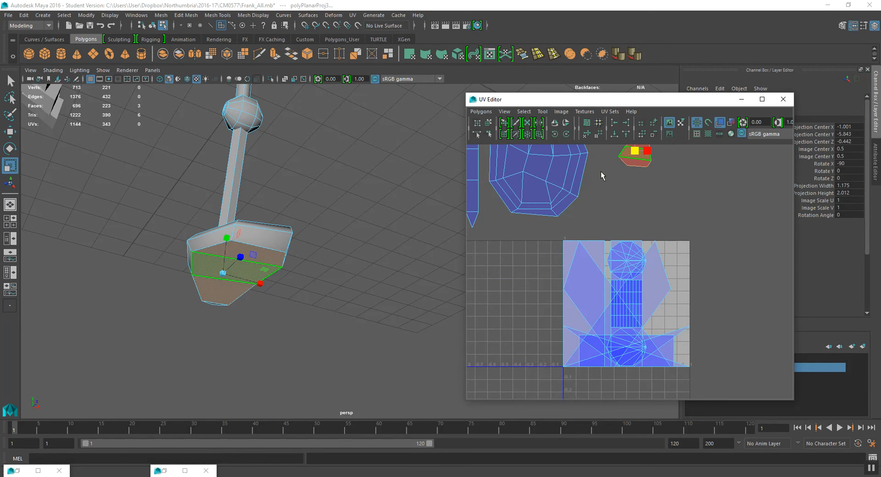
{"action": "key", "text": "w"}
{"action": "middle_click_drag", "start_coordinate": [620, 159], "coordinate": [627, 200], "text": "alt"}
{"action": "left_click_drag", "start_coordinate": [612, 236], "coordinate": [592, 246]}
- Select the ring of faces around the hip joint cylinder
{"action": "middle_click_drag", "start_coordinate": [273, 245], "coordinate": [284, 281], "text": "alt"}
{"action": "left_click_drag", "start_coordinate": [291, 211], "coordinate": [305, 304], "text": "alt"}
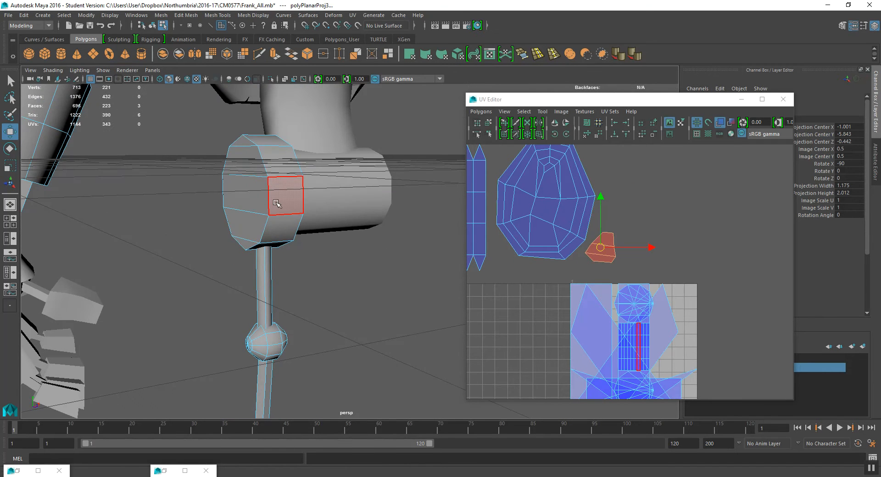
{"action": "double_click", "coordinate": [273, 209]}
{"action": "left_click_drag", "start_coordinate": [273, 208], "coordinate": [231, 189], "text": "alt"}
{"action": "key", "text": "q"}
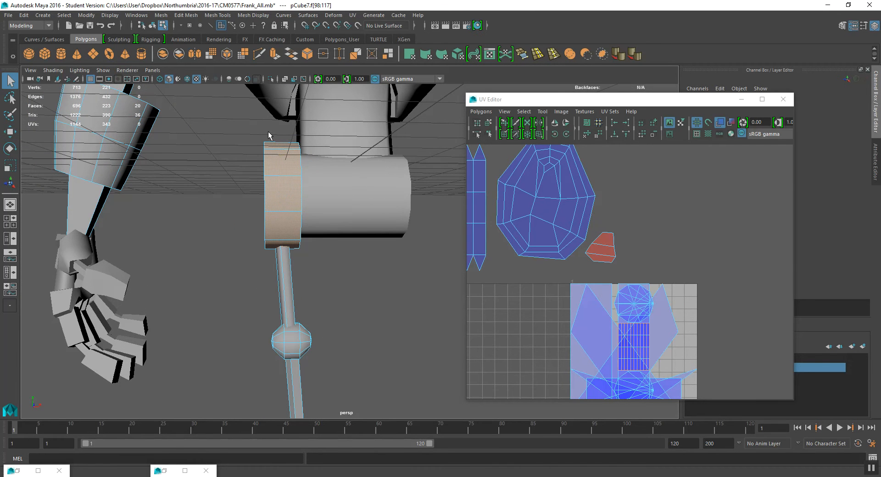
{"action": "mouse_move", "coordinate": [267, 265]}
{"action": "left_mouse_down", "text": "alt"}
{"action": "mouse_move", "coordinate": [299, 252]}
{"action": "mouse_move", "coordinate": [433, 252]}
{"action": "mouse_move", "coordinate": [231, 260]}
{"action": "mouse_move", "coordinate": [257, 252]}
{"action": "left_mouse_up", "text": "alt"}
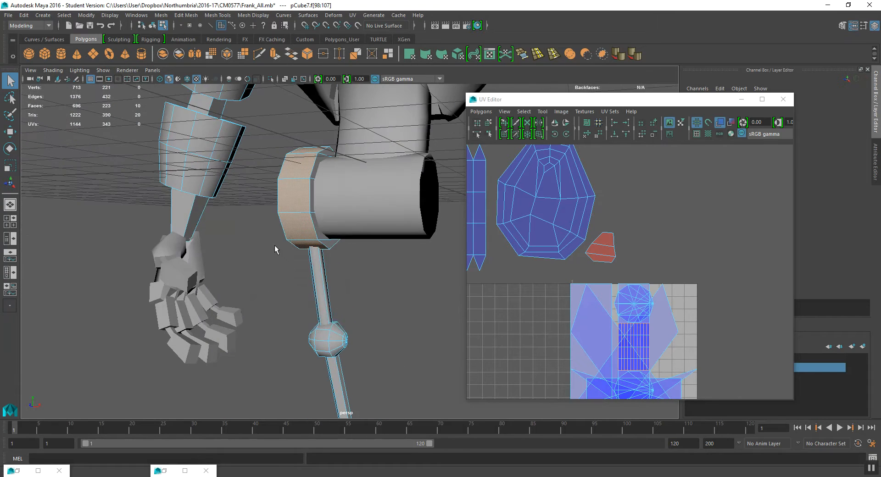
- Apply a Cylindrical projection to the selected hip joint faces
{"action": "key", "text": "space"}
{"action": "left_click", "coordinate": [368, 259]}
{"action": "left_click", "coordinate": [383, 197]}
{"action": "left_click_drag", "start_coordinate": [338, 221], "coordinate": [362, 231], "text": "alt"}
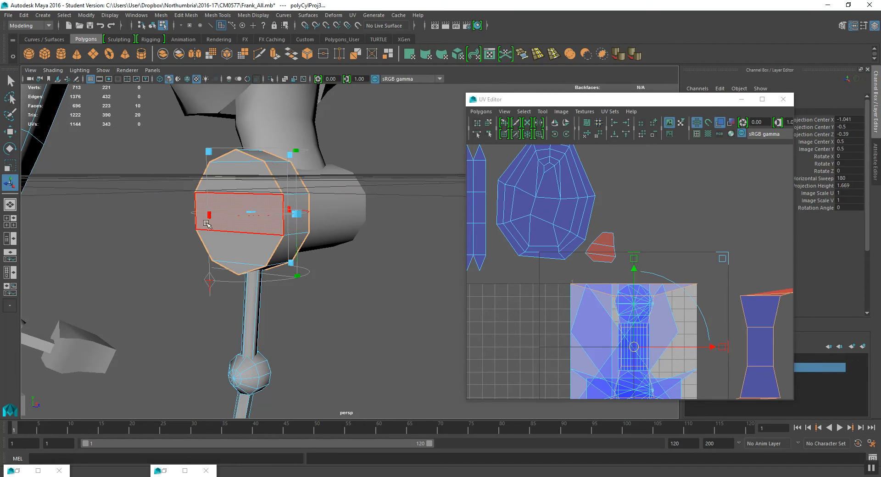
{"action": "left_click_drag", "start_coordinate": [140, 195], "coordinate": [140, 196]}
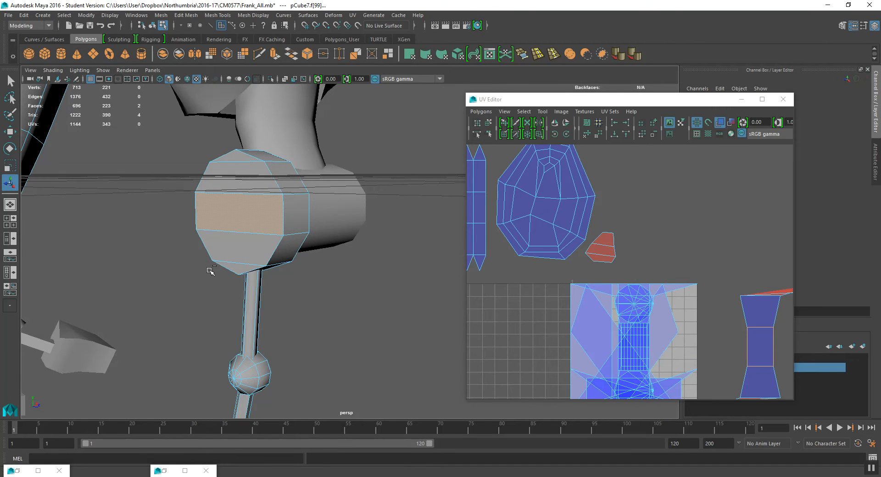
{"action": "left_click_drag", "start_coordinate": [266, 225], "coordinate": [308, 204], "text": "alt"}
{"action": "key", "text": "ctrl+z"}
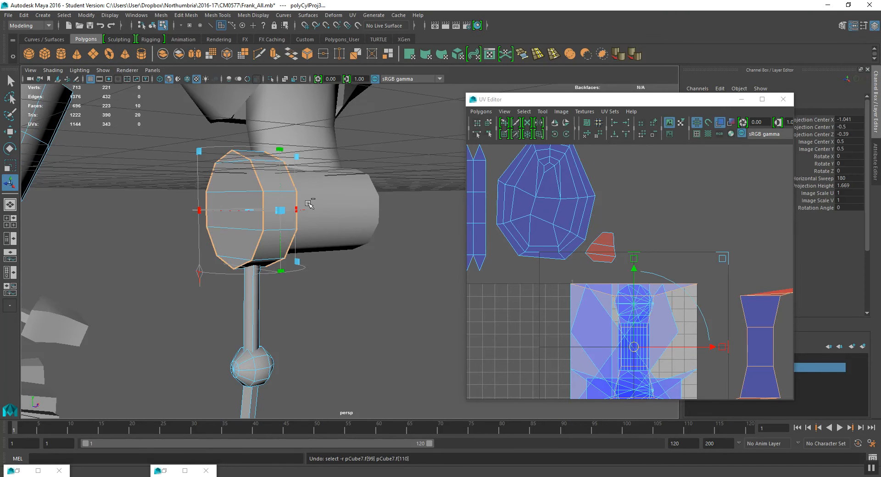
- Rotate the cylindrical projection manipulator, setting Rotate X to 90 and Rotate Y to 90
{"action": "left_click", "coordinate": [200, 271]}
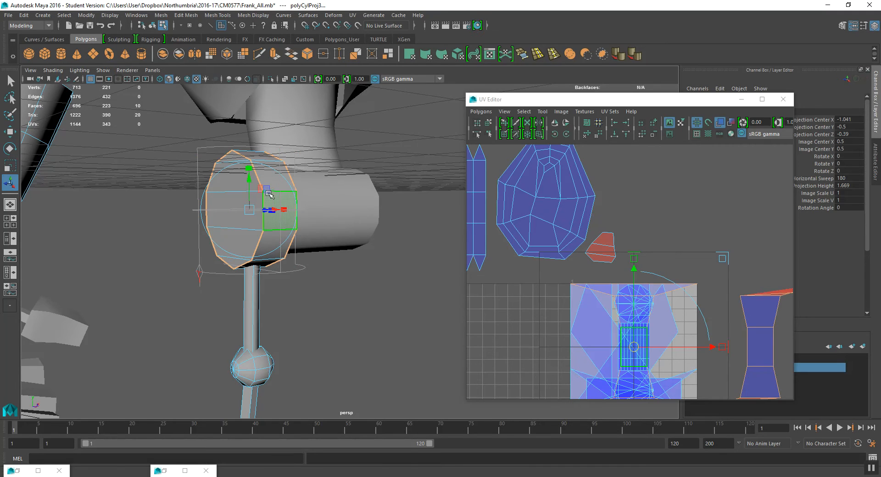
{"action": "left_click", "coordinate": [274, 177]}
{"action": "left_click_drag", "start_coordinate": [276, 190], "coordinate": [271, 193]}
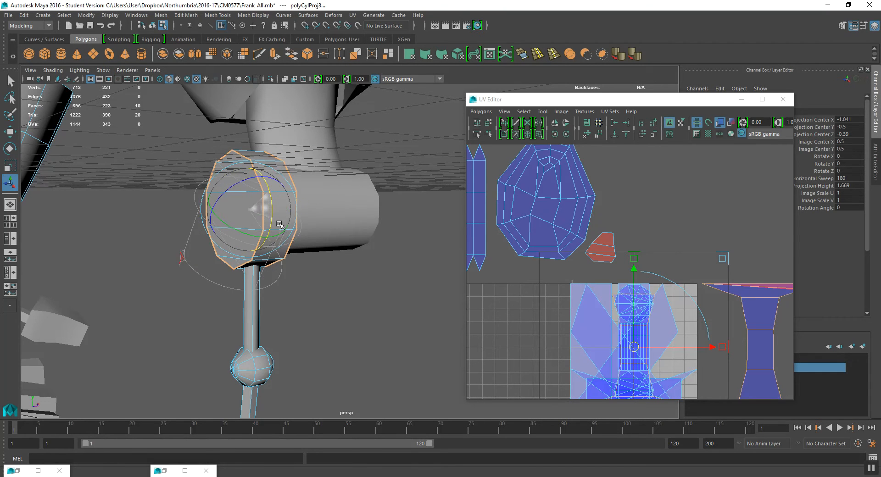
{"action": "left_click", "coordinate": [854, 156]}
{"action": "type", "text": "90"}
{"action": "key", "text": "Return"}
{"action": "left_click_drag", "start_coordinate": [311, 207], "coordinate": [239, 222], "text": "alt"}
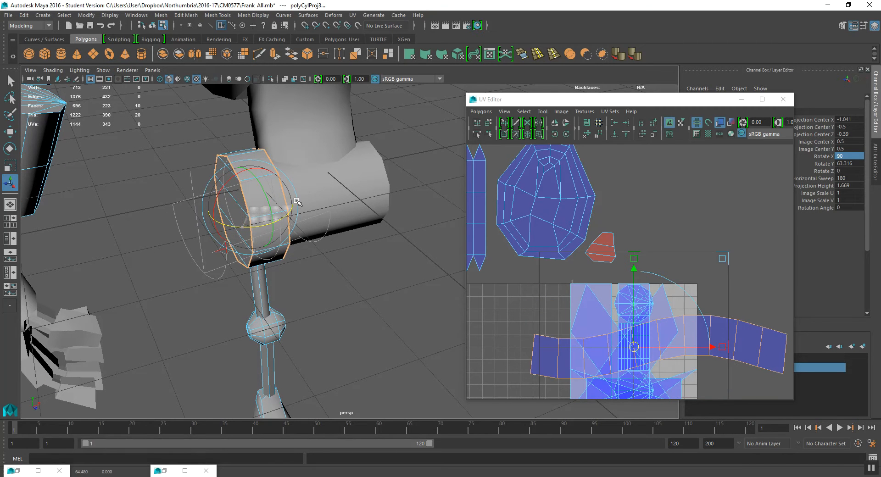
{"action": "left_click", "coordinate": [855, 163]}
{"action": "type", "text": "90"}
{"action": "key", "text": "Return"}
- Select the whole UV shell of the projected hip joint strip
{"action": "scroll", "coordinate": [714, 356], "scroll_direction": "down", "scroll_amount": 2}
{"action": "middle_click_drag", "start_coordinate": [714, 356], "coordinate": [662, 265], "text": "alt"}
{"action": "right_click_drag", "start_coordinate": [665, 240], "coordinate": [689, 231]}
{"action": "left_click", "coordinate": [690, 224]}
{"action": "left_click", "coordinate": [523, 113]}
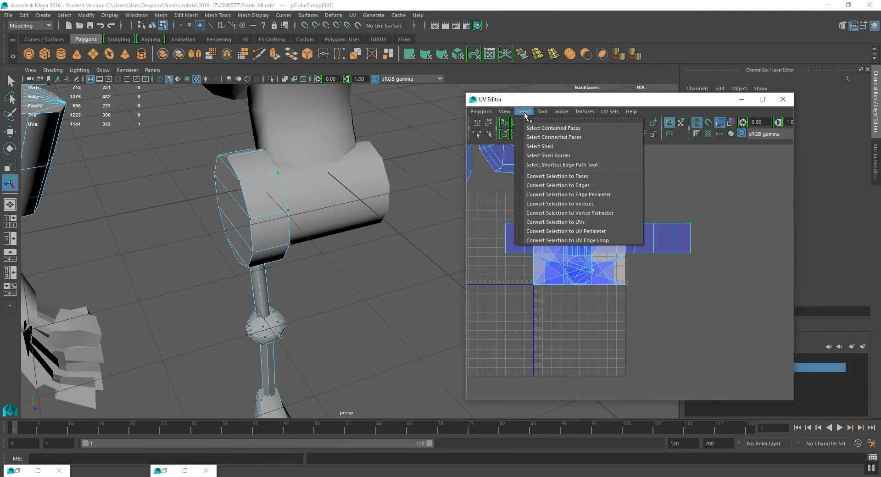
{"action": "left_click", "coordinate": [530, 146]}
- Scale down the hip joint strip shell and move it above the tile beside the other shells
{"action": "middle_click_drag", "start_coordinate": [658, 216], "coordinate": [664, 252], "text": "alt"}
{"action": "key", "text": "r"}
{"action": "left_click_drag", "start_coordinate": [651, 276], "coordinate": [633, 161]}
{"action": "key", "text": "w"}
{"action": "scroll", "coordinate": [601, 213], "scroll_direction": "down", "scroll_amount": 1}
{"action": "middle_click_drag", "start_coordinate": [599, 216], "coordinate": [684, 228], "text": "alt"}
{"action": "left_click_drag", "start_coordinate": [705, 190], "coordinate": [590, 171]}
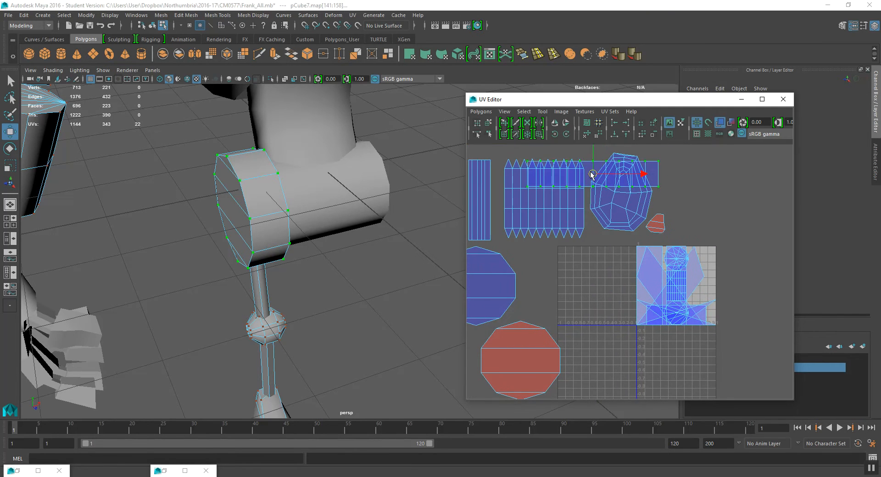
{"action": "middle_click_drag", "start_coordinate": [592, 174], "coordinate": [618, 226], "text": "alt"}
{"action": "left_click_drag", "start_coordinate": [617, 229], "coordinate": [540, 193]}
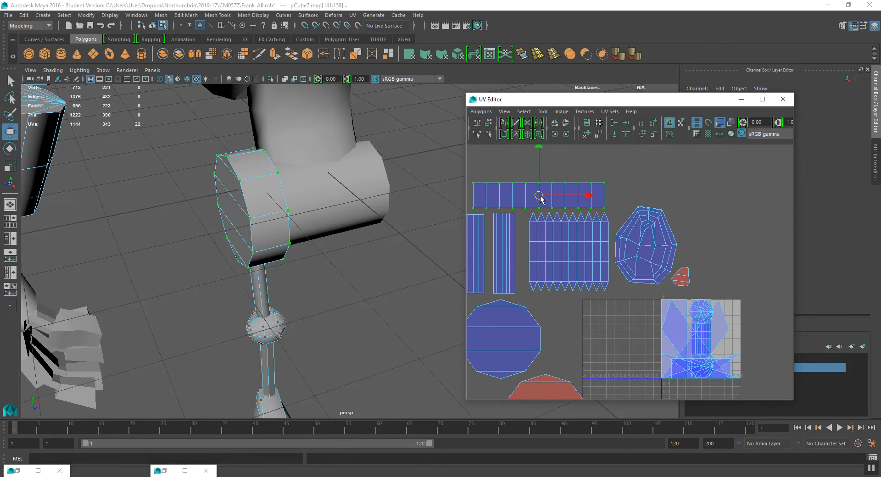
- Select a face loop on the upper thigh
{"action": "scroll", "coordinate": [541, 193], "scroll_direction": "down", "scroll_amount": 1}
{"action": "middle_click_drag", "start_coordinate": [539, 270], "coordinate": [551, 223], "text": "alt"}
{"action": "mouse_move", "coordinate": [266, 224]}
{"action": "left_mouse_down", "text": "alt"}
{"action": "mouse_move", "coordinate": [276, 228]}
{"action": "mouse_move", "coordinate": [252, 216]}
{"action": "mouse_move", "coordinate": [272, 214]}
{"action": "left_mouse_up", "text": "alt"}
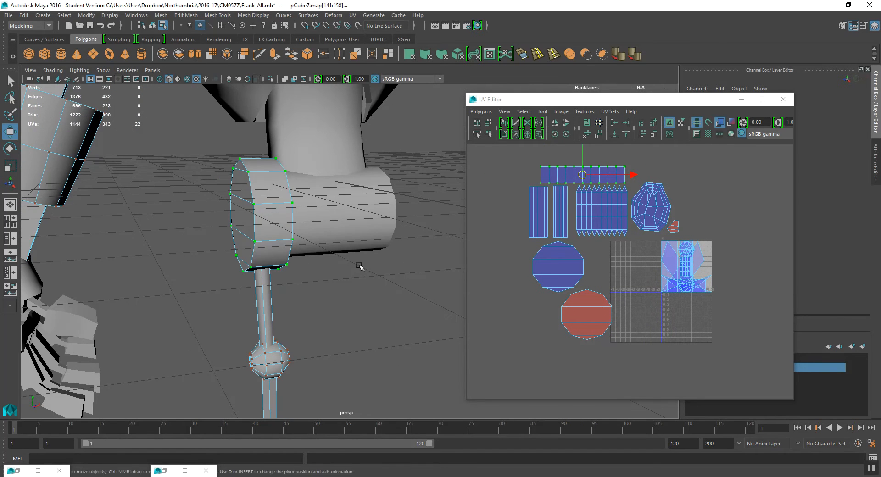
{"action": "scroll", "coordinate": [335, 269], "scroll_direction": "down", "scroll_amount": 4}
{"action": "middle_click_drag", "start_coordinate": [334, 269], "coordinate": [379, 310], "text": "alt"}
{"action": "middle_click_drag", "start_coordinate": [372, 246], "coordinate": [423, 324], "text": "alt"}
{"action": "left_click_drag", "start_coordinate": [271, 202], "coordinate": [357, 209], "text": "alt"}
{"action": "right_click", "coordinate": [308, 197]}
{"action": "scroll", "coordinate": [313, 219], "scroll_direction": "up", "scroll_amount": 2}
{"action": "double_click", "coordinate": [282, 179]}
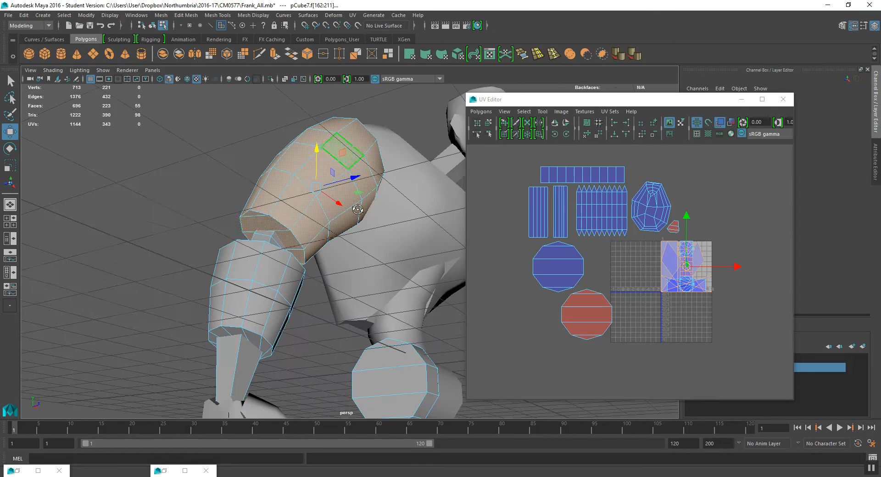
- Add and remove faces so the upper thigh section's faces are selected
{"action": "left_click", "coordinate": [254, 213], "text": "ctrl"}
{"action": "left_click", "coordinate": [272, 224], "text": "ctrl"}
{"action": "left_click", "coordinate": [292, 243], "text": "ctrl"}
{"action": "left_click", "coordinate": [301, 256], "text": "ctrl"}
{"action": "left_click_drag", "start_coordinate": [343, 267], "coordinate": [305, 242], "text": "alt"}
{"action": "left_click", "coordinate": [267, 278], "text": "ctrl"}
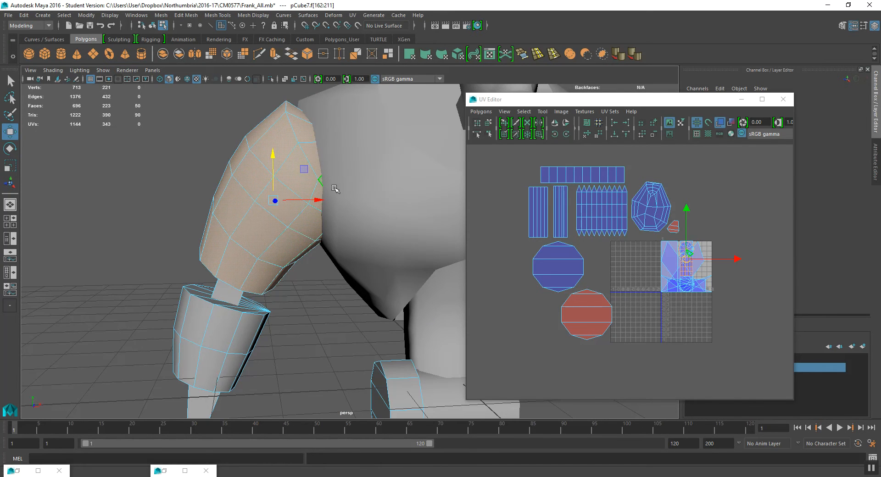
{"action": "key", "text": "4"}
{"action": "mouse_move", "coordinate": [344, 176]}
{"action": "left_mouse_down", "text": "alt"}
{"action": "mouse_move", "coordinate": [360, 137]}
{"action": "mouse_move", "coordinate": [350, 150]}
{"action": "mouse_move", "coordinate": [357, 160]}
{"action": "left_mouse_up", "text": "alt"}
{"action": "key", "text": "6"}
{"action": "left_click_drag", "start_coordinate": [331, 219], "coordinate": [323, 222], "text": "alt"}
{"action": "left_click_drag", "start_coordinate": [323, 221], "coordinate": [369, 252], "text": "alt"}
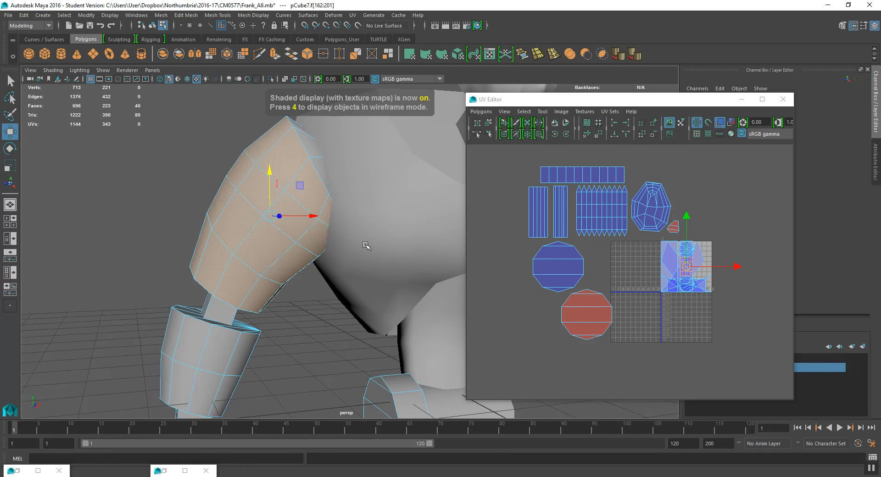
- Apply a Cylindrical projection to the thigh faces and rotate its manipulator to follow the thigh
{"action": "key", "text": "space"}
{"action": "left_click", "coordinate": [449, 263]}
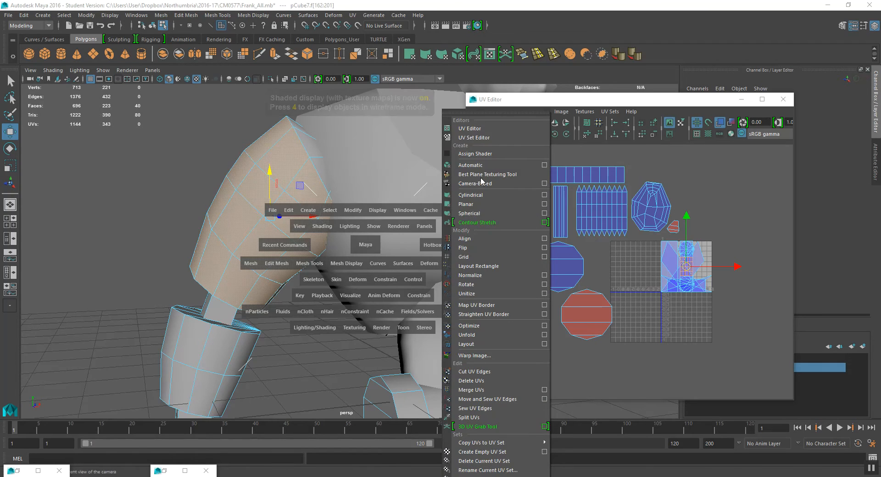
{"action": "left_click", "coordinate": [487, 195]}
{"action": "left_click_drag", "start_coordinate": [358, 220], "coordinate": [346, 248], "text": "alt"}
{"action": "left_click_drag", "start_coordinate": [182, 328], "coordinate": [210, 341], "text": "alt"}
{"action": "left_click_drag", "start_coordinate": [275, 251], "coordinate": [277, 262], "text": "alt"}
{"action": "left_click", "coordinate": [244, 197]}
{"action": "left_click_drag", "start_coordinate": [248, 215], "coordinate": [260, 199]}
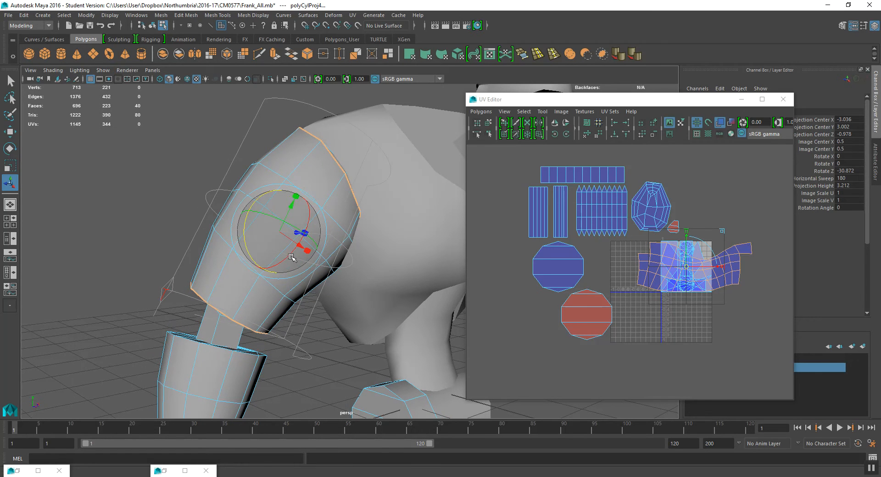
{"action": "mouse_move", "coordinate": [290, 256]}
{"action": "left_mouse_down"}
{"action": "mouse_move", "coordinate": [281, 252]}
{"action": "mouse_move", "coordinate": [275, 264]}
{"action": "left_mouse_up"}
- Scale the thigh shell and move it below the UV tile
{"action": "middle_click_drag", "start_coordinate": [724, 338], "coordinate": [692, 268], "text": "alt"}
{"action": "key", "text": "w"}
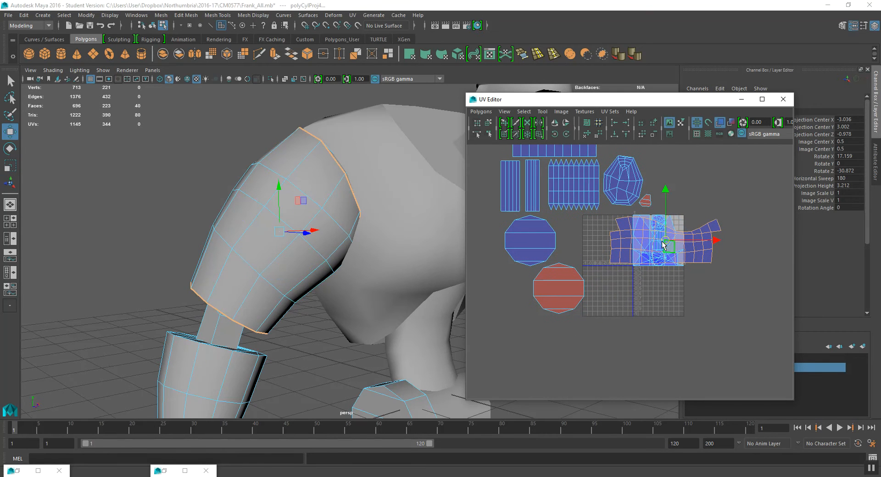
{"action": "left_click_drag", "start_coordinate": [668, 240], "coordinate": [665, 330]}
- Select the band of faces on the knee segment below the thigh
{"action": "middle_click_drag", "start_coordinate": [243, 374], "coordinate": [260, 241], "text": "alt"}
{"action": "right_click_drag", "start_coordinate": [232, 227], "coordinate": [232, 251]}
{"action": "left_click_drag", "start_coordinate": [250, 238], "coordinate": [288, 261], "text": "alt"}
{"action": "left_click", "coordinate": [200, 220], "text": "shift"}
{"action": "key", "text": "4"}
{"action": "left_click_drag", "start_coordinate": [216, 227], "coordinate": [250, 232], "text": "alt"}
{"action": "key", "text": "6"}
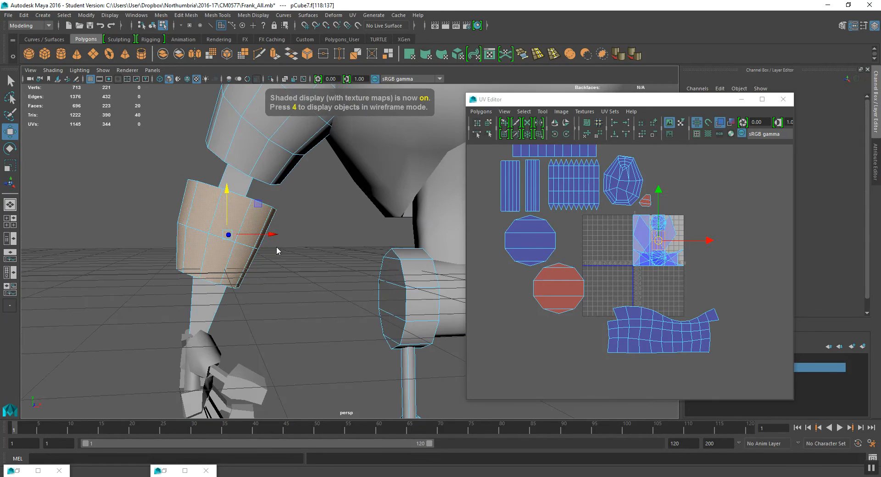
- Apply a Cylindrical projection to the knee faces and rotate its manipulator
{"action": "key", "text": "space"}
{"action": "left_click", "coordinate": [359, 264]}
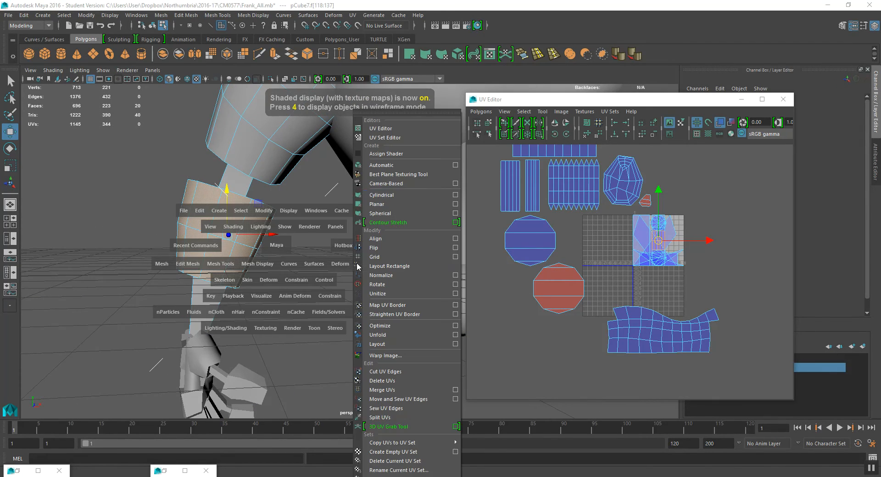
{"action": "left_click", "coordinate": [390, 195]}
{"action": "left_click_drag", "start_coordinate": [189, 307], "coordinate": [187, 312], "text": "alt"}
{"action": "left_click", "coordinate": [184, 307]}
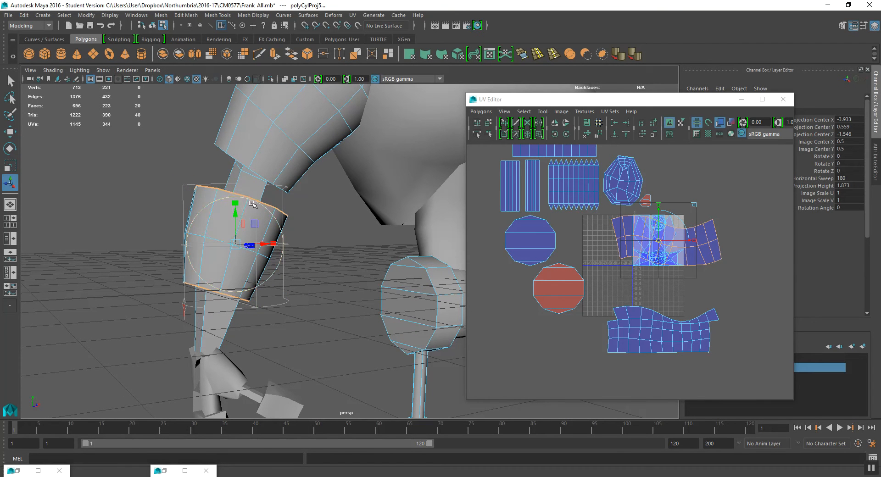
{"action": "left_click", "coordinate": [204, 207]}
{"action": "left_click_drag", "start_coordinate": [202, 219], "coordinate": [205, 214]}
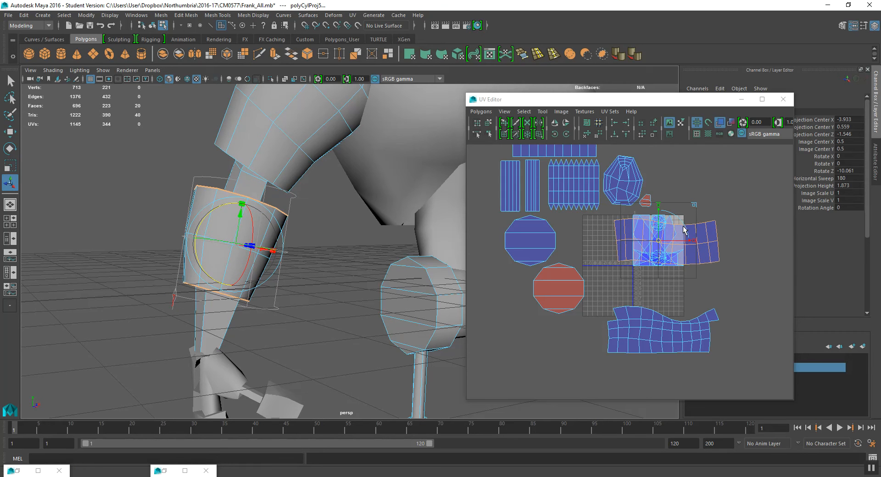
{"action": "left_click_drag", "start_coordinate": [199, 226], "coordinate": [201, 221]}
- Move the knee shell below the tile and scale it down
{"action": "key", "text": "w"}
{"action": "left_click_drag", "start_coordinate": [663, 242], "coordinate": [657, 376]}
{"action": "middle_click_drag", "start_coordinate": [213, 226], "coordinate": [193, 201], "text": "alt"}
{"action": "key", "text": "r"}
{"action": "middle_click_drag", "start_coordinate": [662, 378], "coordinate": [647, 347], "text": "alt"}
{"action": "mouse_move", "coordinate": [648, 350]}
{"action": "left_mouse_down"}
{"action": "mouse_move", "coordinate": [638, 338]}
{"action": "mouse_move", "coordinate": [644, 344]}
{"action": "left_mouse_up"}
{"action": "key", "text": "w"}
- Select the front strip of faces on the shin
{"action": "right_click_drag", "start_coordinate": [201, 231], "coordinate": [201, 256]}
{"action": "left_click_drag", "start_coordinate": [127, 246], "coordinate": [251, 252]}
{"action": "middle_click_drag", "start_coordinate": [630, 205], "coordinate": [623, 206], "text": "alt"}
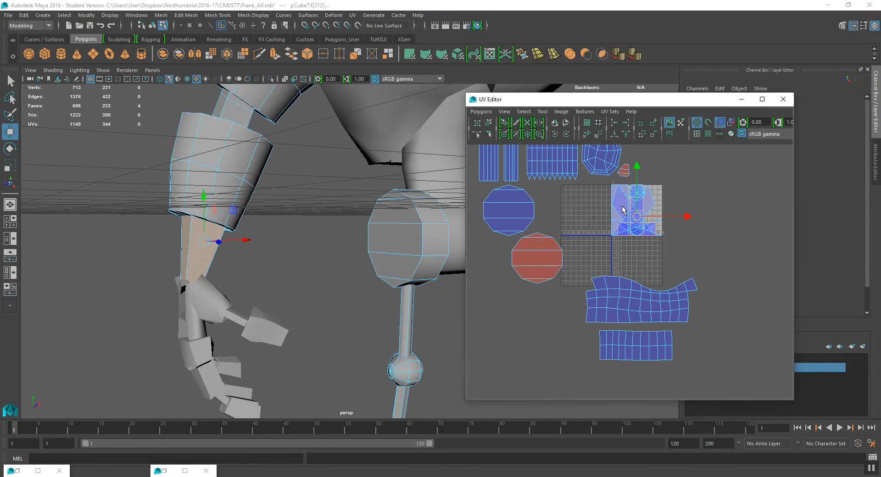
{"action": "key", "text": "space"}
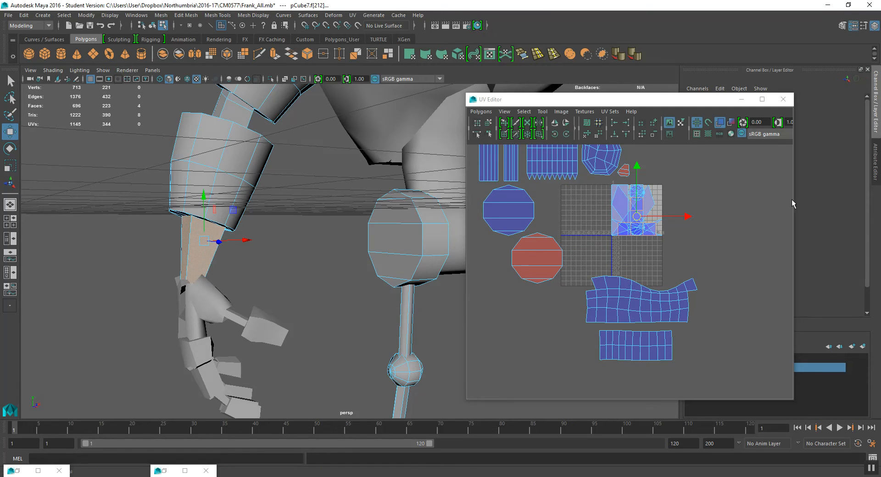
{"action": "left_click_drag", "start_coordinate": [641, 220], "coordinate": [696, 195]}
{"action": "key", "text": "ctrl+z"}
- Select the shin strip's UV shell and move it out of the tile below the circular shells
{"action": "mouse_move", "coordinate": [230, 241]}
{"action": "left_mouse_down", "text": "alt"}
{"action": "mouse_move", "coordinate": [252, 250]}
{"action": "mouse_move", "coordinate": [208, 262]}
{"action": "left_mouse_up", "text": "alt"}
{"action": "scroll", "coordinate": [253, 253], "scroll_direction": "up", "scroll_amount": 3}
{"action": "key", "text": "4"}
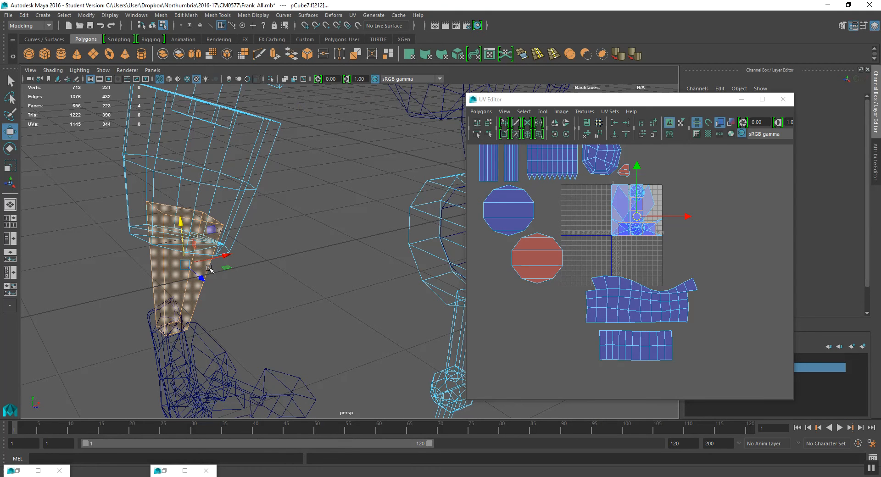
{"action": "left_click", "coordinate": [524, 112]}
{"action": "left_click", "coordinate": [549, 152]}
{"action": "left_click_drag", "start_coordinate": [640, 214], "coordinate": [535, 323]}
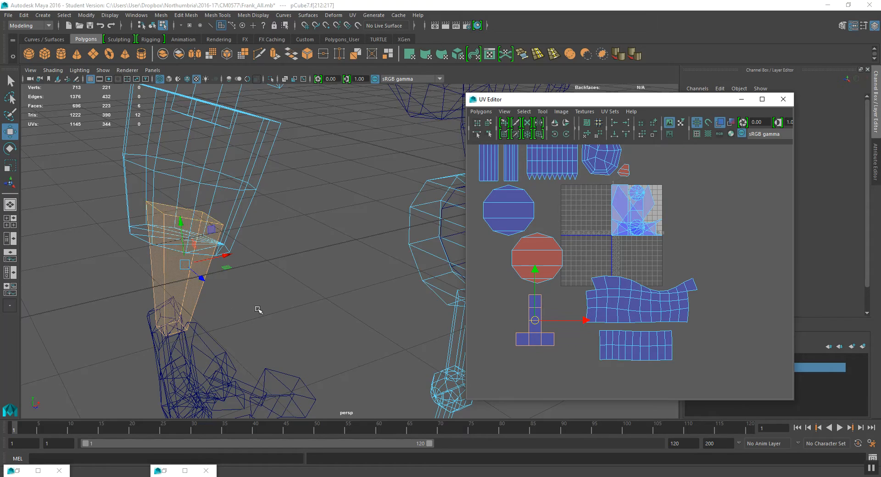
- Select all faces of the T-shaped shin shell
{"action": "left_click_drag", "start_coordinate": [259, 311], "coordinate": [198, 263], "text": "alt"}
{"action": "middle_click_drag", "start_coordinate": [544, 298], "coordinate": [632, 260], "text": "alt"}
{"action": "scroll", "coordinate": [634, 265], "scroll_direction": "up", "scroll_amount": 2}
{"action": "mouse_move", "coordinate": [185, 265]}
{"action": "left_mouse_down"}
{"action": "mouse_move", "coordinate": [226, 271]}
{"action": "mouse_move", "coordinate": [177, 258]}
{"action": "left_mouse_up"}
{"action": "right_click_drag", "start_coordinate": [169, 231], "coordinate": [189, 240]}
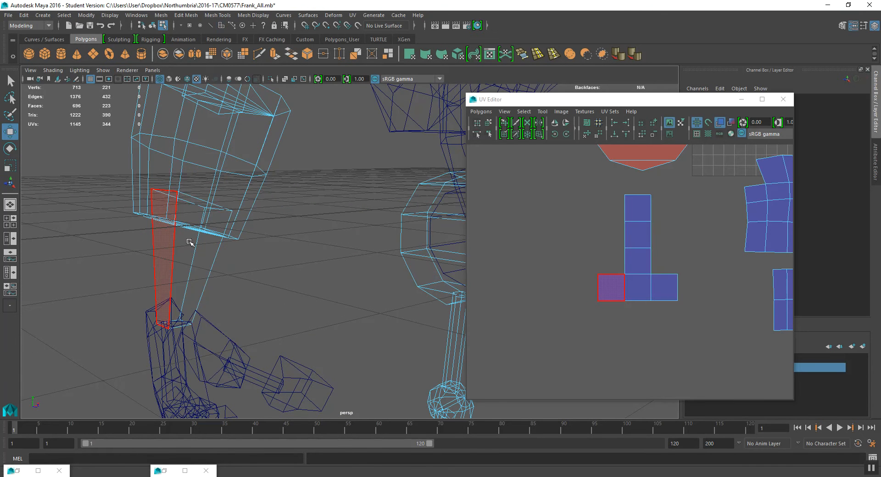
{"action": "left_click_drag", "start_coordinate": [147, 249], "coordinate": [229, 272]}
- Apply a Cylindrical projection to the selected shin faces and adjust its manipulator
{"action": "key", "text": "space"}
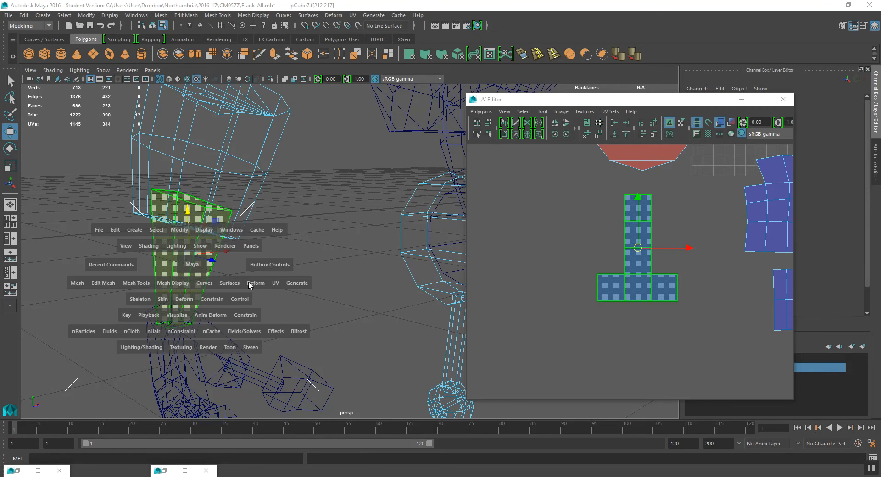
{"action": "left_click", "coordinate": [273, 285]}
{"action": "left_click", "coordinate": [317, 195]}
{"action": "left_click_drag", "start_coordinate": [282, 205], "coordinate": [160, 280], "text": "alt"}
{"action": "left_click", "coordinate": [152, 316]}
{"action": "left_click_drag", "start_coordinate": [147, 226], "coordinate": [152, 222]}
{"action": "left_click_drag", "start_coordinate": [158, 222], "coordinate": [240, 243], "text": "alt"}
{"action": "scroll", "coordinate": [673, 241], "scroll_direction": "down", "scroll_amount": 3}
{"action": "middle_click_drag", "start_coordinate": [706, 274], "coordinate": [619, 366], "text": "alt"}
{"action": "scroll", "coordinate": [665, 311], "scroll_direction": "down", "scroll_amount": 2}
{"action": "middle_click_drag", "start_coordinate": [677, 288], "coordinate": [656, 283], "text": "alt"}
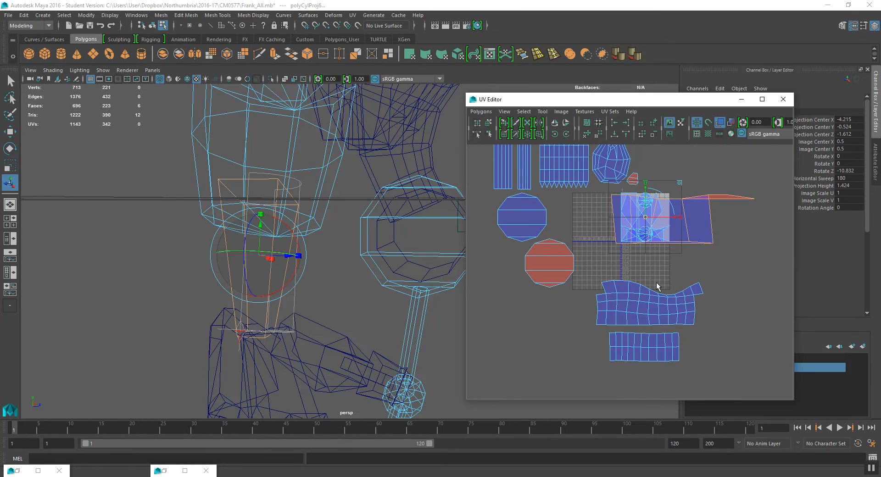
- Move the cylindrically projected shin shell out of the tile to below the other shells
{"action": "key", "text": "w"}
{"action": "left_click_drag", "start_coordinate": [681, 220], "coordinate": [532, 346]}
{"action": "middle_click_drag", "start_coordinate": [565, 319], "coordinate": [563, 303], "text": "alt"}
{"action": "right_click_drag", "start_coordinate": [563, 303], "coordinate": [564, 284]}
{"action": "mouse_move", "coordinate": [539, 316]}
{"action": "right_mouse_down"}
{"action": "mouse_move", "coordinate": [523, 303]}
{"action": "mouse_move", "coordinate": [532, 305]}
{"action": "right_mouse_up"}
{"action": "left_click", "coordinate": [602, 311]}
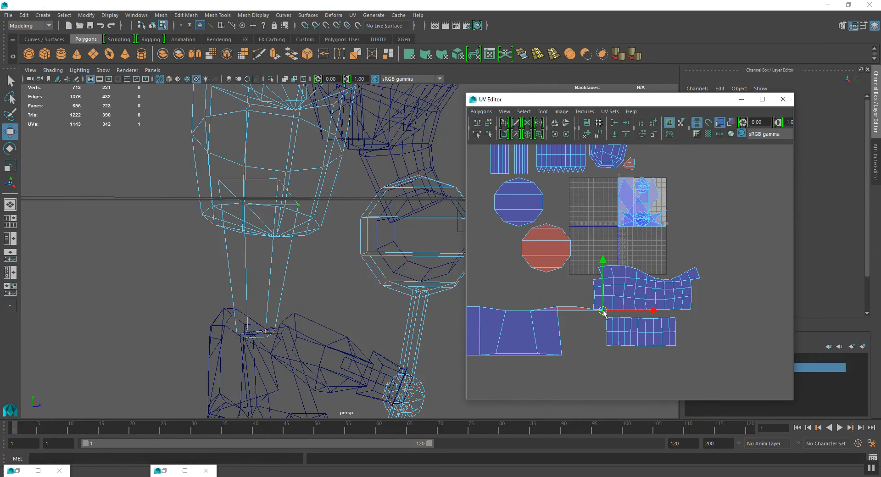
{"action": "left_click_drag", "start_coordinate": [603, 311], "coordinate": [528, 295]}
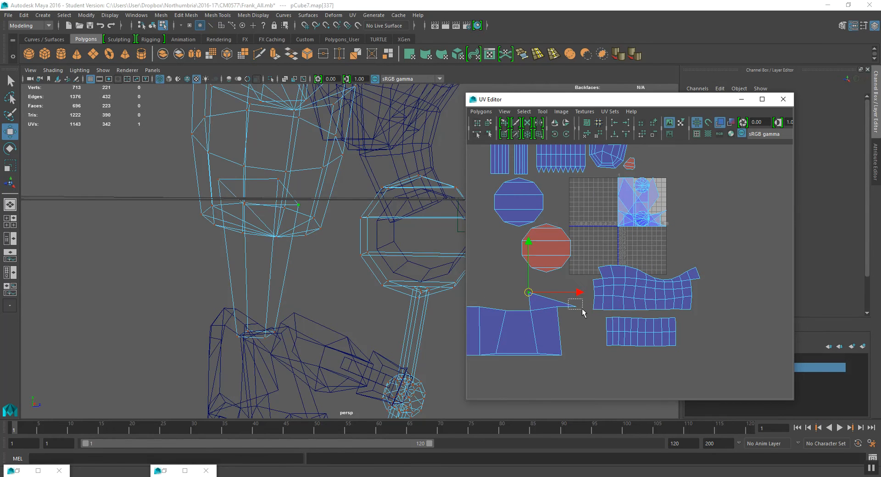
{"action": "left_click_drag", "start_coordinate": [577, 312], "coordinate": [561, 296]}
- Select a vertical edge on the shin shell and cut the UV edges along it
{"action": "scroll", "coordinate": [533, 345], "scroll_direction": "down", "scroll_amount": 2}
{"action": "middle_click_drag", "start_coordinate": [533, 346], "coordinate": [663, 298], "text": "alt"}
{"action": "scroll", "coordinate": [532, 313], "scroll_direction": "up", "scroll_amount": 5}
{"action": "right_click_drag", "start_coordinate": [603, 289], "coordinate": [609, 297]}
{"action": "left_click", "coordinate": [607, 289]}
{"action": "left_click_drag", "start_coordinate": [217, 322], "coordinate": [214, 287], "text": "alt"}
{"action": "right_click_drag", "start_coordinate": [588, 273], "coordinate": [601, 294], "text": "alt"}
{"action": "middle_click_drag", "start_coordinate": [601, 295], "coordinate": [630, 273], "text": "alt"}
{"action": "right_click", "coordinate": [610, 265]}
{"action": "left_click", "coordinate": [615, 235]}
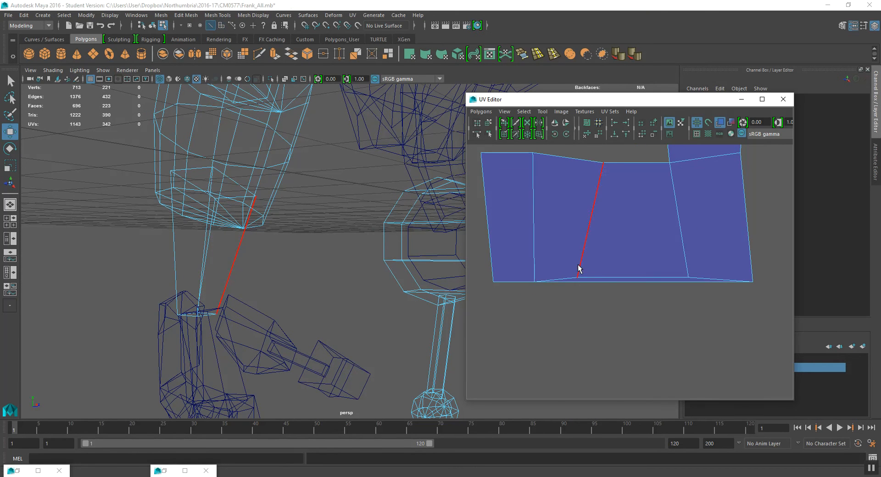
{"action": "left_click", "coordinate": [562, 279]}
{"action": "left_click", "coordinate": [708, 281], "text": "shift"}
{"action": "left_click", "coordinate": [486, 117]}
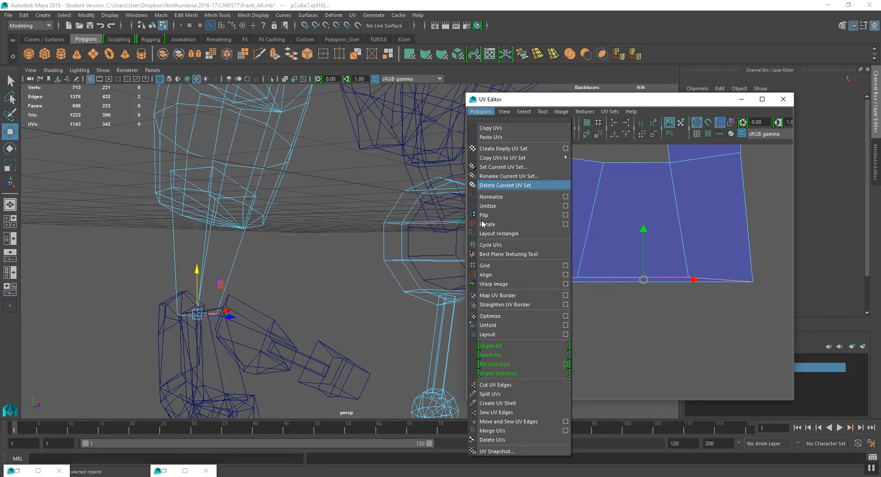
{"action": "left_click", "coordinate": [518, 385]}
- Select the UV at the lower end of the cut and move it down away from the shell
{"action": "right_click", "coordinate": [606, 273]}
{"action": "left_click", "coordinate": [630, 273]}
{"action": "left_click", "coordinate": [535, 283]}
{"action": "left_click_drag", "start_coordinate": [535, 285], "coordinate": [534, 284]}
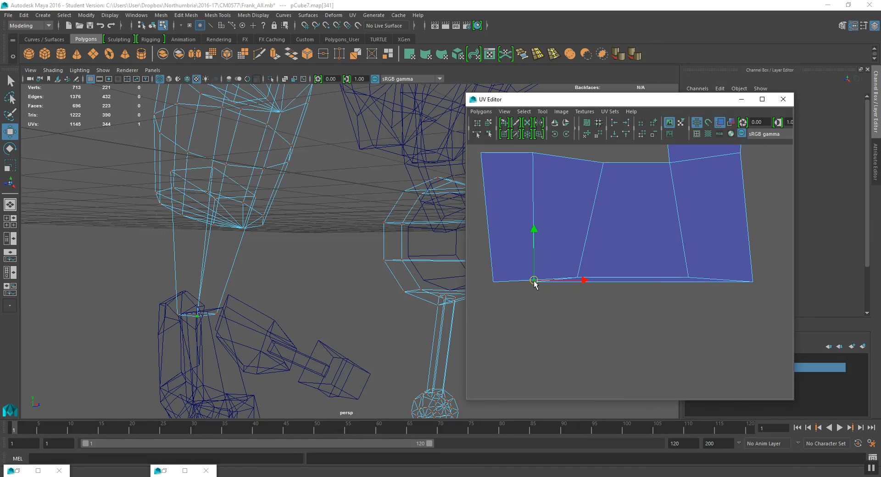
{"action": "key", "text": "q"}
{"action": "left_click", "coordinate": [538, 288]}
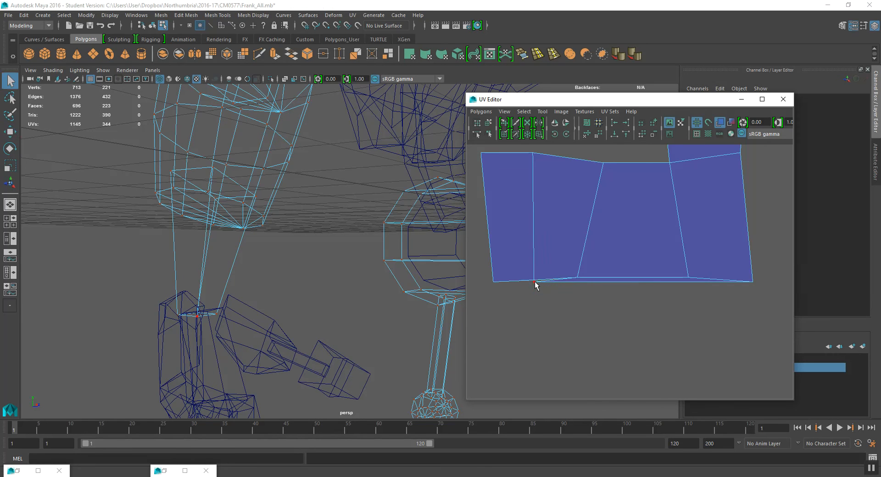
{"action": "key", "text": "w"}
{"action": "left_click", "coordinate": [535, 285]}
{"action": "left_click_drag", "start_coordinate": [541, 285], "coordinate": [585, 304]}
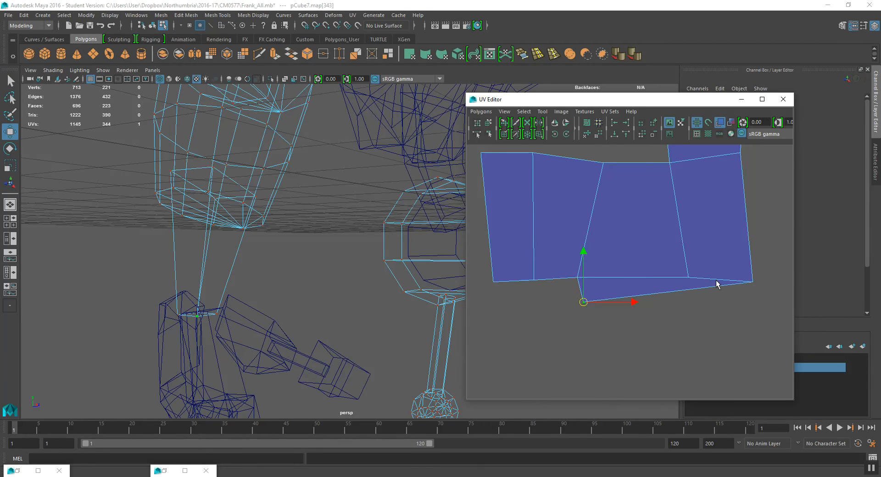
- Select the separated part of the shin shell and move it beside the rest of the shell
{"action": "left_click", "coordinate": [752, 282]}
{"action": "middle_click_drag", "start_coordinate": [752, 292], "coordinate": [696, 310]}
{"action": "scroll", "coordinate": [684, 299], "scroll_direction": "down", "scroll_amount": 5}
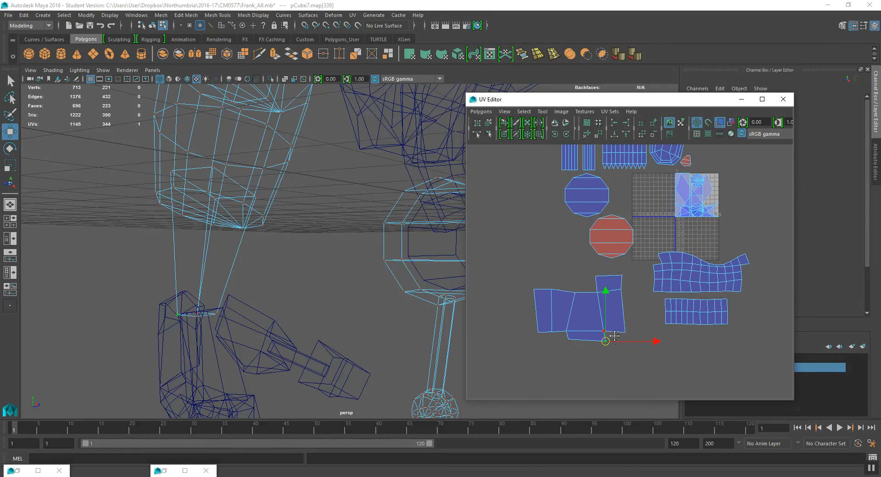
{"action": "middle_click_drag", "start_coordinate": [612, 318], "coordinate": [591, 340], "text": "alt"}
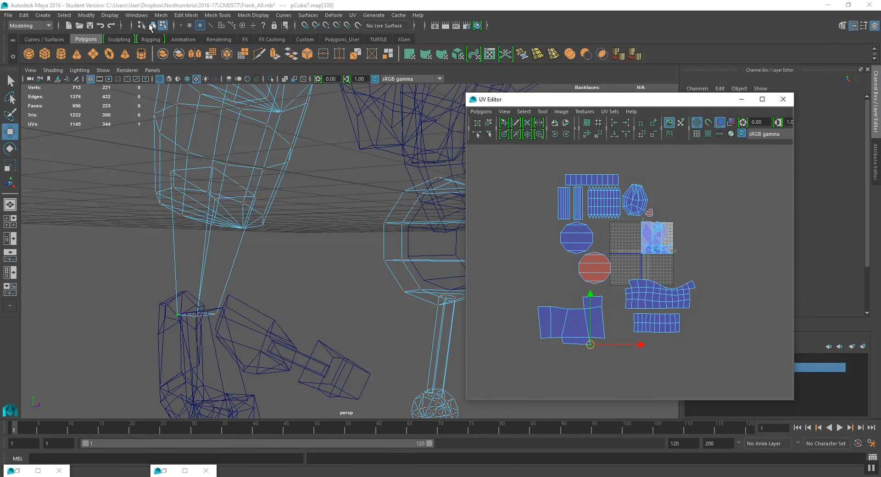
- Select all faces of the spherical joint mesh on the leg
{"action": "left_click", "coordinate": [152, 26]}
{"action": "left_click_drag", "start_coordinate": [225, 235], "coordinate": [332, 233], "text": "alt"}
{"action": "scroll", "coordinate": [627, 222], "scroll_direction": "up", "scroll_amount": 3}
{"action": "left_click_drag", "start_coordinate": [381, 202], "coordinate": [322, 220], "text": "alt"}
{"action": "middle_click_drag", "start_coordinate": [379, 338], "coordinate": [323, 267], "text": "alt"}
{"action": "left_click_drag", "start_coordinate": [322, 266], "coordinate": [345, 264], "text": "alt"}
{"action": "right_click_drag", "start_coordinate": [663, 211], "coordinate": [665, 233]}
{"action": "left_click_drag", "start_coordinate": [616, 245], "coordinate": [696, 188]}
{"action": "middle_click_drag", "start_coordinate": [276, 200], "coordinate": [283, 241], "text": "alt"}
{"action": "mouse_move", "coordinate": [284, 242]}
{"action": "left_mouse_down", "text": "alt"}
{"action": "mouse_move", "coordinate": [255, 245]}
{"action": "mouse_move", "coordinate": [281, 246]}
{"action": "left_mouse_up", "text": "alt"}
{"action": "scroll", "coordinate": [600, 227], "scroll_direction": "up", "scroll_amount": 2}
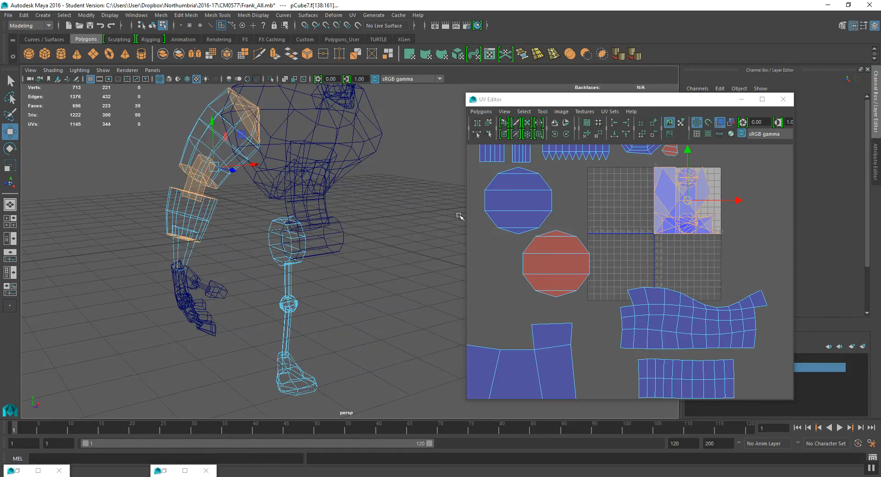
{"action": "middle_click_drag", "start_coordinate": [144, 211], "coordinate": [243, 235], "text": "alt"}
{"action": "scroll", "coordinate": [244, 235], "scroll_direction": "up", "scroll_amount": 2}
{"action": "mouse_move", "coordinate": [311, 206]}
{"action": "left_mouse_down", "text": "alt"}
{"action": "mouse_move", "coordinate": [302, 225]}
{"action": "mouse_move", "coordinate": [319, 213]}
{"action": "mouse_move", "coordinate": [275, 234]}
{"action": "mouse_move", "coordinate": [188, 236]}
{"action": "mouse_move", "coordinate": [221, 255]}
{"action": "left_mouse_up", "text": "alt"}
{"action": "scroll", "coordinate": [281, 226], "scroll_direction": "up", "scroll_amount": 2}
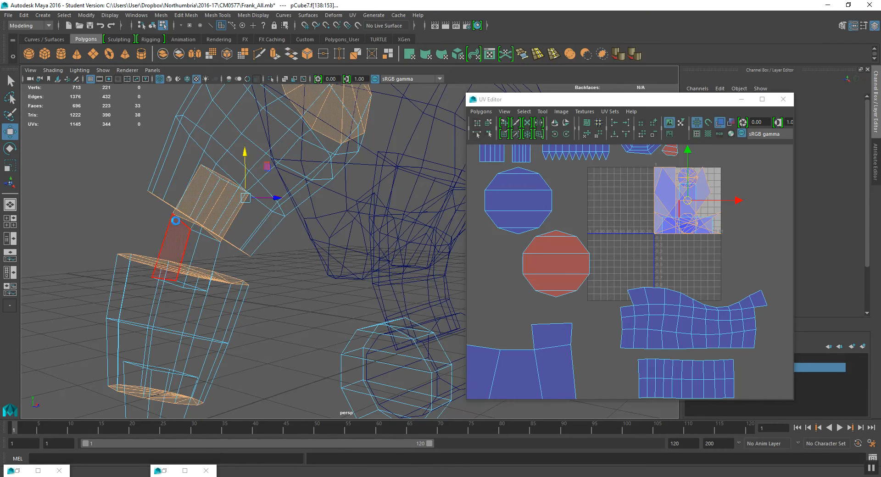
{"action": "left_click_drag", "start_coordinate": [166, 223], "coordinate": [244, 229], "text": "ctrl"}
{"action": "left_click", "coordinate": [251, 218], "text": "shift"}
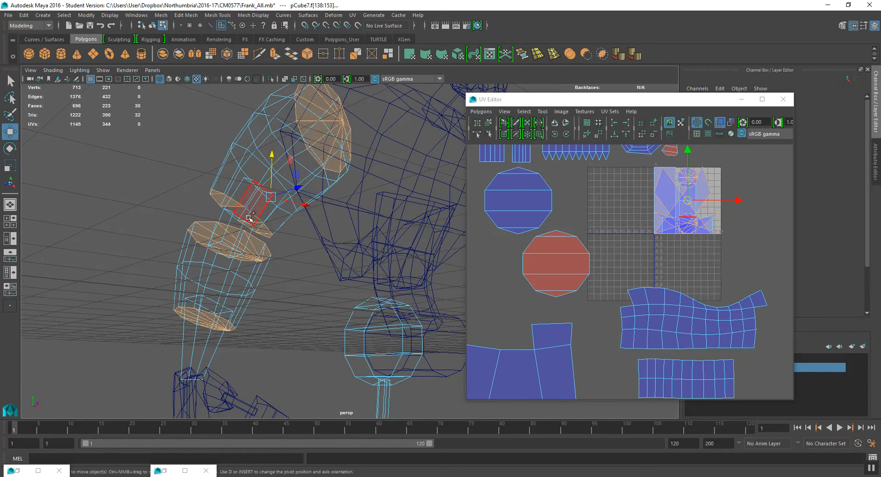
{"action": "key", "text": "ctrl+z"}
{"action": "left_click", "coordinate": [257, 220], "text": "shift"}
{"action": "left_click_drag", "start_coordinate": [257, 220], "coordinate": [295, 248], "text": "alt"}
{"action": "scroll", "coordinate": [288, 206], "scroll_direction": "up", "scroll_amount": 3}
{"action": "left_click", "coordinate": [202, 201], "text": "shift"}
{"action": "scroll", "coordinate": [274, 196], "scroll_direction": "down", "scroll_amount": 2}
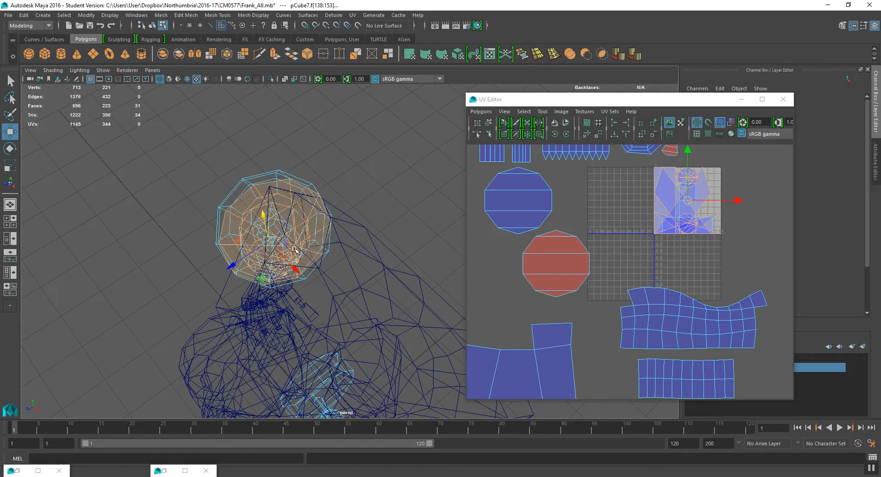
- Apply a Camera-Based UV projection to the selected joint faces
{"action": "key", "text": "space"}
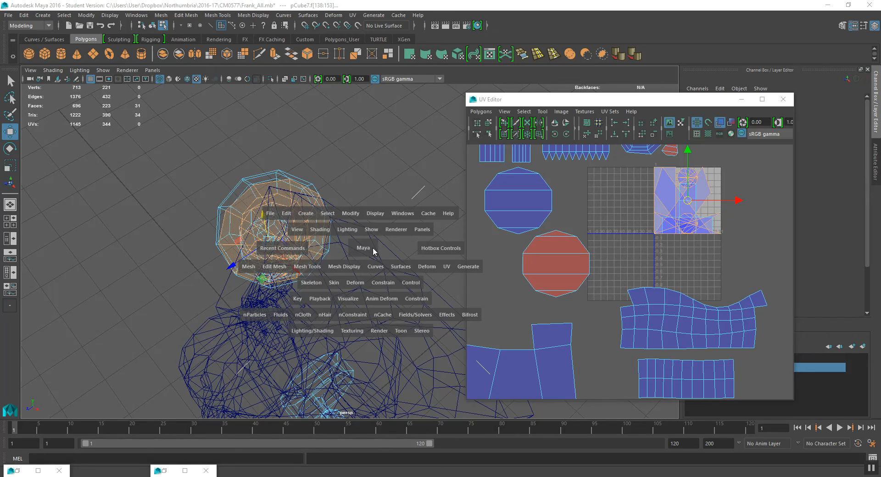
{"action": "left_click", "coordinate": [453, 266]}
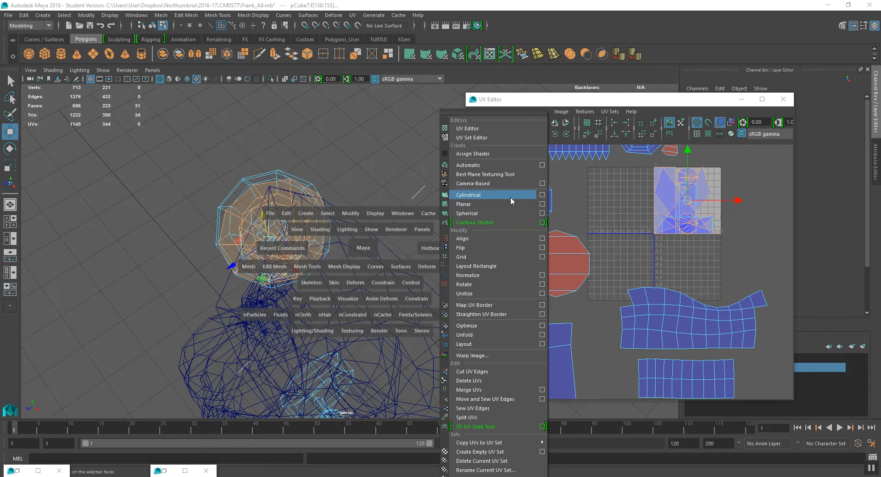
{"action": "left_click", "coordinate": [542, 183]}
{"action": "left_click_drag", "start_coordinate": [320, 258], "coordinate": [318, 257], "text": "alt"}
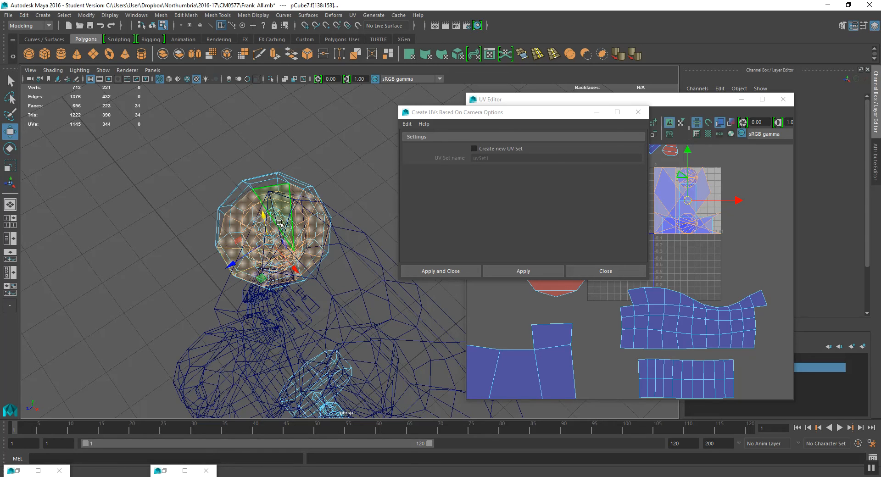
{"action": "left_click", "coordinate": [549, 270]}
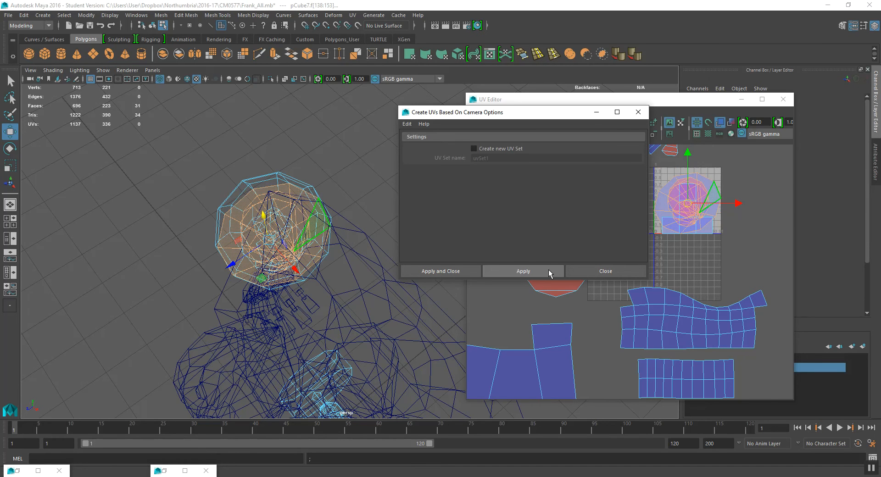
{"action": "left_click", "coordinate": [596, 271]}
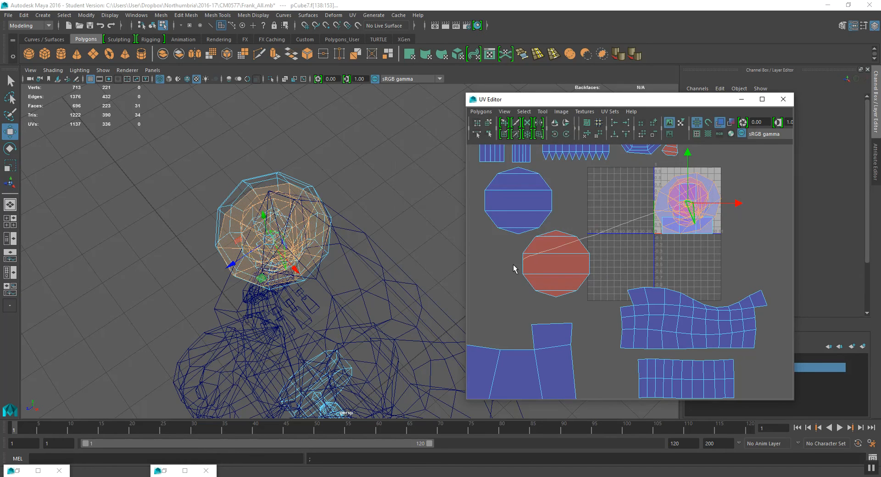
- Move the projected joint UVs out of the tile next to the circular shells
{"action": "right_click", "coordinate": [685, 207]}
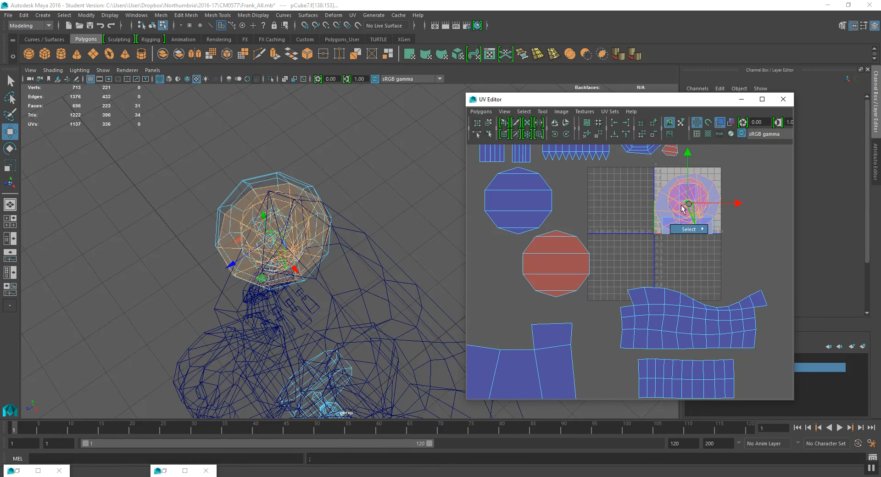
{"action": "left_click_drag", "start_coordinate": [687, 206], "coordinate": [503, 263]}
{"action": "middle_click_drag", "start_coordinate": [504, 263], "coordinate": [636, 237], "text": "alt"}
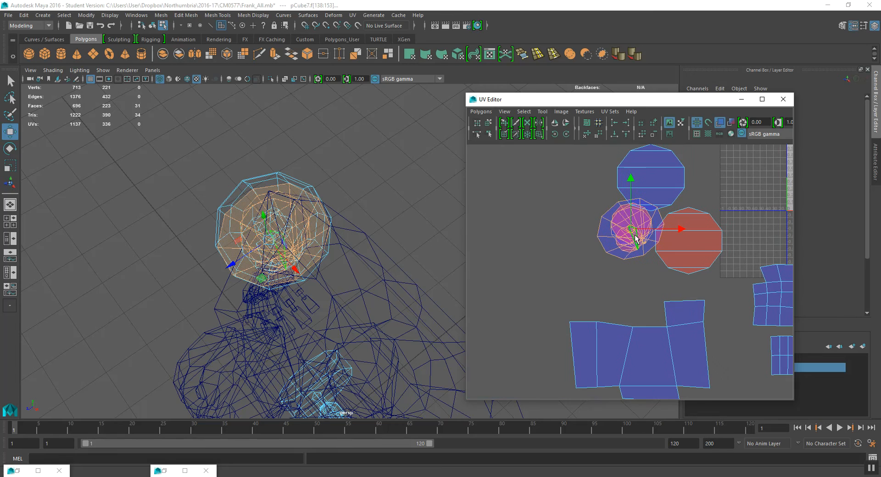
{"action": "left_click_drag", "start_coordinate": [631, 229], "coordinate": [545, 246]}
{"action": "scroll", "coordinate": [545, 247], "scroll_direction": "up", "scroll_amount": 2}
{"action": "middle_click_drag", "start_coordinate": [546, 247], "coordinate": [600, 249], "text": "alt"}
{"action": "right_click_drag", "start_coordinate": [594, 221], "coordinate": [606, 214]}
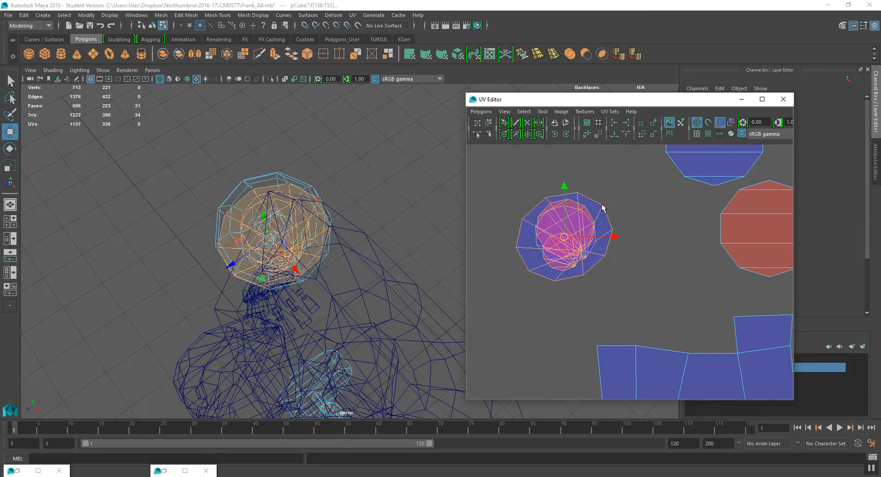
- Select the stacked joint shells one at a time and move them apart from each other
{"action": "left_click", "coordinate": [602, 206]}
{"action": "left_click", "coordinate": [526, 113]}
{"action": "left_click", "coordinate": [541, 146]}
{"action": "left_click_drag", "start_coordinate": [566, 242], "coordinate": [548, 153]}
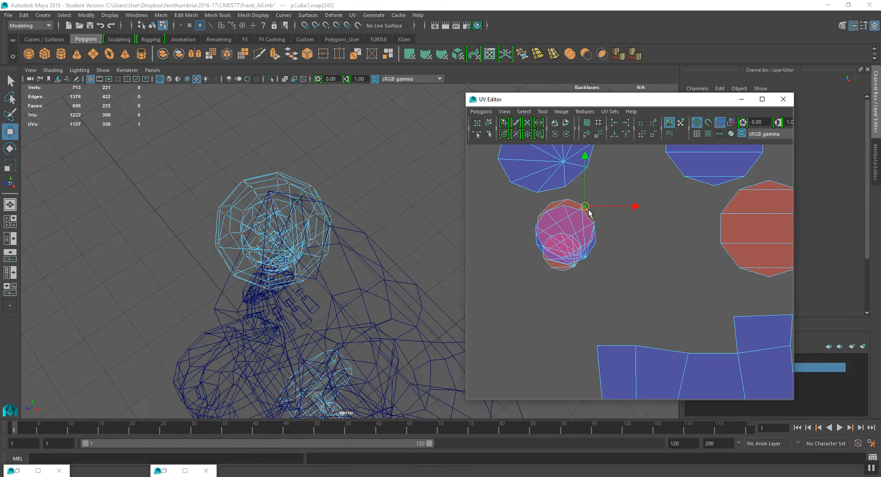
{"action": "middle_click_drag", "start_coordinate": [571, 225], "coordinate": [619, 288], "text": "alt"}
{"action": "left_click_drag", "start_coordinate": [611, 288], "coordinate": [509, 227]}
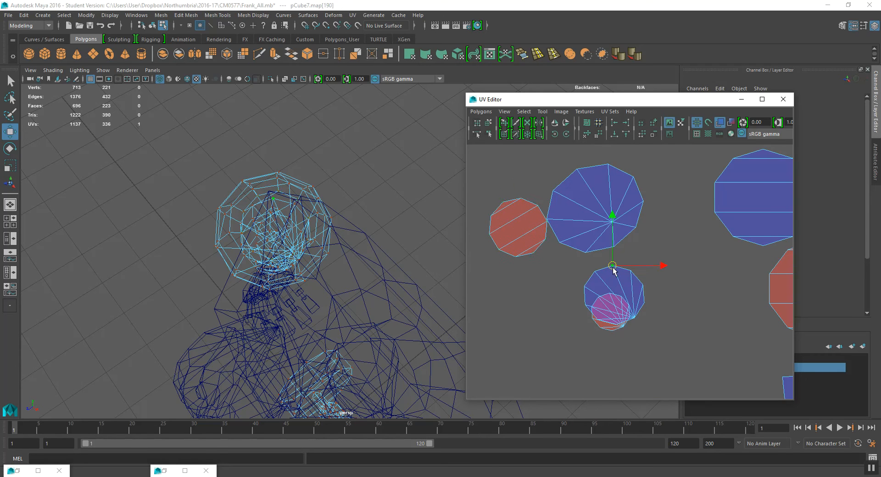
{"action": "key", "text": "e"}
{"action": "key", "text": "w"}
{"action": "left_click_drag", "start_coordinate": [589, 247], "coordinate": [509, 164]}
{"action": "key", "text": "ctrl+z"}
{"action": "left_click", "coordinate": [522, 112]}
{"action": "left_click", "coordinate": [546, 146]}
{"action": "left_click_drag", "start_coordinate": [614, 296], "coordinate": [513, 152]}
{"action": "left_click", "coordinate": [523, 111]}
{"action": "left_click", "coordinate": [537, 145]}
{"action": "middle_click_drag", "start_coordinate": [549, 227], "coordinate": [578, 244], "text": "alt"}
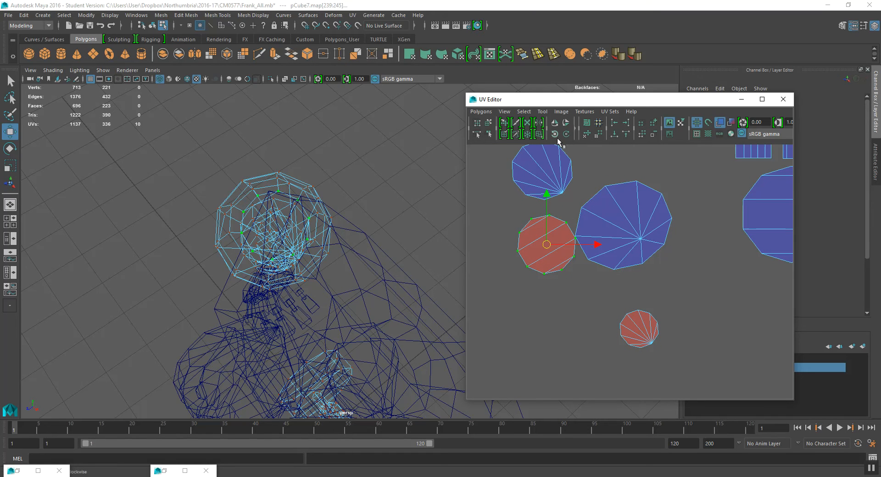
- Flip the two reversed joint shells and move the smaller one next to the others
{"action": "left_click", "coordinate": [557, 124]}
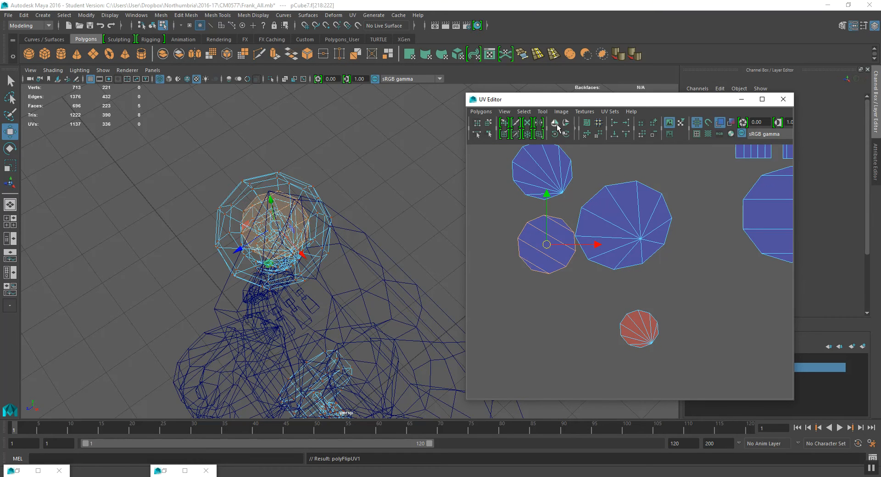
{"action": "left_click_drag", "start_coordinate": [609, 309], "coordinate": [665, 353]}
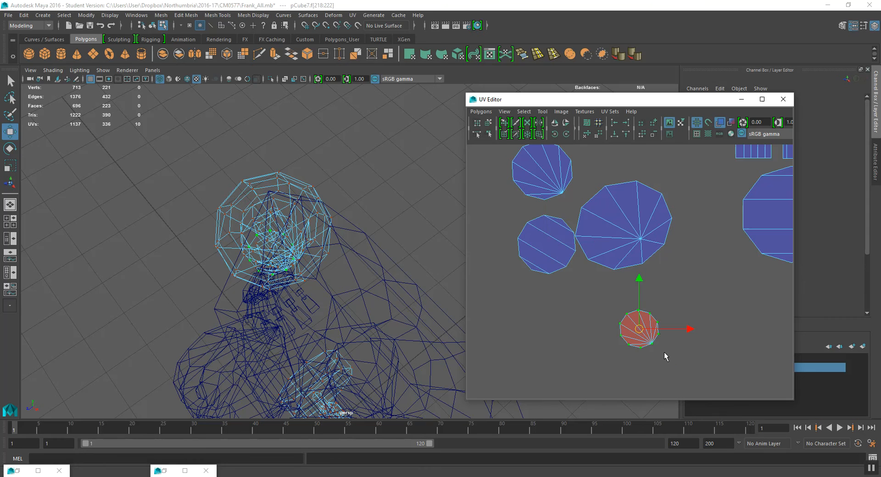
{"action": "left_click", "coordinate": [556, 127]}
{"action": "left_click_drag", "start_coordinate": [644, 334], "coordinate": [577, 300]}
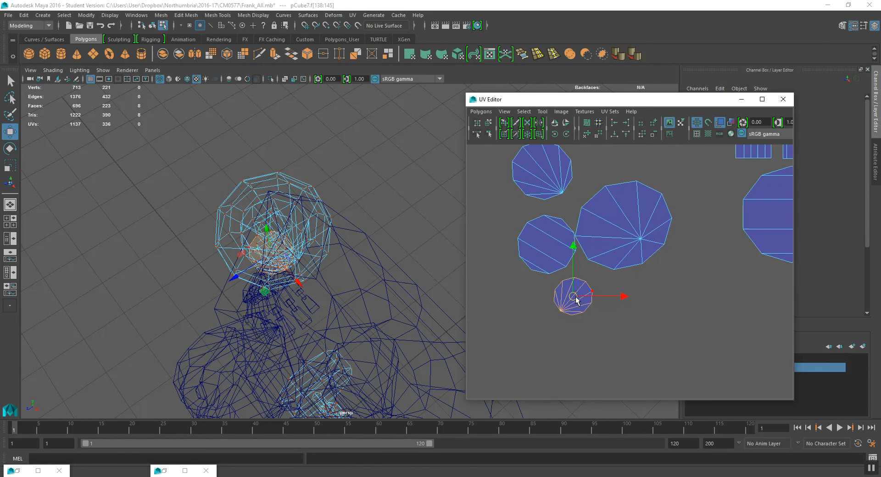
- Select the faces of the small cylindrical hip segment
{"action": "scroll", "coordinate": [589, 265], "scroll_direction": "down", "scroll_amount": 1}
{"action": "left_click_drag", "start_coordinate": [300, 263], "coordinate": [353, 217], "text": "alt"}
{"action": "scroll", "coordinate": [668, 246], "scroll_direction": "down", "scroll_amount": 3}
{"action": "middle_click_drag", "start_coordinate": [668, 246], "coordinate": [489, 232], "text": "alt"}
{"action": "scroll", "coordinate": [642, 239], "scroll_direction": "up", "scroll_amount": 2}
{"action": "left_click_drag", "start_coordinate": [274, 276], "coordinate": [318, 255], "text": "alt"}
{"action": "scroll", "coordinate": [293, 283], "scroll_direction": "up", "scroll_amount": 4}
{"action": "left_click_drag", "start_coordinate": [291, 288], "coordinate": [267, 292], "text": "alt"}
{"action": "right_click_drag", "start_coordinate": [267, 251], "coordinate": [267, 260]}
{"action": "double_click", "coordinate": [264, 267]}
{"action": "left_click_drag", "start_coordinate": [265, 267], "coordinate": [246, 271], "text": "alt"}
- Apply a Cylindrical projection to the hip segment faces and rotate its manipulator about -21.5° to align with the segment
{"action": "key", "text": "space"}
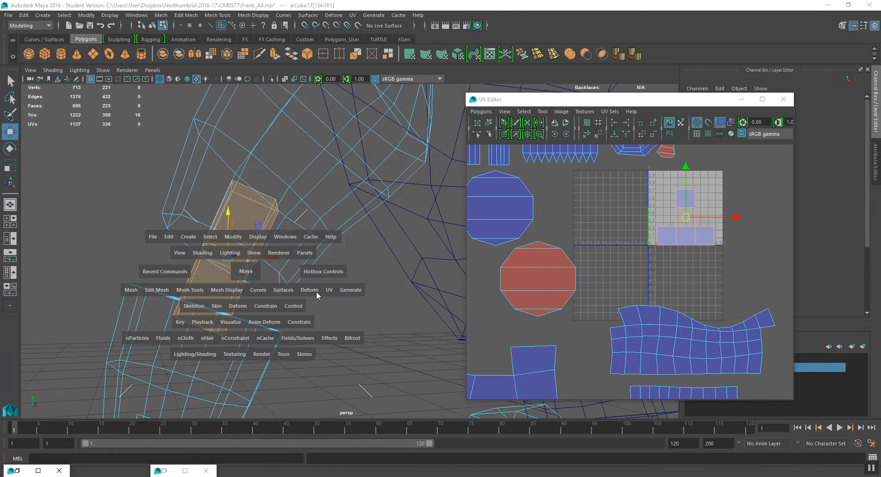
{"action": "left_click", "coordinate": [330, 289]}
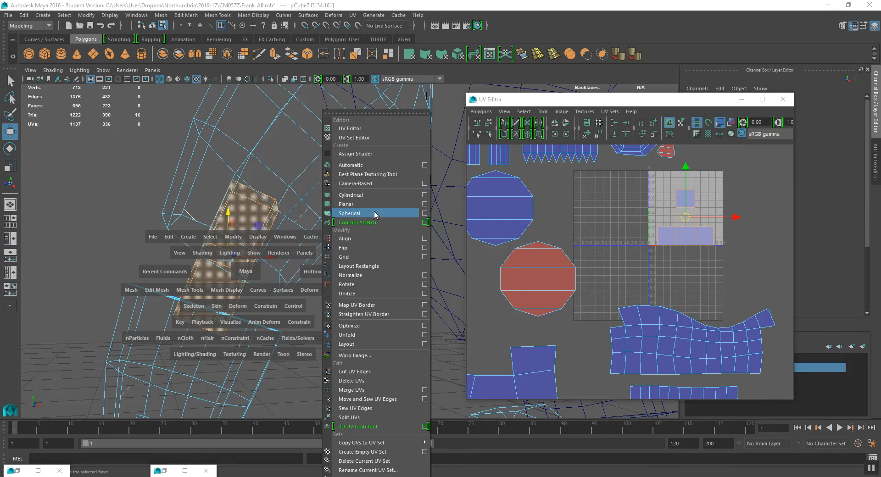
{"action": "left_click", "coordinate": [414, 196]}
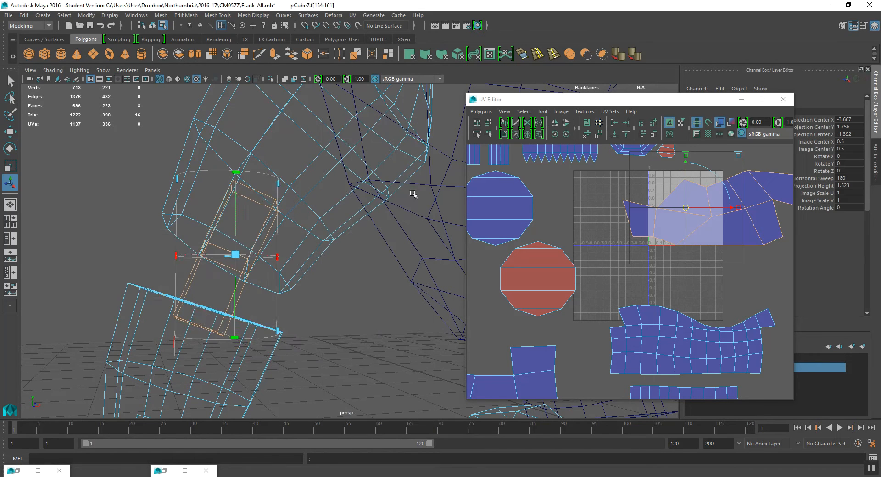
{"action": "left_click_drag", "start_coordinate": [261, 250], "coordinate": [267, 250], "text": "alt"}
{"action": "left_click_drag", "start_coordinate": [212, 328], "coordinate": [224, 335], "text": "alt"}
{"action": "left_click", "coordinate": [230, 329]}
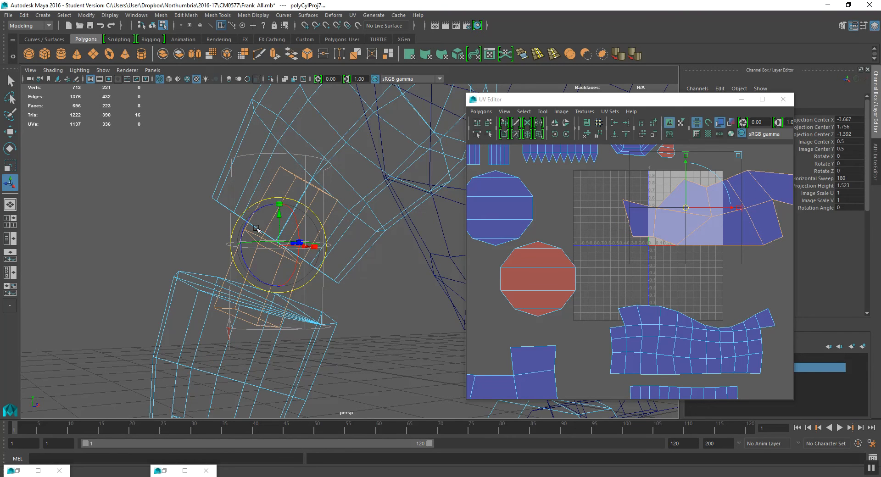
{"action": "left_click_drag", "start_coordinate": [248, 226], "coordinate": [245, 246]}
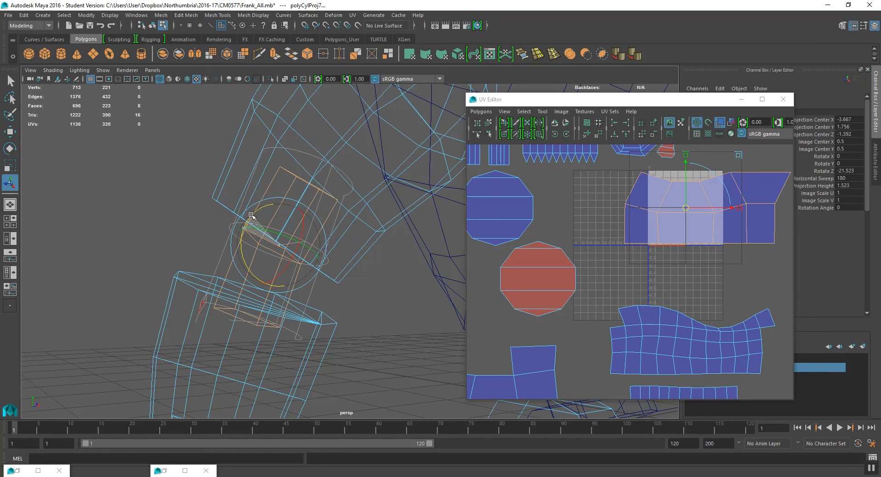
{"action": "scroll", "coordinate": [487, 223], "scroll_direction": "down", "scroll_amount": 3}
{"action": "middle_click_drag", "start_coordinate": [610, 229], "coordinate": [605, 242], "text": "alt"}
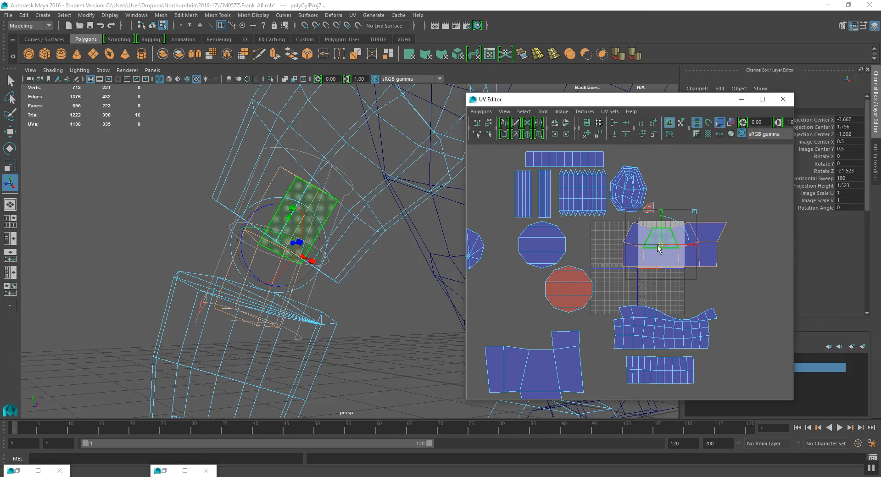
- Move the hip segment's shell out of the tile to below the circular joint shells
{"action": "key", "text": "w"}
{"action": "left_click_drag", "start_coordinate": [674, 245], "coordinate": [565, 272]}
{"action": "scroll", "coordinate": [569, 273], "scroll_direction": "down", "scroll_amount": 3}
{"action": "middle_click_drag", "start_coordinate": [590, 279], "coordinate": [621, 238], "text": "alt"}
{"action": "left_click_drag", "start_coordinate": [573, 265], "coordinate": [524, 276]}
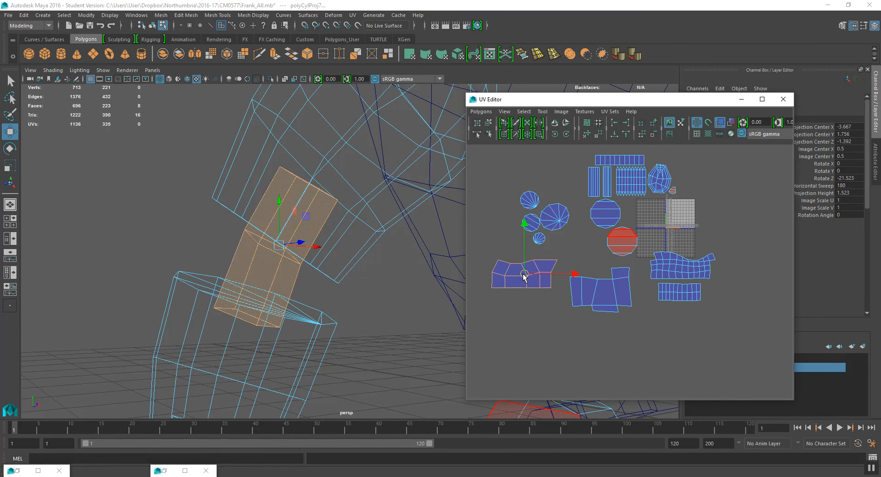
{"action": "scroll", "coordinate": [320, 224], "scroll_direction": "down", "scroll_amount": 5}
{"action": "middle_click_drag", "start_coordinate": [322, 231], "coordinate": [185, 156], "text": "alt"}
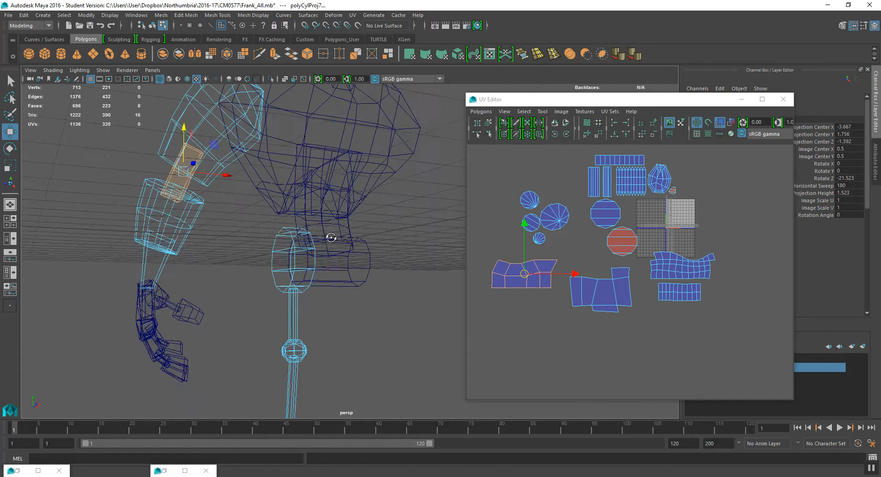
- Select the faces of one finger segment on the hand and move their UVs out of the tile to the left
{"action": "left_click_drag", "start_coordinate": [332, 236], "coordinate": [328, 237], "text": "alt"}
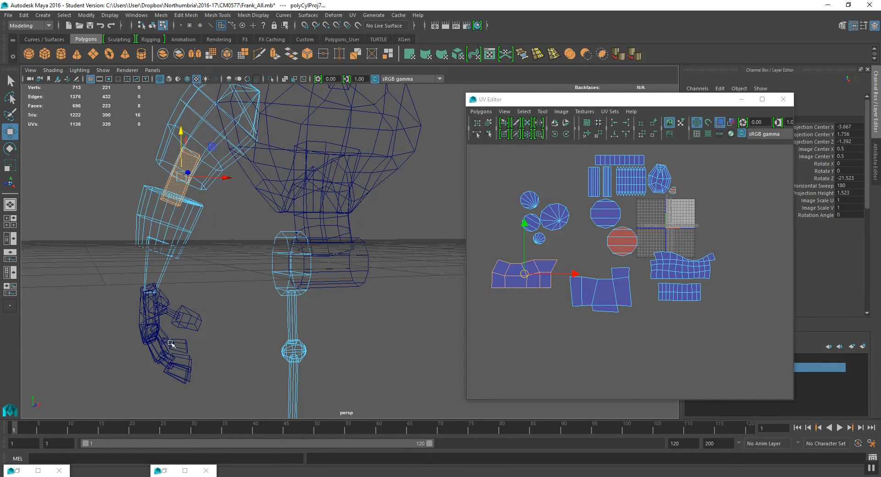
{"action": "left_click_drag", "start_coordinate": [170, 343], "coordinate": [222, 338], "text": "alt"}
{"action": "scroll", "coordinate": [224, 344], "scroll_direction": "up", "scroll_amount": 3}
{"action": "middle_click_drag", "start_coordinate": [226, 347], "coordinate": [264, 275], "text": "alt"}
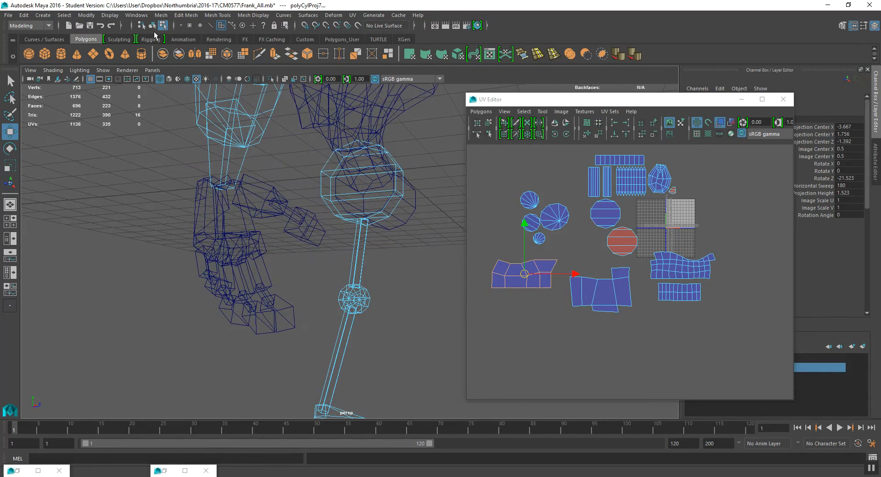
{"action": "left_click", "coordinate": [152, 25]}
{"action": "left_click_drag", "start_coordinate": [270, 358], "coordinate": [298, 363], "text": "alt"}
{"action": "left_click_drag", "start_coordinate": [285, 273], "coordinate": [288, 213], "text": "alt"}
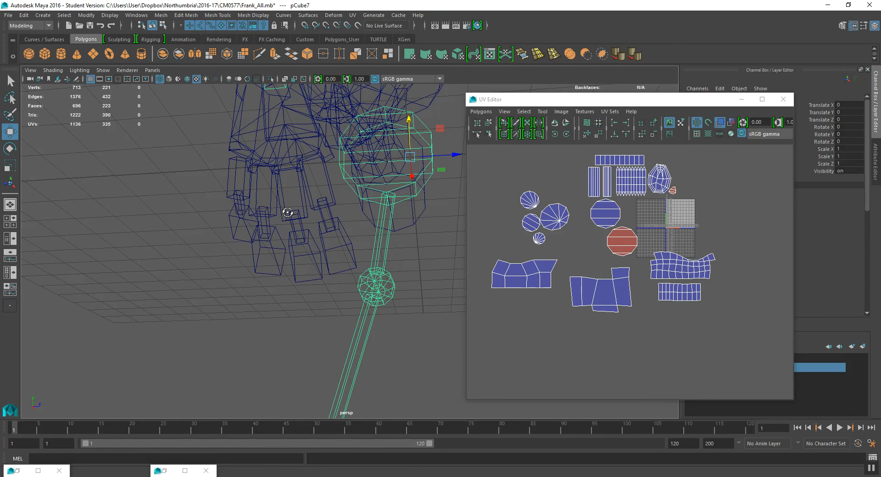
{"action": "left_click_drag", "start_coordinate": [288, 214], "coordinate": [209, 352], "text": "alt"}
{"action": "left_click", "coordinate": [202, 213]}
{"action": "right_click_drag", "start_coordinate": [213, 280], "coordinate": [216, 260]}
{"action": "double_click", "coordinate": [260, 273]}
{"action": "left_click", "coordinate": [678, 211]}
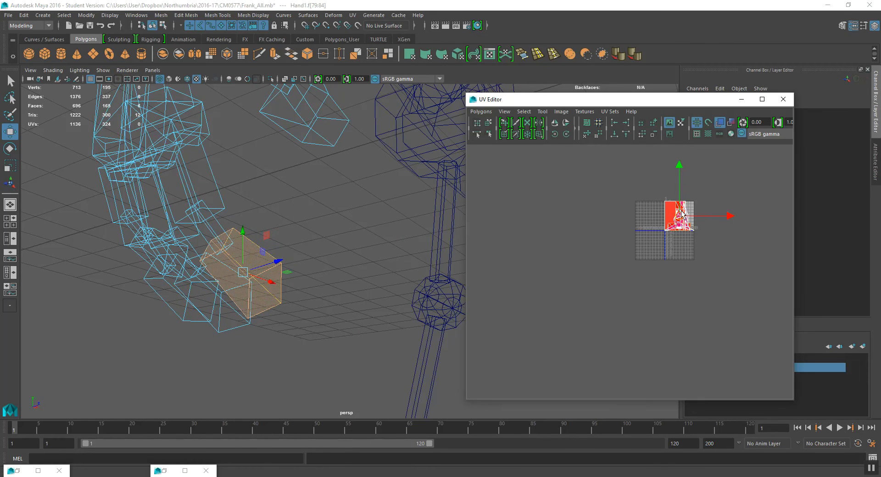
{"action": "left_click_drag", "start_coordinate": [683, 221], "coordinate": [572, 226]}
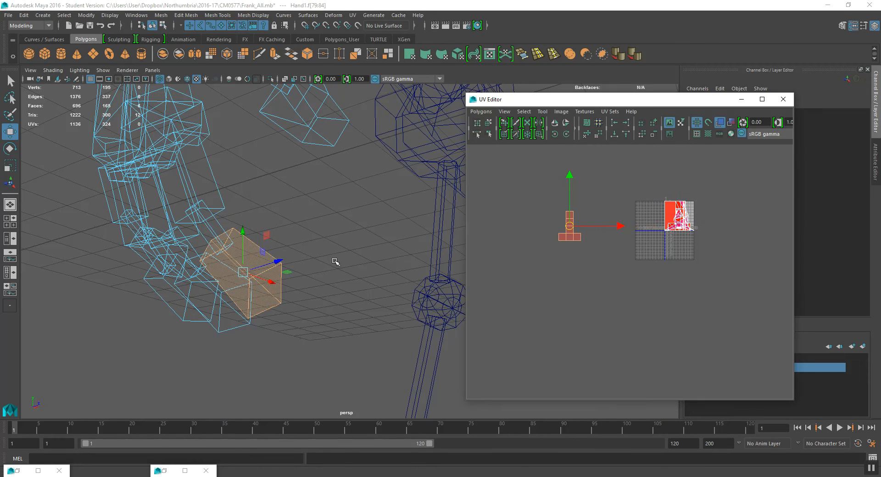
- Select two more hand face loops and move their UVs beside the first moved shell
{"action": "left_click", "coordinate": [207, 308]}
{"action": "double_click", "coordinate": [210, 305]}
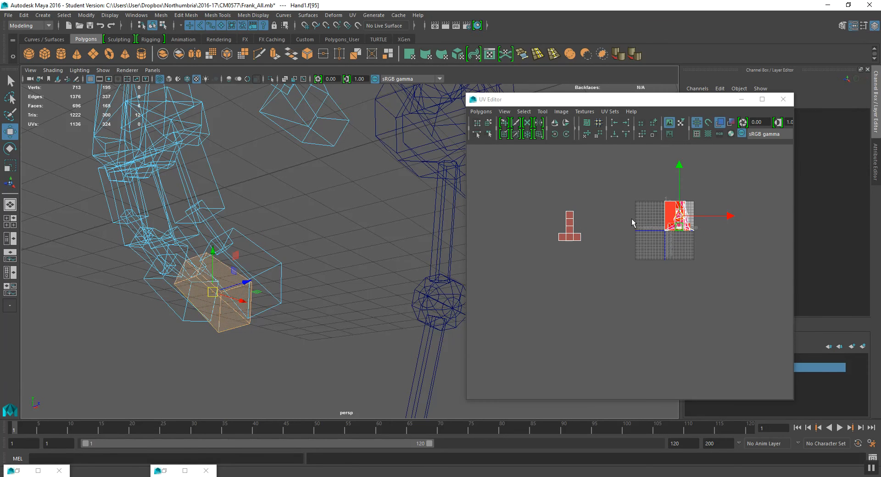
{"action": "left_click_drag", "start_coordinate": [673, 222], "coordinate": [549, 215]}
{"action": "left_click", "coordinate": [163, 323]}
{"action": "double_click", "coordinate": [167, 296]}
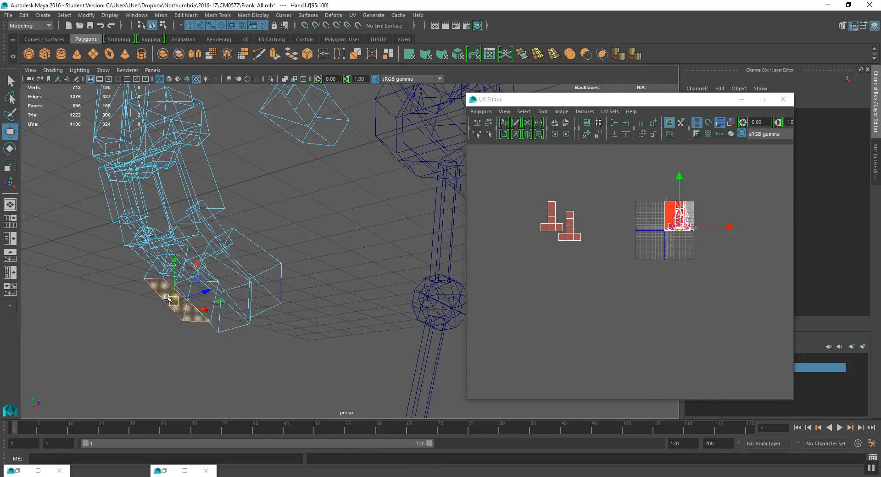
{"action": "left_click_drag", "start_coordinate": [681, 220], "coordinate": [589, 234]}
- Switch to textured shaded display and select the faces of the hand's palm, fingers and thumb
{"action": "left_click_drag", "start_coordinate": [256, 298], "coordinate": [294, 290], "text": "alt"}
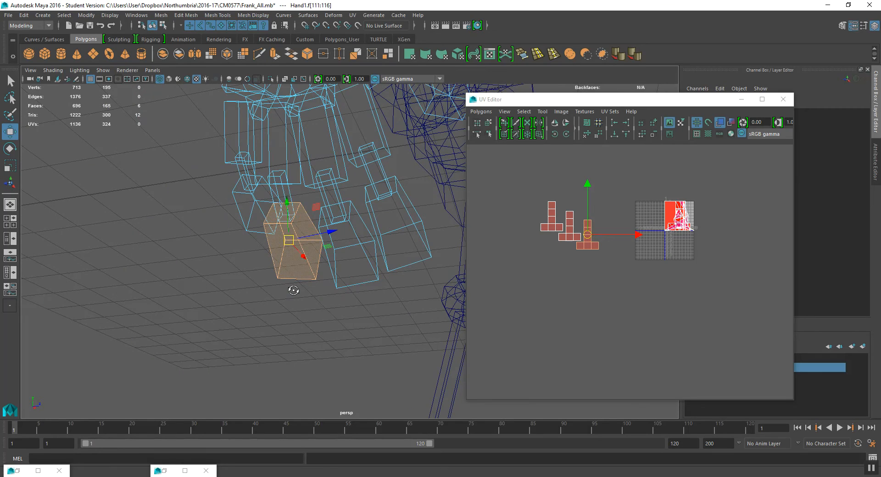
{"action": "left_click_drag", "start_coordinate": [293, 289], "coordinate": [289, 290], "text": "alt"}
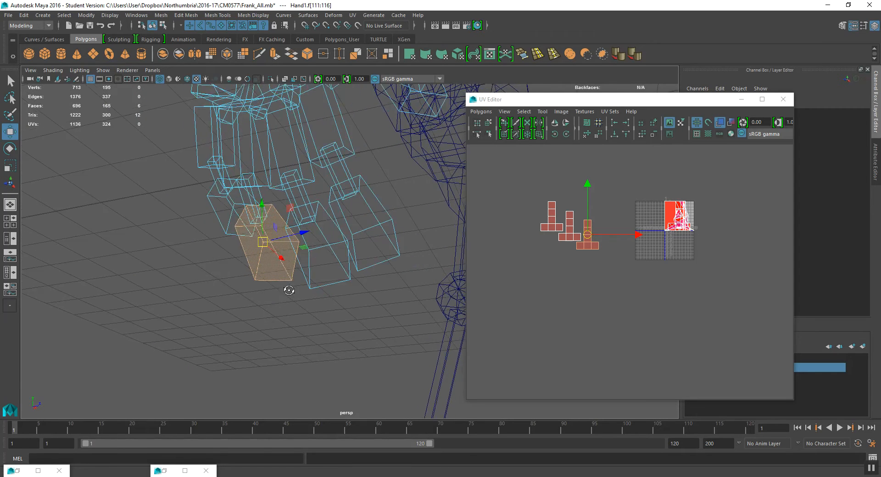
{"action": "left_click_drag", "start_coordinate": [305, 252], "coordinate": [408, 224], "text": "alt"}
{"action": "scroll", "coordinate": [292, 274], "scroll_direction": "up", "scroll_amount": 5}
{"action": "mouse_move", "coordinate": [312, 251]}
{"action": "left_mouse_down", "text": "alt"}
{"action": "mouse_move", "coordinate": [324, 276]}
{"action": "mouse_move", "coordinate": [197, 312]}
{"action": "left_mouse_up", "text": "alt"}
{"action": "key", "text": "6"}
{"action": "key", "text": "q"}
{"action": "left_click", "coordinate": [188, 319], "text": "shift"}
{"action": "left_click", "coordinate": [236, 328], "text": "shift"}
{"action": "left_click", "coordinate": [284, 323], "text": "shift"}
{"action": "left_click", "coordinate": [334, 276], "text": "shift"}
{"action": "left_click", "coordinate": [315, 231], "text": "shift"}
{"action": "left_click", "coordinate": [291, 257], "text": "shift"}
{"action": "left_click", "coordinate": [236, 261], "text": "shift"}
{"action": "left_click", "coordinate": [204, 248], "text": "shift"}
{"action": "left_click", "coordinate": [198, 290], "text": "shift"}
{"action": "left_click", "coordinate": [250, 302], "text": "shift"}
{"action": "left_click", "coordinate": [291, 293], "text": "shift"}
{"action": "left_click", "coordinate": [327, 259], "text": "shift"}
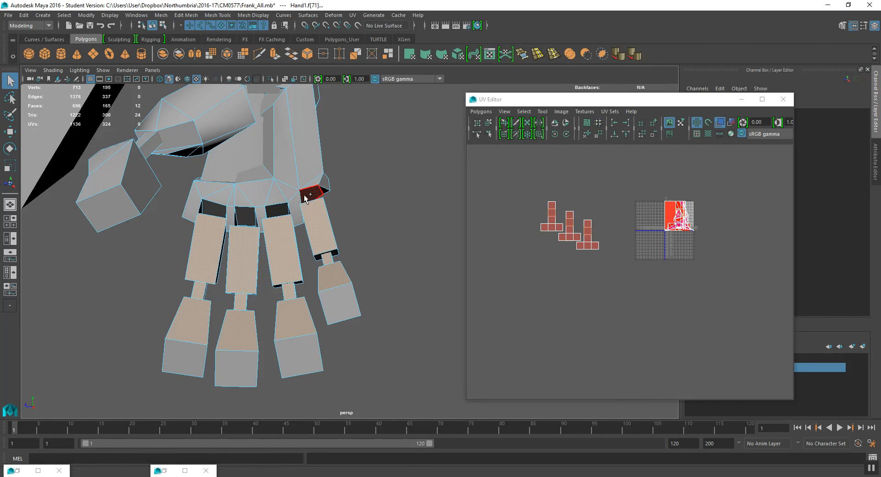
{"action": "left_click", "coordinate": [215, 190], "text": "shift"}
{"action": "left_click", "coordinate": [191, 202], "text": "shift"}
{"action": "left_click", "coordinate": [227, 201], "text": "shift"}
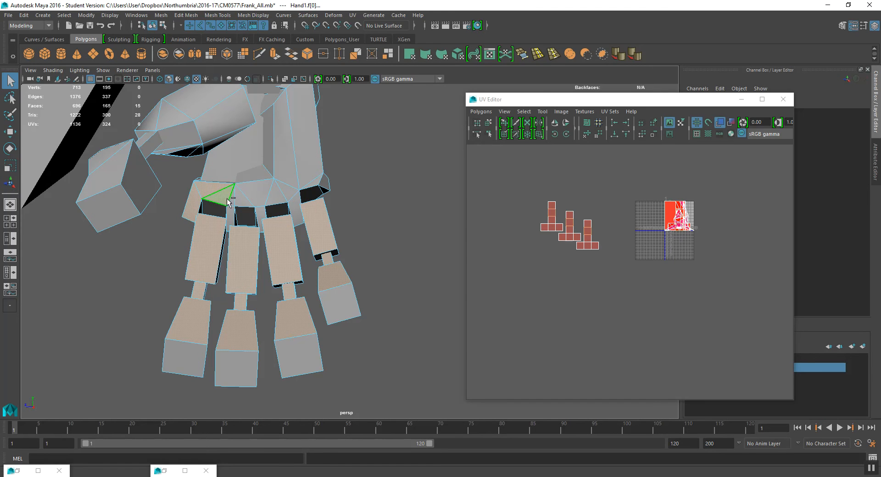
{"action": "left_click", "coordinate": [232, 201], "text": "shift"}
{"action": "left_click", "coordinate": [241, 200], "text": "shift"}
{"action": "left_click", "coordinate": [260, 197], "text": "shift"}
{"action": "left_click", "coordinate": [230, 215], "text": "shift"}
{"action": "left_click", "coordinate": [280, 191], "text": "shift"}
{"action": "left_click", "coordinate": [259, 214], "text": "shift"}
{"action": "left_click", "coordinate": [296, 202], "text": "shift"}
{"action": "left_click", "coordinate": [290, 192], "text": "shift"}
{"action": "left_click", "coordinate": [309, 184], "text": "shift"}
{"action": "left_click", "coordinate": [291, 167], "text": "shift"}
{"action": "left_click_drag", "start_coordinate": [291, 167], "coordinate": [250, 198], "text": "alt"}
{"action": "left_click", "coordinate": [270, 195], "text": "shift"}
{"action": "left_click", "coordinate": [257, 217], "text": "shift"}
{"action": "left_click", "coordinate": [239, 202], "text": "shift"}
{"action": "left_click", "coordinate": [251, 156], "text": "shift"}
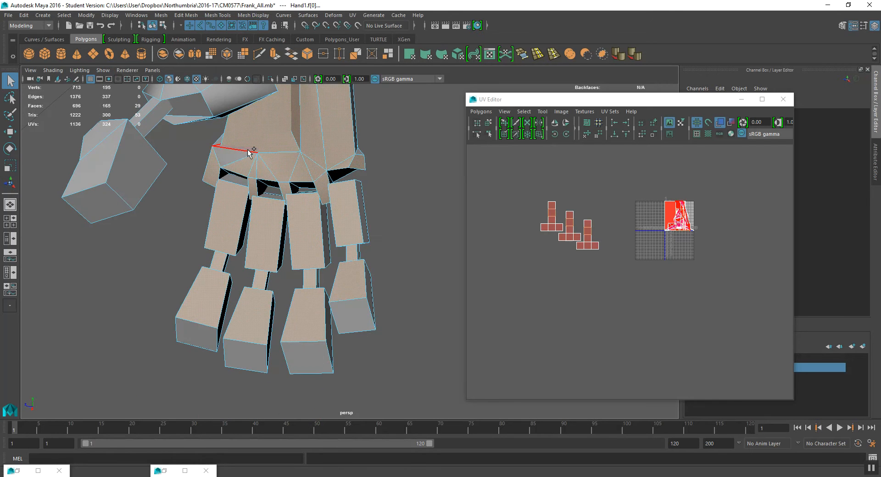
{"action": "left_click_drag", "start_coordinate": [251, 156], "coordinate": [276, 197], "text": "alt"}
{"action": "left_click", "coordinate": [173, 253], "text": "shift"}
{"action": "left_click", "coordinate": [155, 256], "text": "shift"}
{"action": "left_click", "coordinate": [192, 261], "text": "shift"}
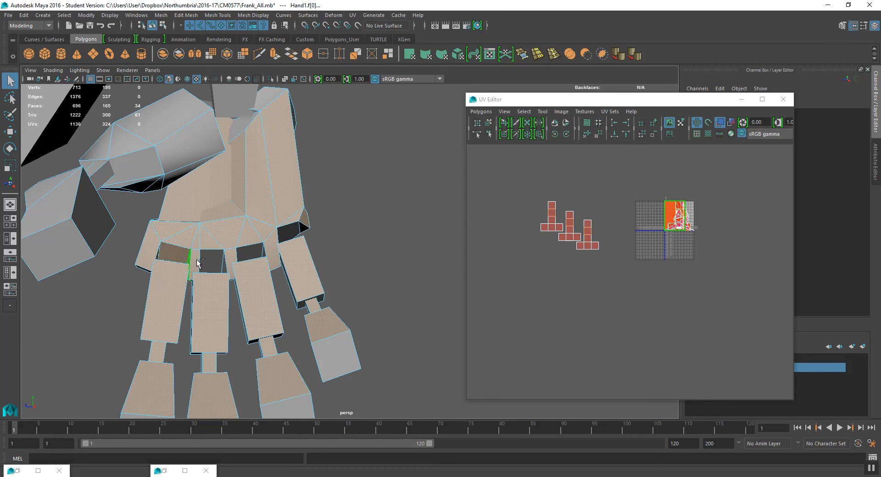
{"action": "left_click", "coordinate": [220, 261], "text": "shift"}
{"action": "left_click", "coordinate": [262, 254], "text": "shift"}
{"action": "left_click", "coordinate": [290, 233], "text": "shift"}
{"action": "left_click_drag", "start_coordinate": [291, 233], "coordinate": [319, 238], "text": "alt"}
{"action": "left_click_drag", "start_coordinate": [369, 251], "coordinate": [340, 255], "text": "alt"}
{"action": "left_click", "coordinate": [365, 239], "text": "shift"}
{"action": "left_click", "coordinate": [335, 248], "text": "shift"}
{"action": "left_click", "coordinate": [310, 252], "text": "shift"}
{"action": "left_click_drag", "start_coordinate": [230, 251], "coordinate": [224, 271], "text": "alt"}
{"action": "left_click", "coordinate": [225, 266], "text": "shift"}
{"action": "left_click", "coordinate": [268, 246], "text": "shift"}
{"action": "left_click_drag", "start_coordinate": [288, 242], "coordinate": [275, 211], "text": "alt"}
{"action": "left_click", "coordinate": [219, 195], "text": "shift"}
{"action": "left_click", "coordinate": [240, 189], "text": "shift"}
{"action": "left_click", "coordinate": [234, 171], "text": "shift"}
{"action": "left_click", "coordinate": [204, 154], "text": "shift"}
{"action": "left_click", "coordinate": [225, 146], "text": "shift"}
{"action": "left_click", "coordinate": [260, 136], "text": "shift"}
{"action": "left_click", "coordinate": [287, 165], "text": "shift"}
{"action": "left_click", "coordinate": [276, 183], "text": "shift"}
{"action": "left_click", "coordinate": [252, 197], "text": "shift"}
{"action": "left_click_drag", "start_coordinate": [251, 197], "coordinate": [260, 274], "text": "alt"}
{"action": "left_click", "coordinate": [233, 238], "text": "shift"}
{"action": "middle_click_drag", "start_coordinate": [275, 209], "coordinate": [292, 216], "text": "alt"}
{"action": "scroll", "coordinate": [292, 216], "scroll_direction": "down", "scroll_amount": 3}
{"action": "left_click_drag", "start_coordinate": [292, 216], "coordinate": [268, 186], "text": "alt"}
{"action": "left_click", "coordinate": [246, 187], "text": "shift"}
{"action": "left_click", "coordinate": [259, 187], "text": "shift"}
{"action": "left_click", "coordinate": [206, 213], "text": "shift"}
{"action": "left_click", "coordinate": [139, 253], "text": "shift"}
{"action": "left_click_drag", "start_coordinate": [195, 230], "coordinate": [294, 202], "text": "alt"}
{"action": "left_click", "coordinate": [326, 123], "text": "shift"}
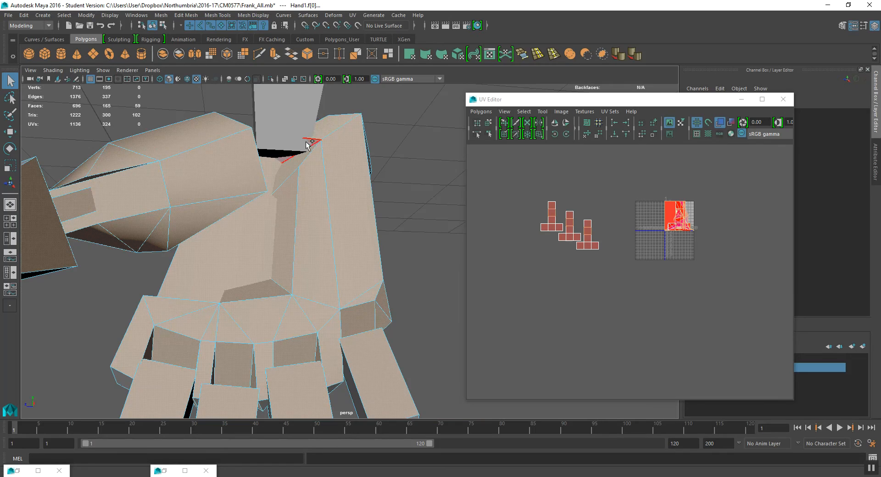
{"action": "left_click_drag", "start_coordinate": [243, 170], "coordinate": [206, 222], "text": "alt"}
{"action": "middle_click_drag", "start_coordinate": [328, 334], "coordinate": [323, 280], "text": "alt"}
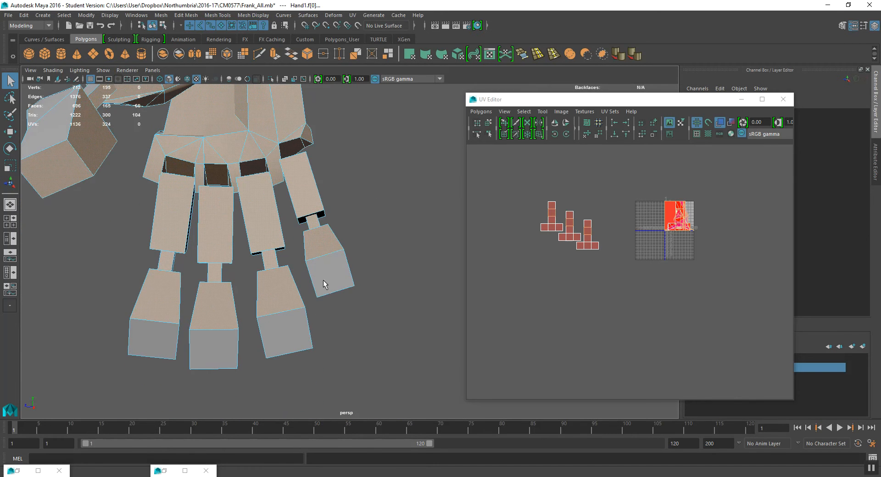
{"action": "left_click_drag", "start_coordinate": [281, 212], "coordinate": [328, 246], "text": "alt"}
- Apply a Camera-based projection to the selected hand faces
{"action": "key", "text": "space"}
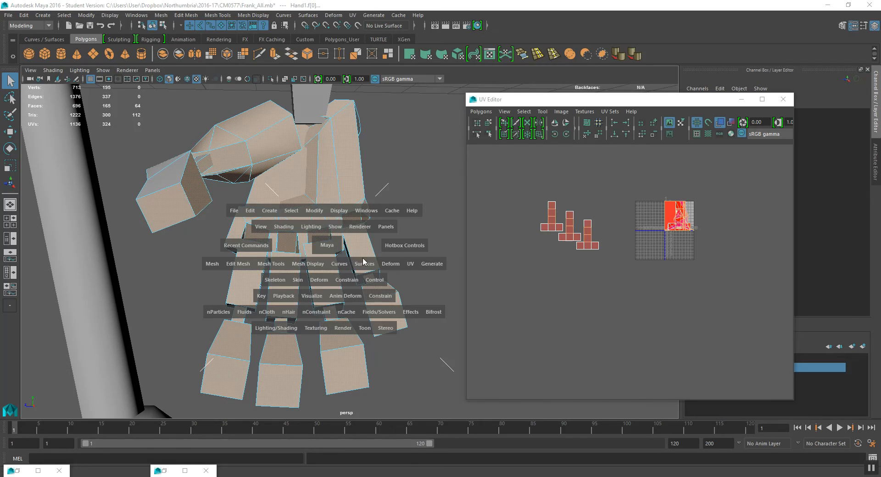
{"action": "left_click", "coordinate": [413, 265]}
{"action": "key", "text": "ctrl+z"}
{"action": "key", "text": "ctrl+z"}
{"action": "key", "text": "space"}
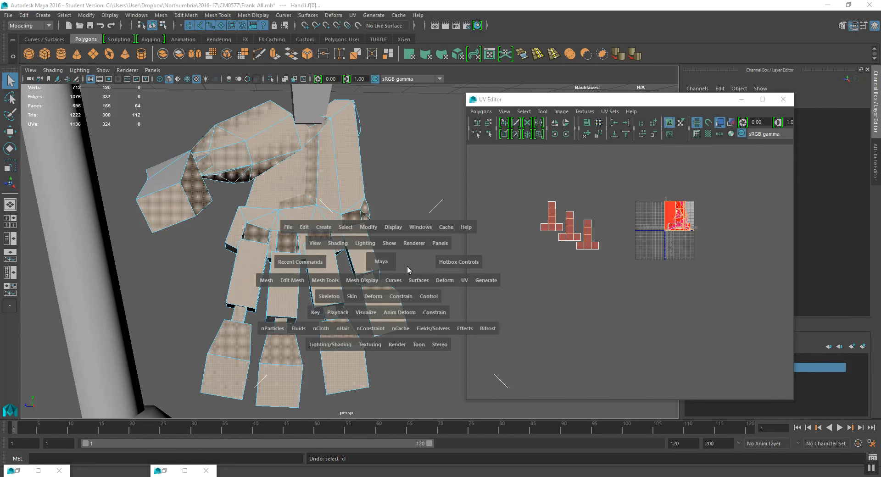
{"action": "left_click", "coordinate": [464, 279]}
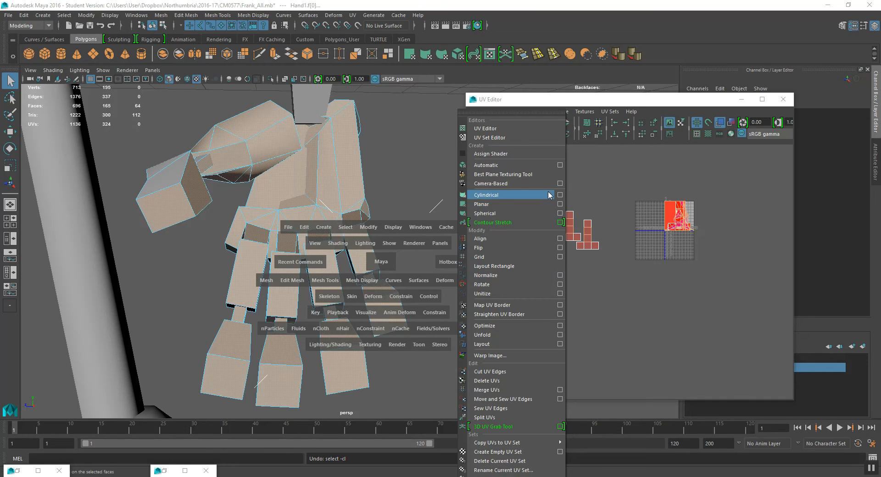
{"action": "left_click", "coordinate": [561, 184]}
{"action": "left_click", "coordinate": [522, 271]}
{"action": "left_click", "coordinate": [615, 271]}
{"action": "key", "text": "w"}
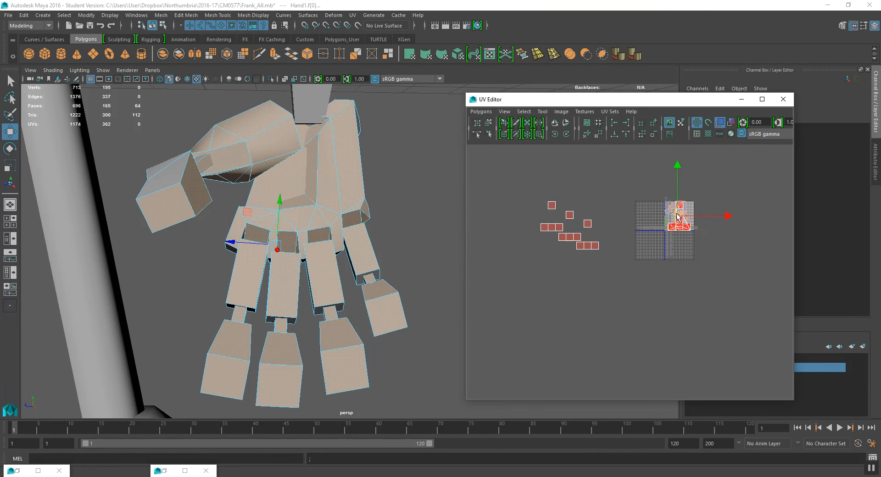
- Select the fingertip UVs of the projected hand and move them down away from the finger segments
{"action": "scroll", "coordinate": [586, 178], "scroll_direction": "up", "scroll_amount": 2}
{"action": "middle_click_drag", "start_coordinate": [586, 178], "coordinate": [639, 353], "text": "alt"}
{"action": "scroll", "coordinate": [620, 314], "scroll_direction": "up", "scroll_amount": 5}
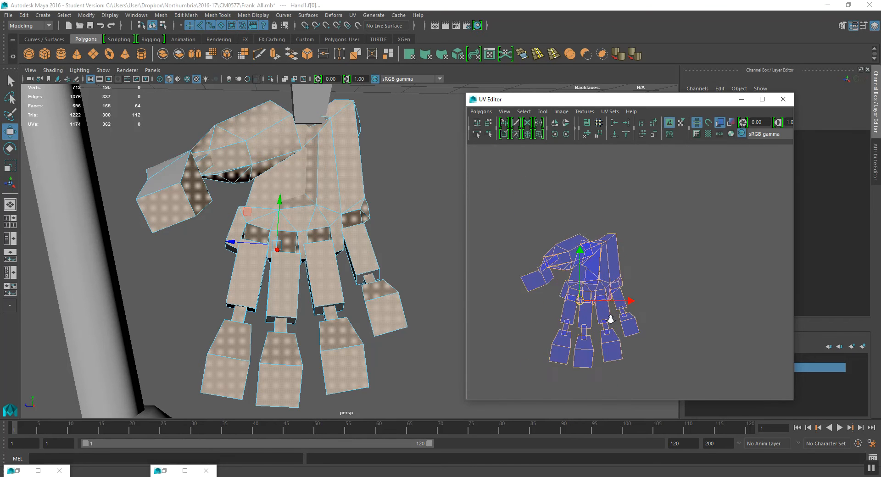
{"action": "scroll", "coordinate": [611, 273], "scroll_direction": "down", "scroll_amount": 3}
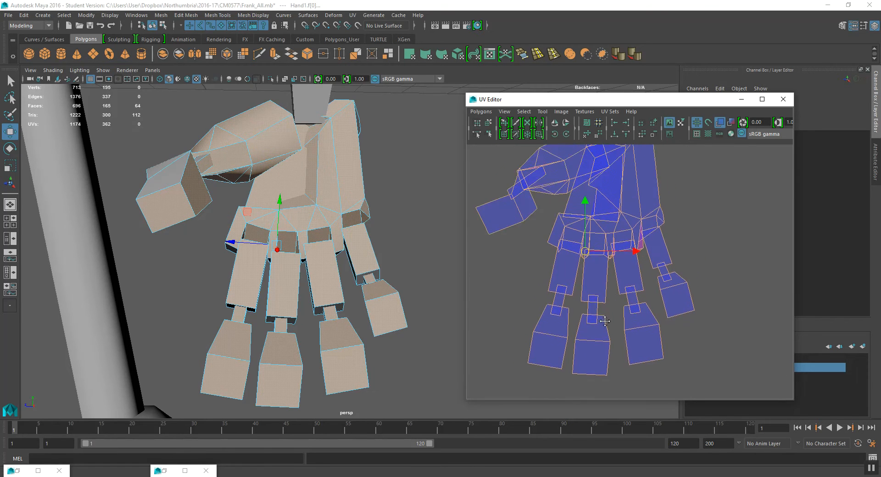
{"action": "middle_click_drag", "start_coordinate": [552, 267], "coordinate": [560, 273], "text": "alt"}
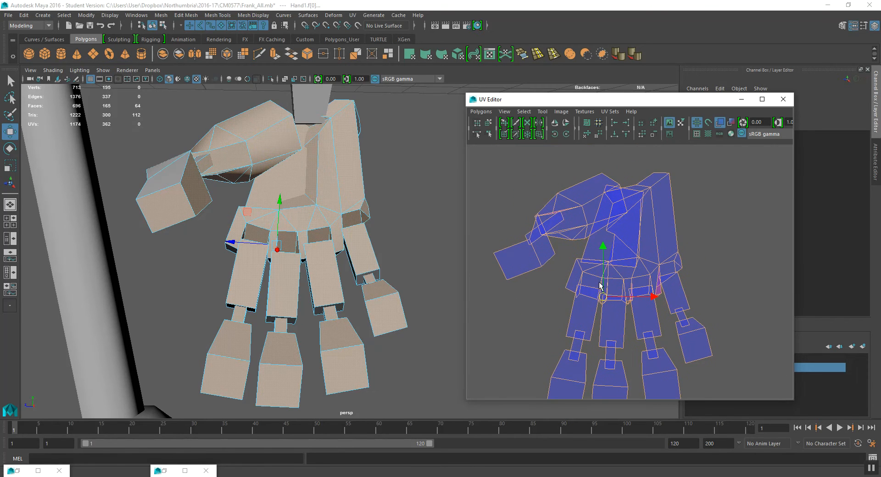
{"action": "middle_click_drag", "start_coordinate": [576, 372], "coordinate": [563, 302], "text": "alt"}
{"action": "right_click_drag", "start_coordinate": [561, 306], "coordinate": [597, 304]}
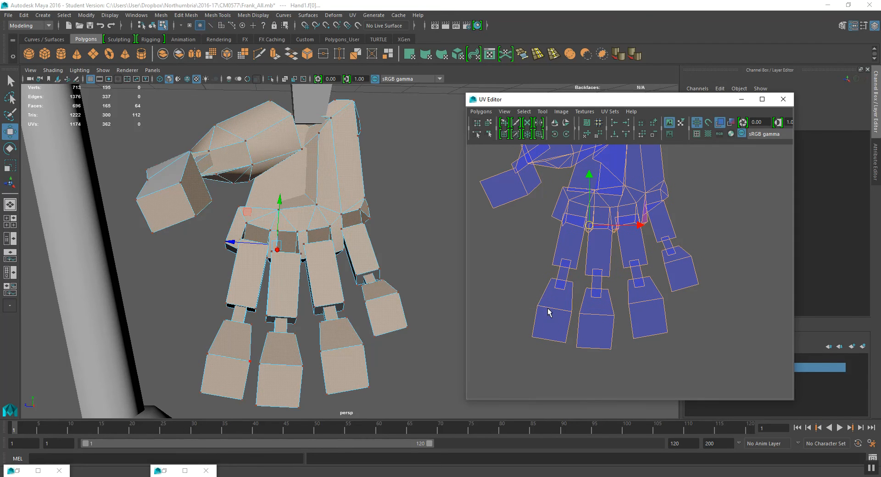
{"action": "left_click_drag", "start_coordinate": [571, 333], "coordinate": [670, 343]}
{"action": "left_click_drag", "start_coordinate": [663, 255], "coordinate": [690, 312], "text": "shift"}
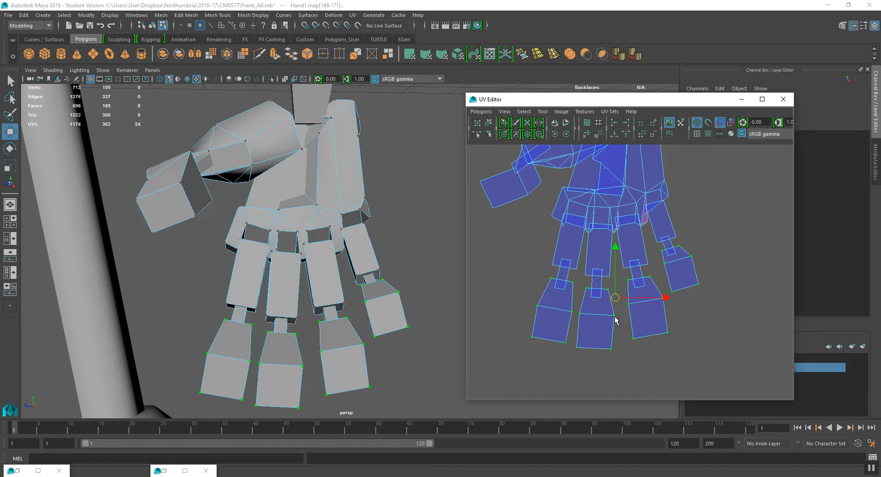
{"action": "left_click_drag", "start_coordinate": [615, 298], "coordinate": [617, 312]}
- Select the fingertip and middle-segment UVs, grow the selection, and move them further down
{"action": "left_click_drag", "start_coordinate": [517, 275], "coordinate": [712, 369]}
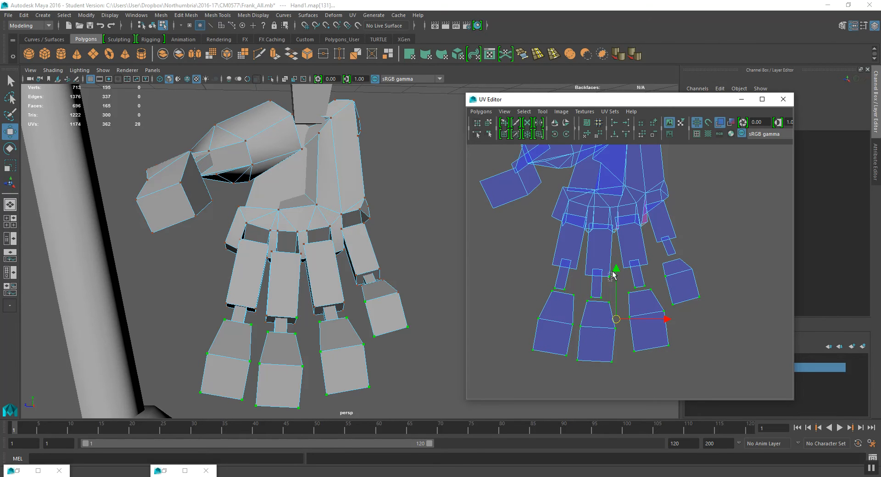
{"action": "left_click", "coordinate": [668, 254], "text": "shift"}
{"action": "key", "text": "shift+period"}
{"action": "left_click_drag", "start_coordinate": [616, 299], "coordinate": [616, 312]}
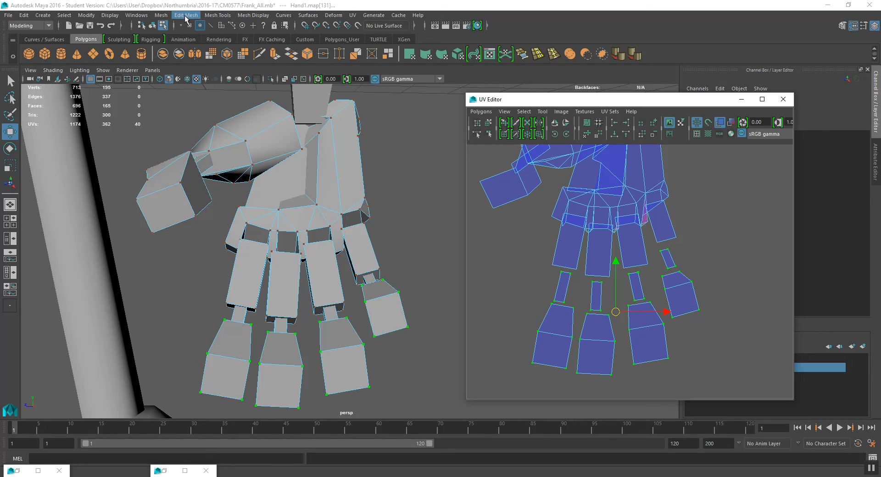
{"action": "left_click", "coordinate": [48, 27]}
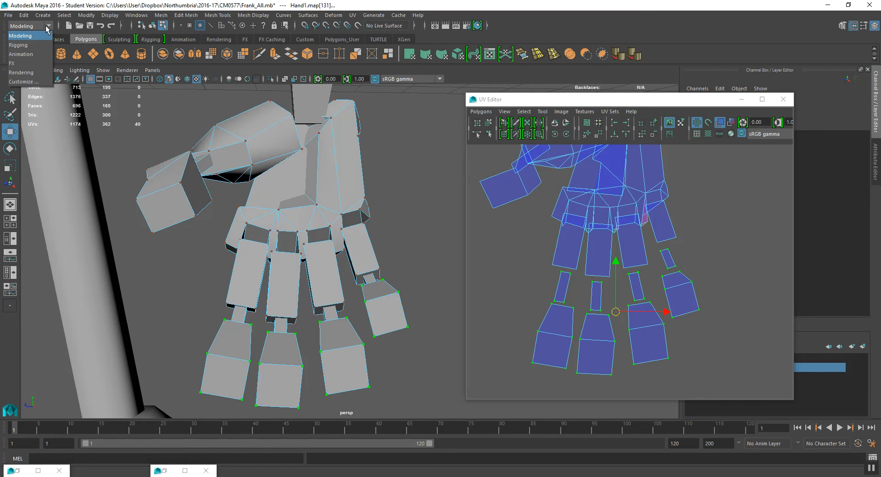
{"action": "left_click", "coordinate": [47, 27]}
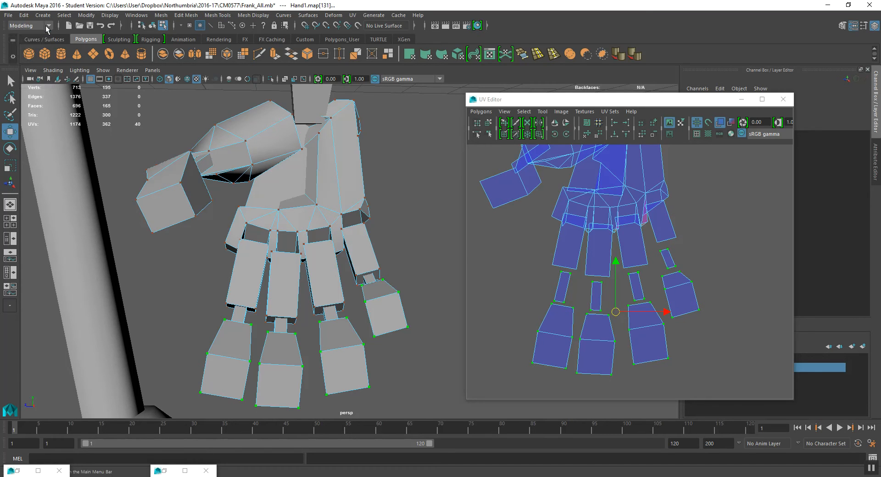
{"action": "left_click", "coordinate": [524, 112]}
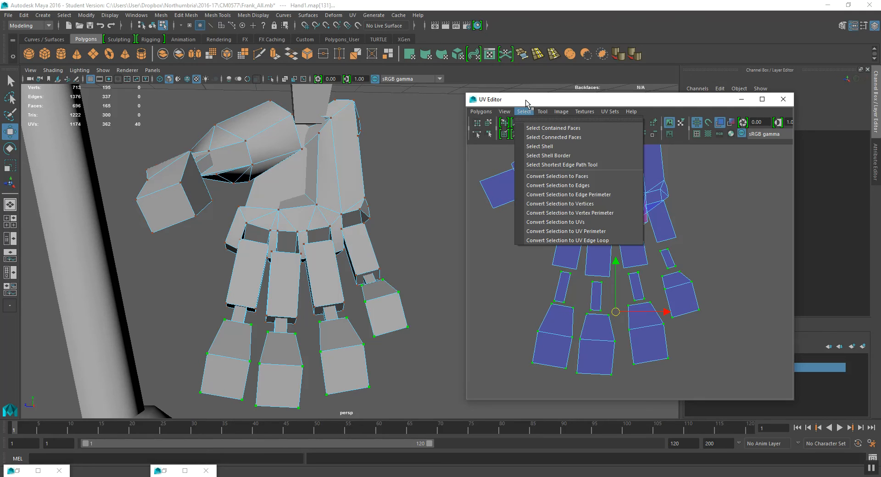
{"action": "left_click", "coordinate": [527, 103]}
- Select all finger segment UVs below the knuckles, grow the selection, and move them down from the palm
{"action": "left_click", "coordinate": [233, 92]}
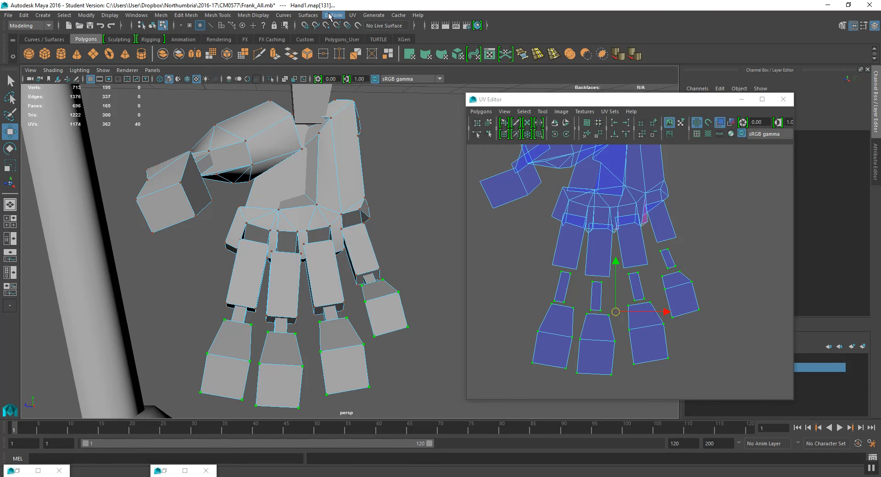
{"action": "left_click", "coordinate": [644, 225]}
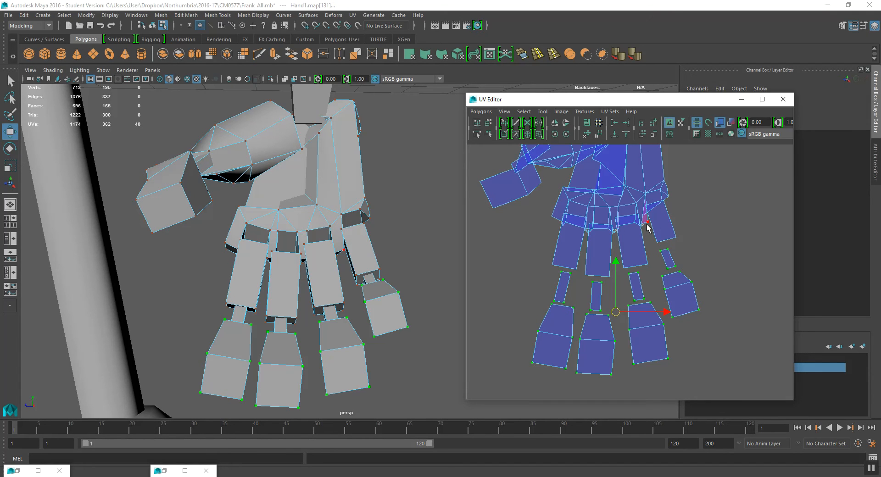
{"action": "left_click_drag", "start_coordinate": [534, 243], "coordinate": [734, 400]}
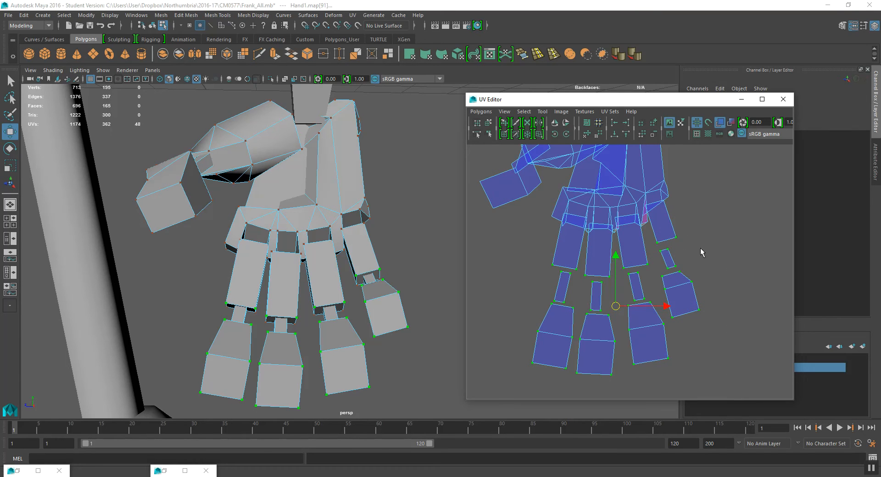
{"action": "key", "text": "shift+period"}
{"action": "left_click_drag", "start_coordinate": [616, 287], "coordinate": [613, 309]}
- Select the thumb tip UVs, grow the selection, and move them out from the palm
{"action": "scroll", "coordinate": [627, 276], "scroll_direction": "down", "scroll_amount": 3}
{"action": "middle_click_drag", "start_coordinate": [635, 261], "coordinate": [576, 295], "text": "alt"}
{"action": "scroll", "coordinate": [593, 275], "scroll_direction": "up", "scroll_amount": 3}
{"action": "middle_click_drag", "start_coordinate": [520, 243], "coordinate": [573, 273], "text": "alt"}
{"action": "scroll", "coordinate": [567, 271], "scroll_direction": "up", "scroll_amount": 2}
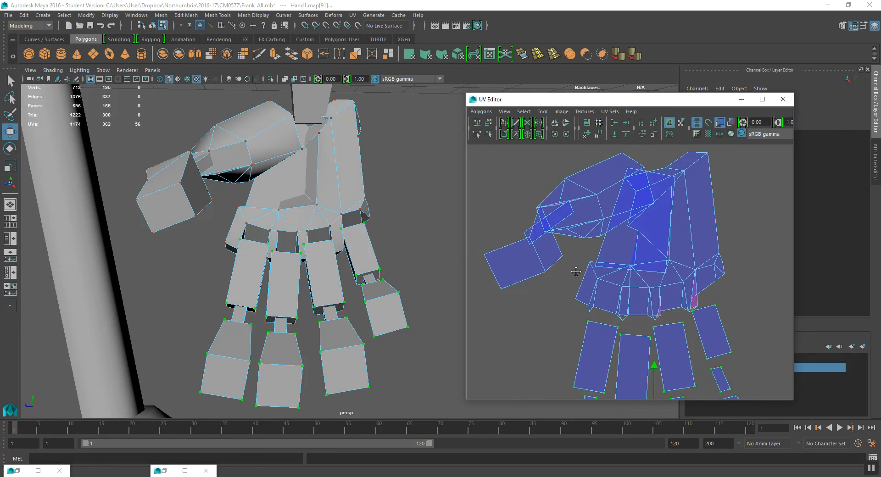
{"action": "key", "text": "shift+period"}
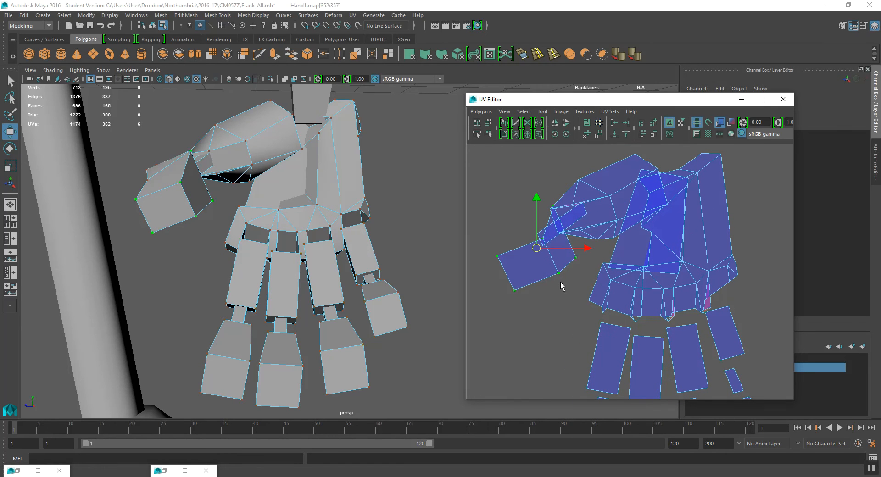
{"action": "left_click_drag", "start_coordinate": [536, 248], "coordinate": [515, 266]}
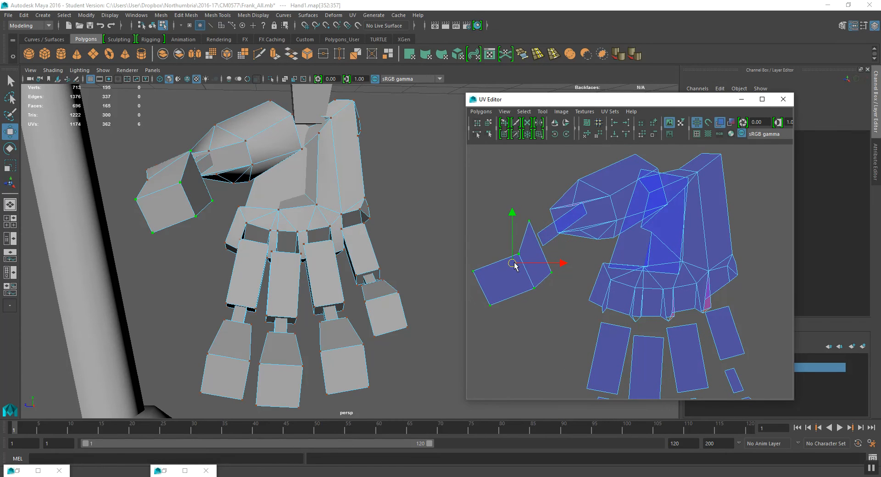
{"action": "key", "text": "shift+period"}
{"action": "left_click_drag", "start_coordinate": [500, 289], "coordinate": [500, 273]}
{"action": "scroll", "coordinate": [565, 197], "scroll_direction": "up", "scroll_amount": 2}
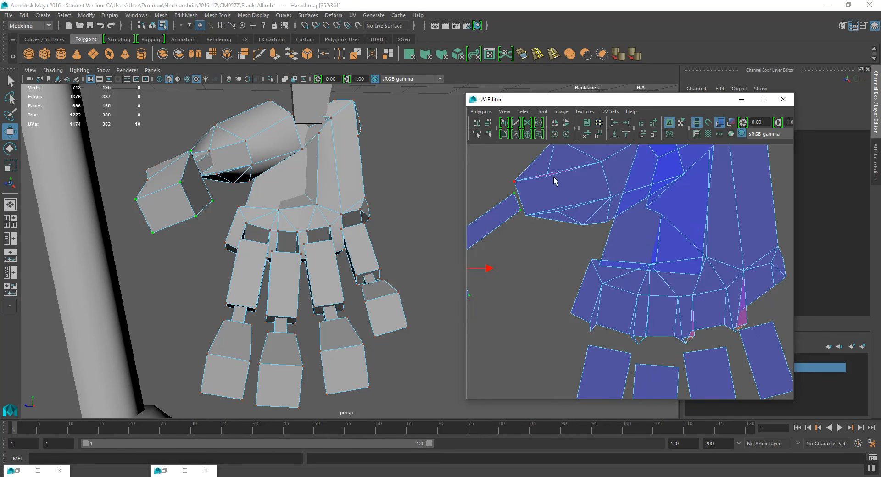
- Select the thumb tip UVs and move the thumb shell further out to the left, away from the palm
{"action": "left_click", "coordinate": [547, 166]}
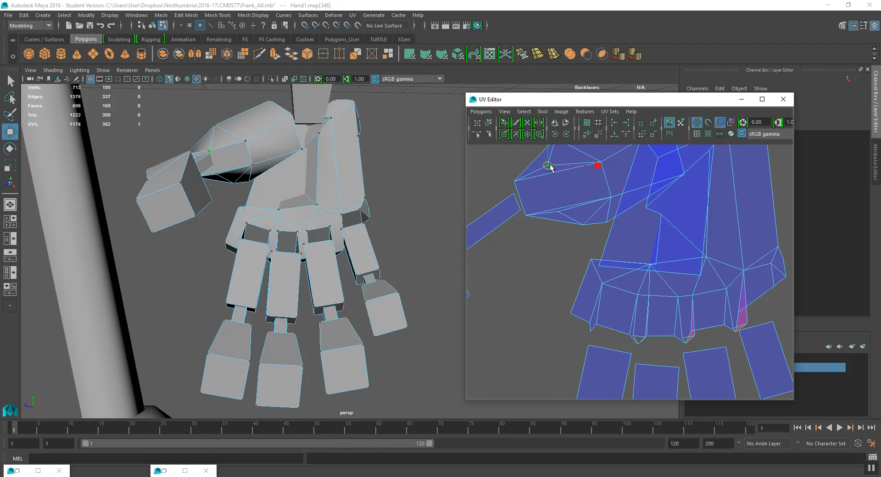
{"action": "left_click_drag", "start_coordinate": [556, 201], "coordinate": [562, 213]}
{"action": "middle_click_drag", "start_coordinate": [628, 177], "coordinate": [727, 187], "text": "alt"}
{"action": "scroll", "coordinate": [579, 227], "scroll_direction": "down", "scroll_amount": 2}
{"action": "left_click_drag", "start_coordinate": [607, 181], "coordinate": [647, 235], "text": "shift"}
{"action": "left_click_drag", "start_coordinate": [532, 217], "coordinate": [617, 337], "text": "shift"}
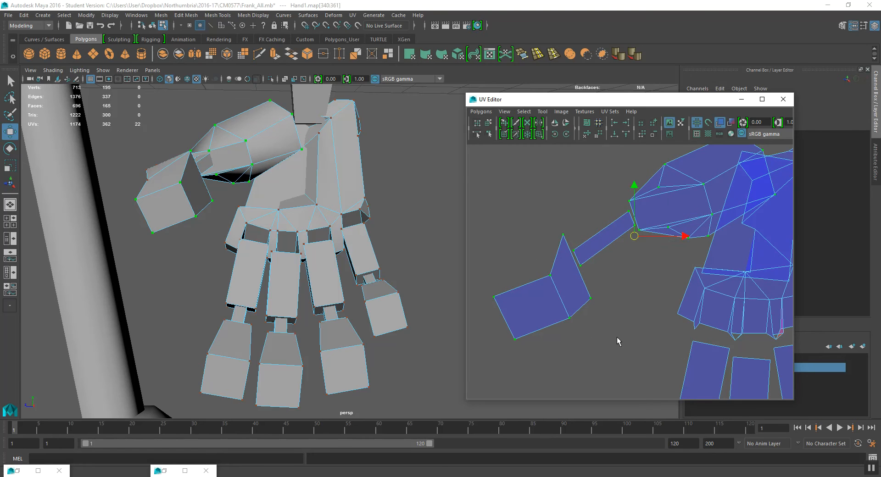
{"action": "left_click_drag", "start_coordinate": [634, 236], "coordinate": [577, 248]}
- Nudge individual knuckle-edge UVs along the bottom of the palm shell to reduce overlapping faces
{"action": "scroll", "coordinate": [679, 253], "scroll_direction": "down", "scroll_amount": 3}
{"action": "middle_click_drag", "start_coordinate": [713, 258], "coordinate": [639, 207], "text": "alt"}
{"action": "scroll", "coordinate": [645, 225], "scroll_direction": "down", "scroll_amount": 3}
{"action": "middle_click_drag", "start_coordinate": [679, 295], "coordinate": [664, 284], "text": "alt"}
{"action": "scroll", "coordinate": [668, 251], "scroll_direction": "down", "scroll_amount": 2}
{"action": "scroll", "coordinate": [651, 188], "scroll_direction": "up", "scroll_amount": 4}
{"action": "scroll", "coordinate": [653, 191], "scroll_direction": "up", "scroll_amount": 2}
{"action": "middle_click_drag", "start_coordinate": [648, 190], "coordinate": [634, 302], "text": "alt"}
{"action": "scroll", "coordinate": [640, 234], "scroll_direction": "up", "scroll_amount": 3}
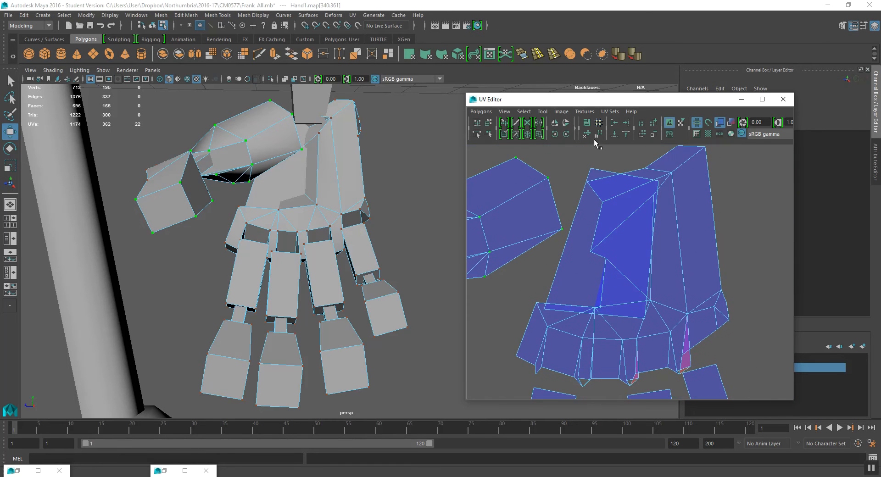
{"action": "left_click_drag", "start_coordinate": [595, 171], "coordinate": [598, 170]}
{"action": "key", "text": "shift+period"}
{"action": "scroll", "coordinate": [612, 246], "scroll_direction": "down", "scroll_amount": 2}
{"action": "left_click_drag", "start_coordinate": [612, 248], "coordinate": [758, 236]}
{"action": "scroll", "coordinate": [634, 299], "scroll_direction": "up", "scroll_amount": 5}
{"action": "left_click", "coordinate": [569, 332]}
{"action": "left_click_drag", "start_coordinate": [572, 337], "coordinate": [558, 325]}
{"action": "scroll", "coordinate": [595, 269], "scroll_direction": "down", "scroll_amount": 5}
{"action": "scroll", "coordinate": [627, 248], "scroll_direction": "up", "scroll_amount": 6}
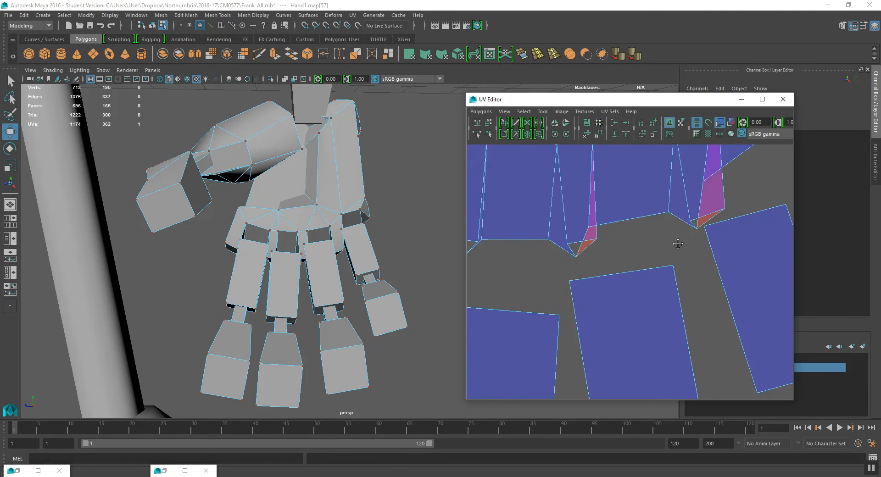
{"action": "middle_click_drag", "start_coordinate": [677, 243], "coordinate": [642, 274], "text": "alt"}
{"action": "mouse_move", "coordinate": [654, 256]}
{"action": "left_mouse_down"}
{"action": "mouse_move", "coordinate": [629, 261]}
{"action": "mouse_move", "coordinate": [671, 266]}
{"action": "mouse_move", "coordinate": [648, 275]}
{"action": "mouse_move", "coordinate": [643, 267]}
{"action": "left_mouse_up"}
{"action": "key", "text": "ctrl+z"}
{"action": "key", "text": "ctrl+z"}
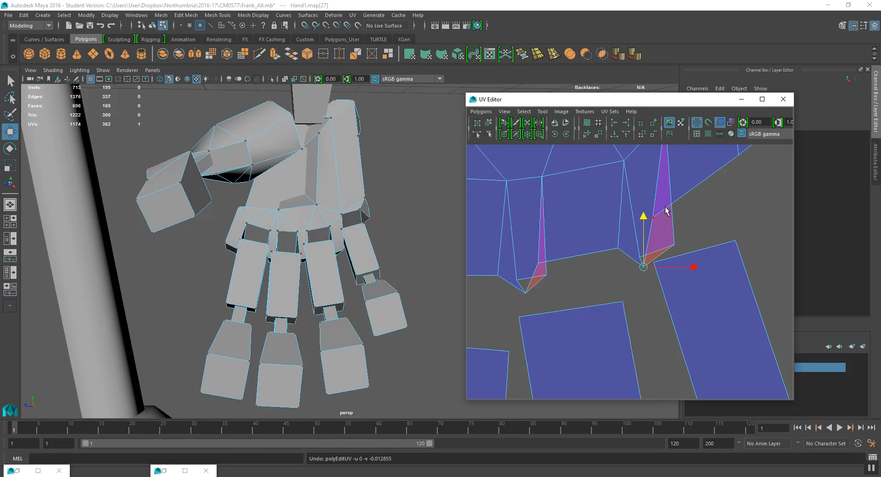
- Pull the overlapping knuckle-corner UVs of the palm apart to clear the flipped faces
{"action": "left_click", "coordinate": [653, 217]}
{"action": "left_click_drag", "start_coordinate": [656, 219], "coordinate": [689, 243]}
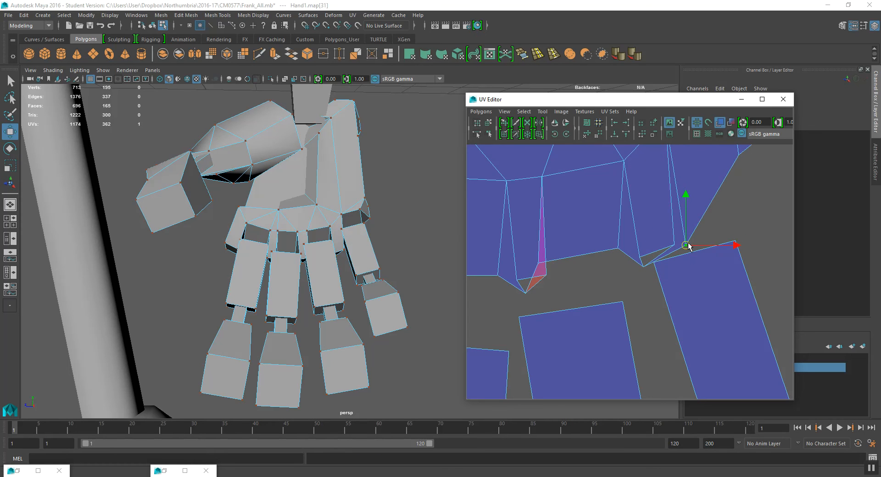
{"action": "scroll", "coordinate": [625, 233], "scroll_direction": "down", "scroll_amount": 2}
{"action": "middle_click_drag", "start_coordinate": [611, 276], "coordinate": [580, 287], "text": "alt"}
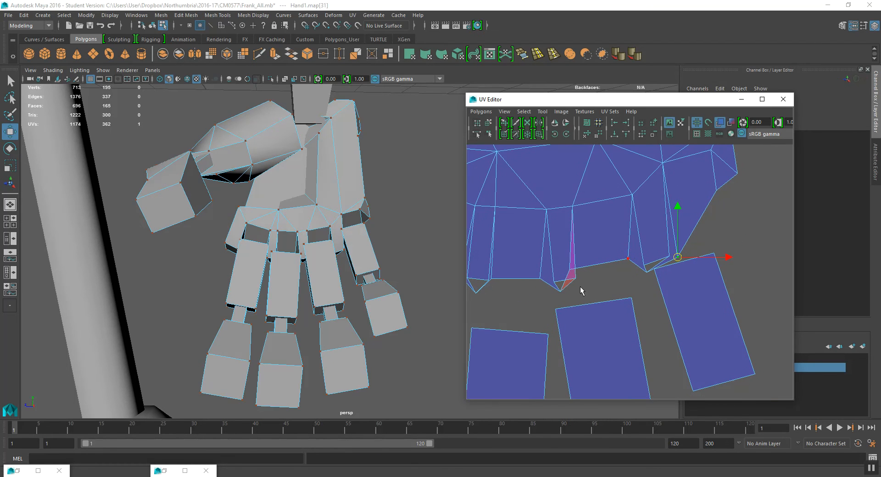
{"action": "left_click", "coordinate": [569, 270]}
{"action": "left_click_drag", "start_coordinate": [569, 271], "coordinate": [585, 287]}
{"action": "middle_click_drag", "start_coordinate": [529, 287], "coordinate": [675, 283], "text": "alt"}
{"action": "left_click_drag", "start_coordinate": [637, 275], "coordinate": [643, 286]}
- Select the hand's faces and sew their shared UV edges together with a UV marking-menu command
{"action": "scroll", "coordinate": [663, 251], "scroll_direction": "down", "scroll_amount": 2}
{"action": "middle_click_drag", "start_coordinate": [764, 242], "coordinate": [657, 258], "text": "alt"}
{"action": "scroll", "coordinate": [657, 258], "scroll_direction": "up", "scroll_amount": 3}
{"action": "scroll", "coordinate": [657, 261], "scroll_direction": "down", "scroll_amount": 5}
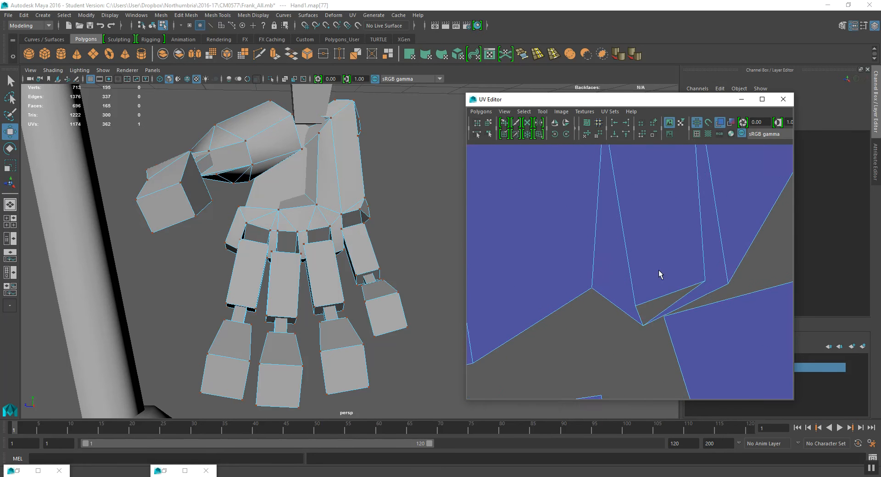
{"action": "scroll", "coordinate": [586, 253], "scroll_direction": "up", "scroll_amount": 3}
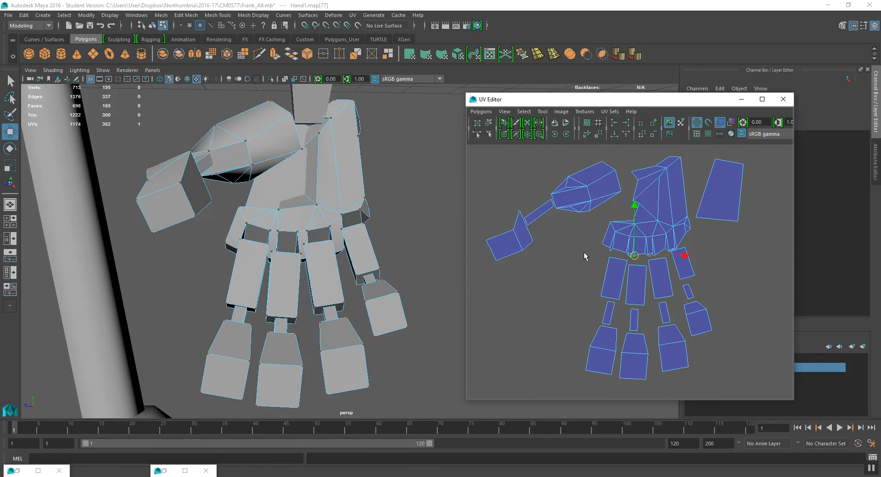
{"action": "right_click_drag", "start_coordinate": [573, 218], "coordinate": [573, 251]}
{"action": "scroll", "coordinate": [604, 213], "scroll_direction": "down", "scroll_amount": 3}
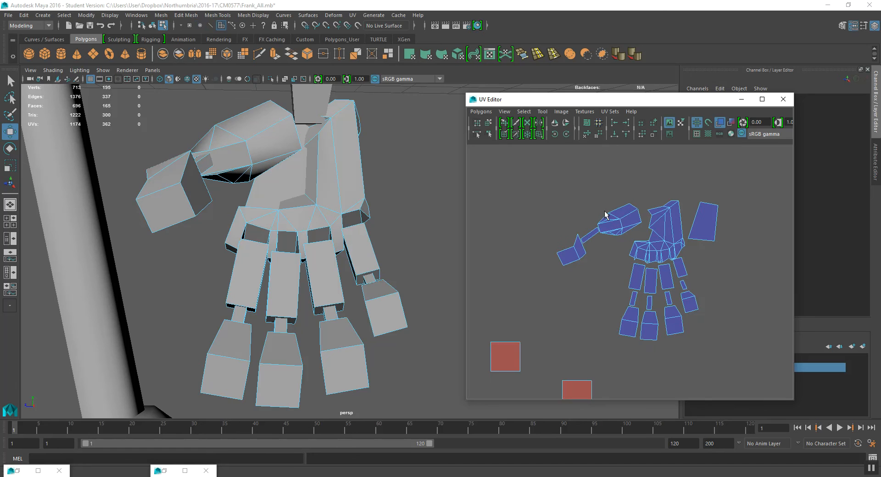
{"action": "middle_click_drag", "start_coordinate": [604, 213], "coordinate": [568, 207], "text": "alt"}
{"action": "left_click_drag", "start_coordinate": [514, 170], "coordinate": [724, 345]}
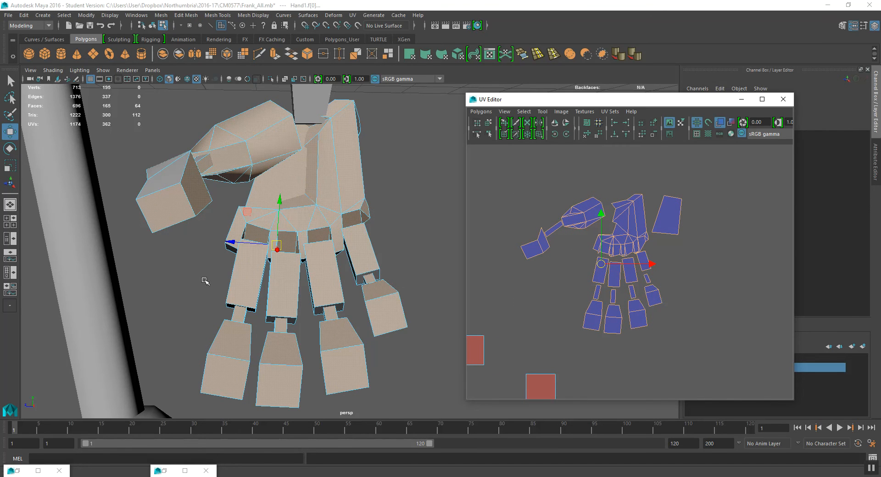
{"action": "scroll", "coordinate": [253, 265], "scroll_direction": "down", "scroll_amount": 3}
{"action": "left_click_drag", "start_coordinate": [321, 201], "coordinate": [258, 182], "text": "alt"}
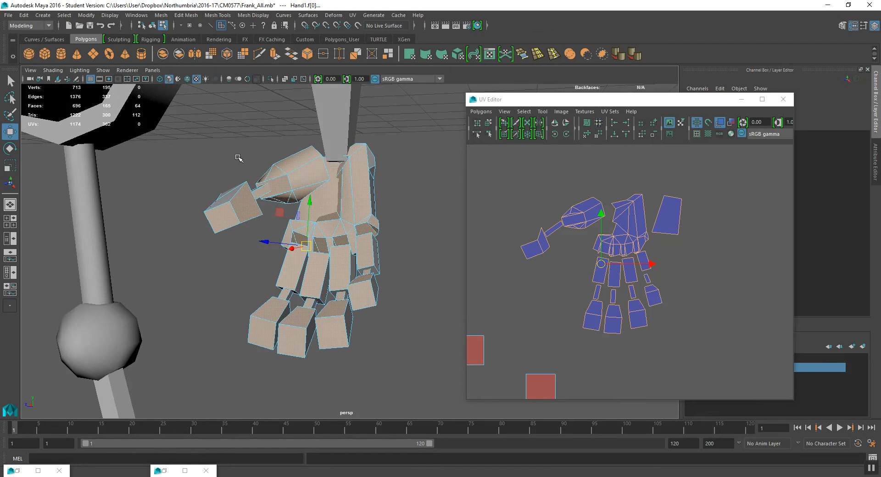
{"action": "left_click_drag", "start_coordinate": [187, 121], "coordinate": [422, 395]}
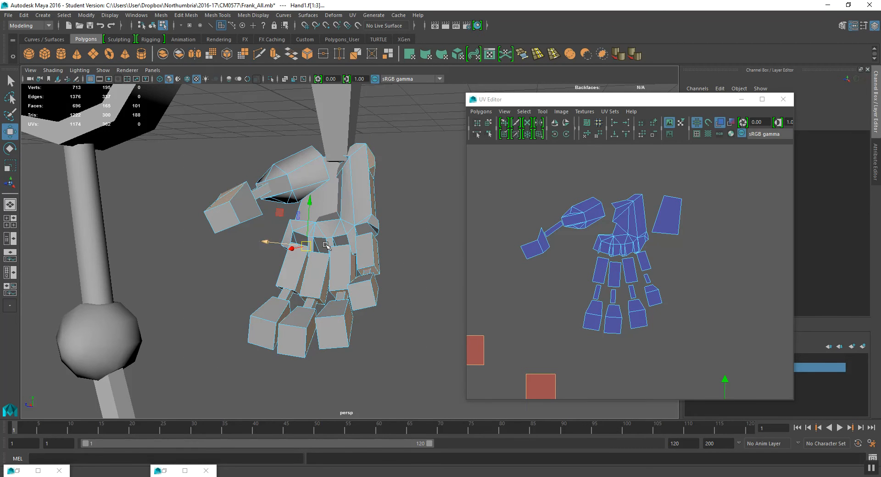
{"action": "left_click_drag", "start_coordinate": [322, 243], "coordinate": [347, 236], "text": "alt"}
{"action": "key", "text": "space"}
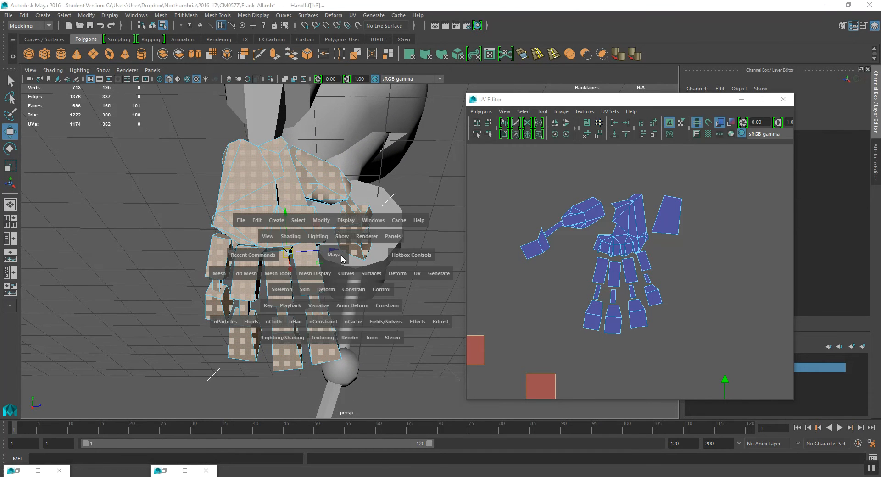
{"action": "left_click_drag", "start_coordinate": [410, 276], "coordinate": [502, 182]}
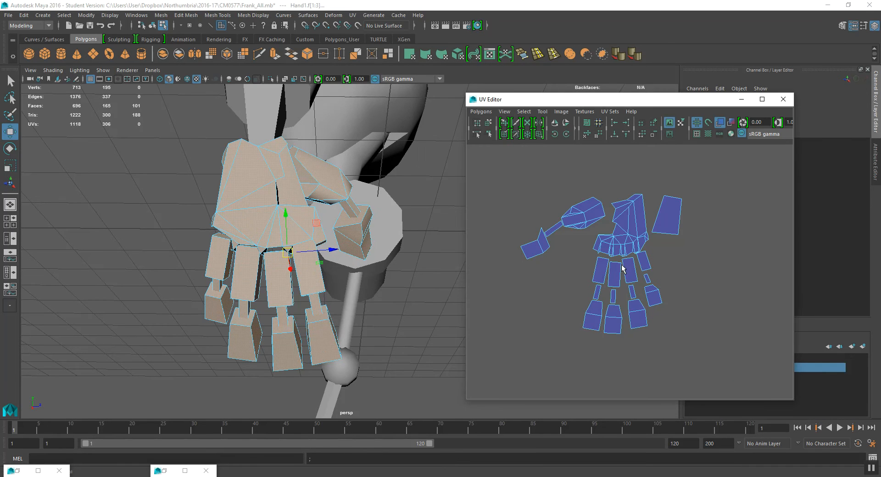
- Select the whole hand UV layout and reposition it in the UV Editor
{"action": "scroll", "coordinate": [668, 307], "scroll_direction": "down", "scroll_amount": 3}
{"action": "middle_click_drag", "start_coordinate": [669, 308], "coordinate": [672, 294], "text": "alt"}
{"action": "left_click_drag", "start_coordinate": [672, 293], "coordinate": [520, 216]}
{"action": "right_click_drag", "start_coordinate": [531, 218], "coordinate": [532, 233]}
{"action": "left_click_drag", "start_coordinate": [502, 189], "coordinate": [616, 287]}
{"action": "right_click_drag", "start_coordinate": [650, 295], "coordinate": [722, 320], "text": "alt"}
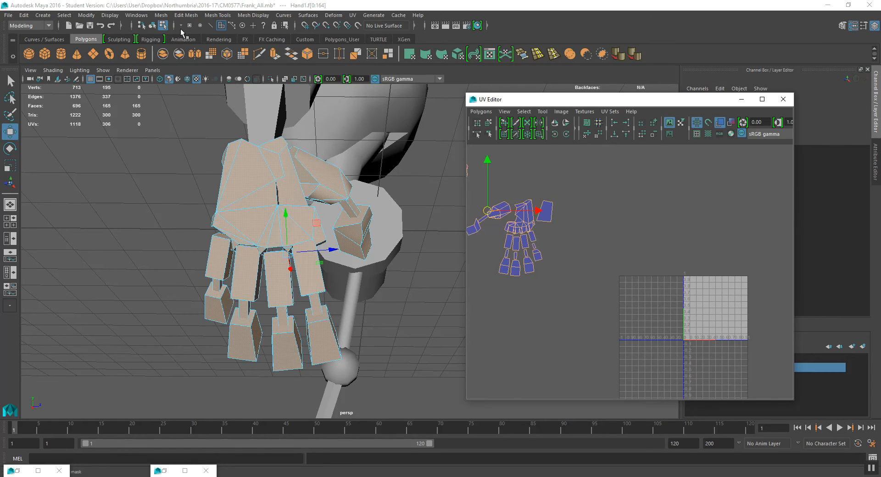
- Reselect the hand mesh and return to UV component editing on the finger shells
{"action": "left_click", "coordinate": [152, 25]}
{"action": "scroll", "coordinate": [722, 319], "scroll_direction": "up", "scroll_amount": 4}
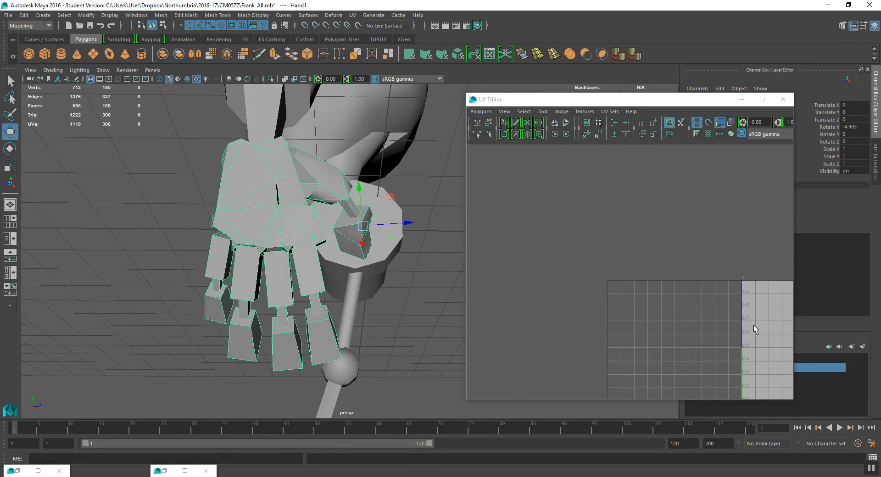
{"action": "middle_click_drag", "start_coordinate": [771, 327], "coordinate": [576, 259], "text": "alt"}
{"action": "scroll", "coordinate": [604, 286], "scroll_direction": "down", "scroll_amount": 6}
{"action": "middle_click_drag", "start_coordinate": [551, 291], "coordinate": [652, 319], "text": "alt"}
{"action": "scroll", "coordinate": [540, 201], "scroll_direction": "up", "scroll_amount": 6}
{"action": "middle_click_drag", "start_coordinate": [541, 202], "coordinate": [633, 324], "text": "alt"}
{"action": "scroll", "coordinate": [482, 222], "scroll_direction": "up", "scroll_amount": 3}
{"action": "middle_click_drag", "start_coordinate": [493, 232], "coordinate": [690, 280], "text": "alt"}
{"action": "scroll", "coordinate": [643, 268], "scroll_direction": "up", "scroll_amount": 4}
{"action": "middle_click_drag", "start_coordinate": [593, 259], "coordinate": [595, 219], "text": "alt"}
{"action": "scroll", "coordinate": [587, 288], "scroll_direction": "up", "scroll_amount": 4}
{"action": "middle_click_drag", "start_coordinate": [579, 290], "coordinate": [572, 251], "text": "alt"}
{"action": "middle_click_drag", "start_coordinate": [507, 217], "coordinate": [572, 248], "text": "alt"}
{"action": "right_click_drag", "start_coordinate": [573, 233], "coordinate": [593, 236]}
{"action": "scroll", "coordinate": [591, 240], "scroll_direction": "up", "scroll_amount": 1}
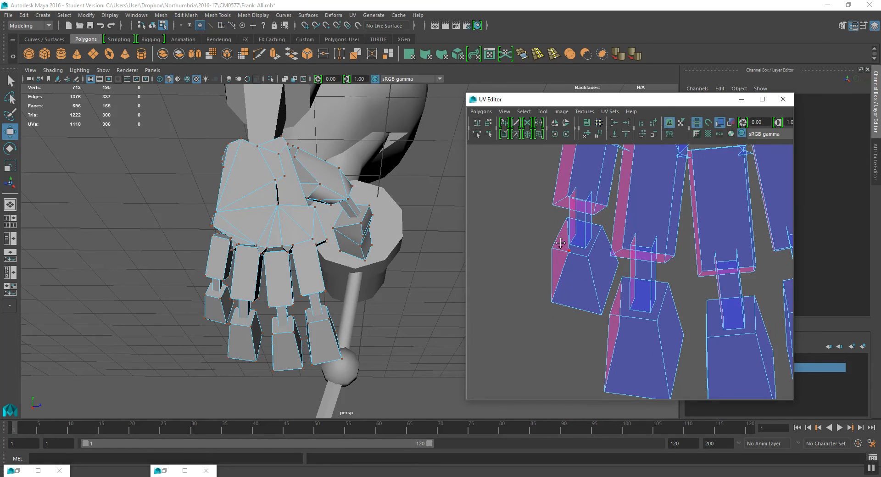
- Select the leftmost fingertip shell and move it out to the left, clear of the finger segments
{"action": "scroll", "coordinate": [565, 234], "scroll_direction": "up", "scroll_amount": 1}
{"action": "left_click_drag", "start_coordinate": [575, 231], "coordinate": [554, 227]}
{"action": "left_click_drag", "start_coordinate": [568, 268], "coordinate": [538, 261]}
{"action": "middle_click_drag", "start_coordinate": [606, 268], "coordinate": [591, 281], "text": "alt"}
{"action": "scroll", "coordinate": [589, 292], "scroll_direction": "down", "scroll_amount": 1}
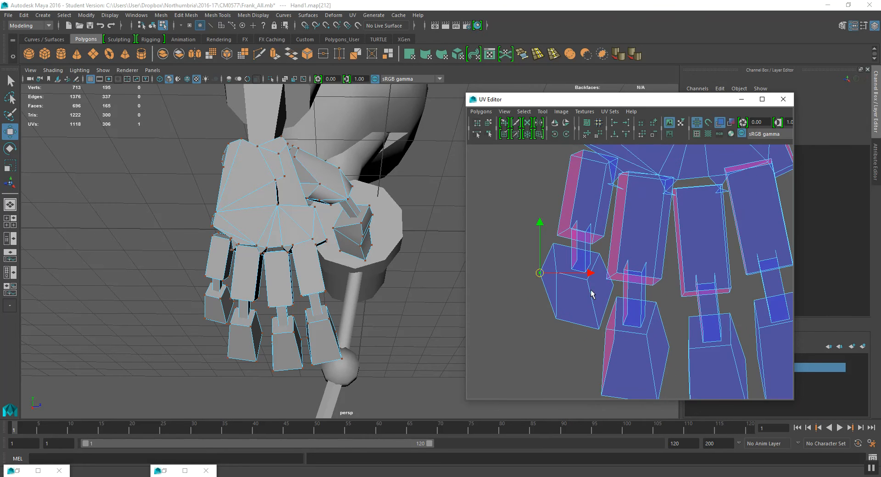
{"action": "middle_click_drag", "start_coordinate": [594, 319], "coordinate": [582, 284], "text": "alt"}
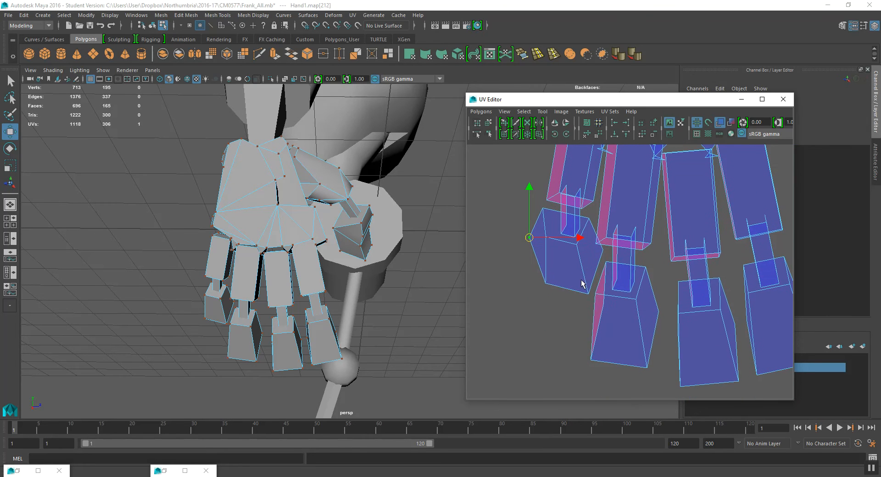
{"action": "double_click", "coordinate": [545, 283]}
{"action": "left_click_drag", "start_coordinate": [564, 256], "coordinate": [534, 296]}
{"action": "left_click_drag", "start_coordinate": [606, 297], "coordinate": [601, 304]}
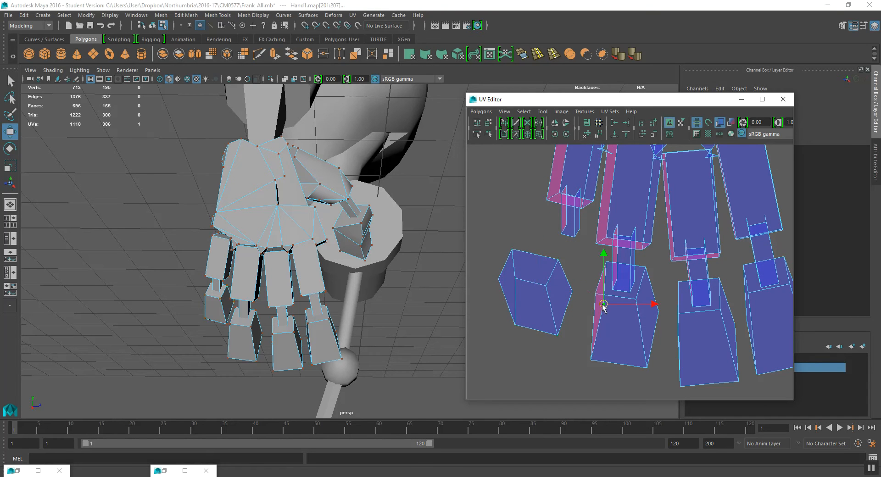
- Adjust the neighbouring fingertip UVs, then select that fingertip shell and move it down off its segment
{"action": "left_click", "coordinate": [581, 303]}
{"action": "left_click_drag", "start_coordinate": [610, 267], "coordinate": [611, 269]}
{"action": "left_click_drag", "start_coordinate": [605, 262], "coordinate": [587, 260]}
{"action": "left_click", "coordinate": [511, 253]}
{"action": "left_click_drag", "start_coordinate": [512, 253], "coordinate": [506, 253]}
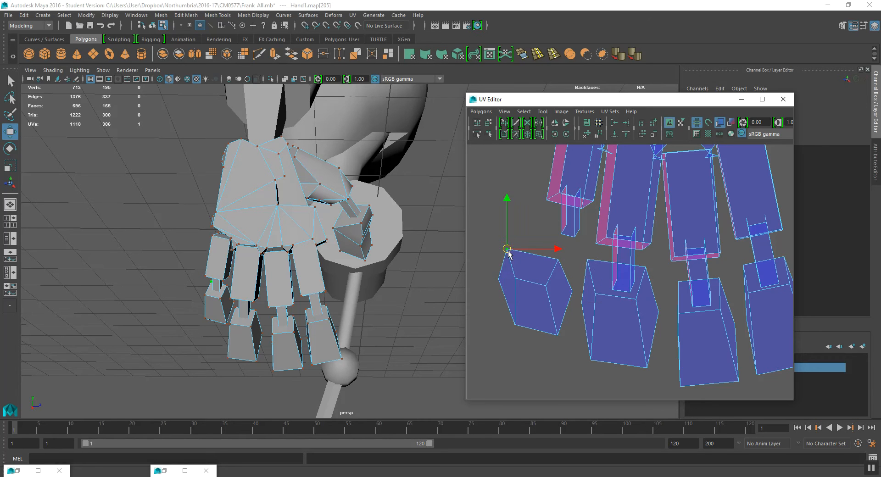
{"action": "middle_click_drag", "start_coordinate": [601, 273], "coordinate": [558, 238], "text": "alt"}
{"action": "double_click", "coordinate": [554, 261]}
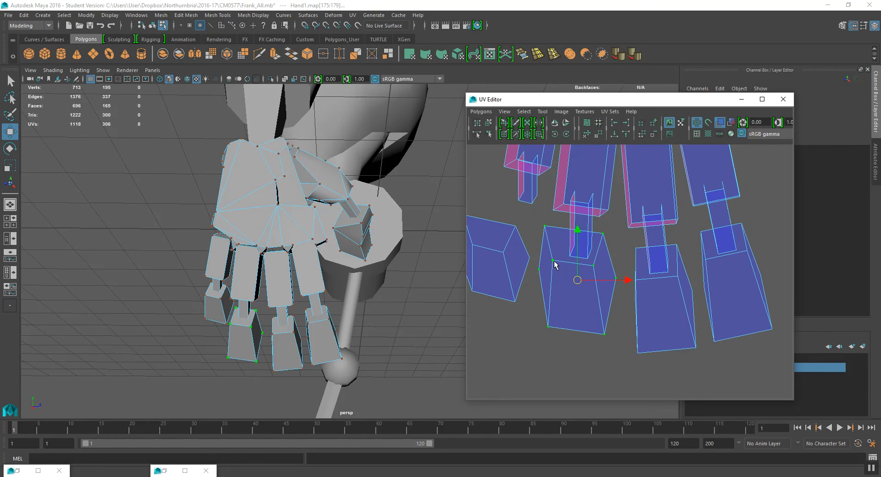
{"action": "left_click_drag", "start_coordinate": [582, 282], "coordinate": [579, 316]}
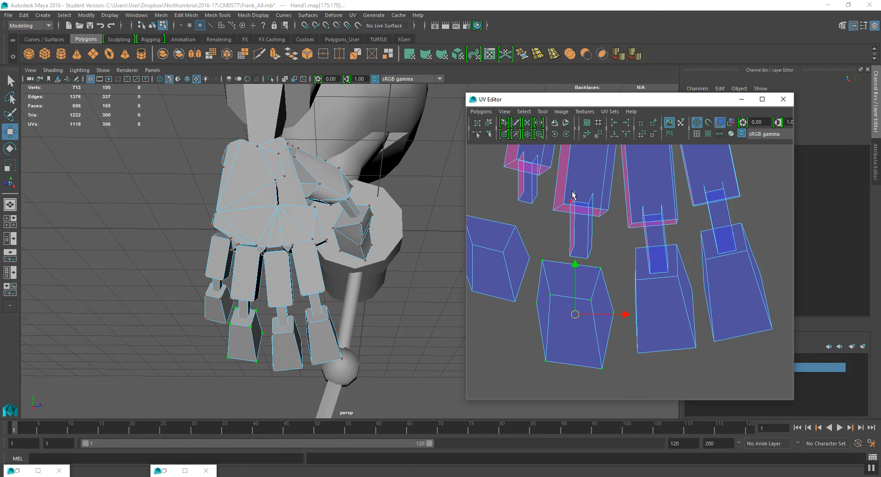
- Select the next finger's middle segment and tip UVs, grow the selection, and move them down
{"action": "left_click", "coordinate": [574, 191]}
{"action": "left_click", "coordinate": [574, 245], "text": "shift"}
{"action": "left_click_drag", "start_coordinate": [571, 221], "coordinate": [564, 220]}
{"action": "double_click", "coordinate": [564, 245]}
{"action": "scroll", "coordinate": [568, 246], "scroll_direction": "down", "scroll_amount": 3}
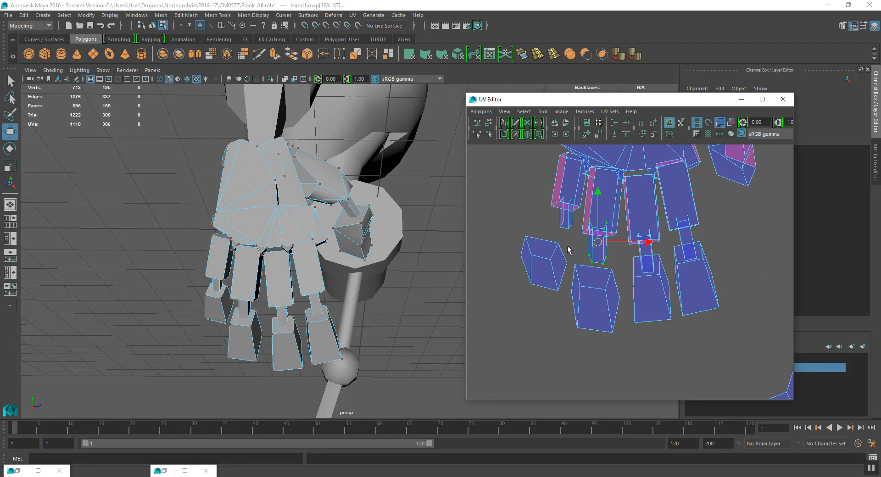
{"action": "left_click_drag", "start_coordinate": [556, 254], "coordinate": [583, 302], "text": "shift"}
{"action": "key", "text": "shift+period"}
{"action": "key", "text": "shift+period"}
{"action": "left_click_drag", "start_coordinate": [569, 278], "coordinate": [570, 299]}
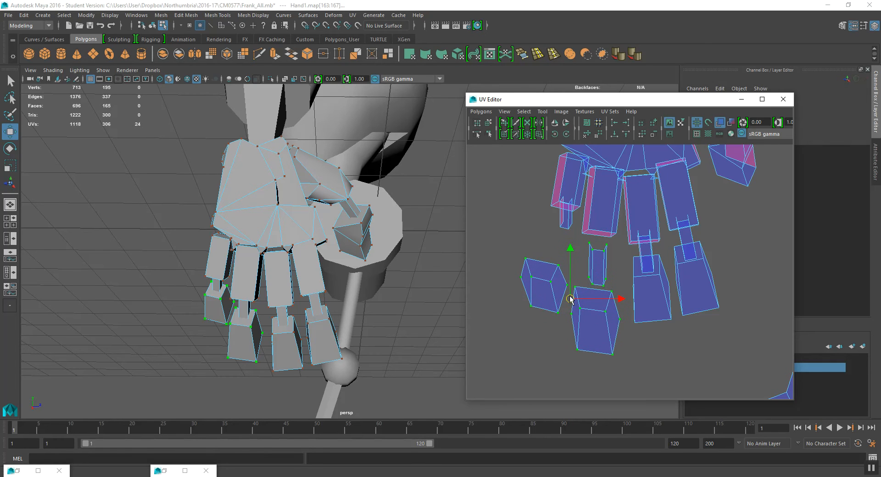
- Select the two remaining fingertip shells, grow the selection, and move them down
{"action": "middle_click_drag", "start_coordinate": [675, 284], "coordinate": [635, 262], "text": "alt"}
{"action": "left_click_drag", "start_coordinate": [586, 240], "coordinate": [693, 312]}
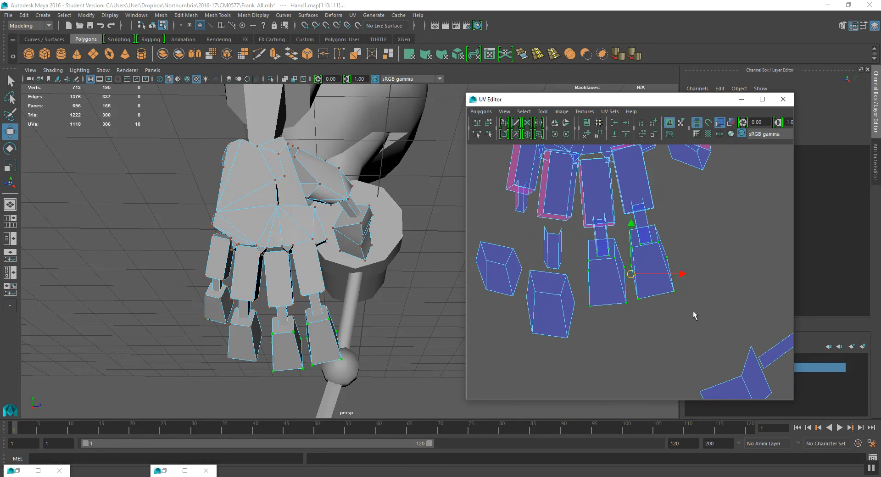
{"action": "key", "text": "shift+period"}
{"action": "left_click_drag", "start_coordinate": [634, 253], "coordinate": [635, 286]}
- Select the middle segment UVs overlapping a fingertip and move them clear of the tip
{"action": "right_click_drag", "start_coordinate": [576, 296], "coordinate": [606, 307], "text": "alt"}
{"action": "left_click", "coordinate": [561, 318]}
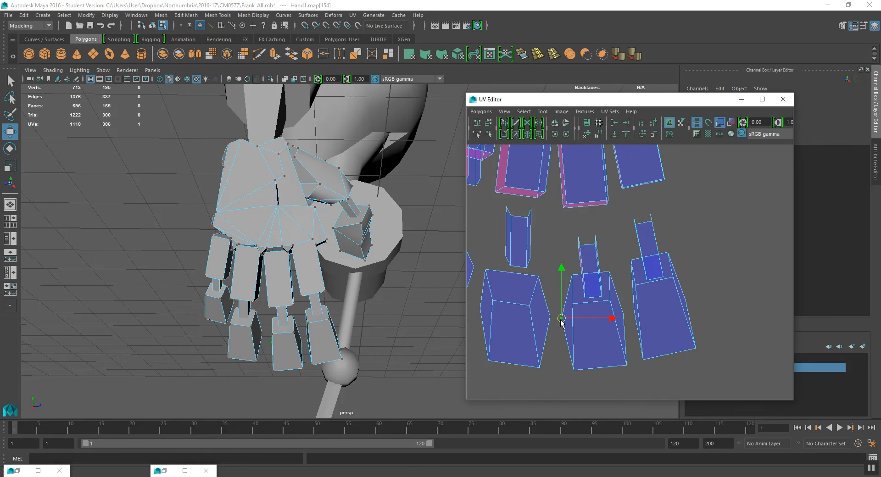
{"action": "left_click_drag", "start_coordinate": [562, 319], "coordinate": [606, 275]}
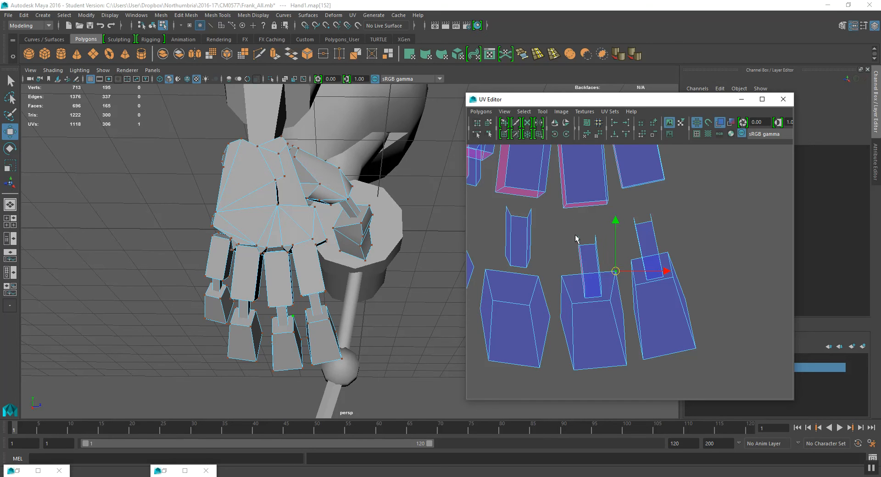
{"action": "left_click", "coordinate": [578, 236]}
{"action": "left_click", "coordinate": [585, 288], "text": "shift"}
{"action": "left_click_drag", "start_coordinate": [584, 269], "coordinate": [608, 268]}
{"action": "left_click", "coordinate": [596, 235]}
{"action": "left_click", "coordinate": [602, 286], "text": "shift"}
- Select the next middle segment shell and move it up off its fingertip
{"action": "left_click", "coordinate": [633, 219]}
{"action": "left_click", "coordinate": [646, 271], "text": "shift"}
{"action": "left_click_drag", "start_coordinate": [639, 238], "coordinate": [631, 252]}
{"action": "left_click", "coordinate": [651, 215]}
{"action": "left_click", "coordinate": [662, 267], "text": "shift"}
{"action": "left_click_drag", "start_coordinate": [657, 244], "coordinate": [667, 246]}
{"action": "double_click", "coordinate": [652, 221]}
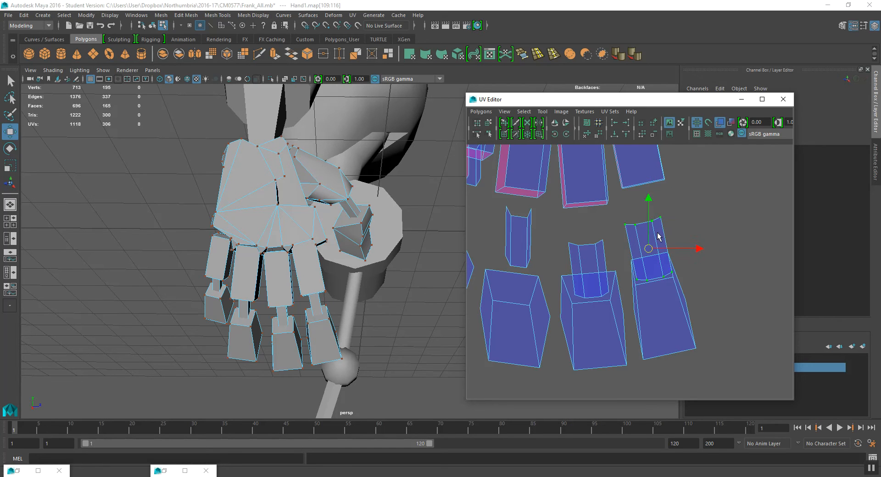
{"action": "left_click_drag", "start_coordinate": [649, 234], "coordinate": [648, 205]}
- Select another middle segment shell and move it up, separating it from the fingertip below
{"action": "double_click", "coordinate": [598, 248]}
{"action": "left_click_drag", "start_coordinate": [589, 270], "coordinate": [586, 244]}
{"action": "middle_click_drag", "start_coordinate": [520, 232], "coordinate": [633, 269], "text": "alt"}
{"action": "left_click", "coordinate": [618, 243]}
{"action": "left_click", "coordinate": [618, 293], "text": "shift"}
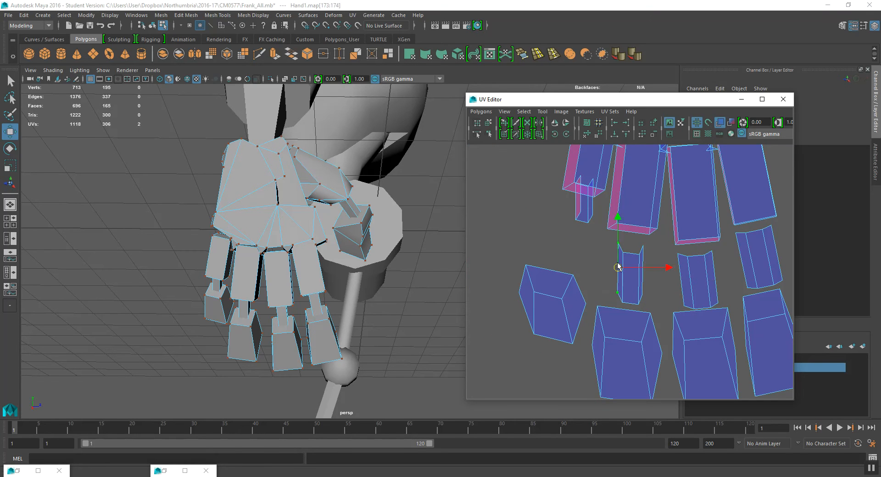
{"action": "left_click_drag", "start_coordinate": [616, 274], "coordinate": [612, 278]}
{"action": "left_click", "coordinate": [645, 247]}
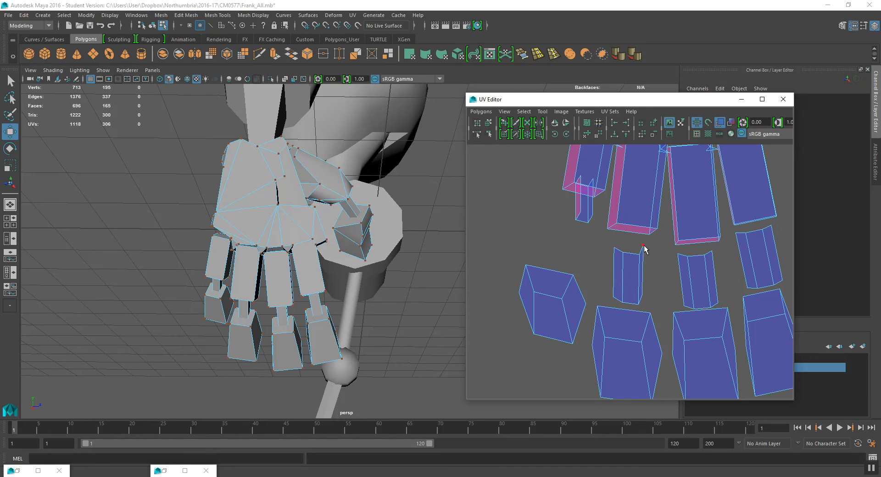
{"action": "left_click", "coordinate": [642, 295]}
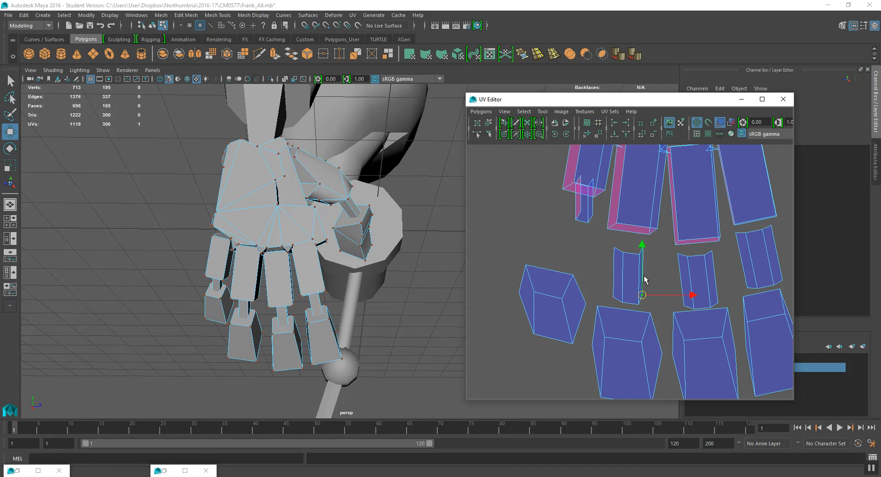
- Select and move the remaining segment UVs to separate them from the neighbouring fingertip shells
{"action": "key", "text": "q"}
{"action": "left_click", "coordinate": [644, 245], "text": "shift"}
{"action": "key", "text": "w"}
{"action": "left_click_drag", "start_coordinate": [643, 270], "coordinate": [649, 282]}
{"action": "middle_click_drag", "start_coordinate": [637, 254], "coordinate": [599, 332], "text": "alt"}
{"action": "left_click", "coordinate": [542, 255]}
{"action": "left_click", "coordinate": [543, 290], "text": "shift"}
{"action": "left_click_drag", "start_coordinate": [545, 287], "coordinate": [527, 328]}
{"action": "double_click", "coordinate": [532, 291]}
{"action": "scroll", "coordinate": [579, 302], "scroll_direction": "down", "scroll_amount": 6}
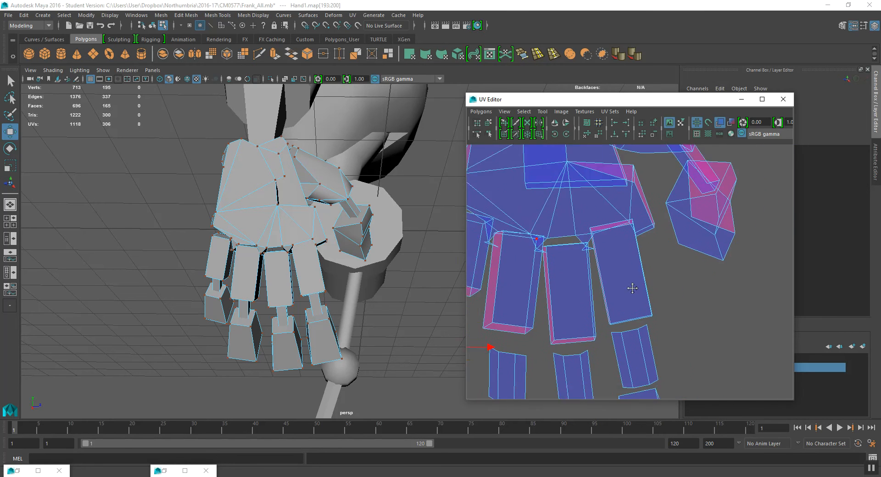
{"action": "scroll", "coordinate": [662, 294], "scroll_direction": "up", "scroll_amount": 5}
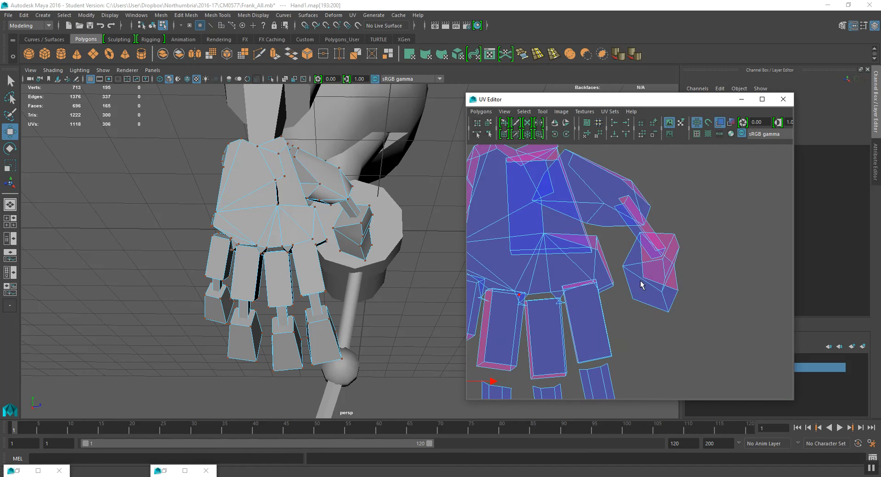
- Move the thumb-tip UV pieces up and apart so they no longer overlap the thumb segment shell
{"action": "left_click", "coordinate": [643, 277]}
{"action": "left_click_drag", "start_coordinate": [643, 278], "coordinate": [694, 258]}
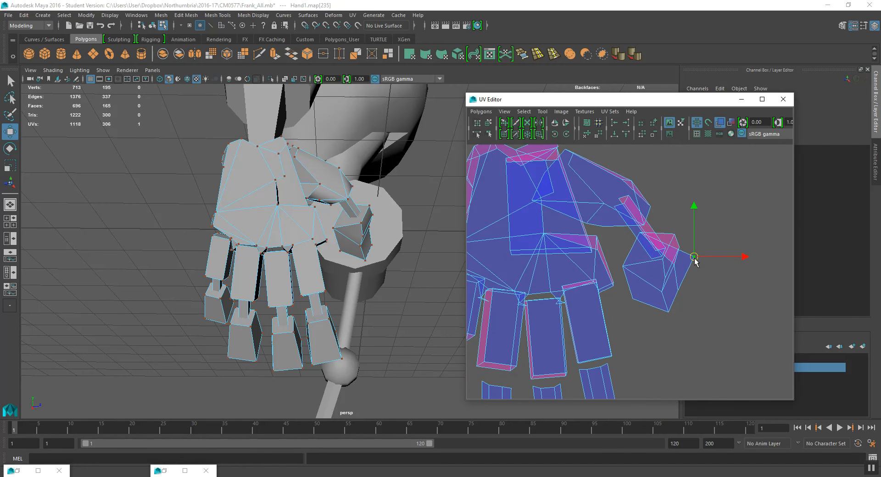
{"action": "left_click", "coordinate": [639, 232]}
{"action": "left_click_drag", "start_coordinate": [640, 233], "coordinate": [683, 212]}
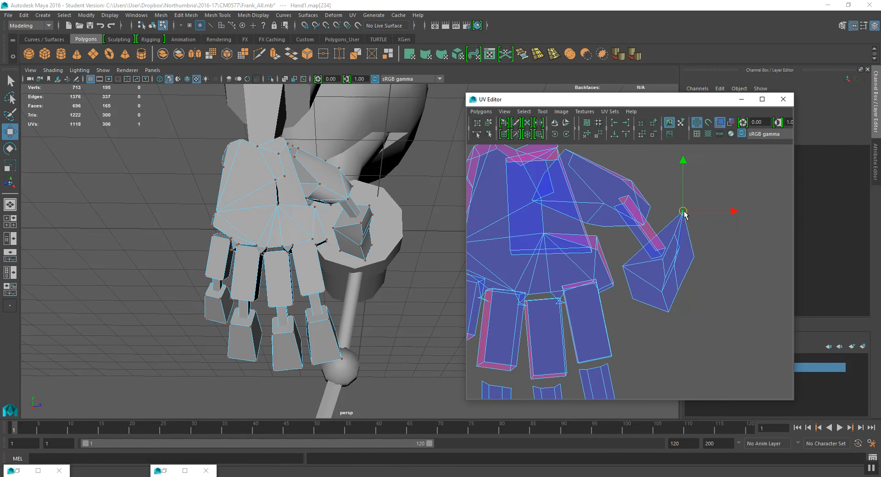
{"action": "double_click", "coordinate": [694, 257]}
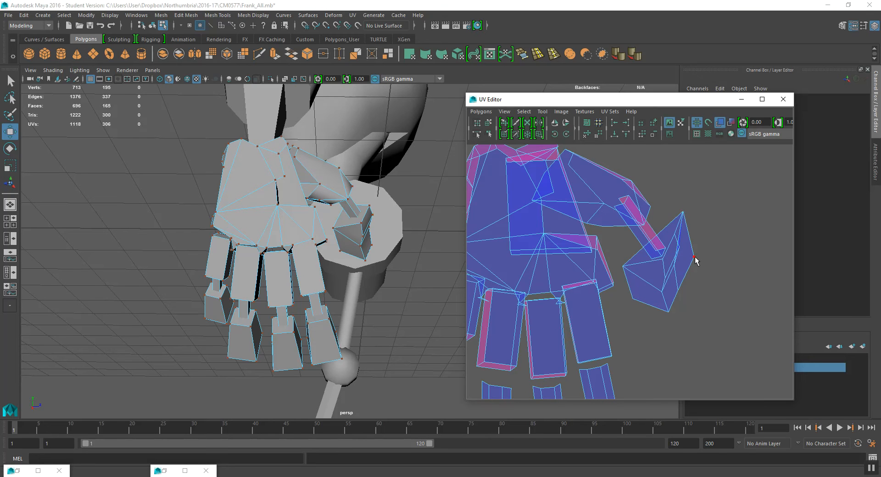
{"action": "left_click_drag", "start_coordinate": [661, 263], "coordinate": [675, 321]}
{"action": "left_click", "coordinate": [702, 256]}
{"action": "left_click_drag", "start_coordinate": [702, 257], "coordinate": [674, 264]}
{"action": "left_click_drag", "start_coordinate": [699, 315], "coordinate": [668, 312], "text": "shift"}
- Select the leftmost finger segment shell and move it clear of the palm and neighbouring shells
{"action": "scroll", "coordinate": [673, 303], "scroll_direction": "down", "scroll_amount": 4}
{"action": "middle_click_drag", "start_coordinate": [582, 282], "coordinate": [620, 288], "text": "alt"}
{"action": "scroll", "coordinate": [597, 305], "scroll_direction": "up", "scroll_amount": 5}
{"action": "middle_click_drag", "start_coordinate": [518, 361], "coordinate": [568, 281], "text": "alt"}
{"action": "scroll", "coordinate": [568, 282], "scroll_direction": "up", "scroll_amount": 2}
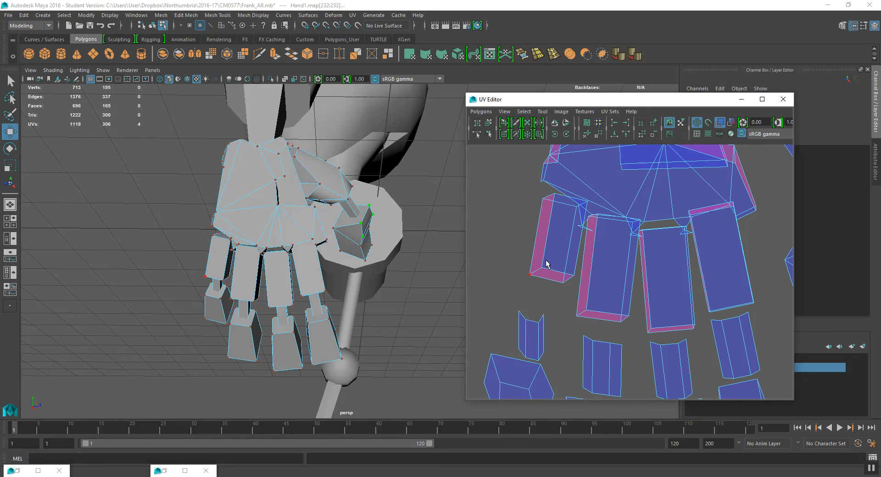
{"action": "left_click", "coordinate": [538, 267]}
{"action": "left_click_drag", "start_coordinate": [538, 267], "coordinate": [511, 281]}
{"action": "left_click", "coordinate": [572, 277]}
{"action": "left_click_drag", "start_coordinate": [572, 277], "coordinate": [572, 302]}
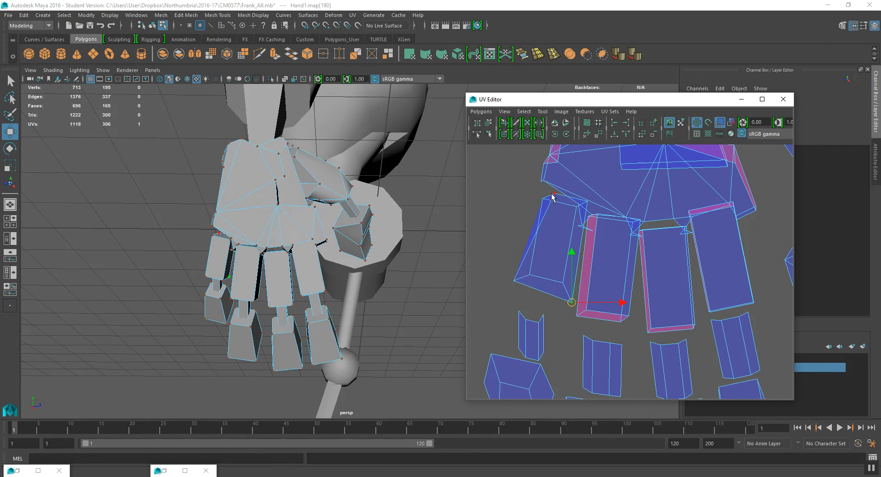
{"action": "left_click", "coordinate": [554, 193]}
{"action": "left_click_drag", "start_coordinate": [555, 194], "coordinate": [588, 202]}
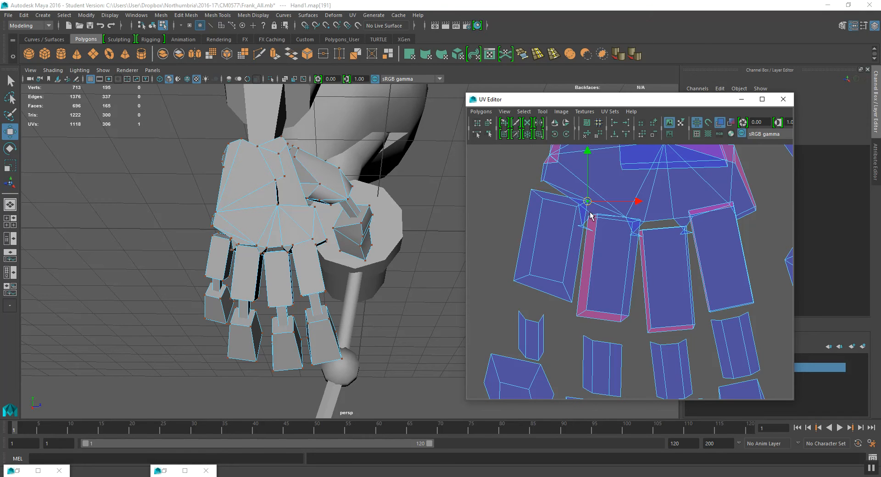
{"action": "double_click", "coordinate": [543, 201]}
{"action": "left_click_drag", "start_coordinate": [551, 247], "coordinate": [511, 250]}
- Rearrange the finger segment shells into a separated row below the palm shell
{"action": "scroll", "coordinate": [589, 264], "scroll_direction": "down", "scroll_amount": 2}
{"action": "middle_click_drag", "start_coordinate": [594, 296], "coordinate": [570, 261], "text": "alt"}
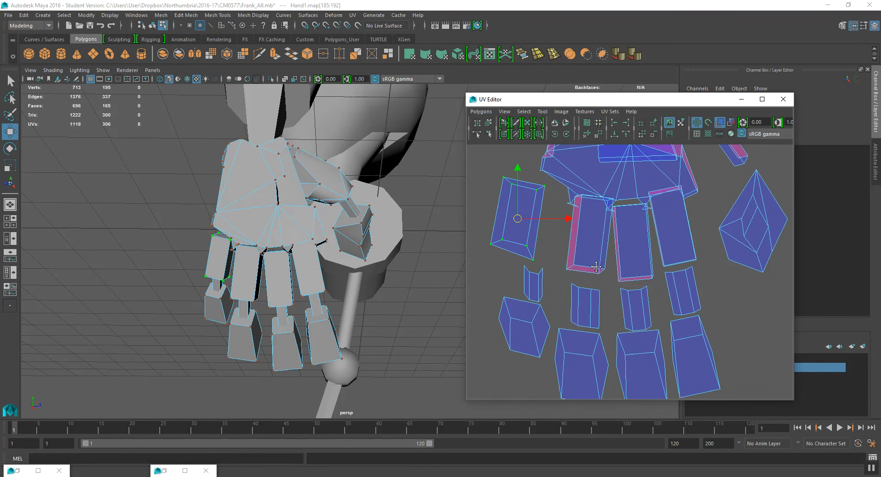
{"action": "left_click", "coordinate": [568, 270]}
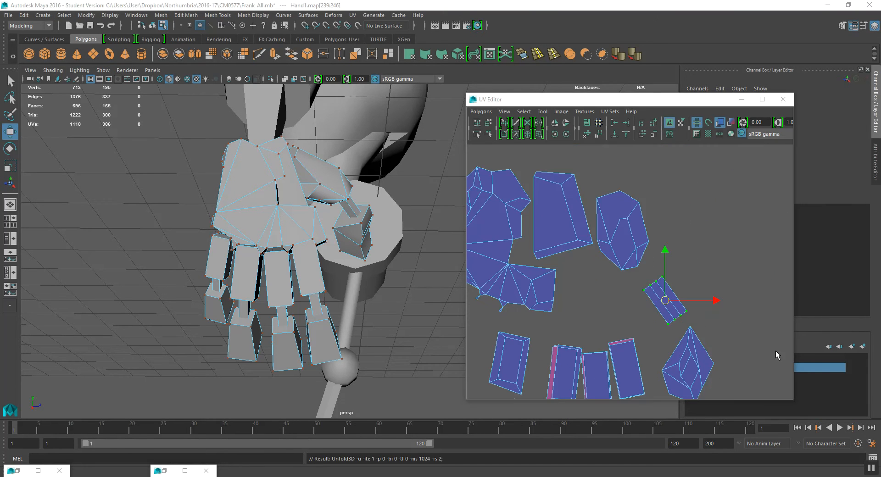
{"action": "middle_click_drag", "start_coordinate": [648, 306], "coordinate": [646, 264], "text": "alt"}
{"action": "middle_click_drag", "start_coordinate": [579, 275], "coordinate": [599, 293], "text": "alt"}
{"action": "mouse_move", "coordinate": [599, 292]}
{"action": "right_mouse_down", "text": "alt"}
{"action": "mouse_move", "coordinate": [615, 289]}
{"action": "mouse_move", "coordinate": [602, 292]}
{"action": "right_mouse_up", "text": "alt"}
{"action": "middle_click_drag", "start_coordinate": [602, 292], "coordinate": [629, 273], "text": "alt"}
{"action": "left_click_drag", "start_coordinate": [521, 251], "coordinate": [592, 291]}
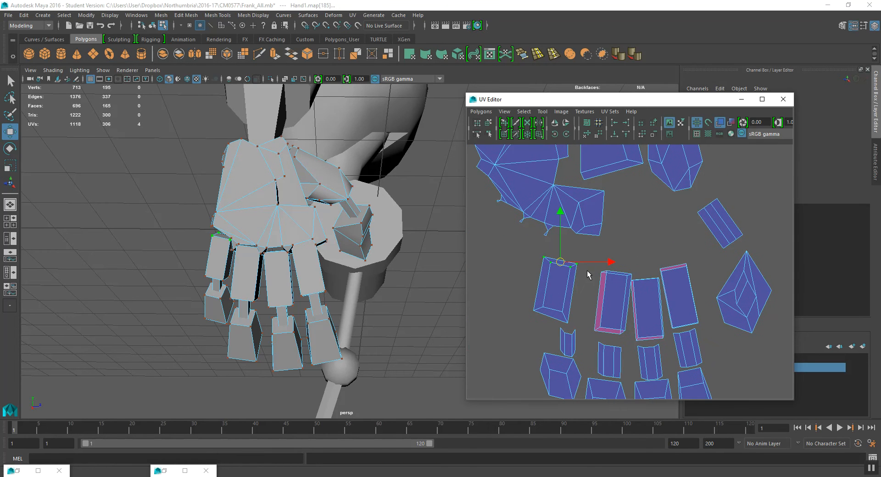
- Convert the selection and open the Unfold options for the selected finger UVs
{"action": "left_click", "coordinate": [523, 111]}
{"action": "left_click", "coordinate": [541, 150]}
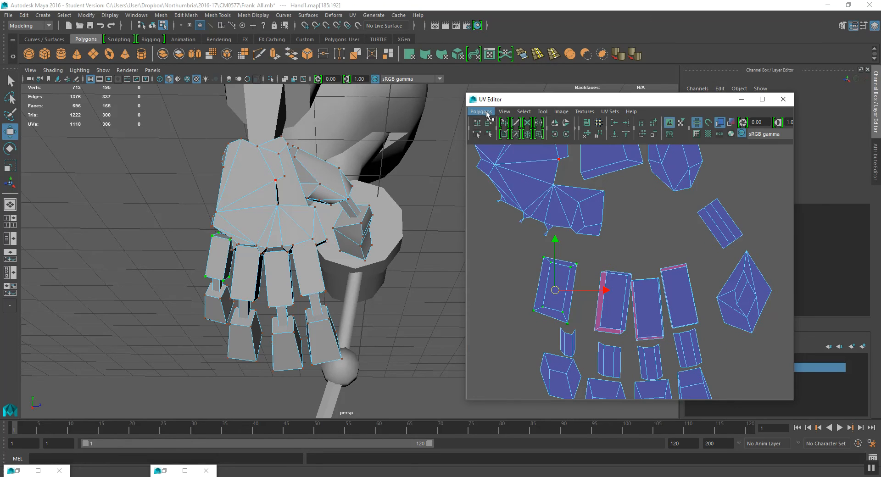
{"action": "left_click", "coordinate": [481, 111]}
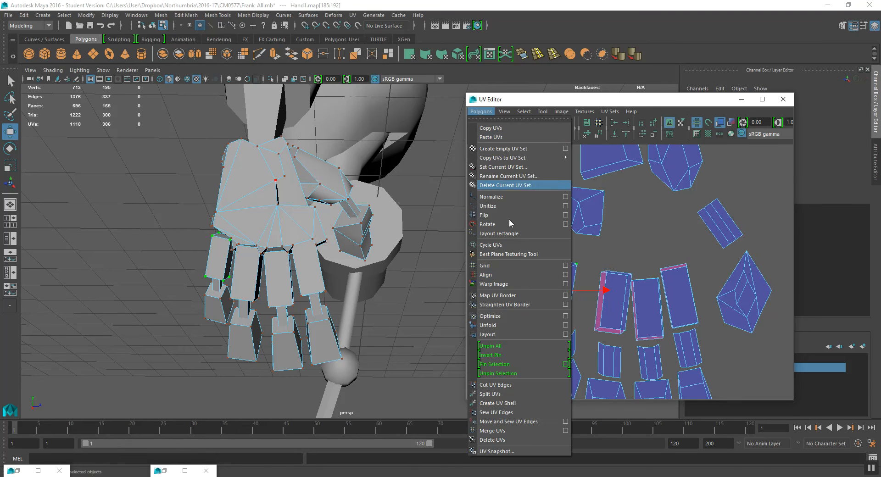
{"action": "left_click", "coordinate": [565, 324]}
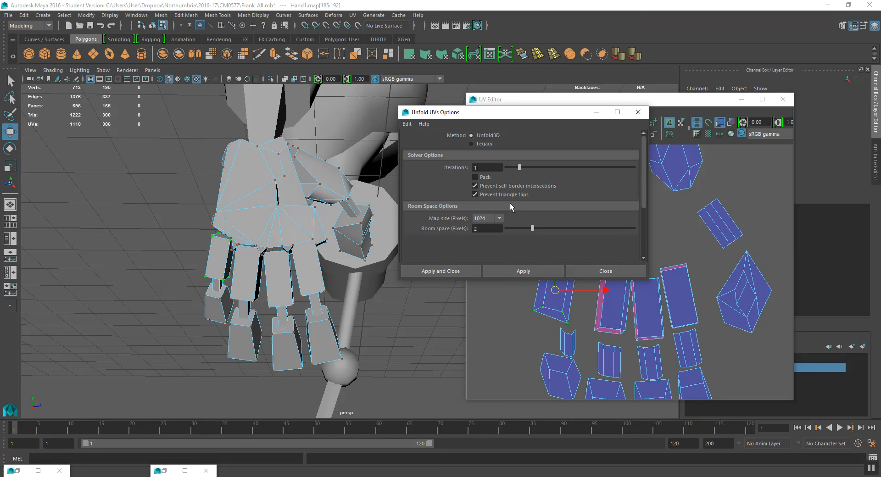
- Unfold the selected finger UVs and move the Unfold UVs Options dialog out of the way
{"action": "left_click", "coordinate": [559, 272]}
{"action": "left_click_drag", "start_coordinate": [532, 113], "coordinate": [667, 58]}
{"action": "middle_click_drag", "start_coordinate": [571, 284], "coordinate": [603, 309], "text": "alt"}
{"action": "left_click_drag", "start_coordinate": [589, 315], "coordinate": [531, 301]}
{"action": "left_click_drag", "start_coordinate": [627, 291], "coordinate": [650, 309]}
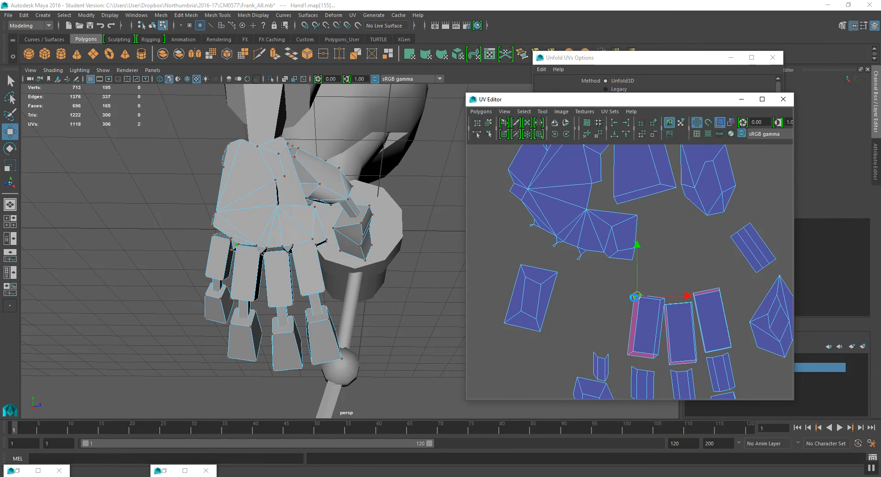
- Select a finger segment shell and unfold it with the same Unfold settings
{"action": "double_click", "coordinate": [634, 351]}
{"action": "left_click", "coordinate": [645, 80]}
{"action": "left_click", "coordinate": [652, 218]}
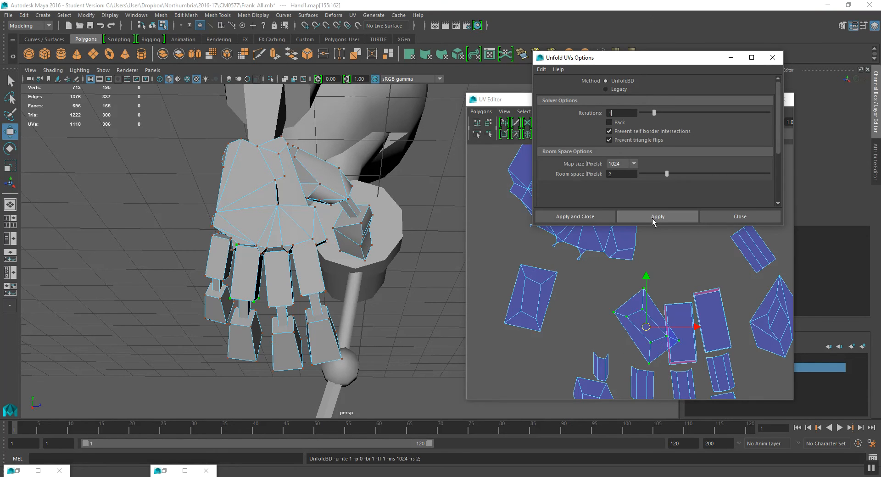
- Move the unfolded finger shell left into the row beside the other segment shells
{"action": "middle_click_drag", "start_coordinate": [656, 337], "coordinate": [647, 320], "text": "alt"}
{"action": "left_click_drag", "start_coordinate": [637, 309], "coordinate": [581, 287]}
{"action": "key", "text": "e"}
{"action": "key", "text": "w"}
{"action": "left_click_drag", "start_coordinate": [670, 304], "coordinate": [670, 304]}
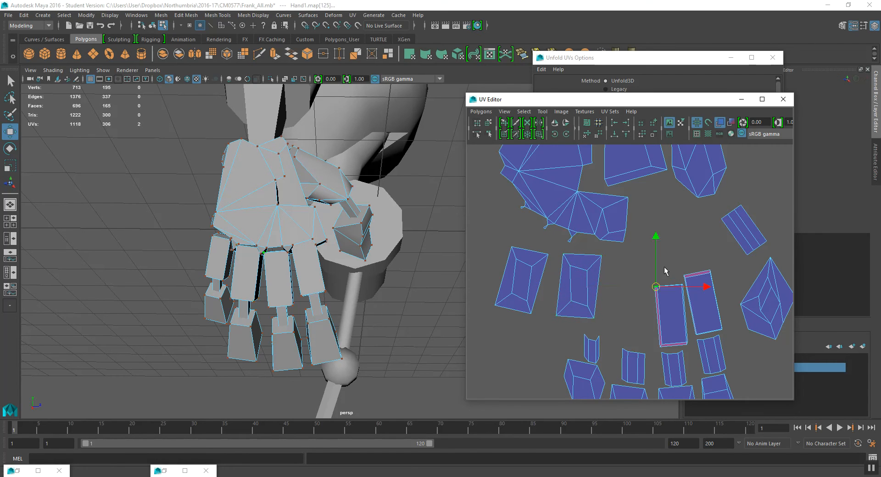
- Select the next finger segment shell and unfold it
{"action": "double_click", "coordinate": [663, 347]}
{"action": "left_click", "coordinate": [622, 58]}
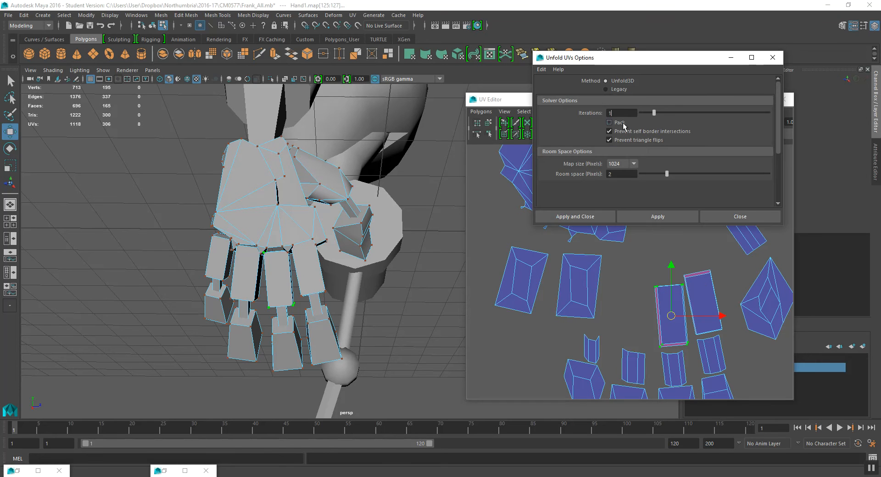
{"action": "left_click", "coordinate": [637, 217]}
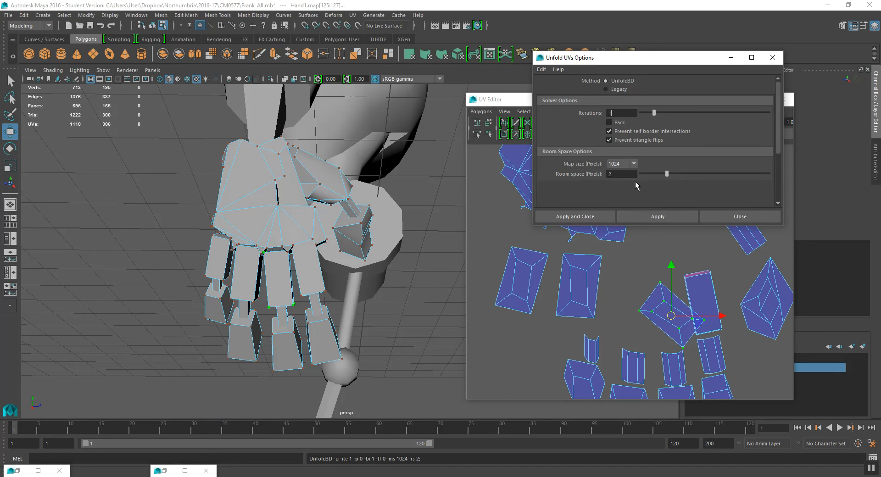
- Move the unfolded shell left and rotate it upright next to the other segment shells
{"action": "left_click_drag", "start_coordinate": [671, 318], "coordinate": [637, 283]}
{"action": "key", "text": "e"}
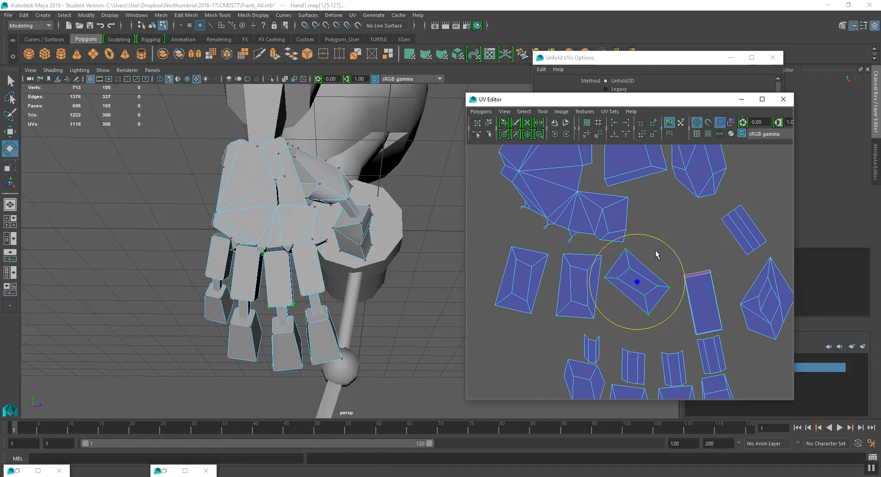
{"action": "left_click_drag", "start_coordinate": [671, 246], "coordinate": [684, 279]}
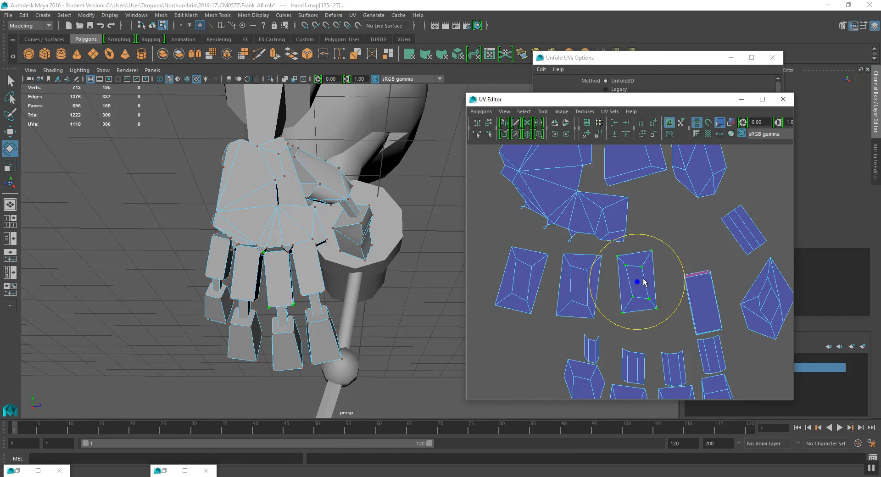
{"action": "key", "text": "w"}
- Select the rightmost finger segment shell and unfold it
{"action": "left_click", "coordinate": [685, 278]}
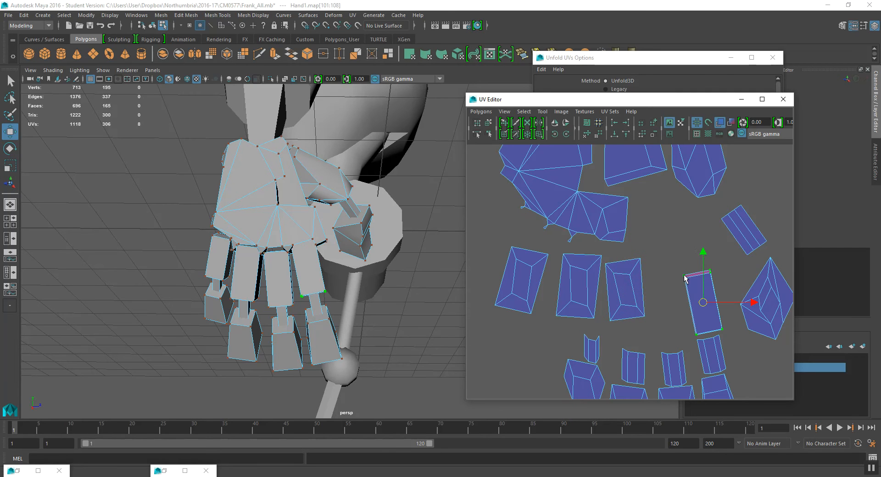
{"action": "left_click", "coordinate": [679, 57]}
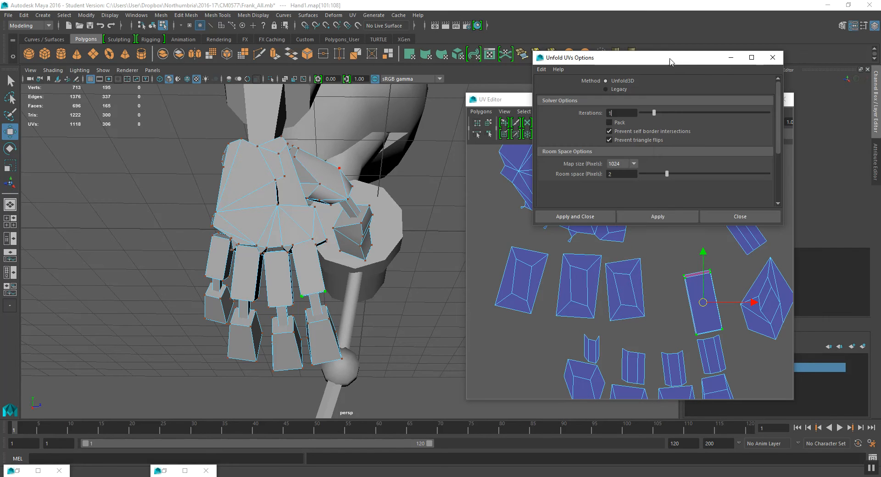
{"action": "left_click", "coordinate": [676, 220]}
{"action": "left_click", "coordinate": [705, 307]}
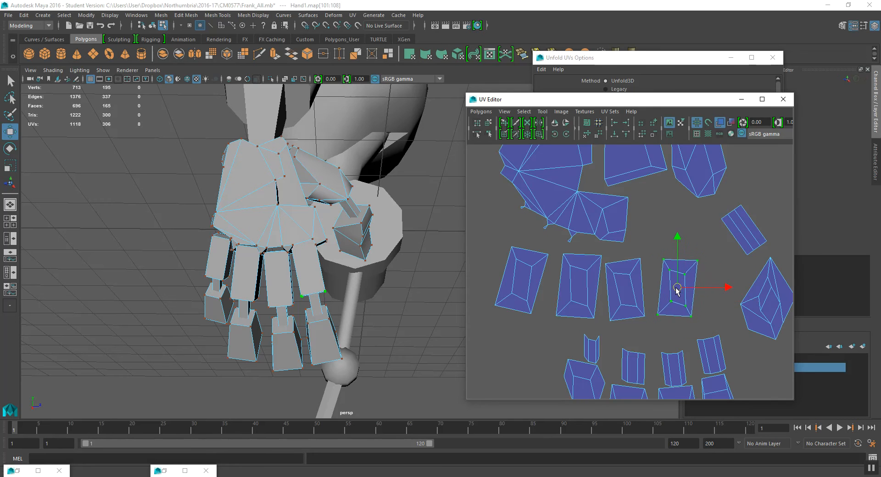
- Examine the overall arrangement of the hand's UV shells across the UV Editor
{"action": "scroll", "coordinate": [686, 257], "scroll_direction": "down", "scroll_amount": 3}
{"action": "scroll", "coordinate": [684, 252], "scroll_direction": "down", "scroll_amount": 4}
{"action": "middle_click_drag", "start_coordinate": [709, 329], "coordinate": [608, 274], "text": "alt"}
{"action": "scroll", "coordinate": [596, 277], "scroll_direction": "up", "scroll_amount": 3}
{"action": "middle_click_drag", "start_coordinate": [514, 288], "coordinate": [622, 280], "text": "alt"}
{"action": "scroll", "coordinate": [623, 281], "scroll_direction": "up", "scroll_amount": 5}
{"action": "left_click_drag", "start_coordinate": [622, 266], "coordinate": [632, 281]}
{"action": "scroll", "coordinate": [638, 278], "scroll_direction": "down", "scroll_amount": 5}
{"action": "middle_click_drag", "start_coordinate": [580, 277], "coordinate": [606, 336], "text": "alt"}
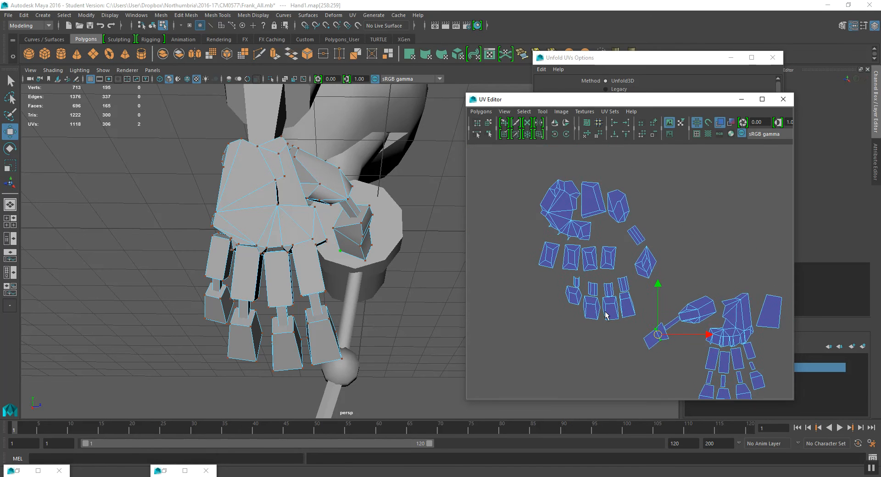
{"action": "scroll", "coordinate": [597, 291], "scroll_direction": "up", "scroll_amount": 5}
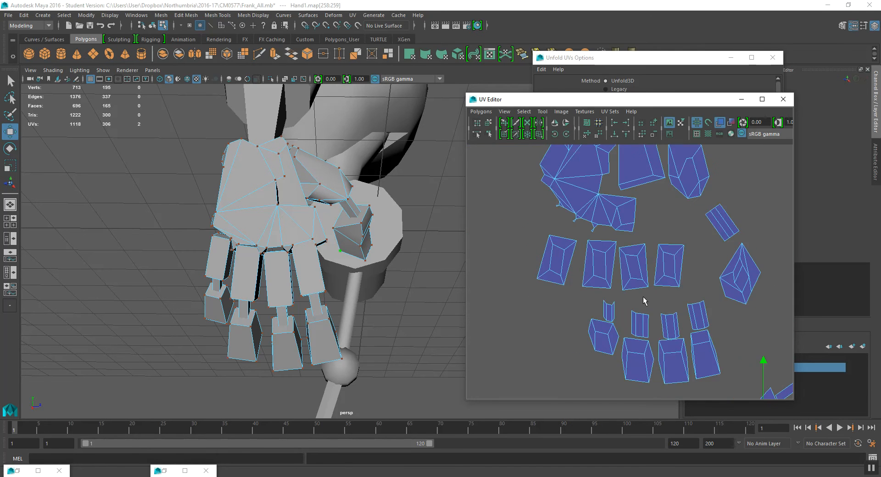
{"action": "scroll", "coordinate": [582, 281], "scroll_direction": "down", "scroll_amount": 6}
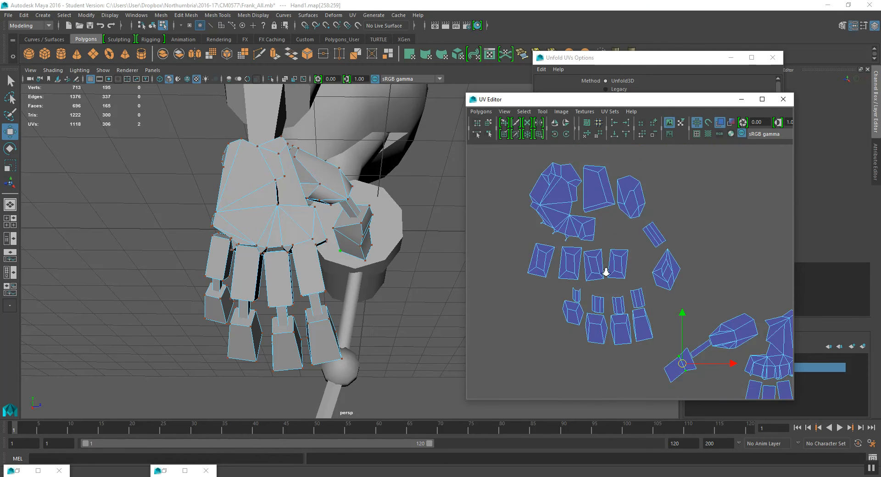
{"action": "middle_click_drag", "start_coordinate": [671, 290], "coordinate": [661, 274], "text": "alt"}
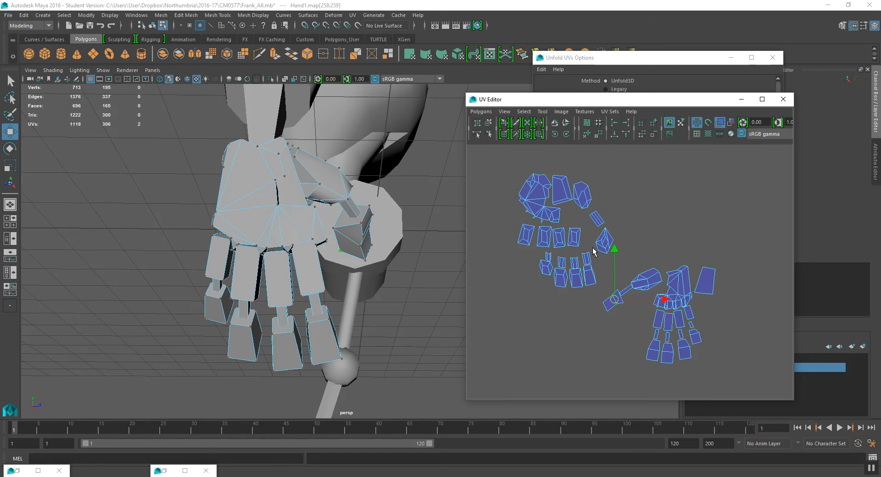
{"action": "scroll", "coordinate": [593, 228], "scroll_direction": "up", "scroll_amount": 6}
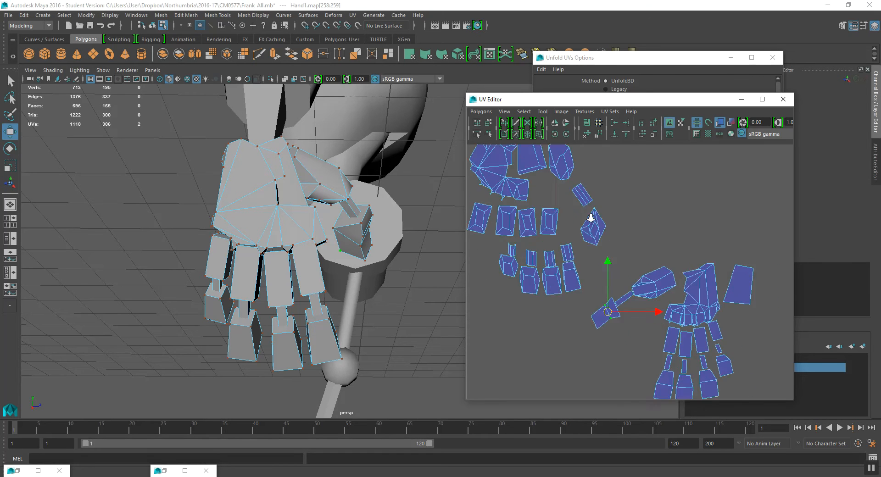
{"action": "left_click_drag", "start_coordinate": [567, 212], "coordinate": [615, 268]}
{"action": "key", "text": "e"}
{"action": "left_click_drag", "start_coordinate": [631, 220], "coordinate": [627, 243]}
{"action": "key", "text": "ctrl+z"}
- Select the UVs of the diamond-shaped shell beside the palm and unfold them
{"action": "key", "text": "q"}
{"action": "left_click_drag", "start_coordinate": [599, 273], "coordinate": [616, 260]}
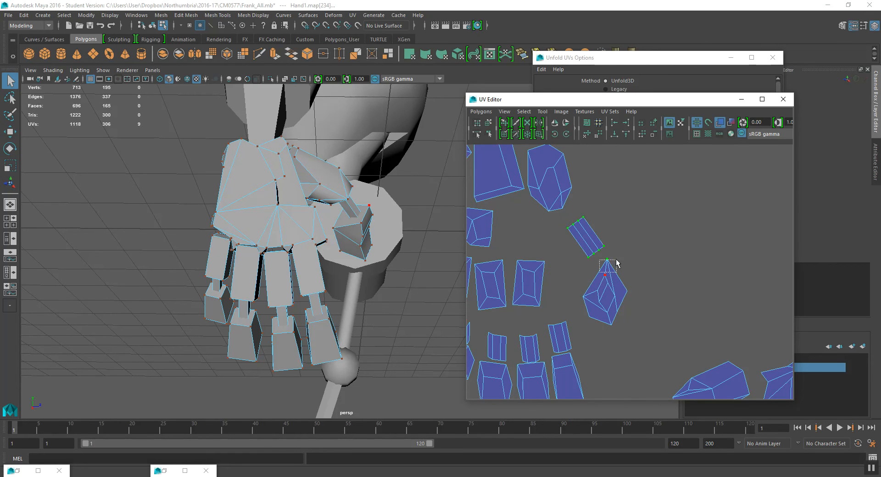
{"action": "left_click_drag", "start_coordinate": [563, 268], "coordinate": [663, 330]}
{"action": "left_click_drag", "start_coordinate": [571, 326], "coordinate": [573, 327], "text": "shift"}
{"action": "left_click", "coordinate": [606, 260], "text": "shift"}
{"action": "left_click", "coordinate": [621, 59]}
{"action": "left_click", "coordinate": [648, 215]}
- Select a fingertip shell, convert the selection to UVs and unfold it
{"action": "middle_click_drag", "start_coordinate": [563, 356], "coordinate": [639, 304], "text": "alt"}
{"action": "left_click_drag", "start_coordinate": [618, 264], "coordinate": [648, 292]}
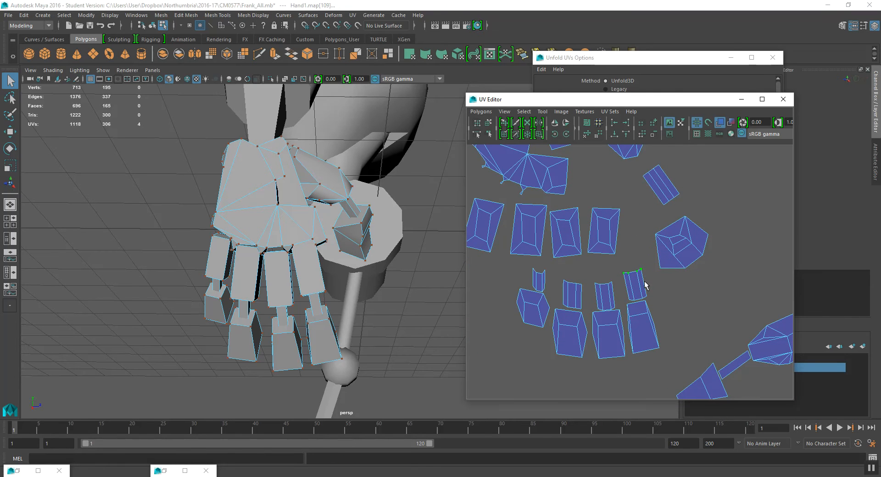
{"action": "left_click", "coordinate": [523, 112]}
{"action": "left_click", "coordinate": [571, 154]}
{"action": "left_click", "coordinate": [585, 80]}
{"action": "left_click", "coordinate": [653, 216]}
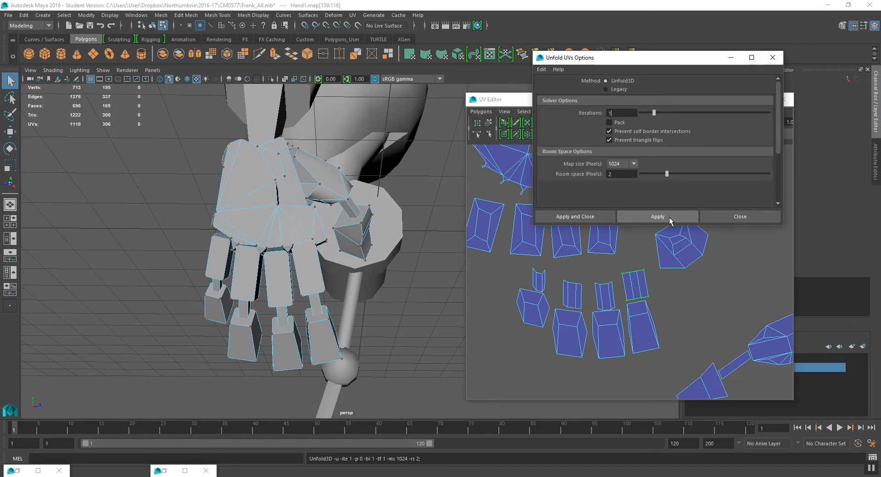
- Select the next fingertip shell and unfold it
{"action": "middle_click_drag", "start_coordinate": [583, 286], "coordinate": [582, 280], "text": "alt"}
{"action": "left_click_drag", "start_coordinate": [597, 270], "coordinate": [615, 289]}
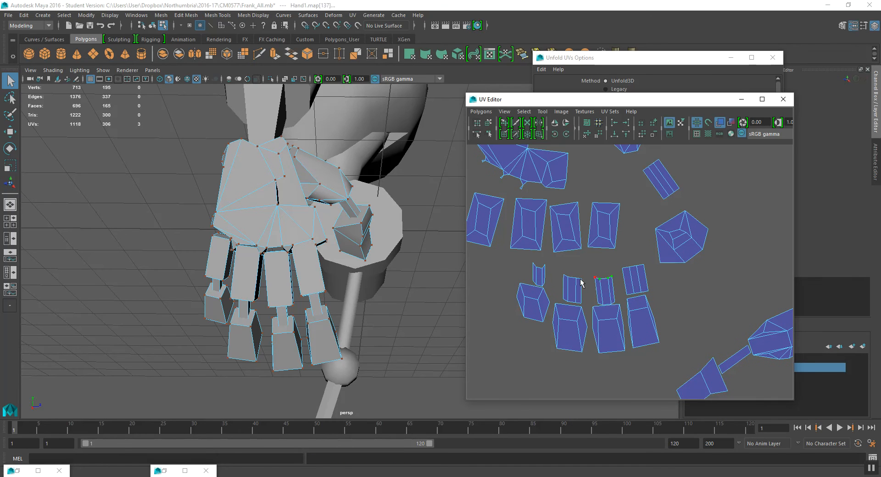
{"action": "left_click", "coordinate": [642, 57]}
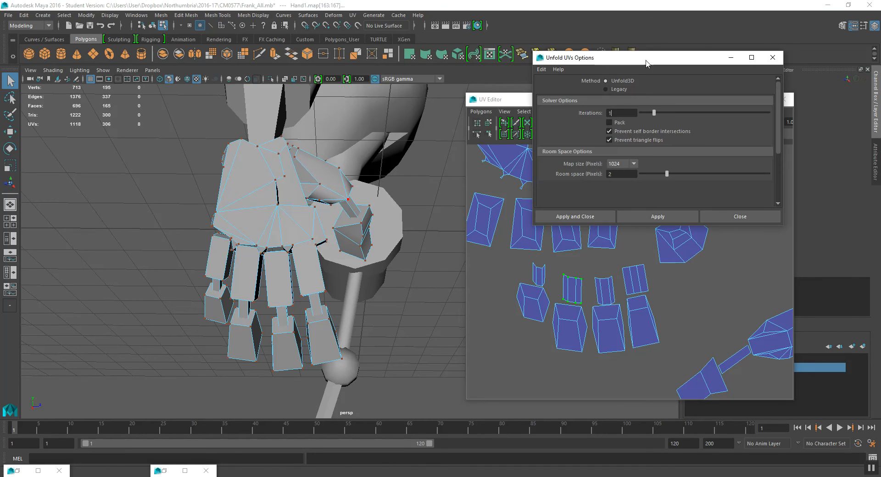
{"action": "left_click", "coordinate": [656, 216]}
- Select another fingertip shell and unfold it
{"action": "left_click", "coordinate": [613, 280]}
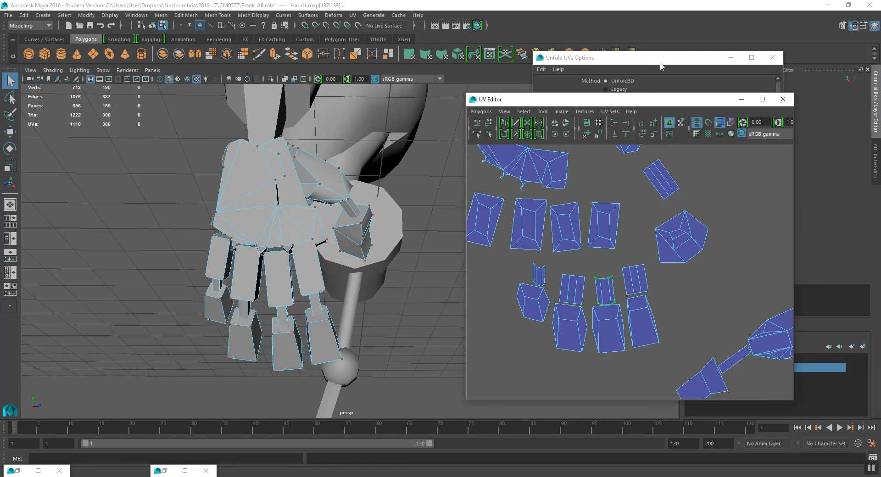
{"action": "left_click_drag", "start_coordinate": [661, 64], "coordinate": [662, 71]}
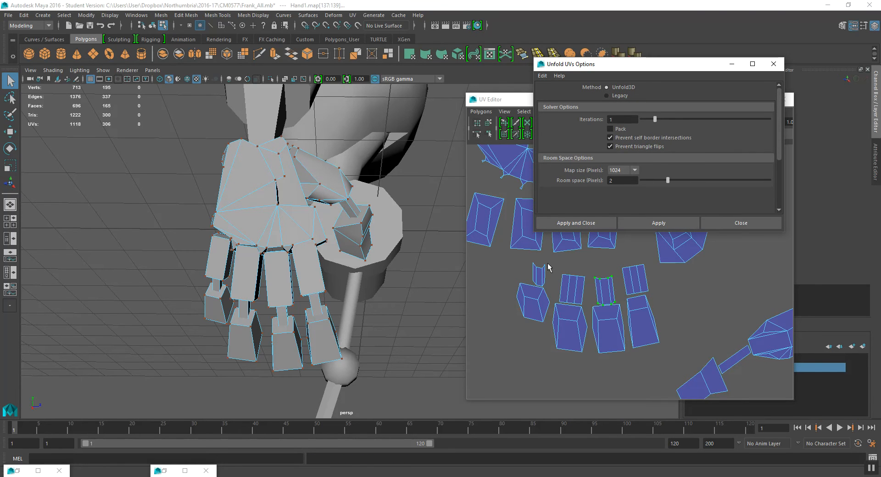
{"action": "left_click", "coordinate": [660, 222]}
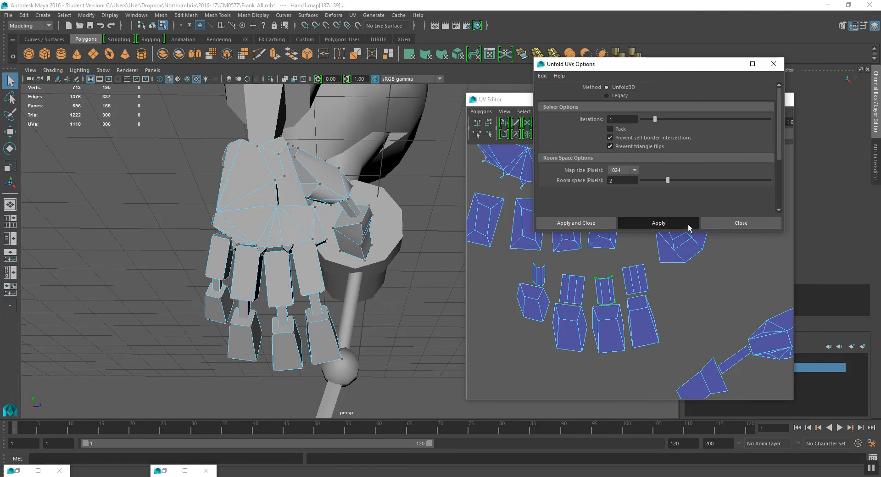
- Select the small leftmost fingertip shell and unfold it
{"action": "left_click", "coordinate": [544, 264]}
{"action": "left_click", "coordinate": [656, 79]}
{"action": "left_click", "coordinate": [660, 222]}
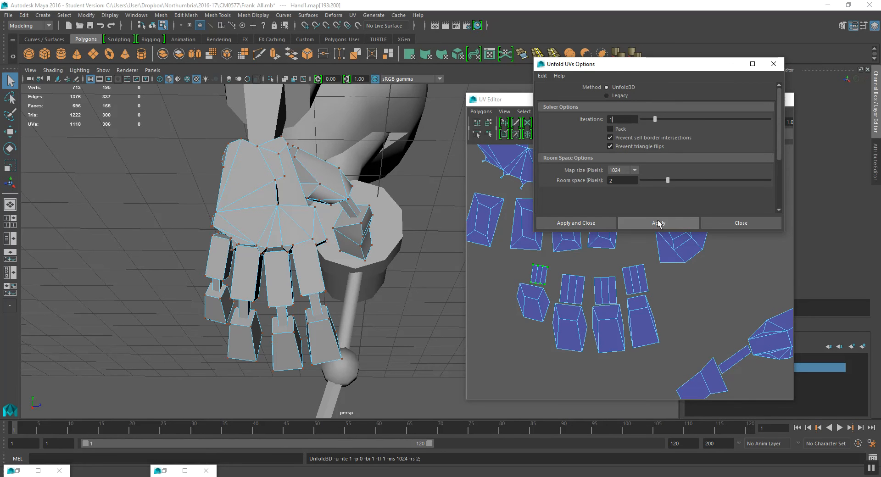
- Move the fingertip shells up towards the finger segment row and close the Unfold UVs Options
{"action": "middle_click_drag", "start_coordinate": [708, 361], "coordinate": [554, 292], "text": "alt"}
{"action": "middle_click_drag", "start_coordinate": [649, 298], "coordinate": [629, 236], "text": "alt"}
{"action": "middle_click_drag", "start_coordinate": [641, 271], "coordinate": [662, 256], "text": "alt"}
{"action": "left_click", "coordinate": [655, 69]}
{"action": "left_click", "coordinate": [741, 223]}
- Select the palm shell, rotate it and move it into position
{"action": "scroll", "coordinate": [617, 227], "scroll_direction": "down", "scroll_amount": 5}
{"action": "scroll", "coordinate": [605, 239], "scroll_direction": "up", "scroll_amount": 8}
{"action": "scroll", "coordinate": [641, 337], "scroll_direction": "down", "scroll_amount": 4}
{"action": "scroll", "coordinate": [552, 248], "scroll_direction": "up", "scroll_amount": 5}
{"action": "double_click", "coordinate": [559, 222]}
{"action": "key", "text": "e"}
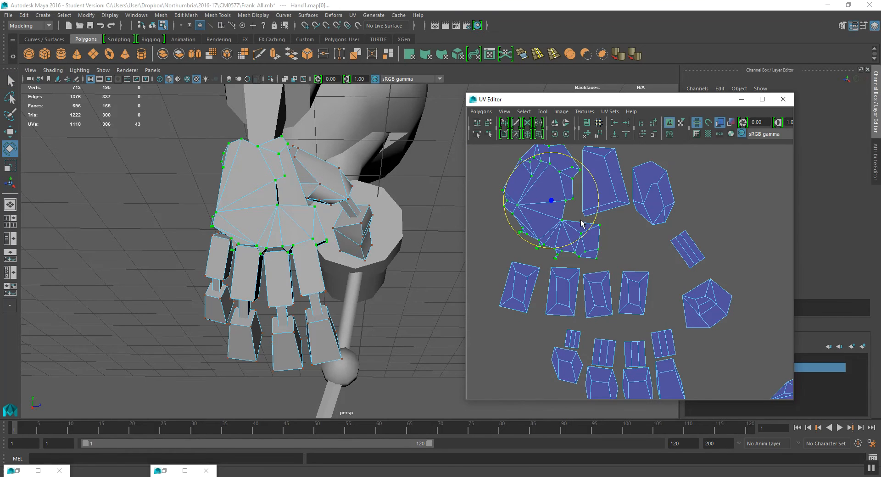
{"action": "middle_click_drag", "start_coordinate": [615, 220], "coordinate": [632, 255], "text": "alt"}
{"action": "left_click_drag", "start_coordinate": [607, 208], "coordinate": [599, 200]}
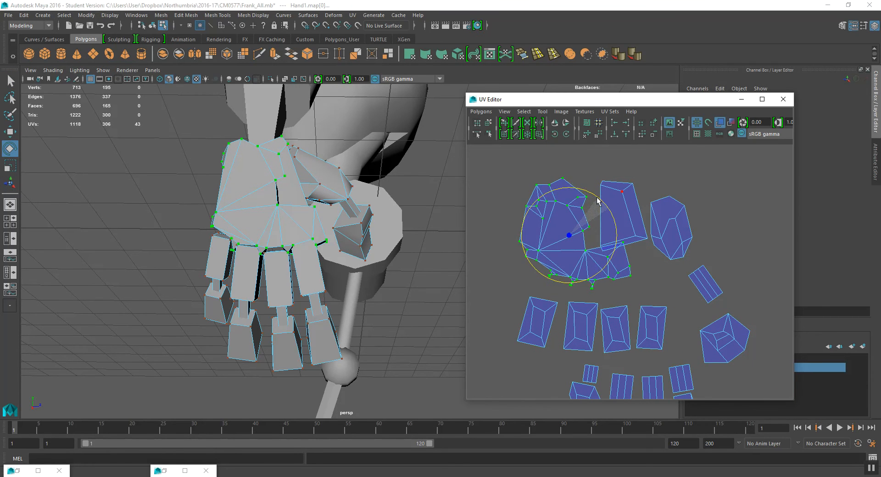
{"action": "key", "text": "w"}
{"action": "left_click_drag", "start_coordinate": [575, 233], "coordinate": [565, 244]}
- Select the tall shell above the palm and move it clear of the palm shell
{"action": "double_click", "coordinate": [601, 184]}
{"action": "left_click_drag", "start_coordinate": [621, 216], "coordinate": [605, 223]}
{"action": "scroll", "coordinate": [647, 243], "scroll_direction": "up", "scroll_amount": 1}
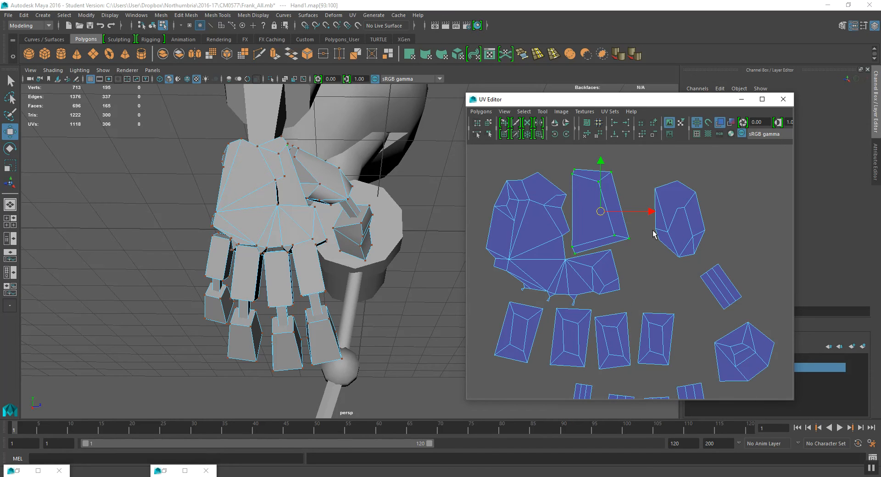
- Reposition the top-right shell and move the small angled finger shell beside the palm
{"action": "double_click", "coordinate": [656, 229]}
{"action": "left_click_drag", "start_coordinate": [675, 226], "coordinate": [647, 212]}
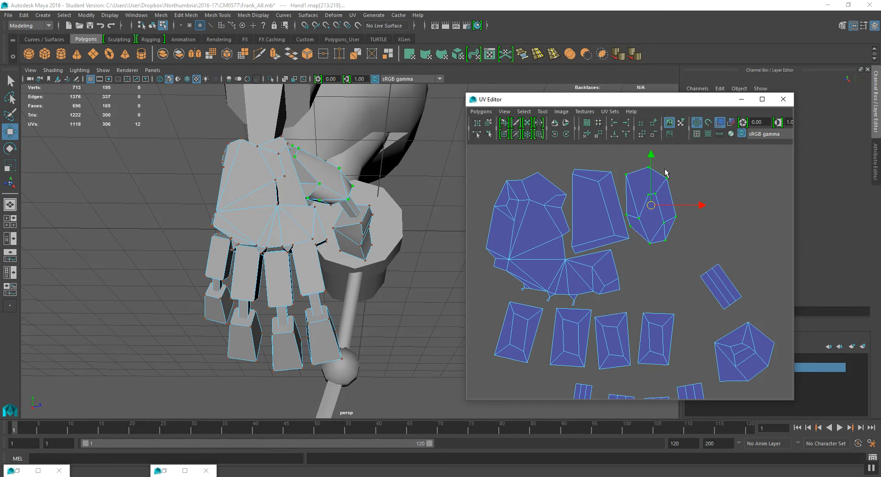
{"action": "middle_click_drag", "start_coordinate": [677, 274], "coordinate": [673, 268], "text": "alt"}
{"action": "left_click_drag", "start_coordinate": [694, 252], "coordinate": [740, 308]}
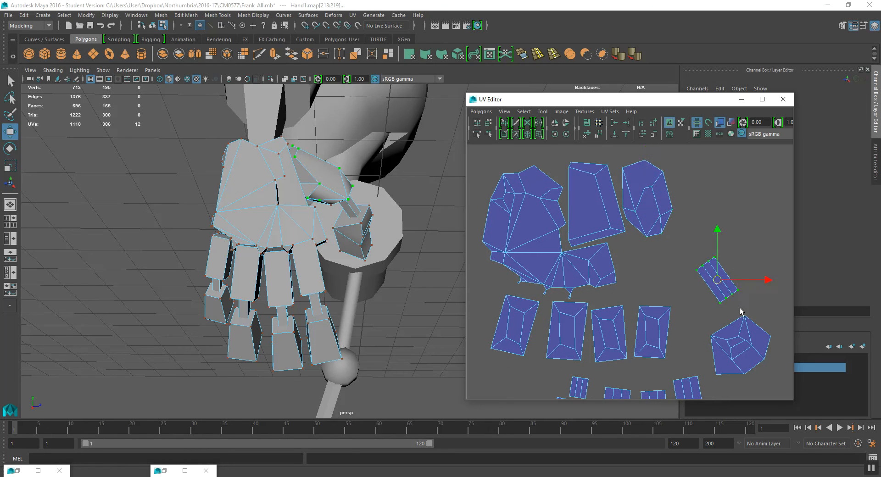
- Rotate the small angled finger shell upright and place it beside the palm
{"action": "key", "text": "e"}
{"action": "left_click_drag", "start_coordinate": [757, 251], "coordinate": [635, 263]}
{"action": "key", "text": "w"}
- Select a finger segment shell, straighten its rotation and nudge it into line with the row
{"action": "key", "text": "e"}
{"action": "key", "text": "q"}
{"action": "left_click_drag", "start_coordinate": [633, 362], "coordinate": [679, 298]}
{"action": "scroll", "coordinate": [643, 312], "scroll_direction": "up", "scroll_amount": 2}
{"action": "middle_click_drag", "start_coordinate": [641, 304], "coordinate": [654, 264], "text": "alt"}
{"action": "key", "text": "e"}
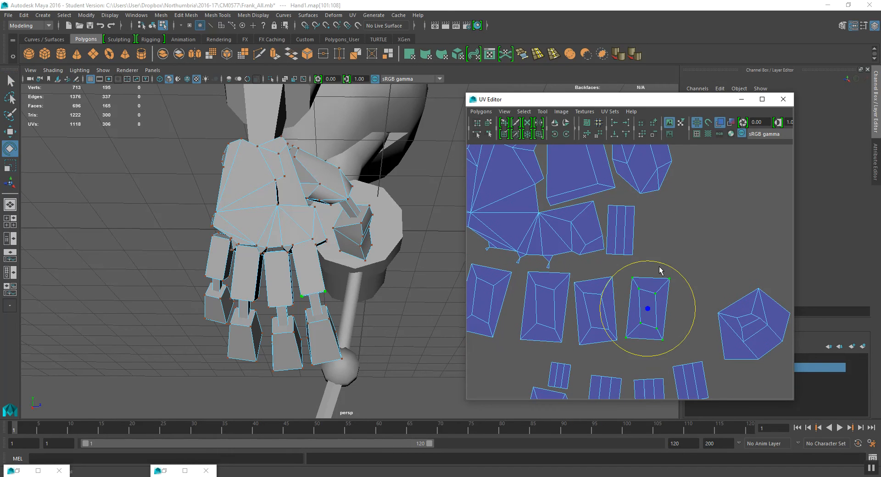
{"action": "left_click_drag", "start_coordinate": [671, 270], "coordinate": [664, 266]}
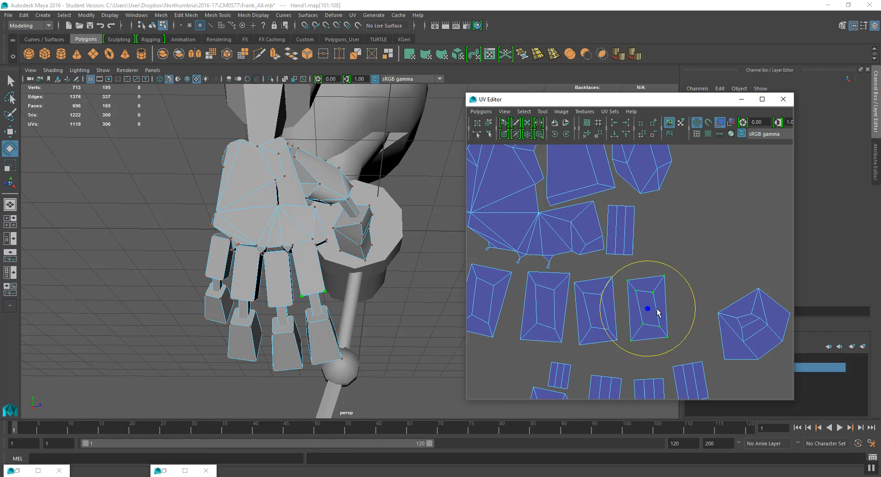
{"action": "key", "text": "w"}
{"action": "left_click_drag", "start_coordinate": [649, 308], "coordinate": [641, 309]}
- Lay out all the hand UV shells into the 0–1 UV space
{"action": "scroll", "coordinate": [640, 308], "scroll_direction": "down", "scroll_amount": 4}
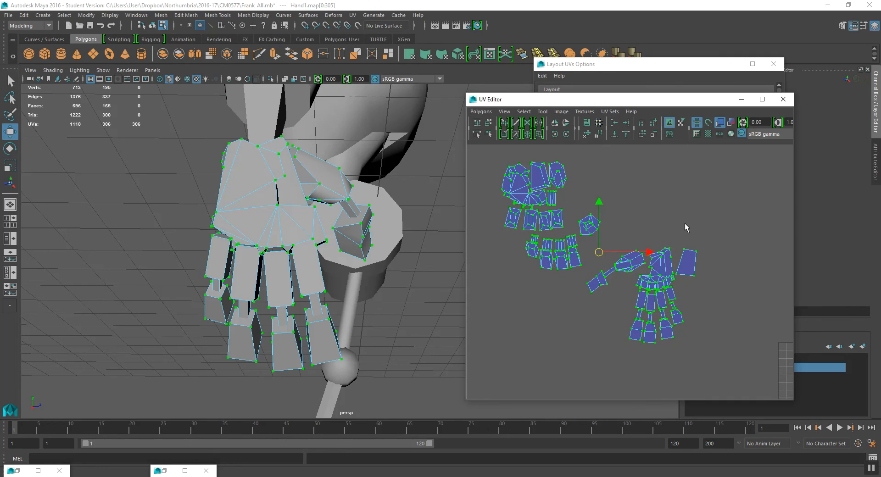
{"action": "left_click", "coordinate": [480, 111]}
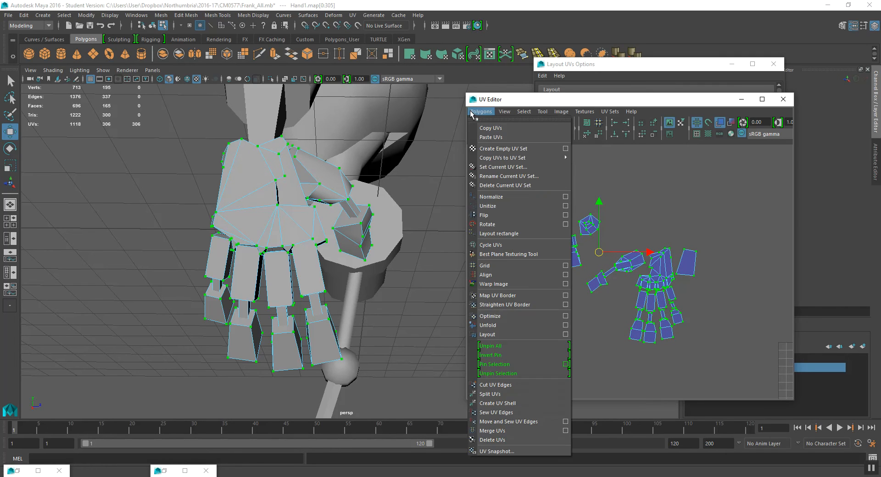
{"action": "left_click", "coordinate": [515, 335]}
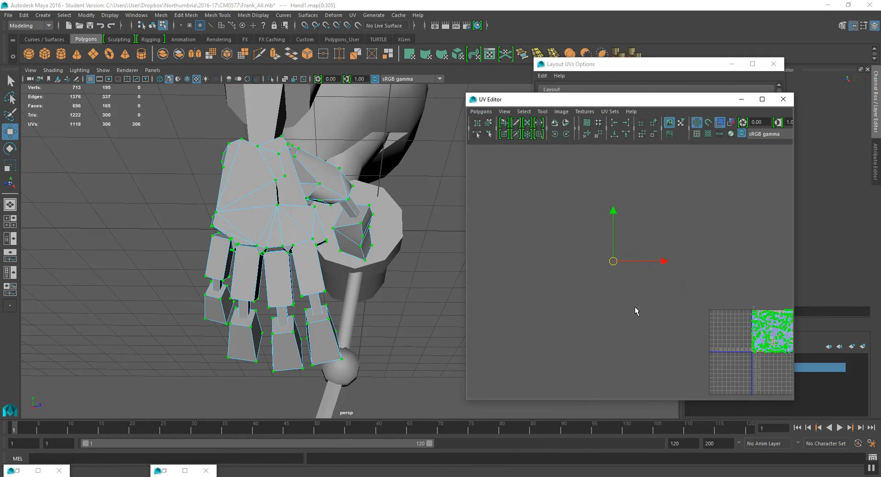
{"action": "scroll", "coordinate": [655, 256], "scroll_direction": "up", "scroll_amount": 5}
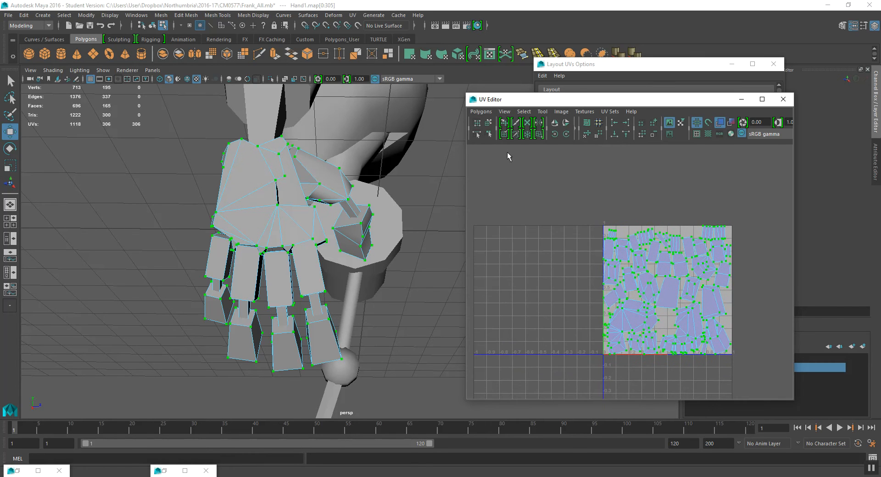
{"action": "left_click", "coordinate": [482, 111]}
{"action": "left_click", "coordinate": [565, 335]}
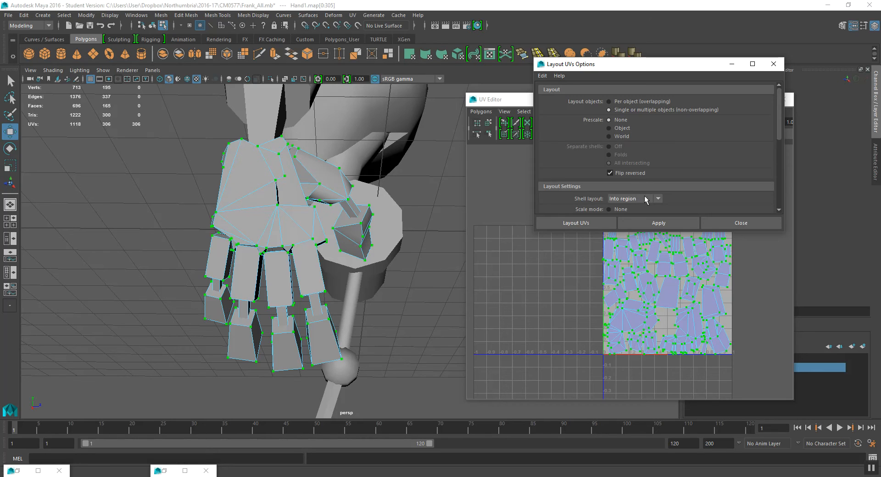
{"action": "left_click", "coordinate": [736, 224]}
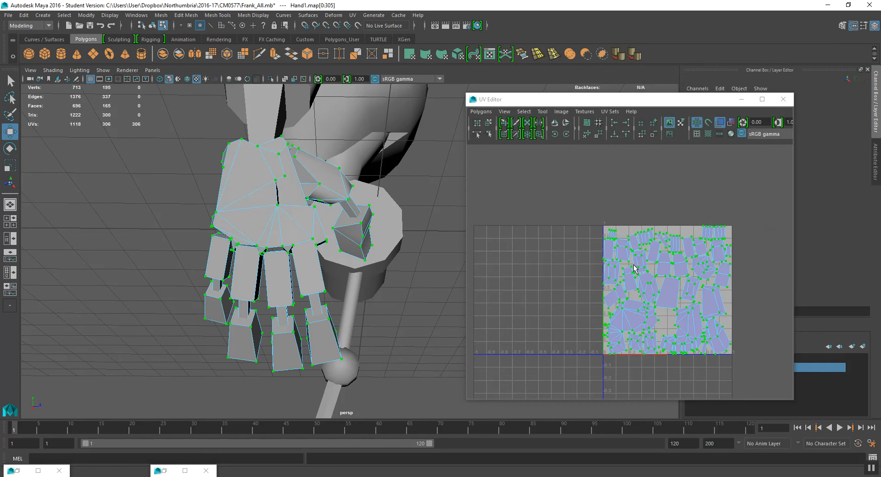
- Move the hand UV shells aside, then undo that move and the previous Layout UVs operation
{"action": "left_click", "coordinate": [673, 302]}
{"action": "left_click_drag", "start_coordinate": [668, 294], "coordinate": [517, 258]}
{"action": "scroll", "coordinate": [597, 274], "scroll_direction": "up", "scroll_amount": 2}
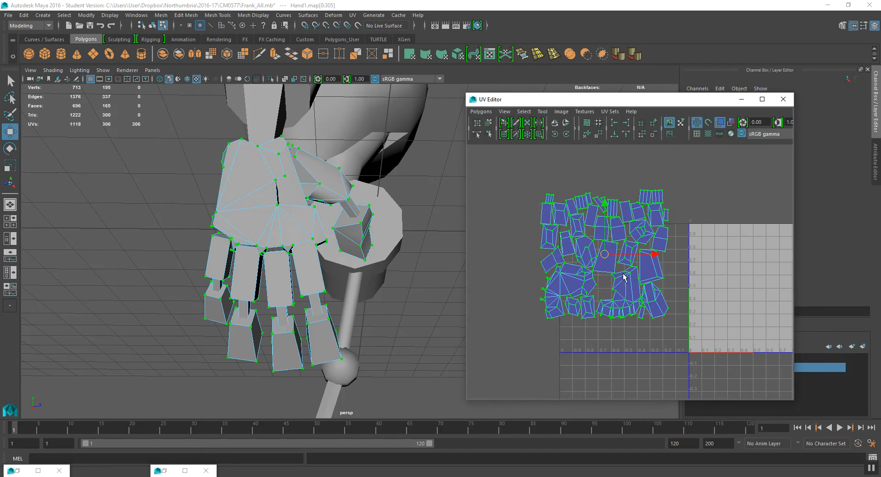
{"action": "scroll", "coordinate": [597, 275], "scroll_direction": "up", "scroll_amount": 2}
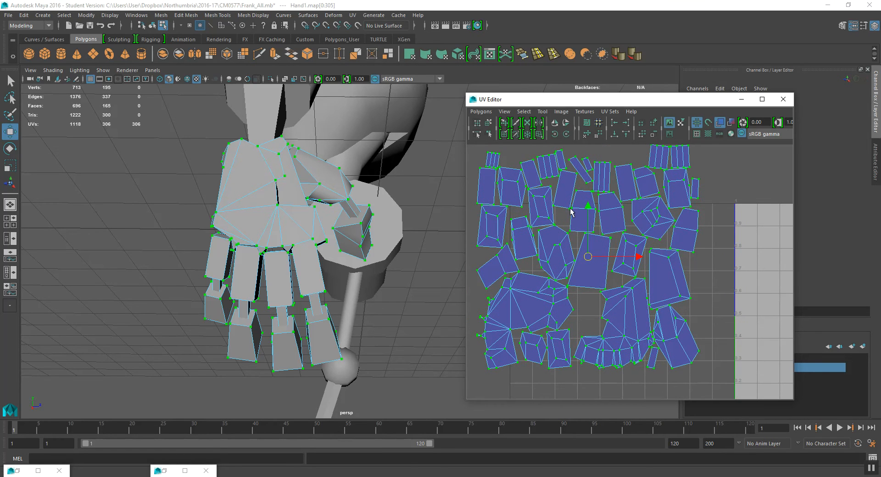
{"action": "scroll", "coordinate": [573, 224], "scroll_direction": "down", "scroll_amount": 3}
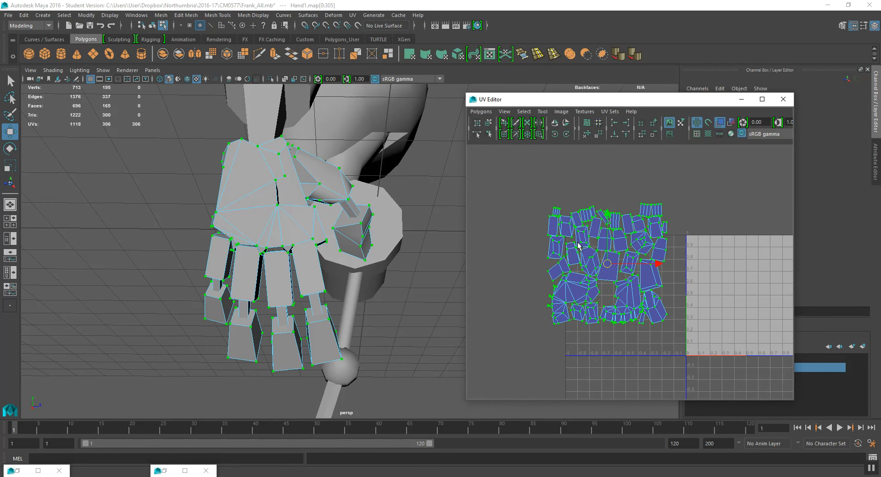
{"action": "key", "text": "ctrl+z"}
{"action": "scroll", "coordinate": [577, 241], "scroll_direction": "down", "scroll_amount": 2}
{"action": "key", "text": "ctrl+z"}
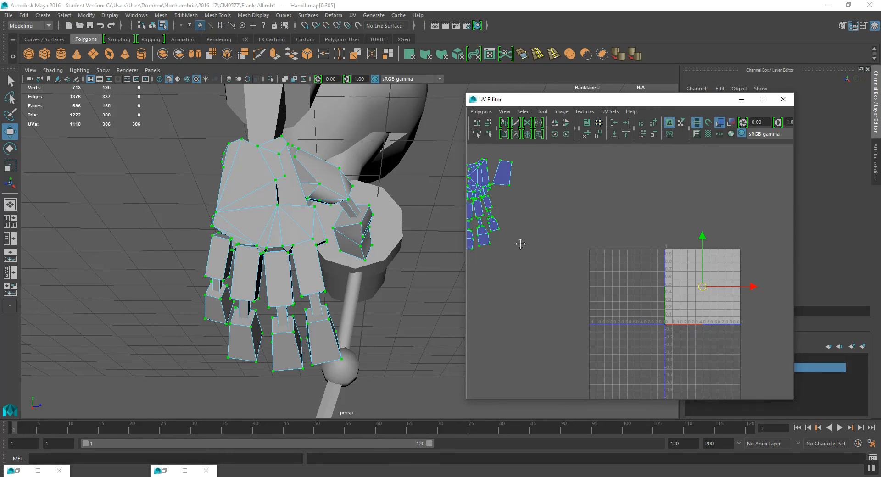
- Select both hand meshes so their UV shell groups show together in the UV Editor
{"action": "middle_click_drag", "start_coordinate": [521, 243], "coordinate": [716, 274], "text": "alt"}
{"action": "scroll", "coordinate": [658, 247], "scroll_direction": "up", "scroll_amount": 4}
{"action": "middle_click_drag", "start_coordinate": [636, 246], "coordinate": [586, 261], "text": "alt"}
{"action": "scroll", "coordinate": [551, 250], "scroll_direction": "up", "scroll_amount": 3}
{"action": "scroll", "coordinate": [587, 260], "scroll_direction": "down", "scroll_amount": 3}
{"action": "middle_click_drag", "start_coordinate": [532, 246], "coordinate": [649, 340], "text": "alt"}
{"action": "middle_click_drag", "start_coordinate": [550, 189], "coordinate": [607, 278], "text": "alt"}
{"action": "scroll", "coordinate": [625, 282], "scroll_direction": "up", "scroll_amount": 5}
{"action": "scroll", "coordinate": [602, 262], "scroll_direction": "down", "scroll_amount": 2}
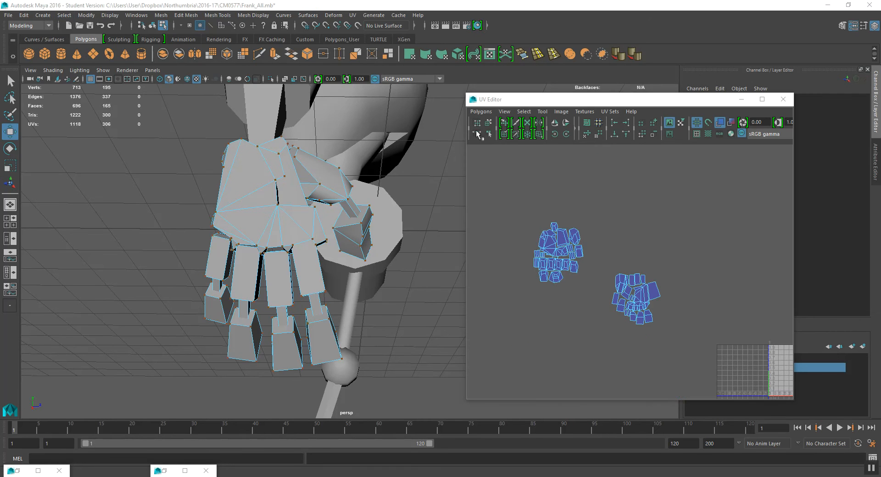
- Move one hand's UV shell group next to the other hand's group
{"action": "left_click_drag", "start_coordinate": [503, 196], "coordinate": [573, 280]}
{"action": "right_click", "coordinate": [689, 297]}
{"action": "left_click_drag", "start_coordinate": [515, 202], "coordinate": [590, 295]}
{"action": "left_click_drag", "start_coordinate": [569, 262], "coordinate": [660, 302]}
{"action": "scroll", "coordinate": [676, 303], "scroll_direction": "up", "scroll_amount": 5}
{"action": "scroll", "coordinate": [661, 275], "scroll_direction": "down", "scroll_amount": 3}
{"action": "left_click", "coordinate": [677, 203]}
{"action": "scroll", "coordinate": [674, 284], "scroll_direction": "down", "scroll_amount": 3}
{"action": "middle_click_drag", "start_coordinate": [673, 301], "coordinate": [629, 266], "text": "alt"}
{"action": "scroll", "coordinate": [599, 274], "scroll_direction": "up", "scroll_amount": 2}
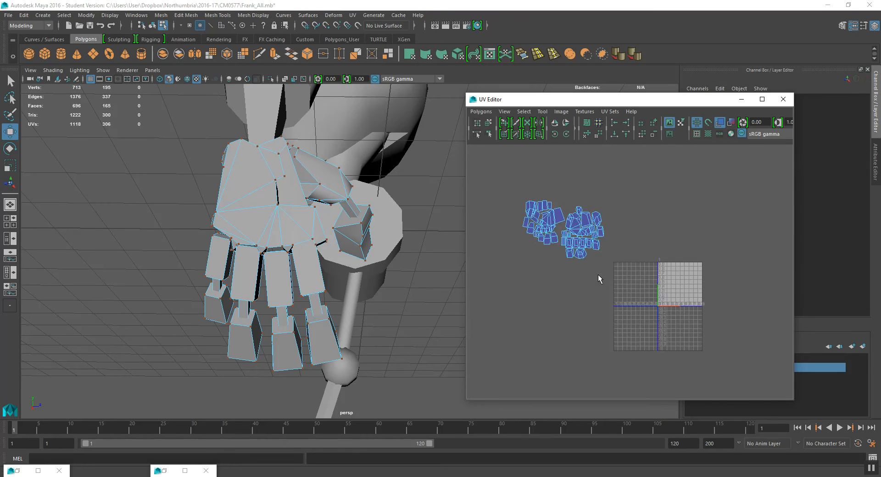
{"action": "scroll", "coordinate": [599, 275], "scroll_direction": "up", "scroll_amount": 5}
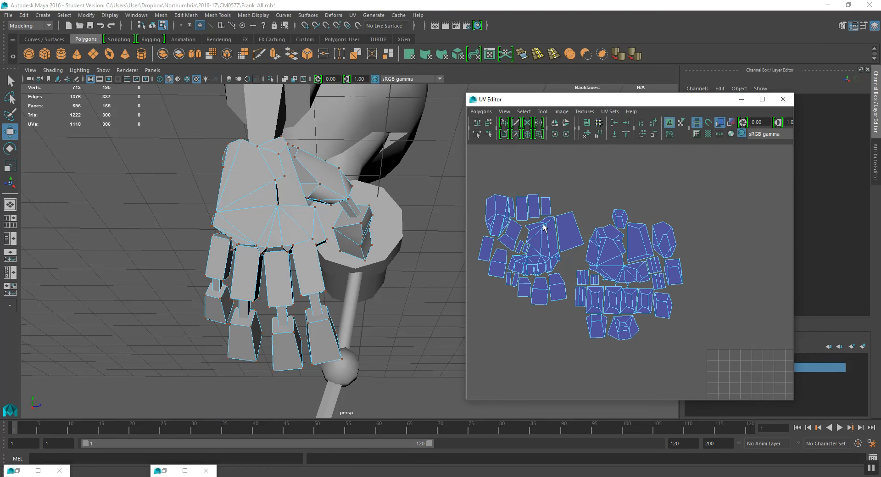
- Convert the left group's selection to whole shells and move it closer to the other hand's shells
{"action": "left_click_drag", "start_coordinate": [480, 180], "coordinate": [582, 317]}
{"action": "left_click", "coordinate": [524, 112]}
{"action": "left_click", "coordinate": [537, 156]}
{"action": "left_click_drag", "start_coordinate": [536, 254], "coordinate": [552, 219]}
{"action": "left_click", "coordinate": [628, 184]}
{"action": "scroll", "coordinate": [627, 208], "scroll_direction": "down", "scroll_amount": 3}
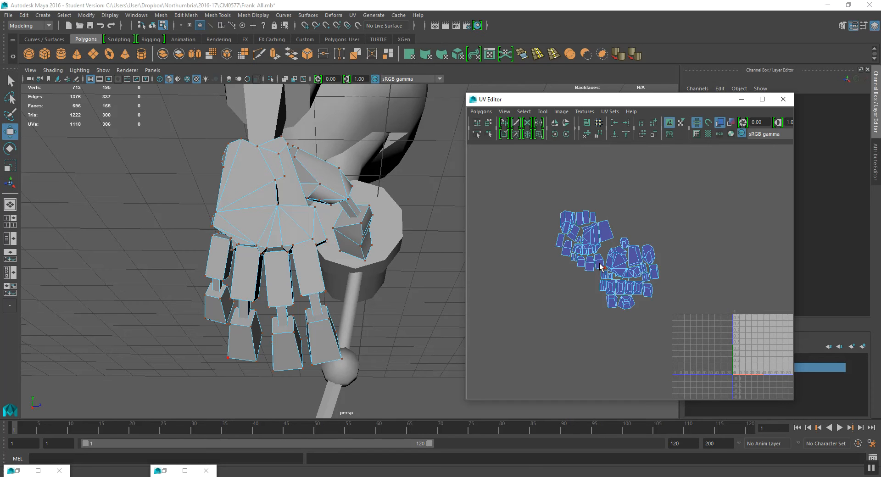
{"action": "middle_click_drag", "start_coordinate": [642, 263], "coordinate": [587, 251], "text": "alt"}
- Select all hand shells, move them into the 0–1 UV space and scale them down
{"action": "left_click_drag", "start_coordinate": [485, 184], "coordinate": [637, 323]}
{"action": "left_click_drag", "start_coordinate": [555, 253], "coordinate": [667, 359]}
{"action": "key", "text": "r"}
{"action": "middle_click_drag", "start_coordinate": [704, 360], "coordinate": [661, 305], "text": "alt"}
{"action": "left_click_drag", "start_coordinate": [275, 260], "coordinate": [279, 258], "text": "alt"}
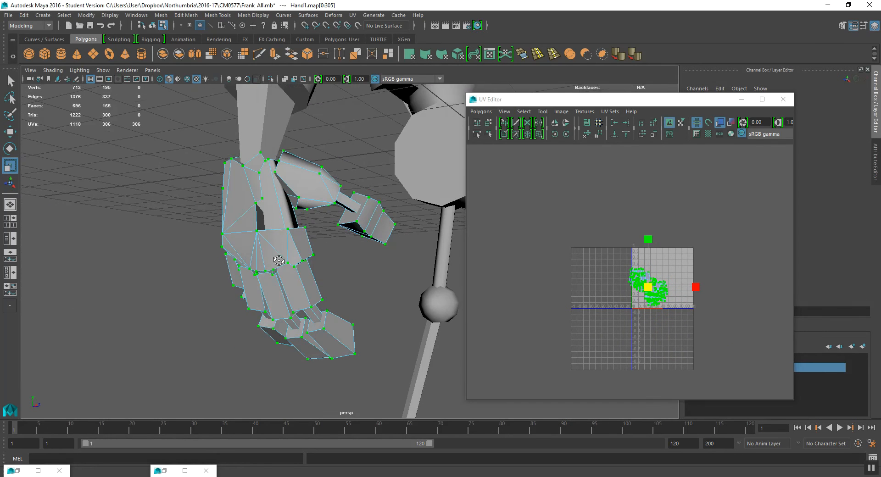
- Move the scaled hand shells toward the UV origin
{"action": "scroll", "coordinate": [392, 258], "scroll_direction": "down", "scroll_amount": 5}
{"action": "middle_click_drag", "start_coordinate": [392, 258], "coordinate": [384, 275], "text": "alt"}
{"action": "scroll", "coordinate": [662, 270], "scroll_direction": "up", "scroll_amount": 3}
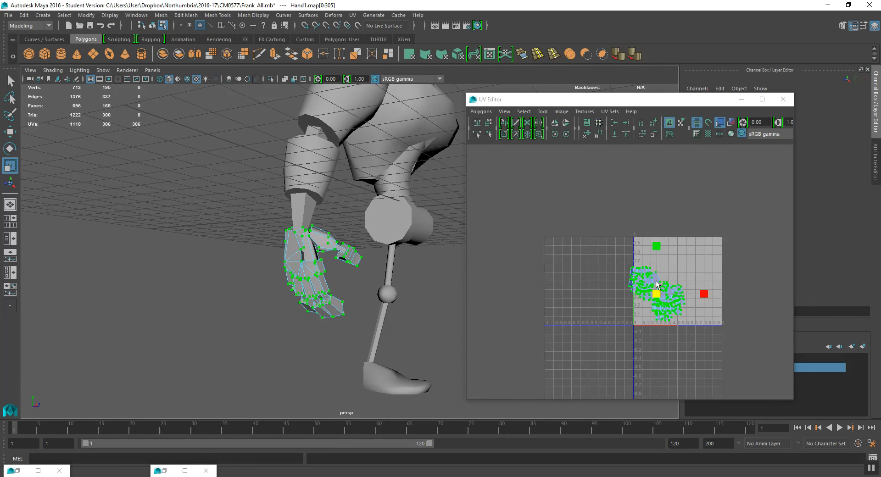
{"action": "left_click", "coordinate": [658, 298]}
{"action": "key", "text": "w"}
{"action": "left_click_drag", "start_coordinate": [658, 298], "coordinate": [602, 308]}
{"action": "left_click_drag", "start_coordinate": [398, 224], "coordinate": [401, 220], "text": "alt"}
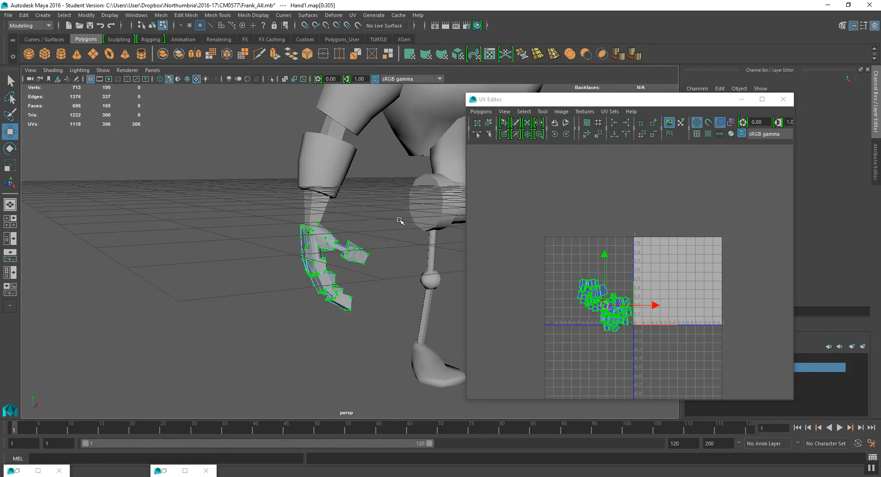
{"action": "middle_click_drag", "start_coordinate": [399, 221], "coordinate": [306, 259], "text": "alt"}
{"action": "scroll", "coordinate": [334, 254], "scroll_direction": "down", "scroll_amount": 4}
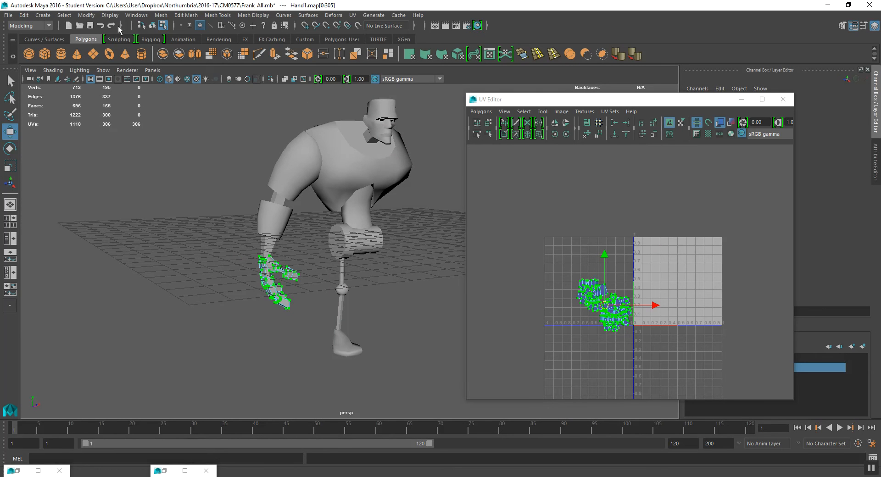
- Select the arm, hip, leg and hand meshes in object mode and save the scene
{"action": "left_click", "coordinate": [151, 26]}
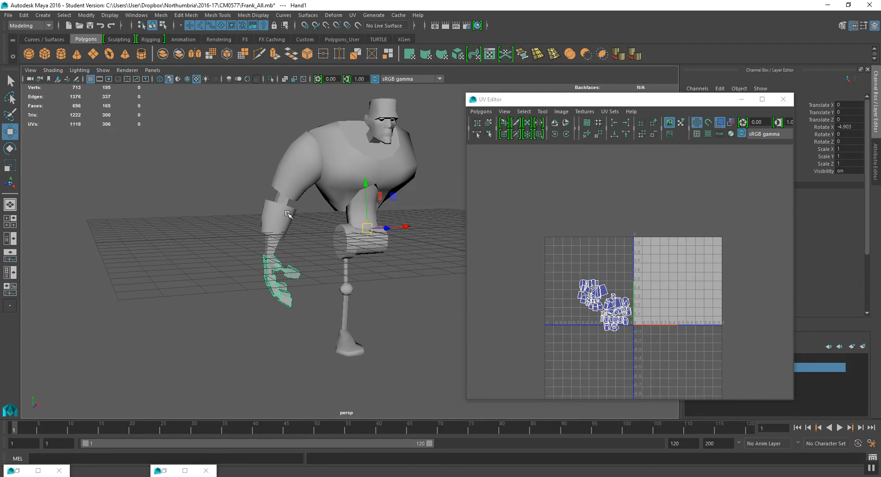
{"action": "left_click_drag", "start_coordinate": [350, 239], "coordinate": [376, 227], "text": "alt"}
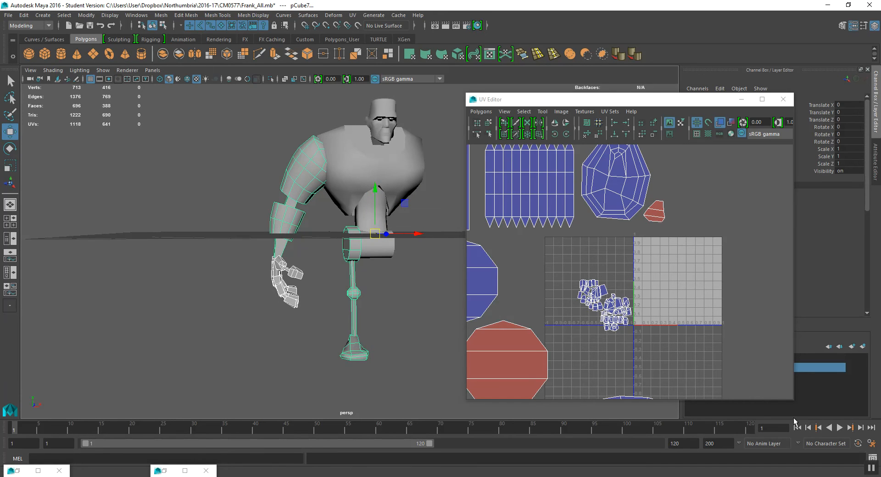
{"action": "key", "text": "ctrl+s"}
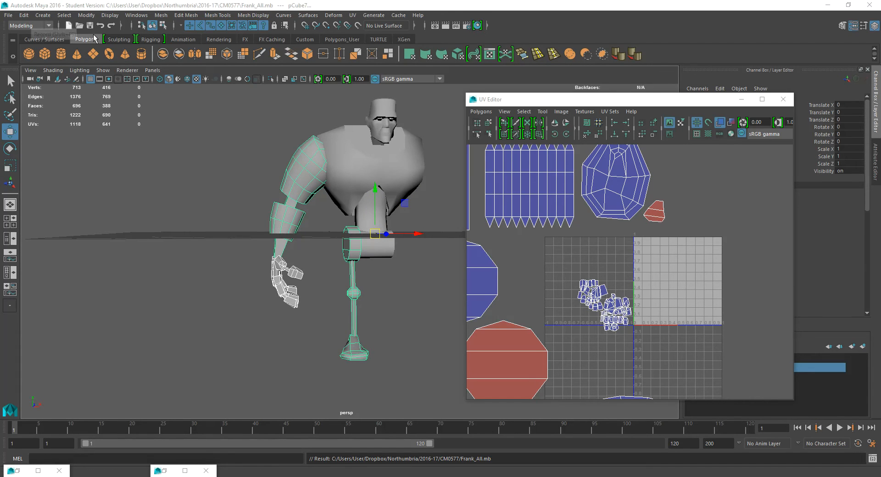
- Combine the selected meshes into a single object
{"action": "left_click_drag", "start_coordinate": [336, 253], "coordinate": [385, 236], "text": "alt"}
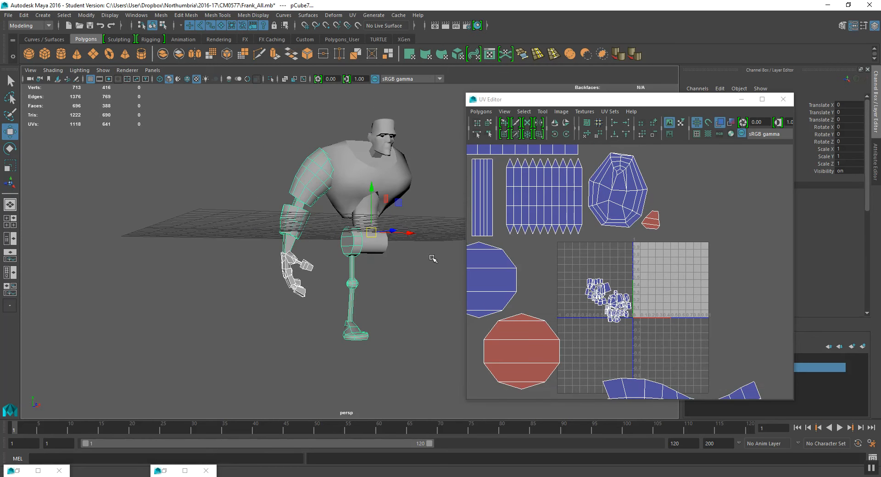
{"action": "scroll", "coordinate": [573, 257], "scroll_direction": "down", "scroll_amount": 6}
{"action": "scroll", "coordinate": [613, 223], "scroll_direction": "down", "scroll_amount": 1}
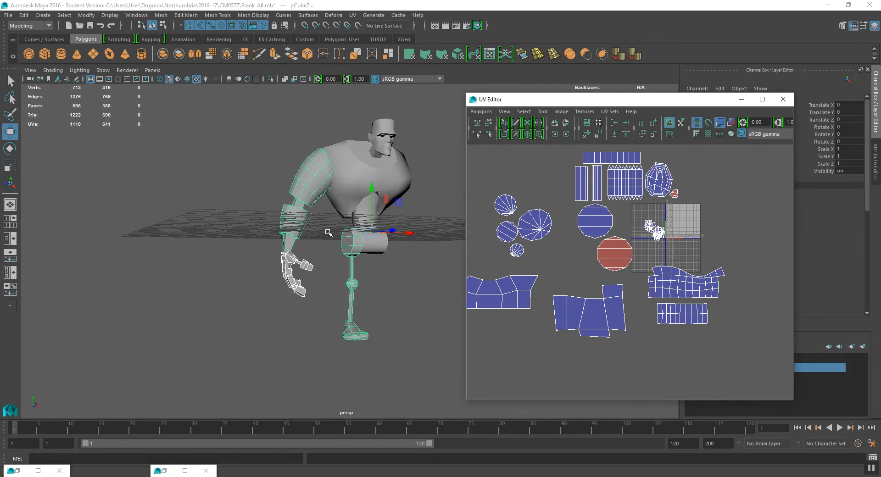
{"action": "left_click", "coordinate": [163, 53]}
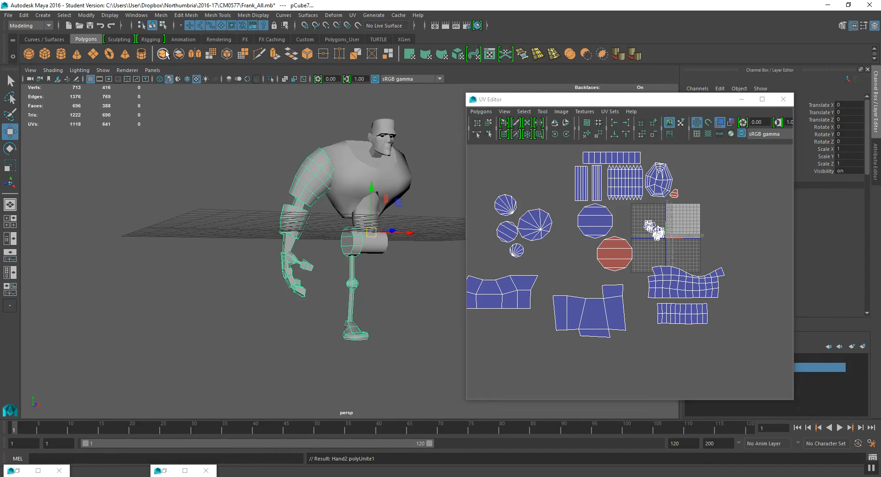
- Examine the combined mesh's UV layout in the UV Editor
{"action": "scroll", "coordinate": [637, 298], "scroll_direction": "up", "scroll_amount": 4}
{"action": "middle_click_drag", "start_coordinate": [637, 298], "coordinate": [682, 329], "text": "alt"}
{"action": "scroll", "coordinate": [660, 318], "scroll_direction": "down", "scroll_amount": 3}
{"action": "middle_click_drag", "start_coordinate": [555, 294], "coordinate": [592, 297], "text": "alt"}
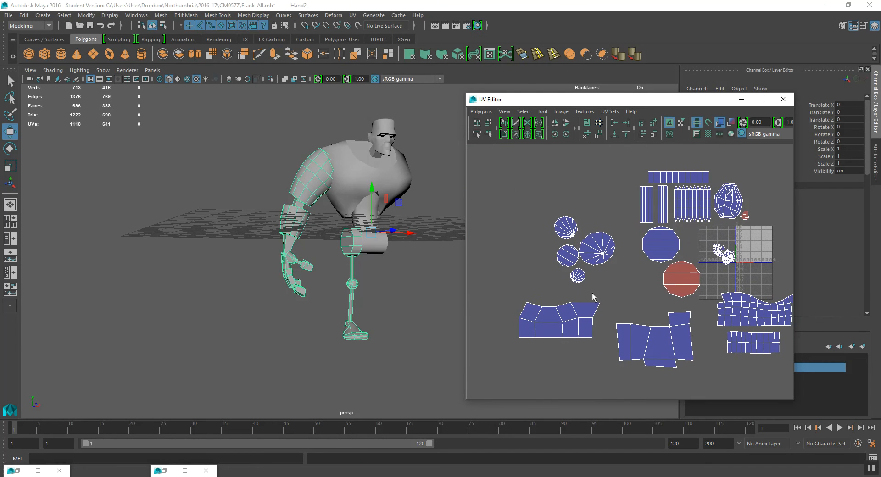
{"action": "middle_click_drag", "start_coordinate": [742, 297], "coordinate": [714, 293], "text": "alt"}
{"action": "scroll", "coordinate": [709, 262], "scroll_direction": "up", "scroll_amount": 1}
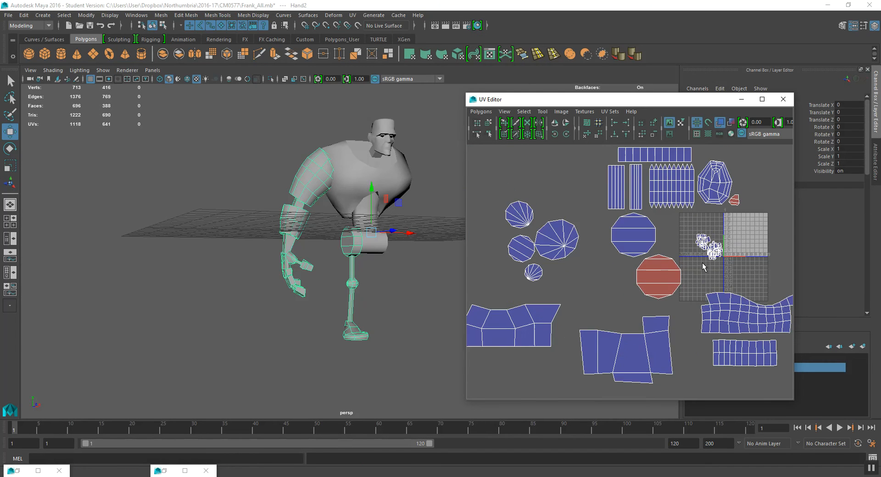
{"action": "right_click_drag", "start_coordinate": [739, 310], "coordinate": [740, 337]}
{"action": "middle_click_drag", "start_coordinate": [745, 317], "coordinate": [695, 303], "text": "alt"}
{"action": "left_click_drag", "start_coordinate": [646, 273], "coordinate": [780, 316]}
- Select a band of arm faces and reposition its UV shell beside the large leg shells
{"action": "left_click_drag", "start_coordinate": [271, 220], "coordinate": [315, 228], "text": "alt"}
{"action": "double_click", "coordinate": [298, 202]}
{"action": "middle_click_drag", "start_coordinate": [575, 321], "coordinate": [683, 300], "text": "alt"}
{"action": "scroll", "coordinate": [577, 304], "scroll_direction": "down", "scroll_amount": 1}
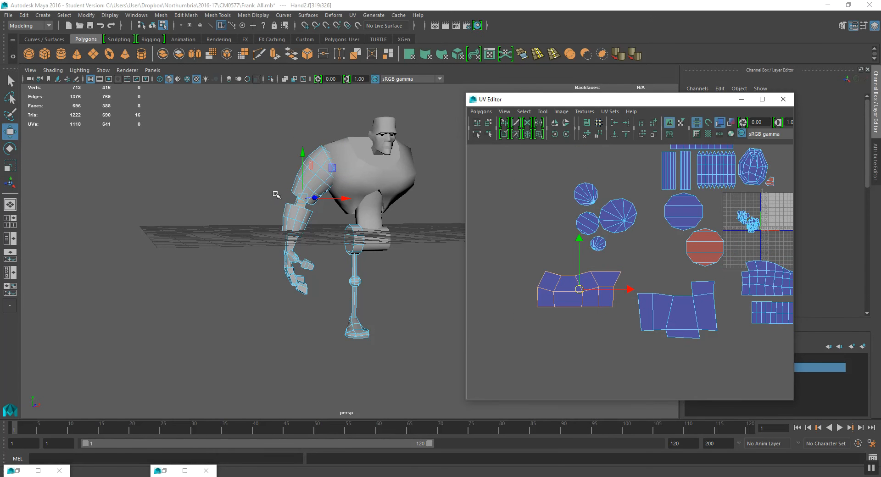
{"action": "scroll", "coordinate": [276, 195], "scroll_direction": "up", "scroll_amount": 2}
{"action": "scroll", "coordinate": [625, 270], "scroll_direction": "down", "scroll_amount": 1}
{"action": "middle_click_drag", "start_coordinate": [626, 271], "coordinate": [579, 270], "text": "alt"}
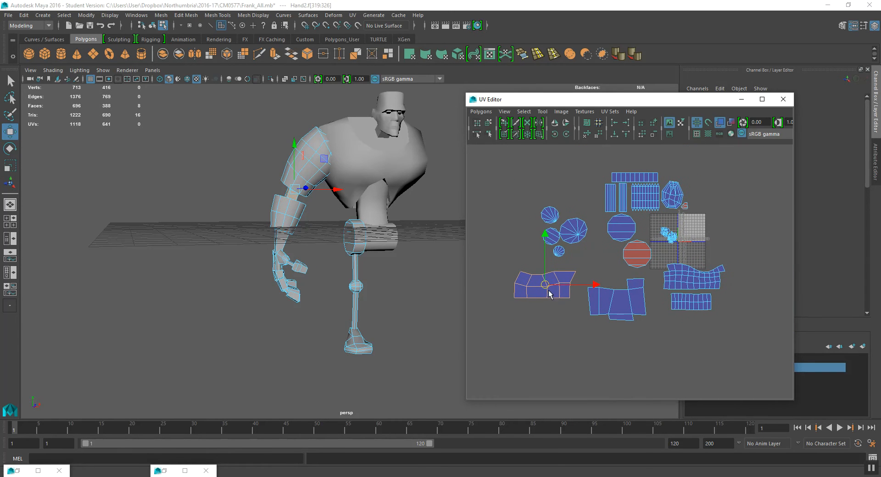
{"action": "key", "text": "r"}
{"action": "left_click_drag", "start_coordinate": [545, 285], "coordinate": [663, 296]}
{"action": "key", "text": "w"}
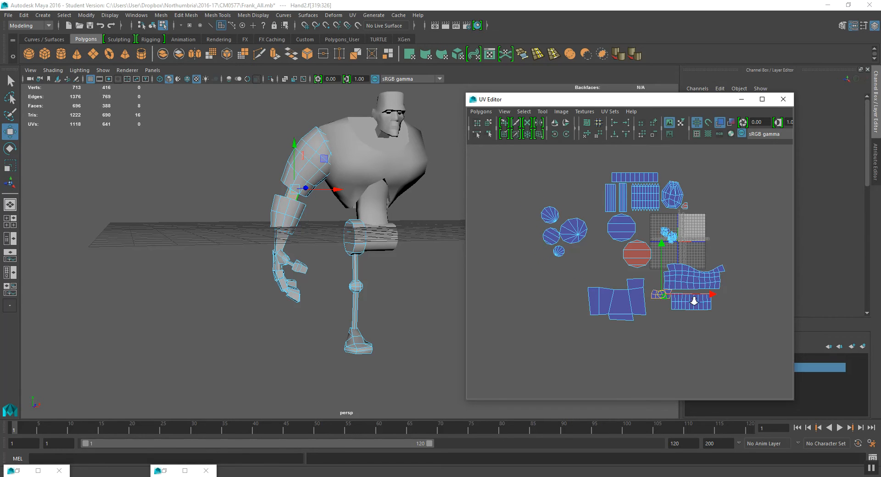
- Select all of the combined mesh's faces and inspect the full UV layout
{"action": "scroll", "coordinate": [688, 298], "scroll_direction": "up", "scroll_amount": 3}
{"action": "double_click", "coordinate": [622, 289]}
{"action": "left_click_drag", "start_coordinate": [653, 288], "coordinate": [651, 314]}
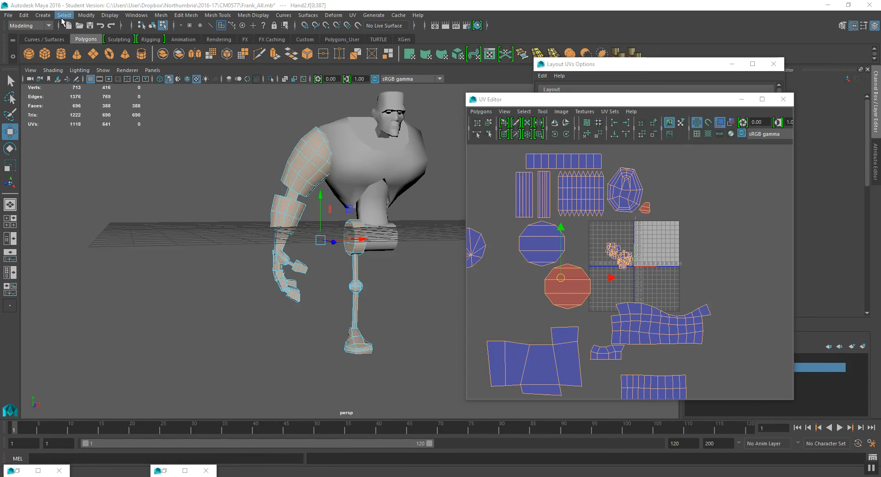
{"action": "left_click_drag", "start_coordinate": [395, 262], "coordinate": [388, 277], "text": "alt"}
{"action": "middle_click_drag", "start_coordinate": [369, 278], "coordinate": [362, 286], "text": "alt"}
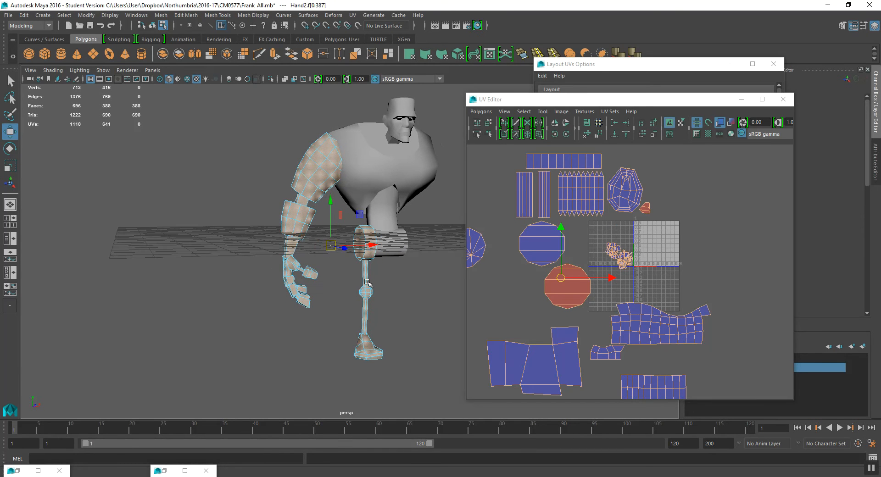
{"action": "middle_click_drag", "start_coordinate": [597, 353], "coordinate": [608, 320], "text": "alt"}
{"action": "scroll", "coordinate": [608, 320], "scroll_direction": "down", "scroll_amount": 2}
{"action": "middle_click_drag", "start_coordinate": [541, 237], "coordinate": [590, 266], "text": "alt"}
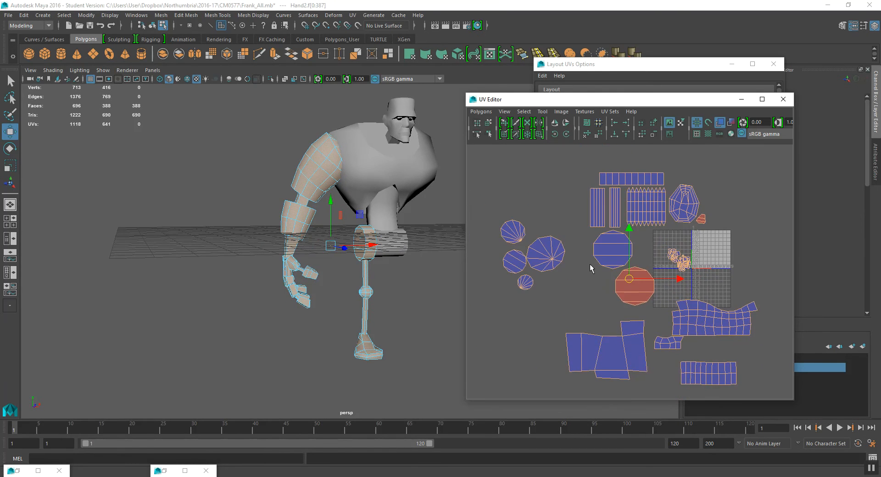
{"action": "scroll", "coordinate": [590, 266], "scroll_direction": "up", "scroll_amount": 2}
- Select the red reversed cylinder-cap shell and flip its UVs
{"action": "left_click", "coordinate": [640, 293]}
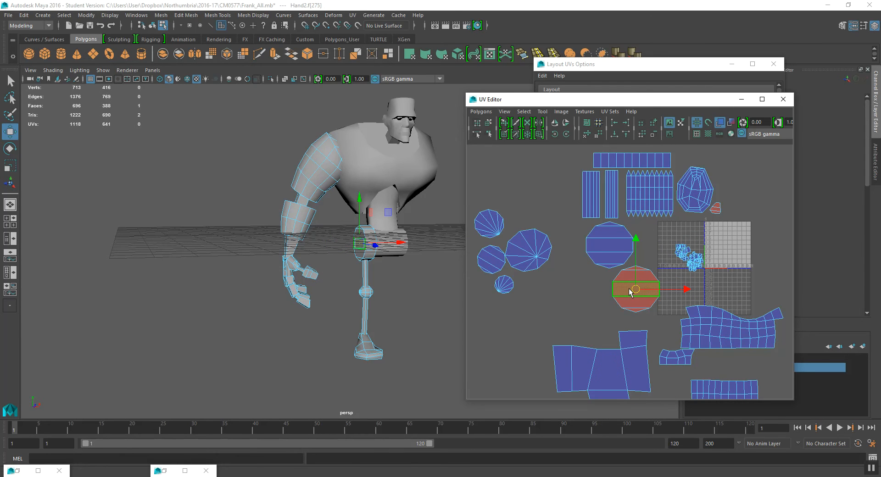
{"action": "double_click", "coordinate": [629, 288]}
{"action": "left_click", "coordinate": [555, 123]}
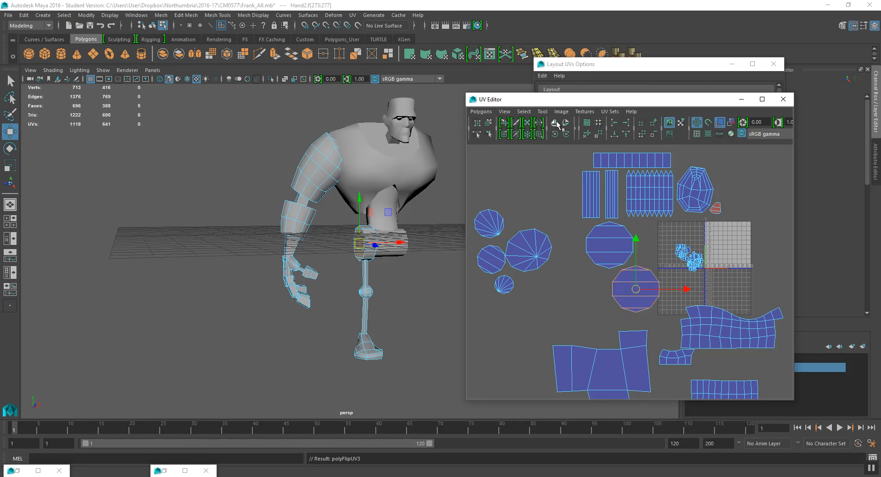
- Select the hand's UV shells and try to scale them up
{"action": "middle_click_drag", "start_coordinate": [525, 285], "coordinate": [526, 287], "text": "alt"}
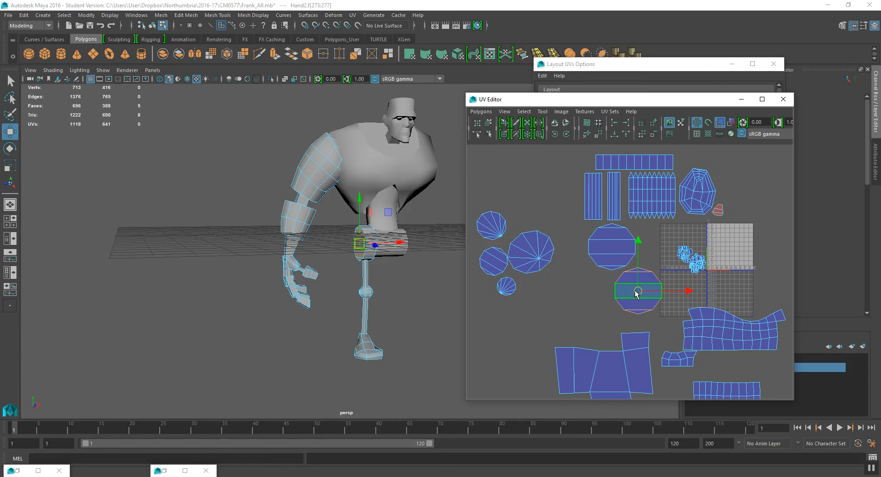
{"action": "left_click_drag", "start_coordinate": [314, 233], "coordinate": [328, 240], "text": "alt"}
{"action": "left_click", "coordinate": [278, 247]}
{"action": "double_click", "coordinate": [301, 272]}
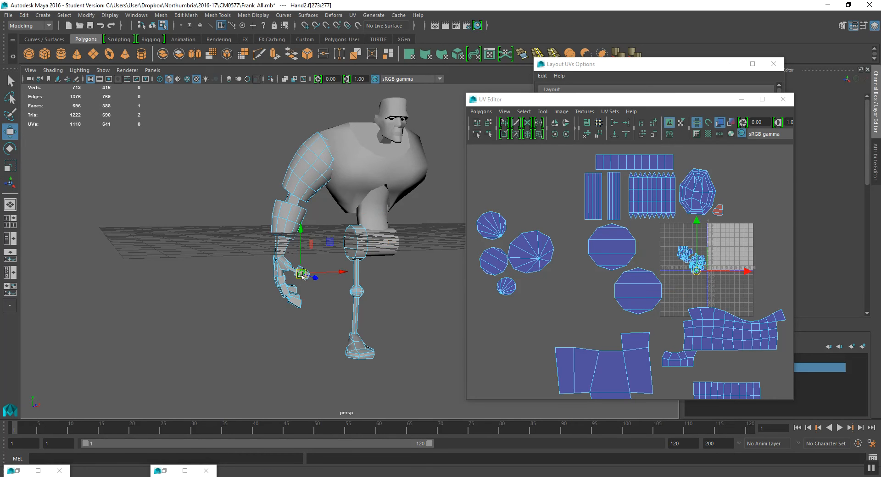
{"action": "key", "text": "r"}
{"action": "left_click_drag", "start_coordinate": [688, 262], "coordinate": [819, 200]}
- Select the hip cylinder's cap shell and undo the extra band-face selection
{"action": "double_click", "coordinate": [613, 249]}
{"action": "mouse_move", "coordinate": [397, 255]}
{"action": "left_mouse_down", "text": "alt"}
{"action": "mouse_move", "coordinate": [367, 256]}
{"action": "mouse_move", "coordinate": [397, 256]}
{"action": "left_mouse_up", "text": "alt"}
{"action": "double_click", "coordinate": [354, 247]}
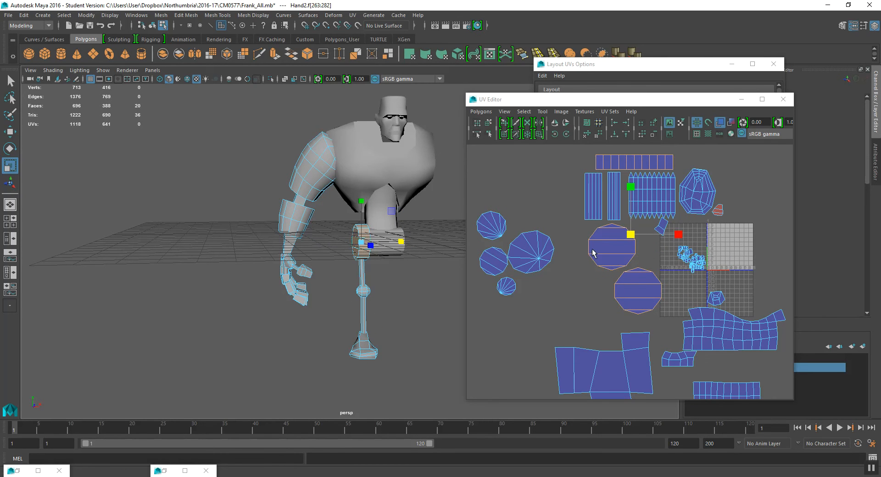
{"action": "middle_click_drag", "start_coordinate": [600, 279], "coordinate": [618, 275], "text": "alt"}
{"action": "key", "text": "ctrl+z"}
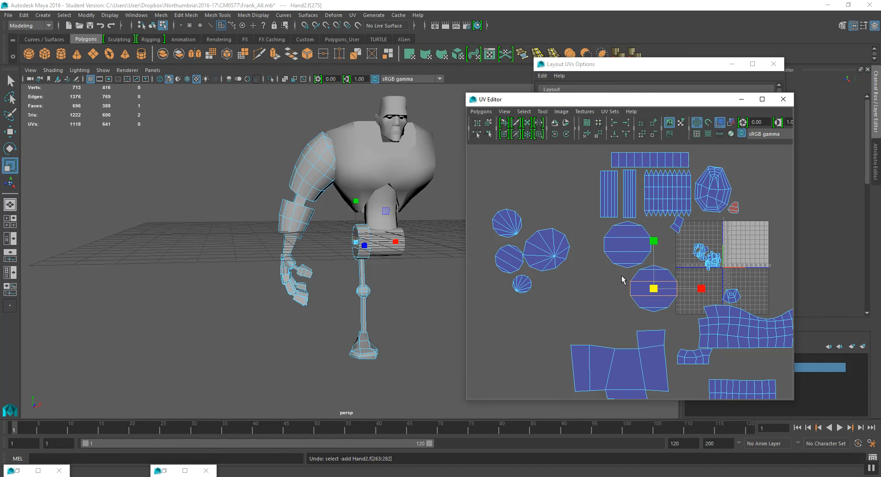
{"action": "left_click", "coordinate": [681, 295]}
{"action": "scroll", "coordinate": [680, 291], "scroll_direction": "up", "scroll_amount": 1}
{"action": "middle_click_drag", "start_coordinate": [677, 290], "coordinate": [560, 221], "text": "alt"}
{"action": "left_click", "coordinate": [681, 284]}
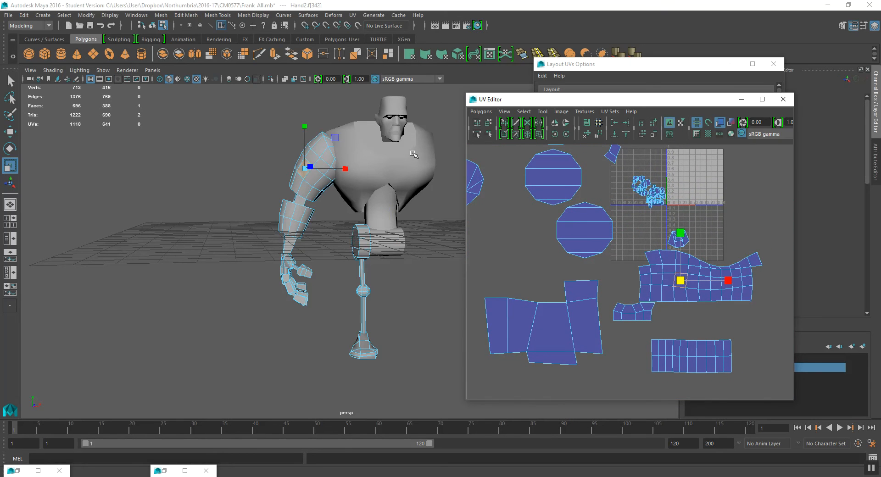
{"action": "left_click", "coordinate": [364, 168]}
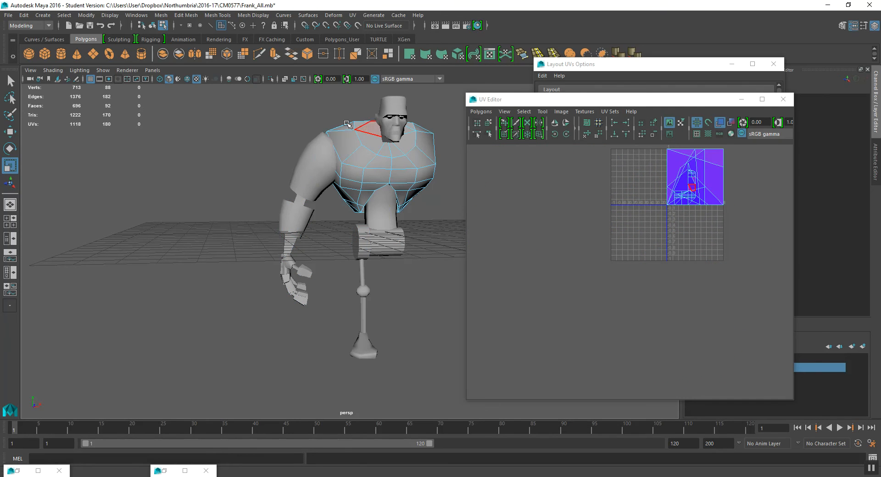
{"action": "left_click", "coordinate": [151, 27]}
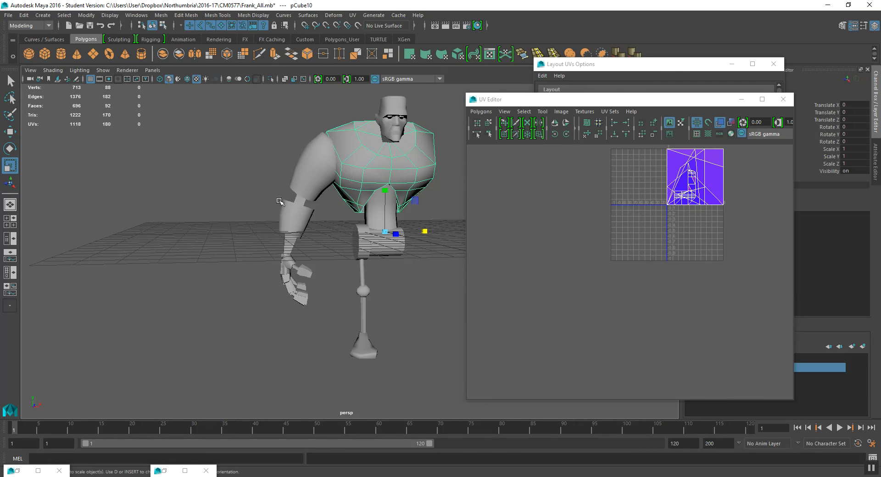
- Select the hand mesh's four-face shell and move it into the upper-right of the 0-1 UV tile
{"action": "left_click", "coordinate": [324, 185]}
{"action": "scroll", "coordinate": [610, 312], "scroll_direction": "down", "scroll_amount": 3}
{"action": "middle_click_drag", "start_coordinate": [626, 311], "coordinate": [640, 342], "text": "alt"}
{"action": "middle_click_drag", "start_coordinate": [577, 353], "coordinate": [578, 343], "text": "alt"}
{"action": "right_click_drag", "start_coordinate": [570, 323], "coordinate": [574, 344]}
{"action": "left_click", "coordinate": [583, 338]}
{"action": "left_click_drag", "start_coordinate": [251, 273], "coordinate": [413, 294], "text": "alt"}
{"action": "double_click", "coordinate": [572, 326]}
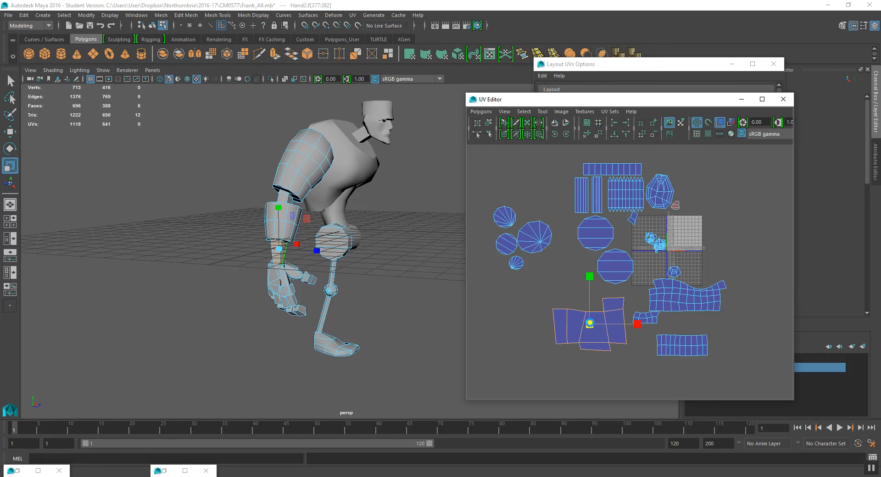
{"action": "left_click_drag", "start_coordinate": [586, 325], "coordinate": [560, 348]}
{"action": "key", "text": "w"}
{"action": "left_click_drag", "start_coordinate": [597, 326], "coordinate": [689, 240]}
{"action": "scroll", "coordinate": [697, 256], "scroll_direction": "up", "scroll_amount": 4}
{"action": "scroll", "coordinate": [697, 256], "scroll_direction": "up", "scroll_amount": 2}
{"action": "middle_click_drag", "start_coordinate": [698, 256], "coordinate": [510, 337], "text": "alt"}
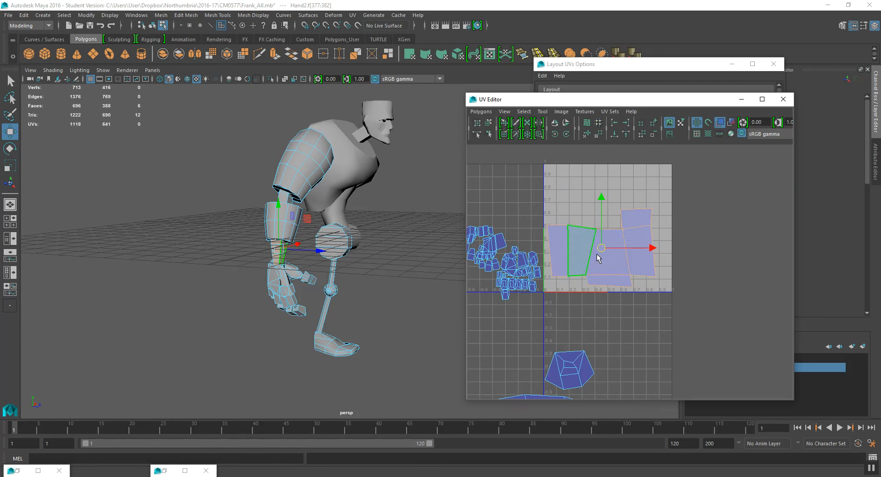
{"action": "left_click_drag", "start_coordinate": [599, 256], "coordinate": [597, 258]}
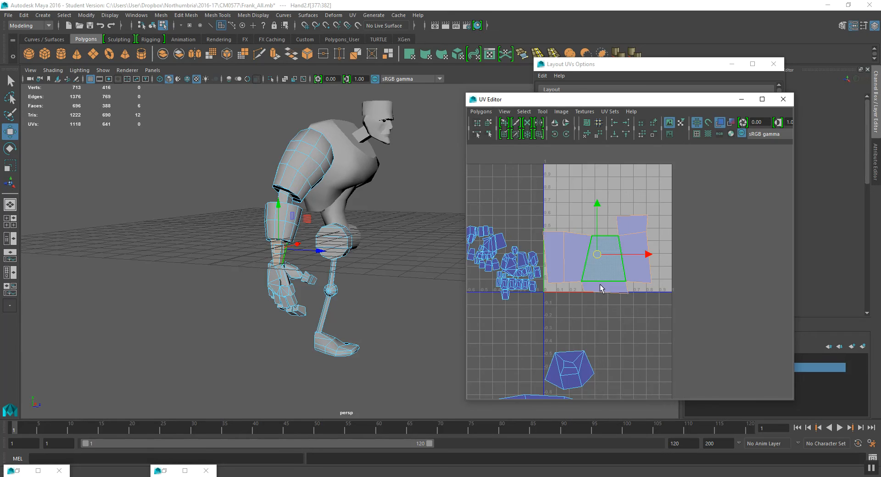
- Select the long strip shell and move it into the 0-1 UV tile beside the four-face shell
{"action": "scroll", "coordinate": [602, 286], "scroll_direction": "down", "scroll_amount": 2}
{"action": "middle_click_drag", "start_coordinate": [361, 299], "coordinate": [356, 298], "text": "alt"}
{"action": "middle_click_drag", "start_coordinate": [337, 270], "coordinate": [341, 278], "text": "alt"}
{"action": "scroll", "coordinate": [627, 278], "scroll_direction": "down", "scroll_amount": 1}
{"action": "middle_click_drag", "start_coordinate": [626, 319], "coordinate": [618, 255], "text": "alt"}
{"action": "middle_click_drag", "start_coordinate": [518, 323], "coordinate": [562, 283], "text": "alt"}
{"action": "scroll", "coordinate": [574, 303], "scroll_direction": "down", "scroll_amount": 1}
{"action": "left_click", "coordinate": [635, 365]}
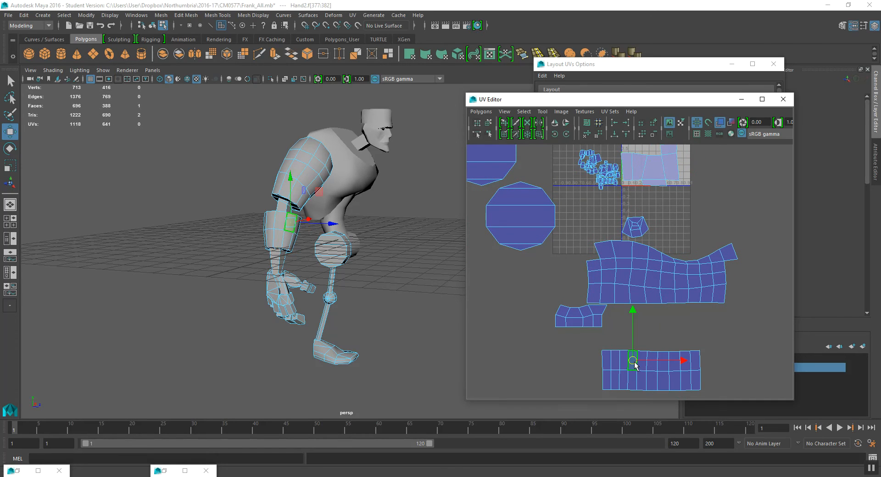
{"action": "double_click", "coordinate": [635, 366]}
{"action": "left_click_drag", "start_coordinate": [651, 367], "coordinate": [646, 195]}
{"action": "middle_click_drag", "start_coordinate": [647, 195], "coordinate": [660, 340], "text": "alt"}
{"action": "scroll", "coordinate": [649, 310], "scroll_direction": "up", "scroll_amount": 2}
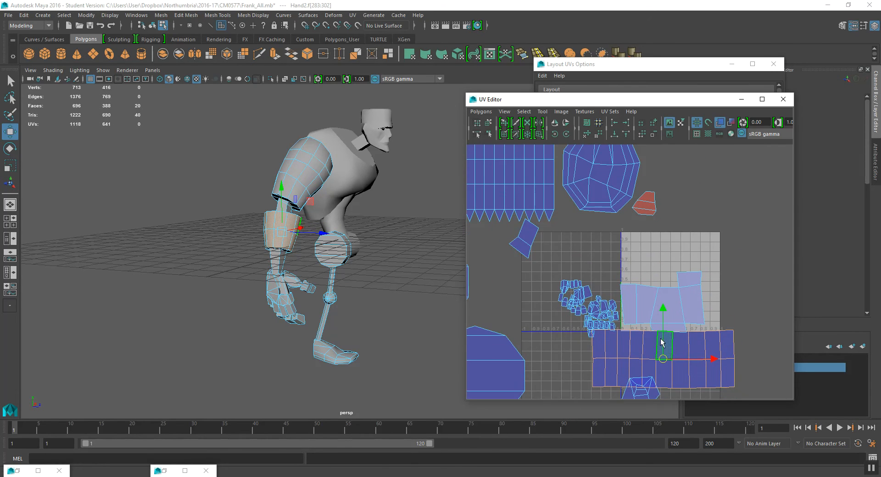
{"action": "left_click_drag", "start_coordinate": [661, 358], "coordinate": [602, 248]}
- Reposition the strip shell along the upper part of the 0-1 tile
{"action": "scroll", "coordinate": [619, 253], "scroll_direction": "up", "scroll_amount": 2}
{"action": "key", "text": "r"}
{"action": "key", "text": "w"}
{"action": "left_click", "coordinate": [608, 252]}
{"action": "mouse_move", "coordinate": [620, 238]}
{"action": "right_mouse_down"}
{"action": "mouse_move", "coordinate": [614, 245]}
{"action": "mouse_move", "coordinate": [624, 253]}
{"action": "mouse_move", "coordinate": [628, 237]}
{"action": "right_mouse_up"}
{"action": "key", "text": "q"}
{"action": "key", "text": "e"}
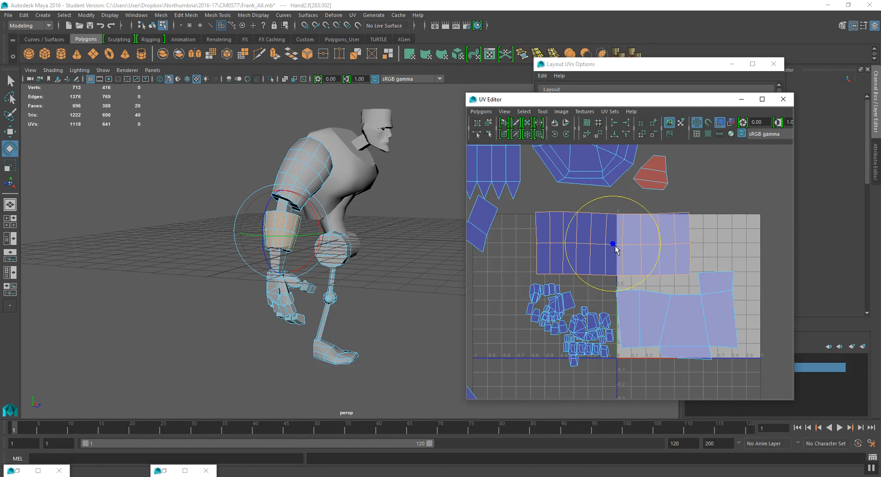
{"action": "key", "text": "w"}
{"action": "left_click_drag", "start_coordinate": [611, 243], "coordinate": [600, 250]}
- Undo the four-face shell's last scaling and move it slightly left, below the strip
{"action": "left_click", "coordinate": [653, 308]}
{"action": "key", "text": "r"}
{"action": "left_click_drag", "start_coordinate": [677, 315], "coordinate": [654, 327]}
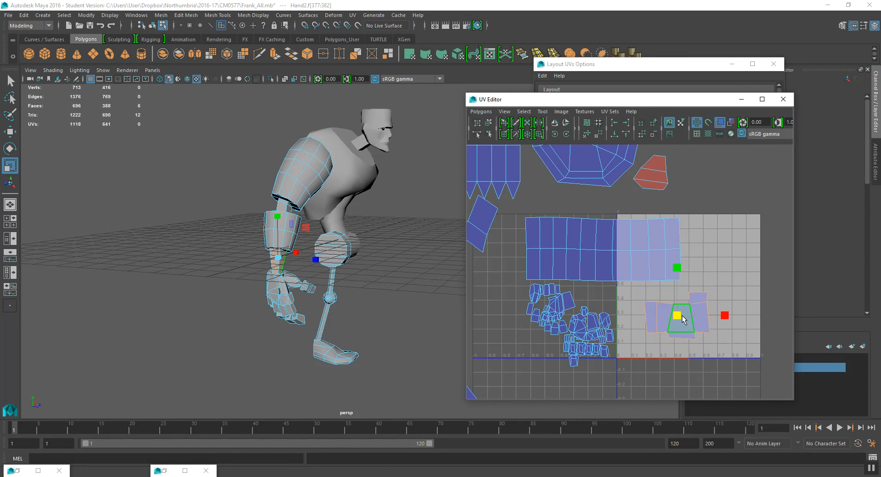
{"action": "key", "text": "ctrl+z"}
{"action": "key", "text": "w"}
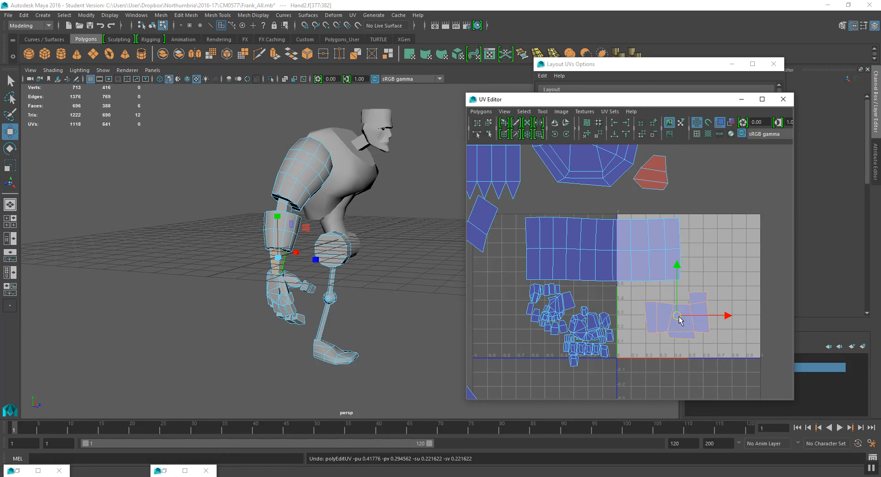
{"action": "left_click_drag", "start_coordinate": [679, 319], "coordinate": [645, 308]}
{"action": "scroll", "coordinate": [644, 308], "scroll_direction": "down", "scroll_amount": 4}
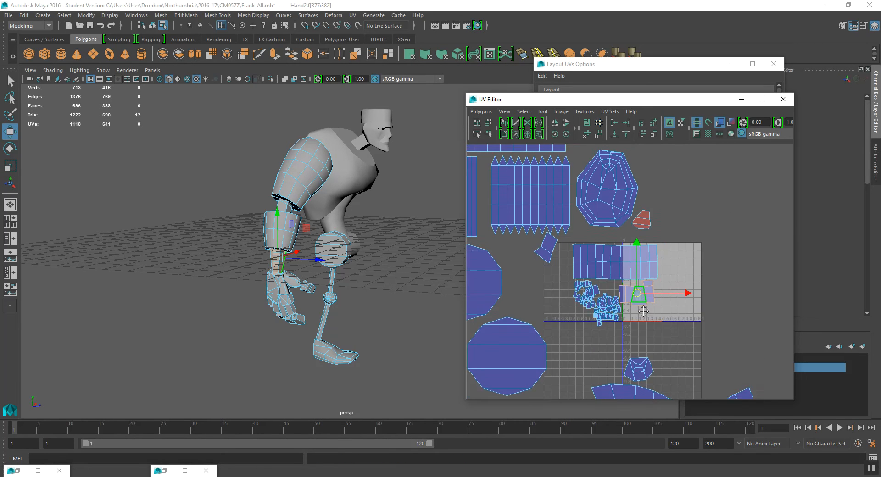
- Select the small red reversed shell near the head shell and flip its UVs
{"action": "left_click", "coordinate": [641, 234]}
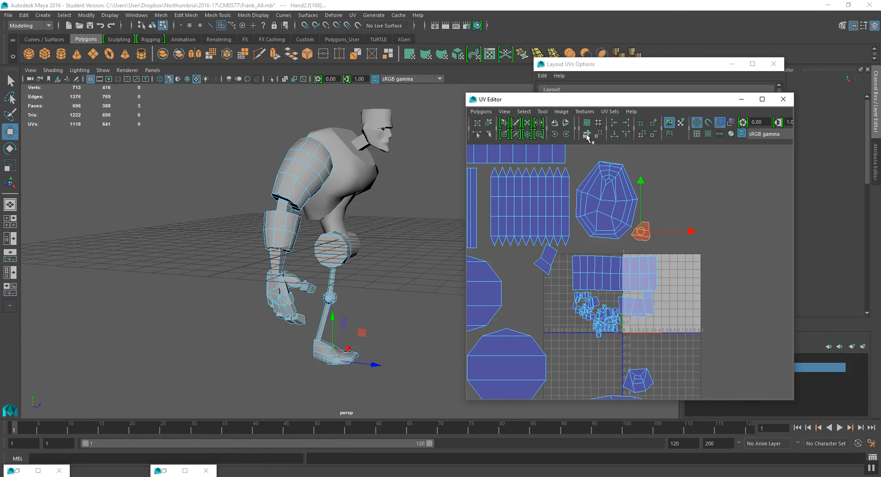
{"action": "left_click", "coordinate": [468, 130]}
{"action": "left_click", "coordinate": [468, 131]}
{"action": "left_click", "coordinate": [566, 122]}
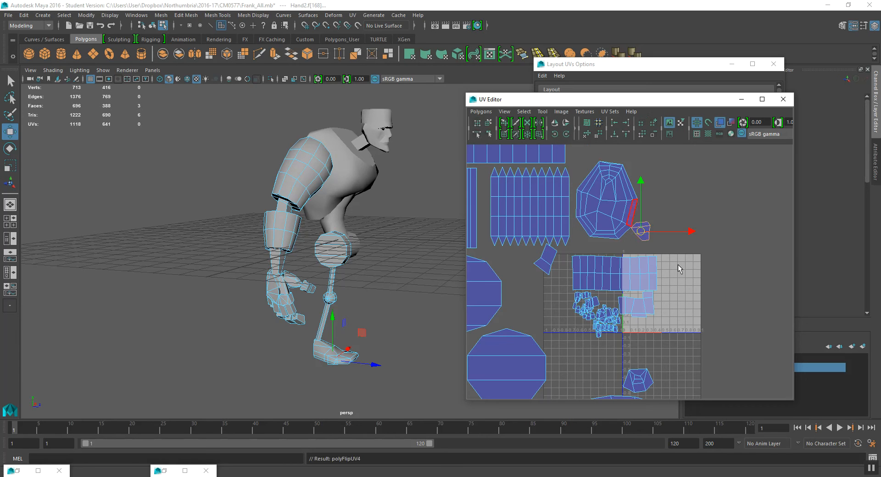
- Move the strip, hand shells and four-face shell out of the tile into the empty area to its left
{"action": "scroll", "coordinate": [678, 264], "scroll_direction": "down", "scroll_amount": 3}
{"action": "scroll", "coordinate": [653, 257], "scroll_direction": "up", "scroll_amount": 2}
{"action": "middle_click_drag", "start_coordinate": [640, 302], "coordinate": [603, 288], "text": "alt"}
{"action": "left_click_drag", "start_coordinate": [586, 289], "coordinate": [675, 222]}
{"action": "left_click_drag", "start_coordinate": [628, 251], "coordinate": [566, 343]}
{"action": "middle_click_drag", "start_coordinate": [568, 337], "coordinate": [694, 279], "text": "alt"}
{"action": "left_click_drag", "start_coordinate": [692, 288], "coordinate": [567, 324]}
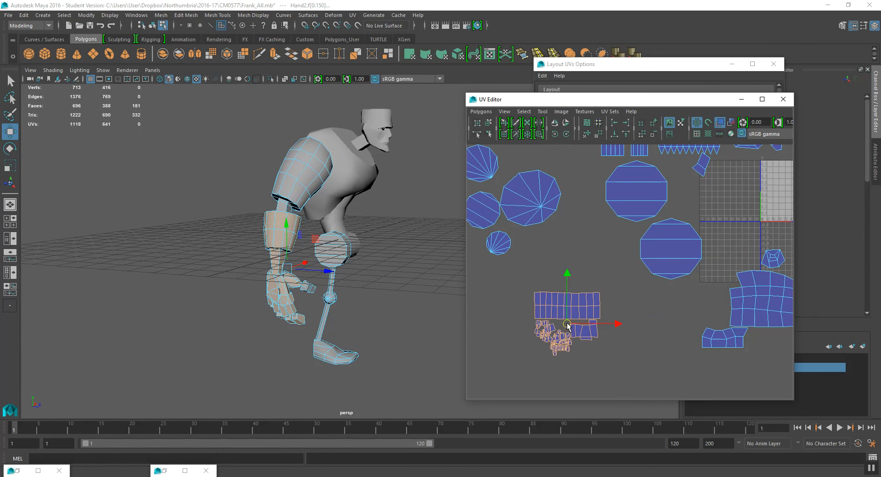
{"action": "scroll", "coordinate": [606, 304], "scroll_direction": "down", "scroll_amount": 1}
{"action": "middle_click_drag", "start_coordinate": [604, 305], "coordinate": [589, 317], "text": "alt"}
{"action": "left_click", "coordinate": [635, 295]}
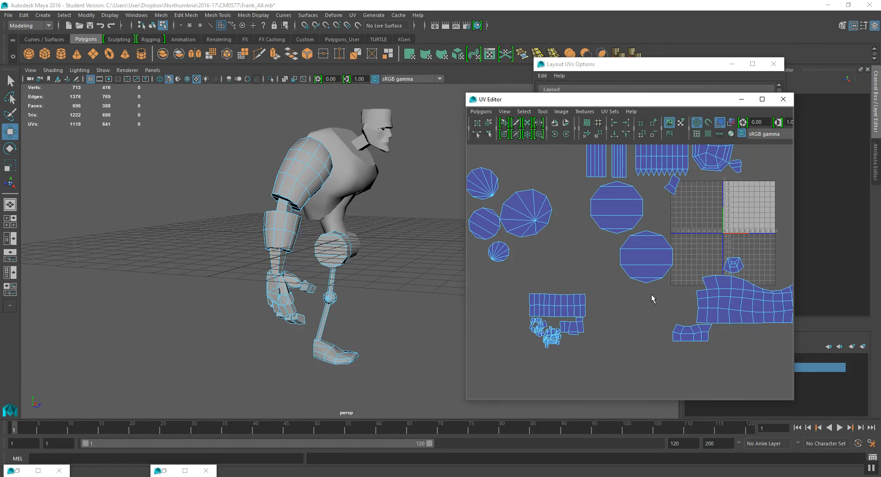
- Move the small shell from beside the tile down next to the hand shells, just below the strip
{"action": "left_click", "coordinate": [677, 333]}
{"action": "left_click_drag", "start_coordinate": [695, 337], "coordinate": [568, 301]}
{"action": "scroll", "coordinate": [568, 301], "scroll_direction": "up", "scroll_amount": 3}
{"action": "scroll", "coordinate": [569, 287], "scroll_direction": "up", "scroll_amount": 3}
{"action": "key", "text": "r"}
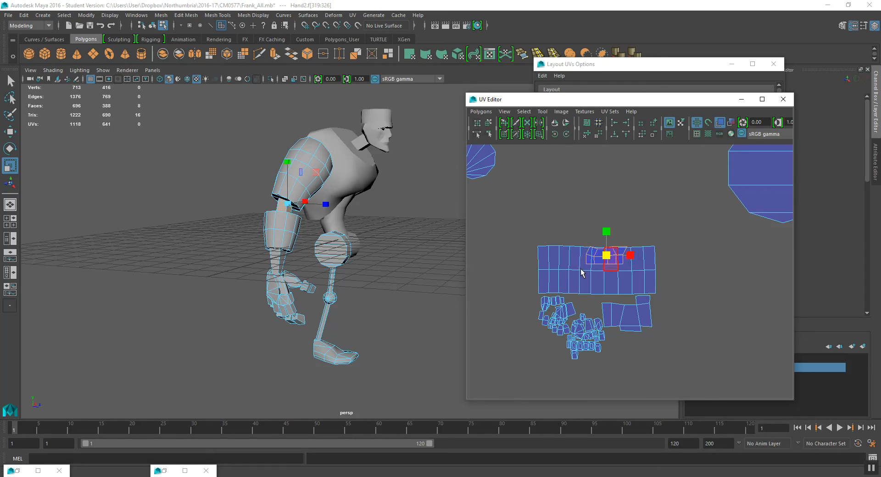
{"action": "key", "text": "w"}
{"action": "left_click_drag", "start_coordinate": [606, 255], "coordinate": [592, 307]}
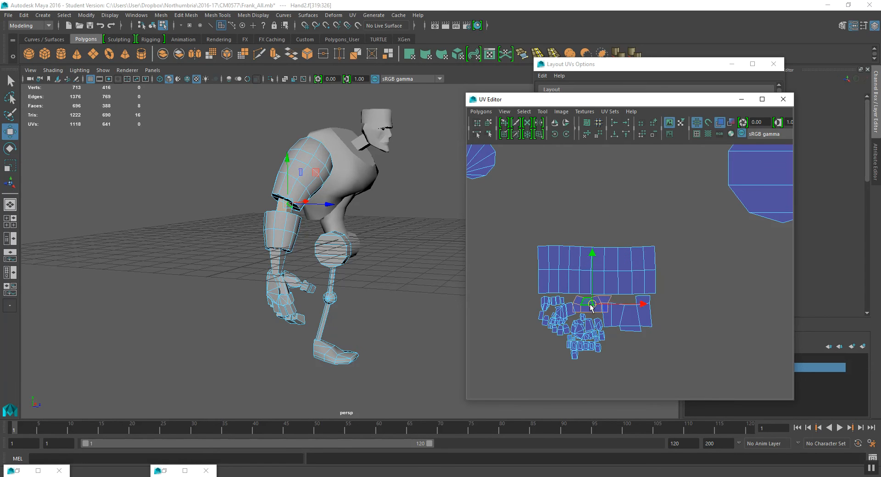
{"action": "scroll", "coordinate": [591, 298], "scroll_direction": "up", "scroll_amount": 3}
{"action": "key", "text": "r"}
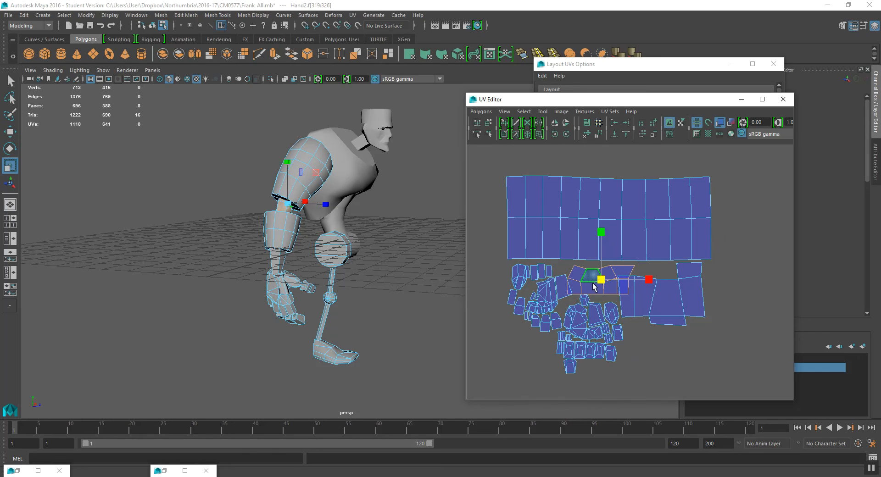
{"action": "left_click", "coordinate": [590, 287]}
{"action": "mouse_move", "coordinate": [598, 280]}
{"action": "left_mouse_down"}
{"action": "mouse_move", "coordinate": [609, 287]}
{"action": "mouse_move", "coordinate": [599, 280]}
{"action": "left_mouse_up"}
{"action": "key", "text": "e"}
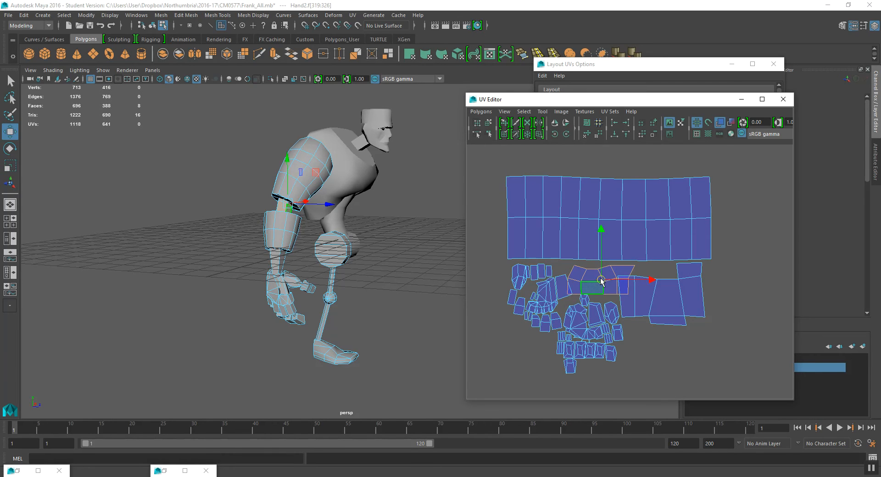
{"action": "key", "text": "r"}
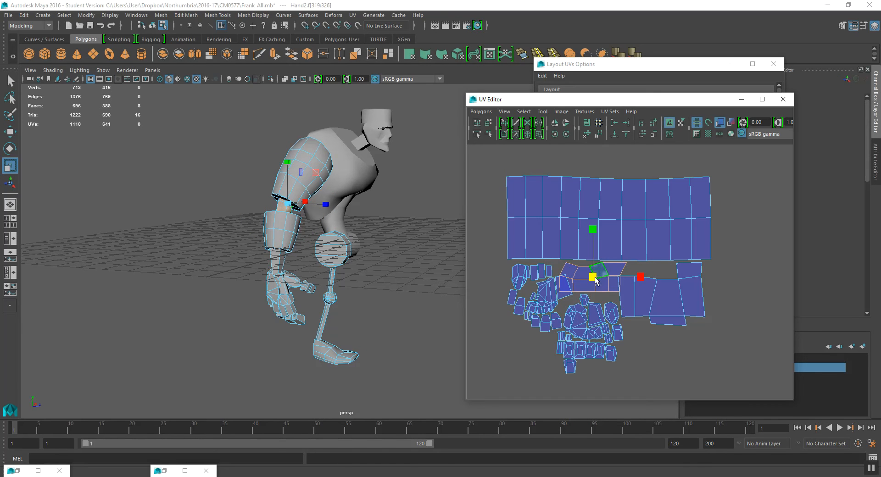
{"action": "key", "text": "w"}
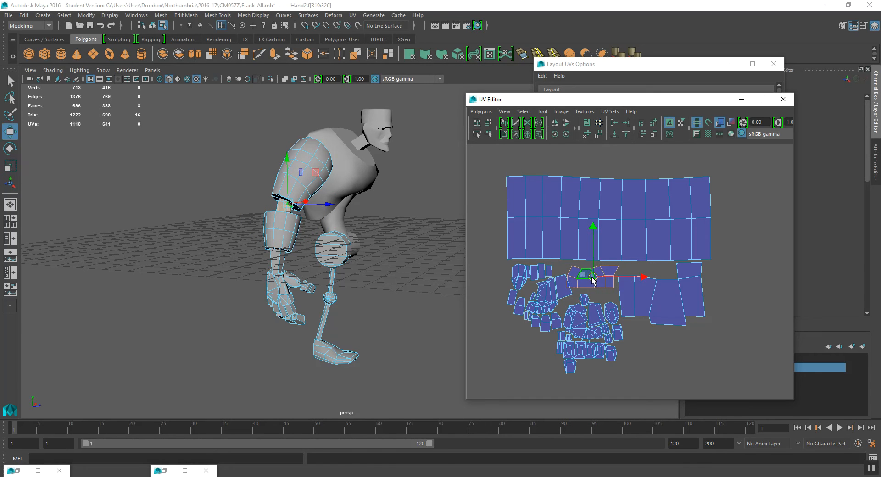
{"action": "key", "text": "r"}
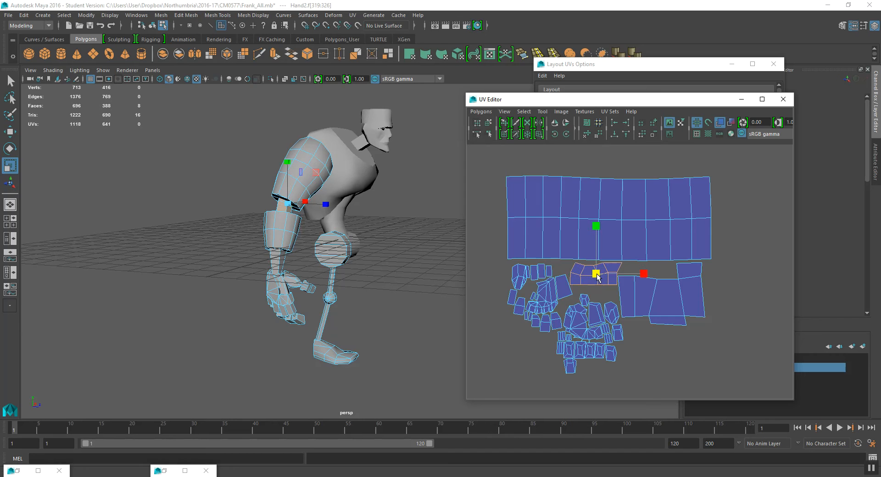
{"action": "scroll", "coordinate": [624, 264], "scroll_direction": "down", "scroll_amount": 5}
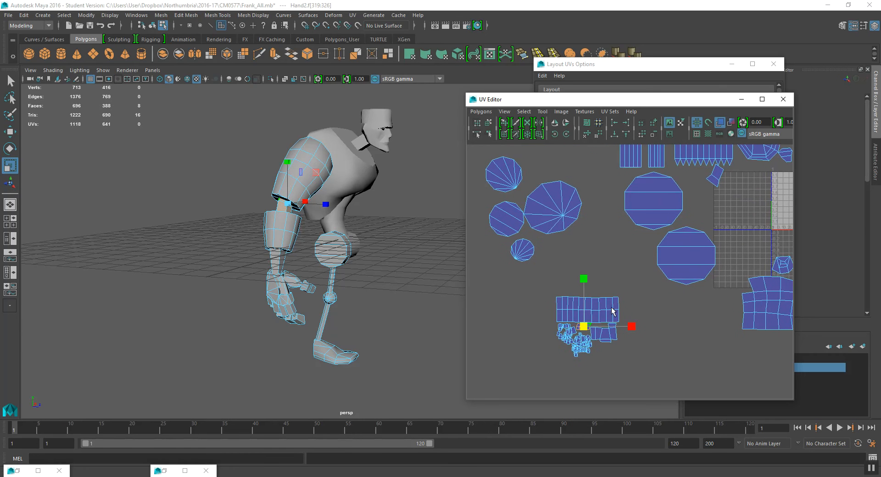
- Move the large wavy shell out of the tile, scaling it slightly, and place it above the strip
{"action": "double_click", "coordinate": [764, 300]}
{"action": "middle_click_drag", "start_coordinate": [766, 301], "coordinate": [692, 300], "text": "alt"}
{"action": "key", "text": "w"}
{"action": "left_click_drag", "start_coordinate": [732, 303], "coordinate": [515, 280]}
{"action": "key", "text": "r"}
{"action": "key", "text": "w"}
{"action": "key", "text": "r"}
{"action": "left_click_drag", "start_coordinate": [520, 227], "coordinate": [519, 209]}
{"action": "key", "text": "w"}
{"action": "left_click_drag", "start_coordinate": [517, 279], "coordinate": [519, 274]}
{"action": "middle_click_drag", "start_coordinate": [549, 312], "coordinate": [586, 311], "text": "alt"}
{"action": "left_click_drag", "start_coordinate": [511, 381], "coordinate": [586, 249]}
{"action": "mouse_move", "coordinate": [598, 292]}
{"action": "middle_mouse_down", "text": "alt"}
{"action": "mouse_move", "coordinate": [609, 284]}
{"action": "mouse_move", "coordinate": [614, 294]}
{"action": "middle_mouse_up", "text": "alt"}
{"action": "right_click_drag", "start_coordinate": [580, 306], "coordinate": [616, 303], "text": "alt"}
{"action": "middle_click_drag", "start_coordinate": [616, 303], "coordinate": [633, 330], "text": "alt"}
{"action": "right_click_drag", "start_coordinate": [633, 331], "coordinate": [628, 314], "text": "alt"}
- Select the upper hip cap shell and shrink it, placing it beside the strip
{"action": "left_click", "coordinate": [670, 279]}
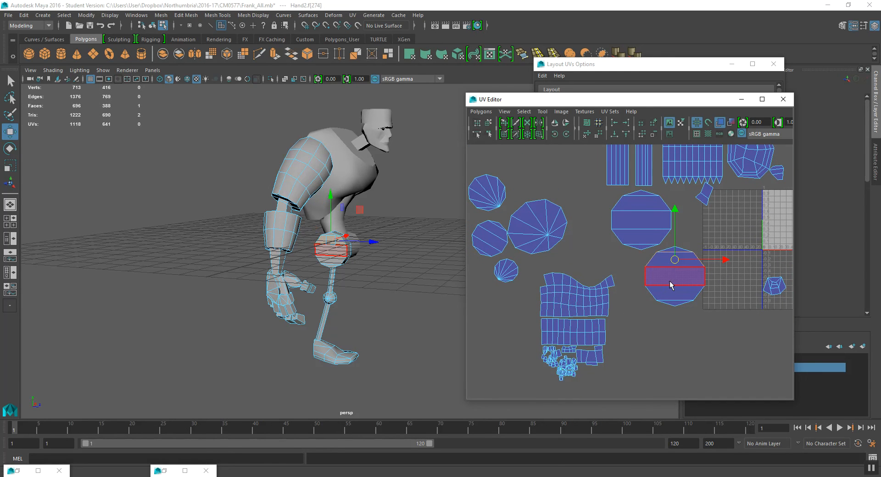
{"action": "key", "text": "r"}
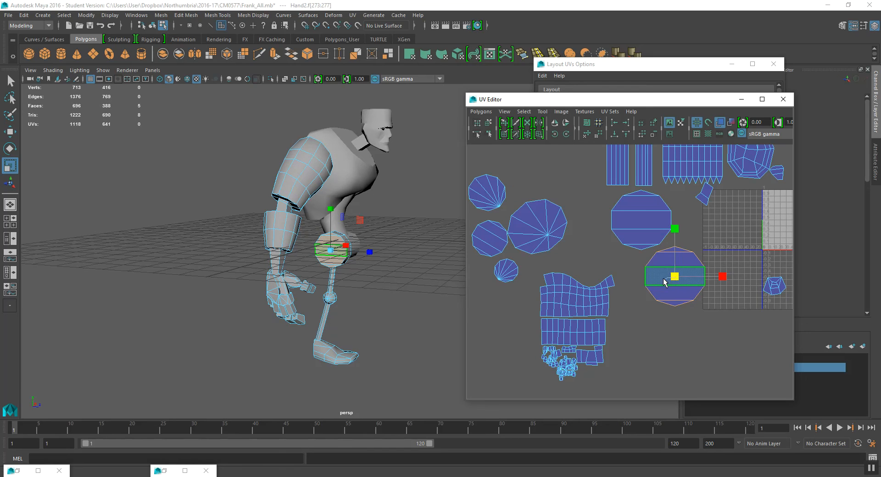
{"action": "right_click_drag", "start_coordinate": [625, 231], "coordinate": [629, 248]}
{"action": "key", "text": "q"}
{"action": "double_click", "coordinate": [638, 222]}
{"action": "key", "text": "w"}
{"action": "key", "text": "r"}
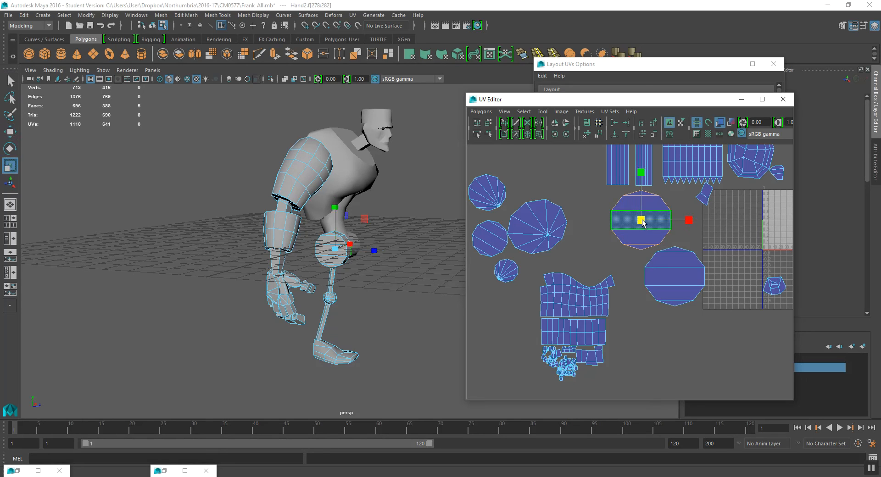
{"action": "left_click_drag", "start_coordinate": [641, 222], "coordinate": [637, 344]}
{"action": "key", "text": "w"}
{"action": "key", "text": "r"}
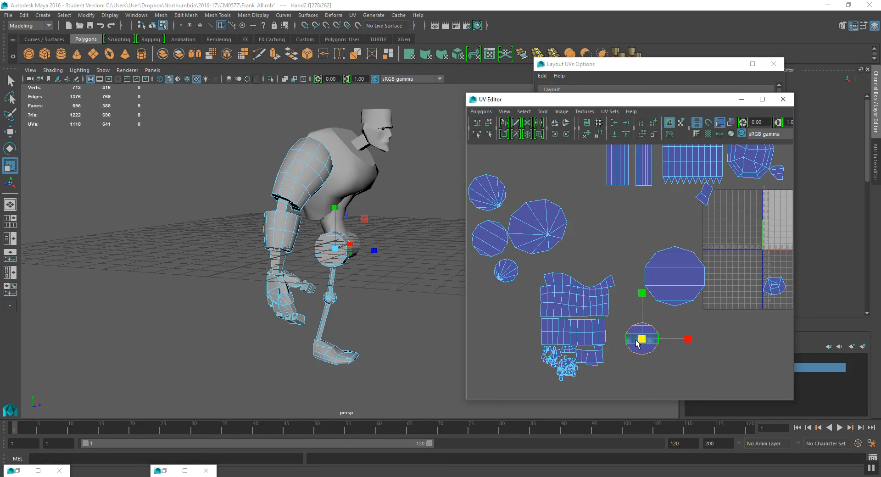
- Shrink the other hip cap shell and scale both cap shells to similar sizes
{"action": "left_click", "coordinate": [691, 279]}
{"action": "left_click_drag", "start_coordinate": [676, 277], "coordinate": [640, 310]}
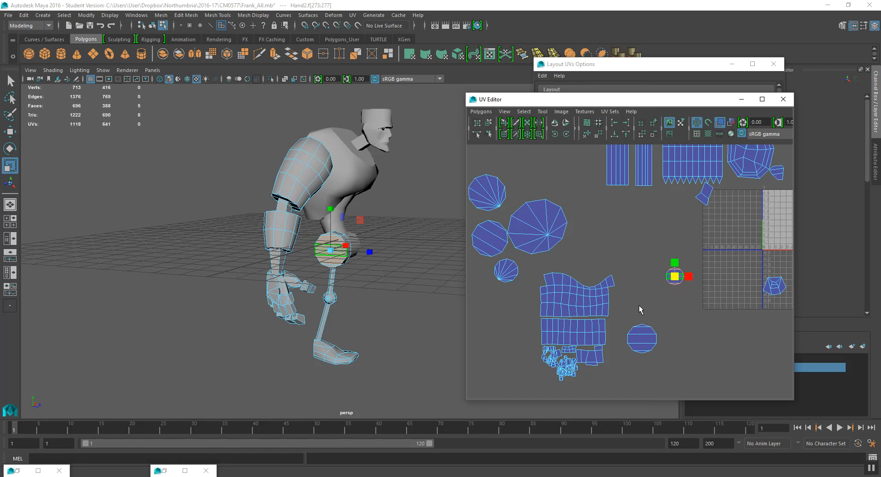
{"action": "left_click_drag", "start_coordinate": [349, 257], "coordinate": [376, 263], "text": "alt"}
{"action": "scroll", "coordinate": [358, 259], "scroll_direction": "up", "scroll_amount": 5}
{"action": "left_click", "coordinate": [648, 342]}
{"action": "middle_click_drag", "start_coordinate": [278, 239], "coordinate": [284, 240], "text": "alt"}
{"action": "scroll", "coordinate": [630, 270], "scroll_direction": "up", "scroll_amount": 3}
{"action": "middle_click_drag", "start_coordinate": [686, 335], "coordinate": [667, 272], "text": "alt"}
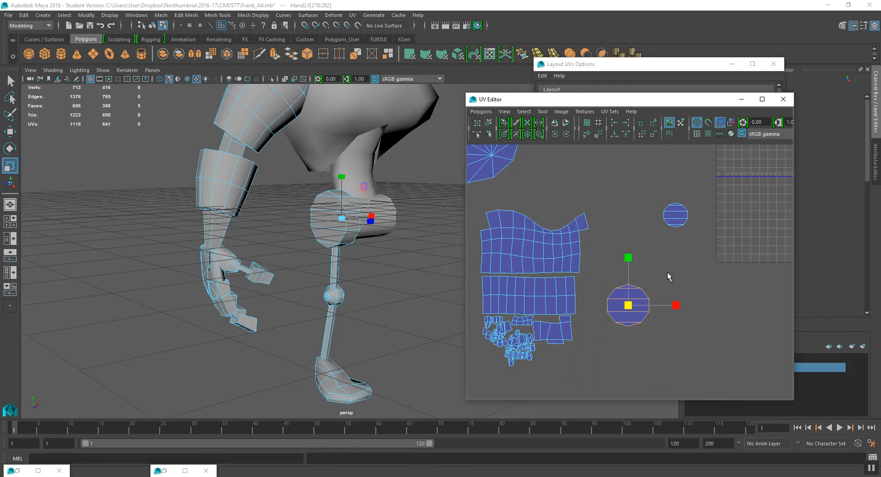
{"action": "left_click", "coordinate": [679, 219]}
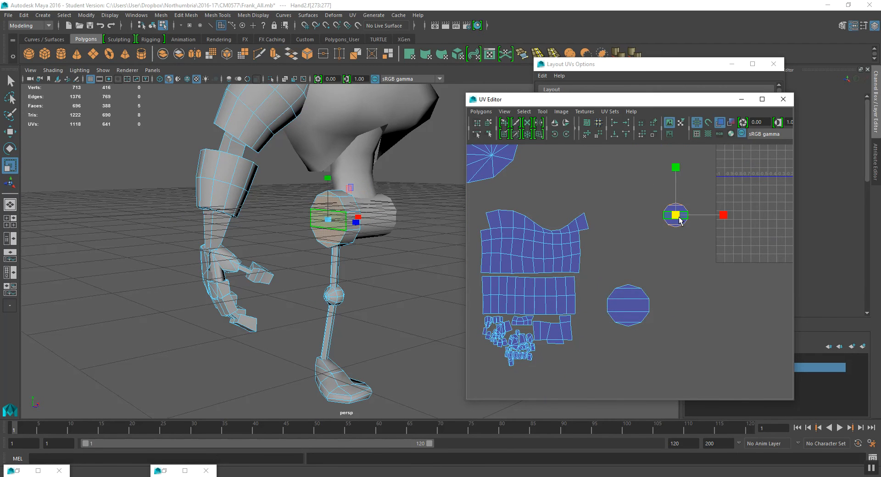
{"action": "left_click_drag", "start_coordinate": [677, 219], "coordinate": [608, 226]}
{"action": "key", "text": "w"}
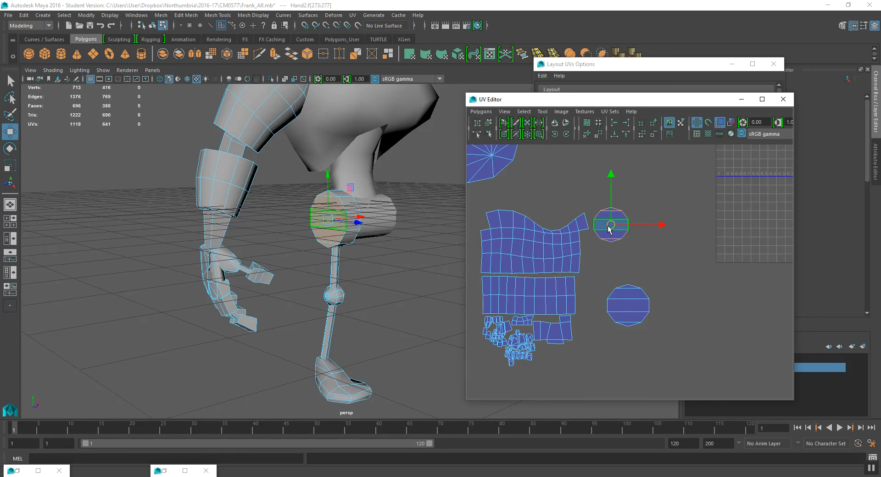
- Select the lower hip cap shell and shrink it further to match the upper cap shell
{"action": "left_click", "coordinate": [630, 306]}
{"action": "key", "text": "r"}
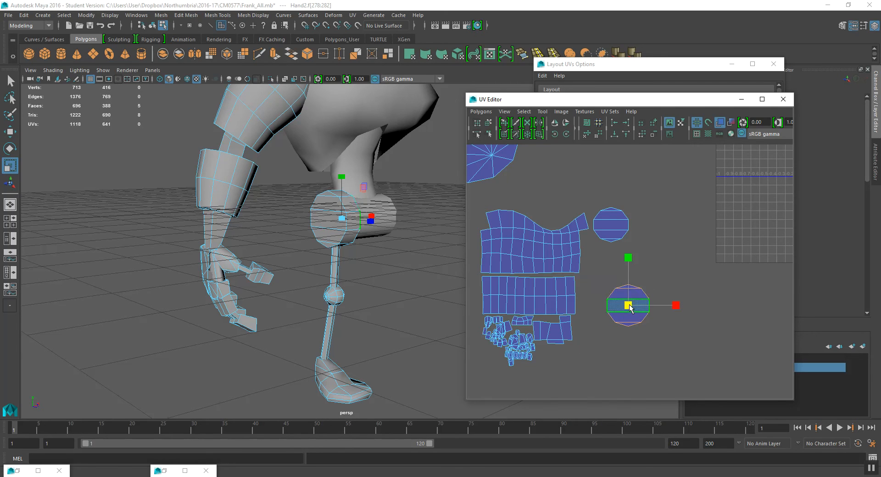
{"action": "key", "text": "q"}
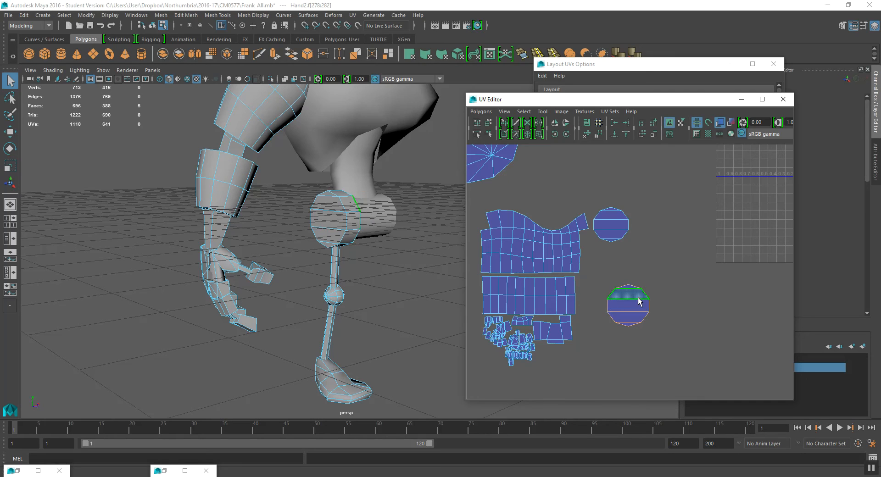
{"action": "key", "text": "r"}
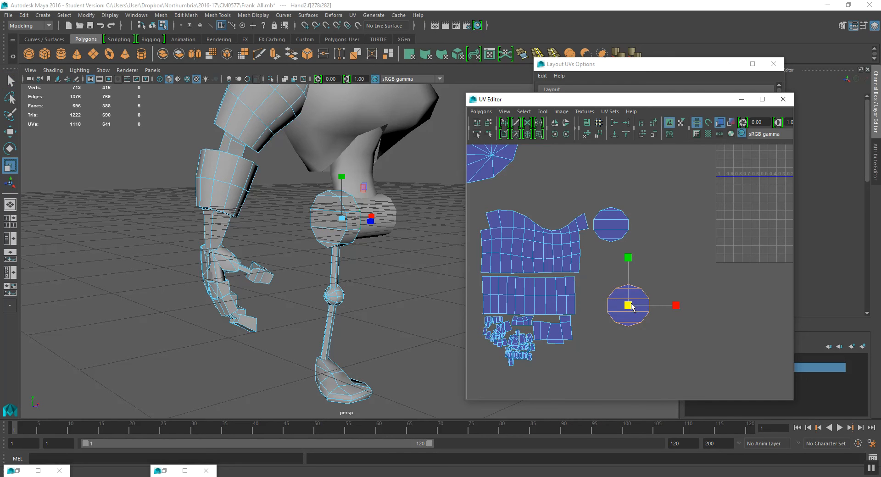
{"action": "left_click_drag", "start_coordinate": [629, 306], "coordinate": [595, 255]}
{"action": "key", "text": "w"}
{"action": "left_click_drag", "start_coordinate": [353, 247], "coordinate": [369, 234], "text": "alt"}
{"action": "scroll", "coordinate": [417, 251], "scroll_direction": "down", "scroll_amount": 5}
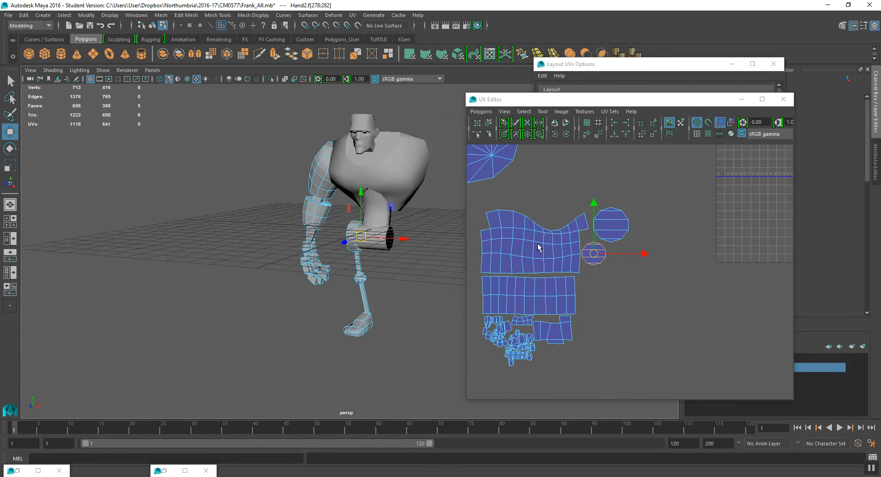
- Examine the model from different angles and select the arm mesh to display its UV shells
{"action": "middle_click_drag", "start_coordinate": [539, 248], "coordinate": [525, 253], "text": "alt"}
{"action": "left_click_drag", "start_coordinate": [342, 252], "coordinate": [363, 251], "text": "alt"}
{"action": "scroll", "coordinate": [676, 182], "scroll_direction": "down", "scroll_amount": 2}
{"action": "mouse_move", "coordinate": [680, 230]}
{"action": "middle_mouse_down", "text": "alt"}
{"action": "mouse_move", "coordinate": [680, 291]}
{"action": "mouse_move", "coordinate": [692, 237]}
{"action": "middle_mouse_up", "text": "alt"}
{"action": "scroll", "coordinate": [705, 237], "scroll_direction": "down", "scroll_amount": 2}
{"action": "left_click", "coordinate": [641, 177]}
{"action": "left_click_drag", "start_coordinate": [440, 275], "coordinate": [359, 276], "text": "alt"}
{"action": "left_click", "coordinate": [384, 230]}
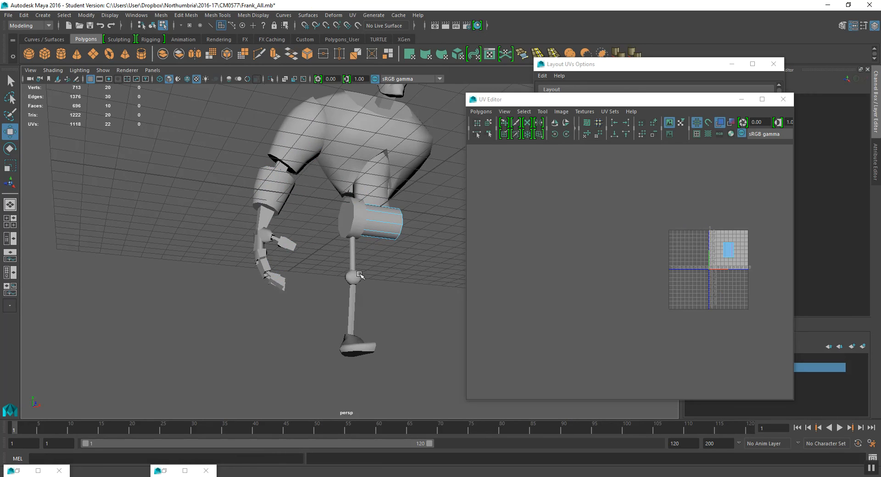
{"action": "left_click", "coordinate": [339, 212]}
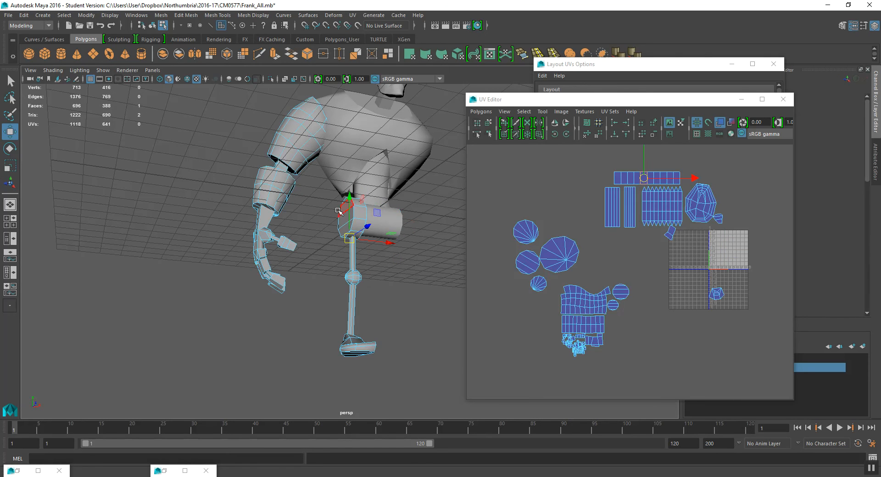
- Move the two large circular cap shells from the left beside the leg strip in the shell group
{"action": "middle_click_drag", "start_coordinate": [542, 289], "coordinate": [544, 272], "text": "alt"}
{"action": "left_click", "coordinate": [557, 232]}
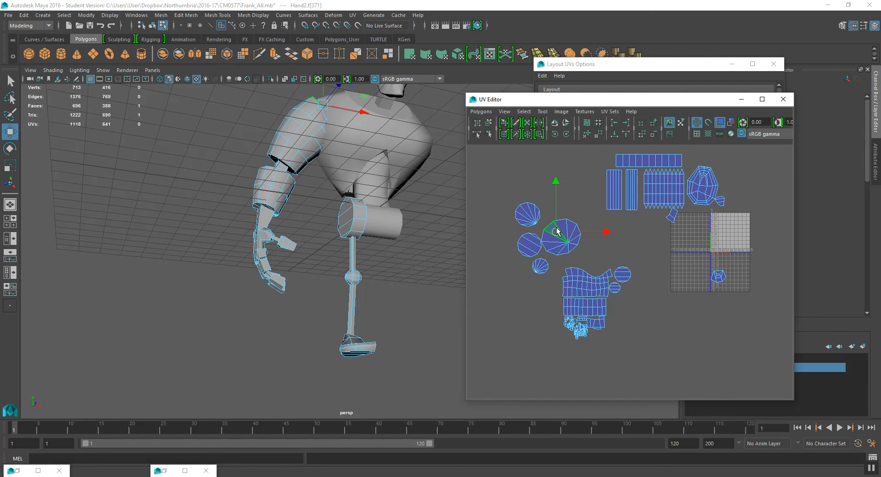
{"action": "scroll", "coordinate": [557, 232], "scroll_direction": "up", "scroll_amount": 3}
{"action": "double_click", "coordinate": [528, 221]}
{"action": "left_click_drag", "start_coordinate": [531, 225], "coordinate": [582, 260]}
{"action": "key", "text": "r"}
{"action": "key", "text": "w"}
{"action": "double_click", "coordinate": [491, 192]}
{"action": "left_click_drag", "start_coordinate": [492, 200], "coordinate": [613, 320]}
{"action": "key", "text": "r"}
{"action": "key", "text": "w"}
- Move and scale the remaining small circular shells into a column beside the strip
{"action": "left_click", "coordinate": [487, 235]}
{"action": "left_click_drag", "start_coordinate": [487, 235], "coordinate": [607, 353]}
{"action": "key", "text": "r"}
{"action": "key", "text": "w"}
{"action": "left_click", "coordinate": [501, 264]}
{"action": "key", "text": "r"}
{"action": "left_click_drag", "start_coordinate": [502, 266], "coordinate": [576, 365]}
{"action": "key", "text": "w"}
{"action": "middle_click_drag", "start_coordinate": [577, 366], "coordinate": [625, 258], "text": "alt"}
{"action": "scroll", "coordinate": [635, 257], "scroll_direction": "up", "scroll_amount": 4}
{"action": "left_click_drag", "start_coordinate": [626, 258], "coordinate": [625, 255]}
{"action": "middle_click_drag", "start_coordinate": [648, 248], "coordinate": [622, 289], "text": "alt"}
{"action": "left_click", "coordinate": [647, 266]}
{"action": "key", "text": "r"}
{"action": "key", "text": "w"}
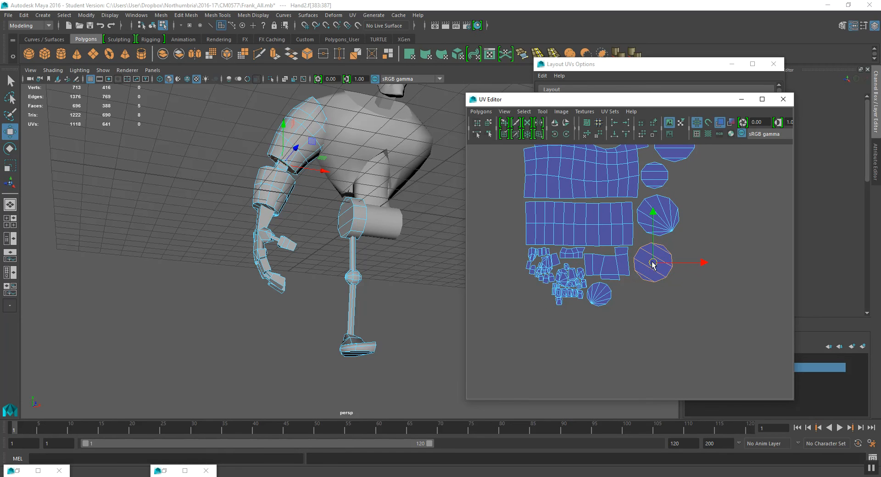
- Select all the arranged shells and move them down and left, away from the upper cluster
{"action": "scroll", "coordinate": [639, 296], "scroll_direction": "down", "scroll_amount": 3}
{"action": "middle_click_drag", "start_coordinate": [638, 296], "coordinate": [627, 312], "text": "alt"}
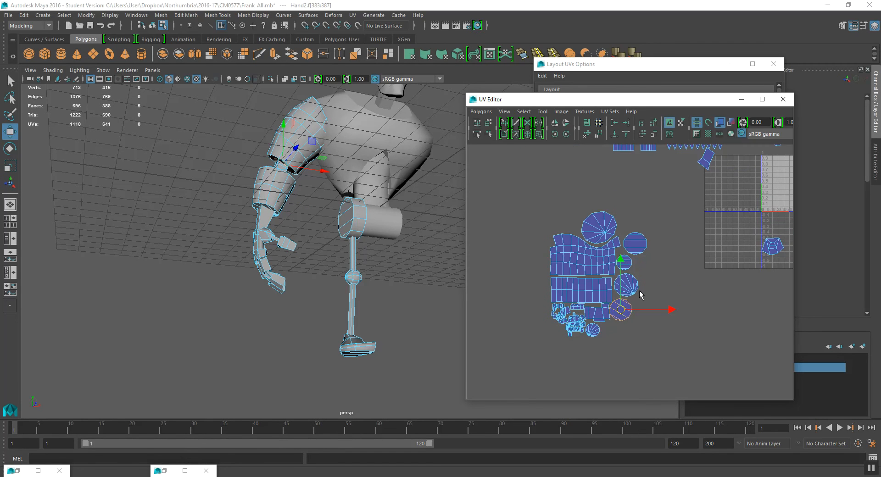
{"action": "left_click_drag", "start_coordinate": [522, 222], "coordinate": [695, 398]}
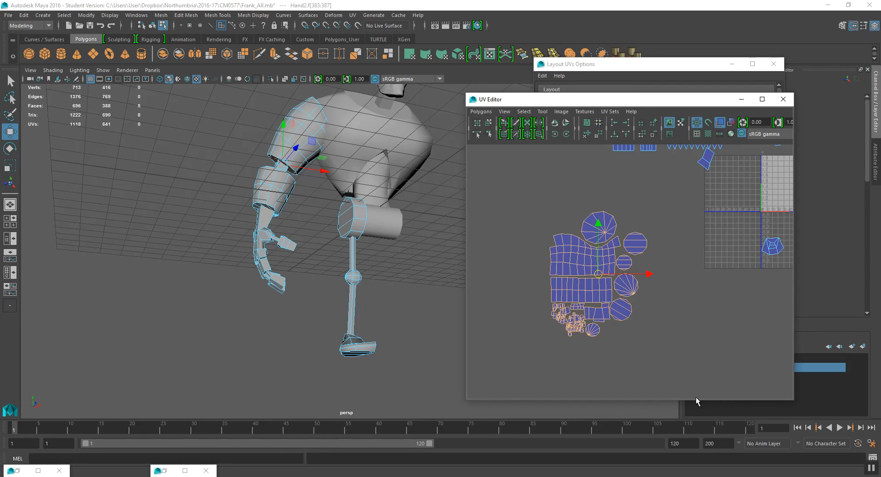
{"action": "scroll", "coordinate": [627, 265], "scroll_direction": "down", "scroll_amount": 1}
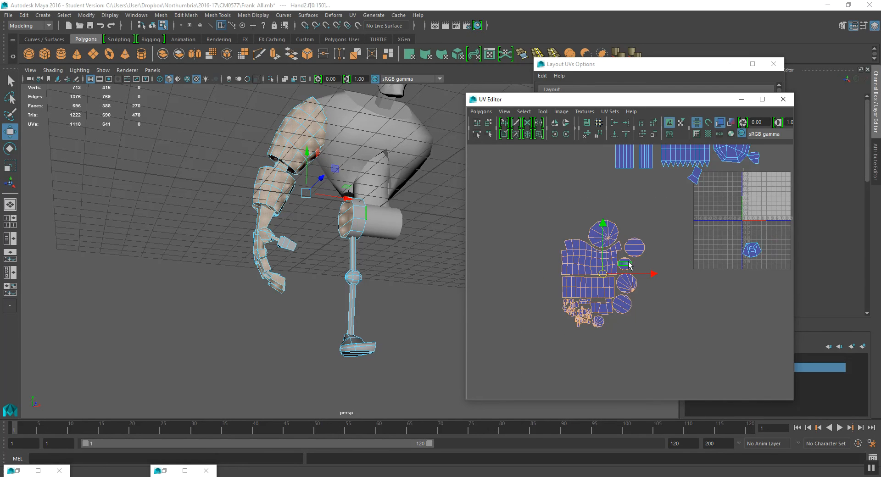
{"action": "middle_click_drag", "start_coordinate": [627, 264], "coordinate": [597, 332], "text": "alt"}
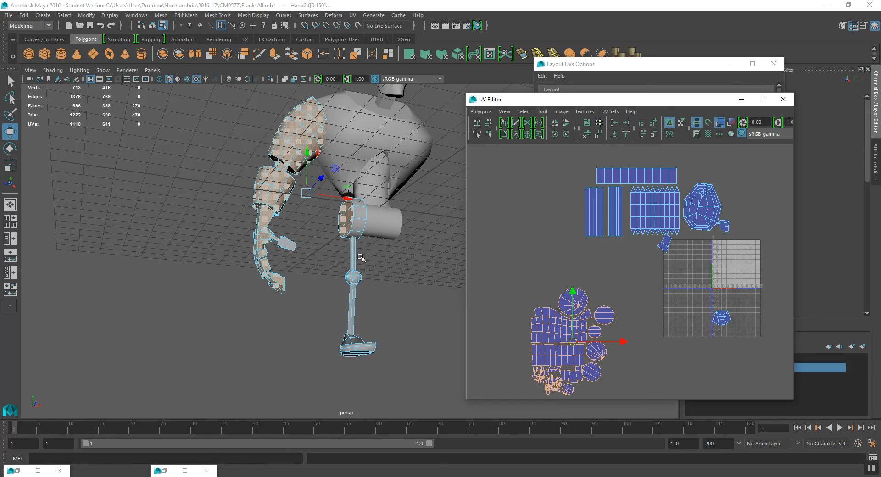
- Move the long horizontal strip shell from the upper cluster to just below the arranged shells
{"action": "left_click", "coordinate": [361, 224]}
{"action": "double_click", "coordinate": [602, 173]}
{"action": "left_click_drag", "start_coordinate": [637, 176], "coordinate": [617, 327]}
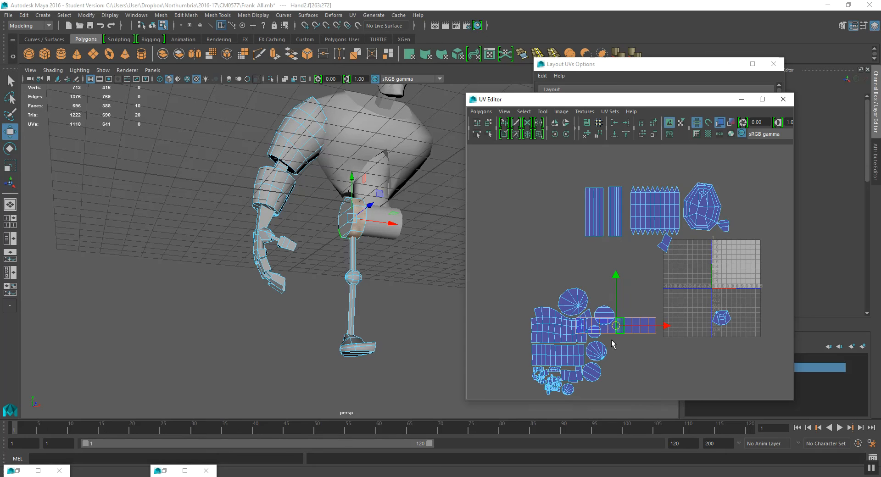
{"action": "middle_click_drag", "start_coordinate": [597, 293], "coordinate": [598, 245], "text": "alt"}
{"action": "right_click_drag", "start_coordinate": [598, 246], "coordinate": [616, 255], "text": "alt"}
{"action": "left_click_drag", "start_coordinate": [614, 231], "coordinate": [589, 324]}
{"action": "key", "text": "r"}
{"action": "key", "text": "w"}
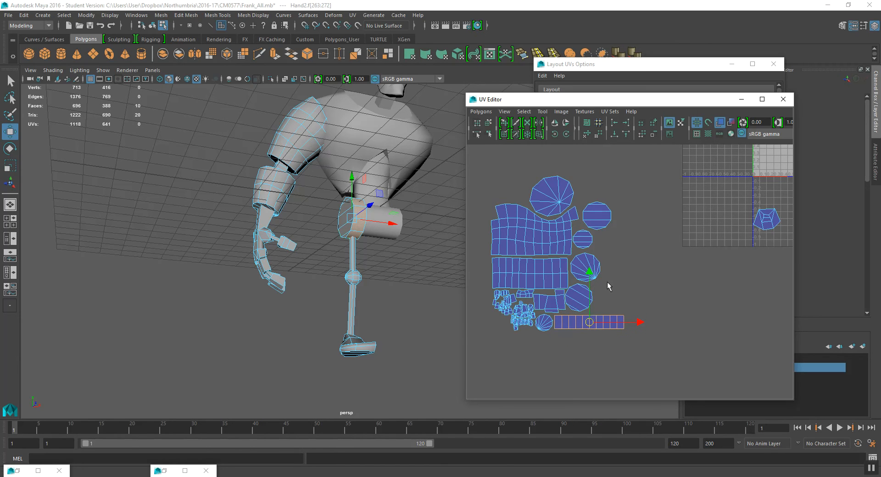
- Move a vertical strip shell from the upper cluster beside the circle shells and scale it to fit
{"action": "scroll", "coordinate": [607, 282], "scroll_direction": "down", "scroll_amount": 3}
{"action": "left_click", "coordinate": [585, 184]}
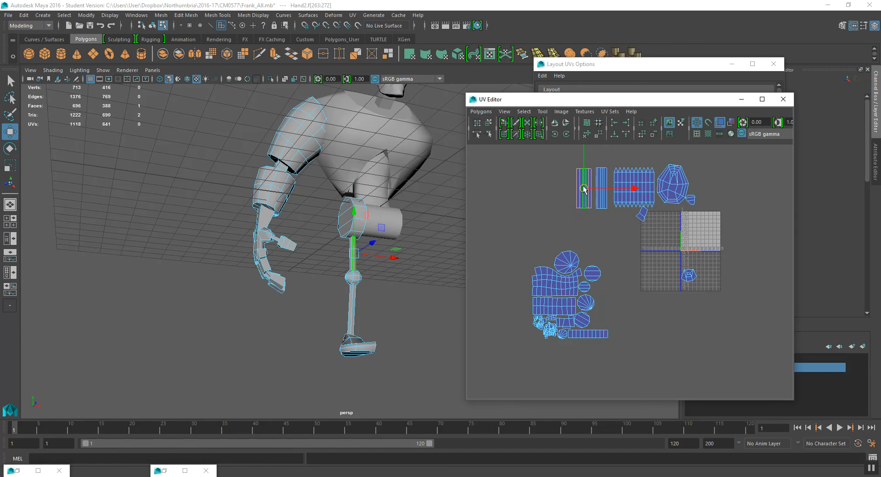
{"action": "scroll", "coordinate": [589, 207], "scroll_direction": "up", "scroll_amount": 1}
{"action": "left_click_drag", "start_coordinate": [577, 196], "coordinate": [591, 312]}
{"action": "scroll", "coordinate": [591, 316], "scroll_direction": "up", "scroll_amount": 4}
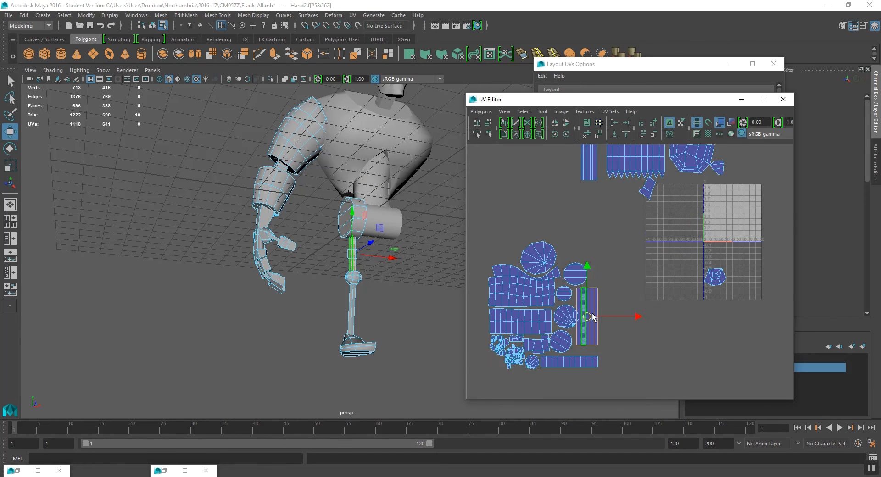
{"action": "middle_click_drag", "start_coordinate": [591, 323], "coordinate": [587, 297], "text": "alt"}
{"action": "key", "text": "r"}
{"action": "left_click_drag", "start_coordinate": [574, 300], "coordinate": [578, 320]}
{"action": "key", "text": "w"}
{"action": "scroll", "coordinate": [589, 283], "scroll_direction": "down", "scroll_amount": 4}
{"action": "middle_click_drag", "start_coordinate": [589, 283], "coordinate": [595, 315], "text": "alt"}
- Move the second vertical strip and another shell from the upper cluster into the arranged group
{"action": "double_click", "coordinate": [604, 195]}
{"action": "left_click_drag", "start_coordinate": [603, 198], "coordinate": [608, 297]}
{"action": "scroll", "coordinate": [608, 297], "scroll_direction": "up", "scroll_amount": 3}
{"action": "left_click_drag", "start_coordinate": [624, 257], "coordinate": [502, 327]}
{"action": "double_click", "coordinate": [767, 256]}
{"action": "left_click_drag", "start_coordinate": [758, 256], "coordinate": [525, 350]}
{"action": "middle_click_drag", "start_coordinate": [526, 349], "coordinate": [604, 262], "text": "alt"}
{"action": "scroll", "coordinate": [568, 262], "scroll_direction": "up", "scroll_amount": 5}
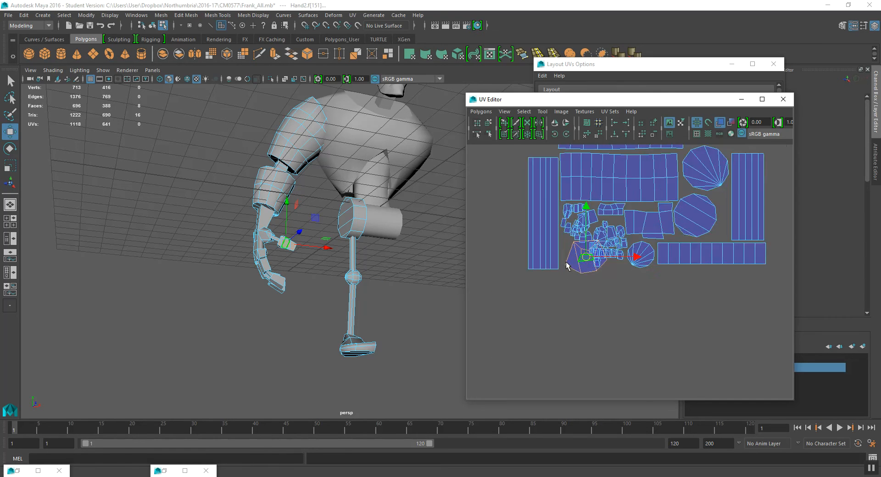
- Shrink the selected small shell and move it beside the hand shells
{"action": "key", "text": "r"}
{"action": "left_click_drag", "start_coordinate": [540, 241], "coordinate": [509, 272]}
{"action": "key", "text": "w"}
{"action": "left_click_drag", "start_coordinate": [540, 241], "coordinate": [531, 226]}
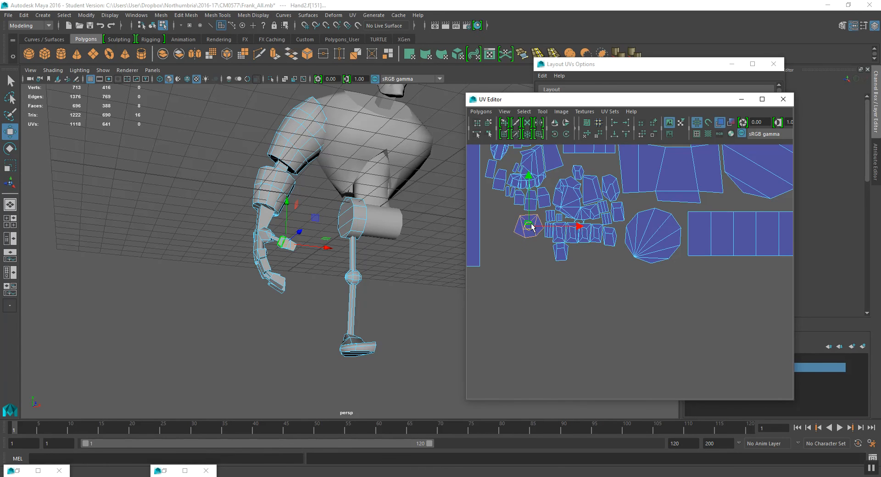
- Move the small shell sitting beside the tile down among the hand shells and adjust its position
{"action": "scroll", "coordinate": [637, 183], "scroll_direction": "down", "scroll_amount": 6}
{"action": "middle_click_drag", "start_coordinate": [663, 189], "coordinate": [600, 288], "text": "alt"}
{"action": "scroll", "coordinate": [600, 288], "scroll_direction": "down", "scroll_amount": 4}
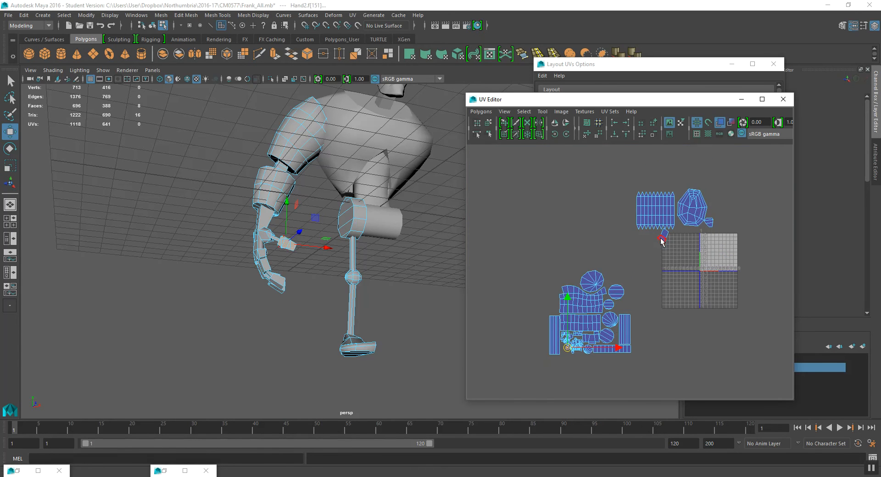
{"action": "left_click", "coordinate": [662, 239]}
{"action": "left_click_drag", "start_coordinate": [649, 257], "coordinate": [545, 331]}
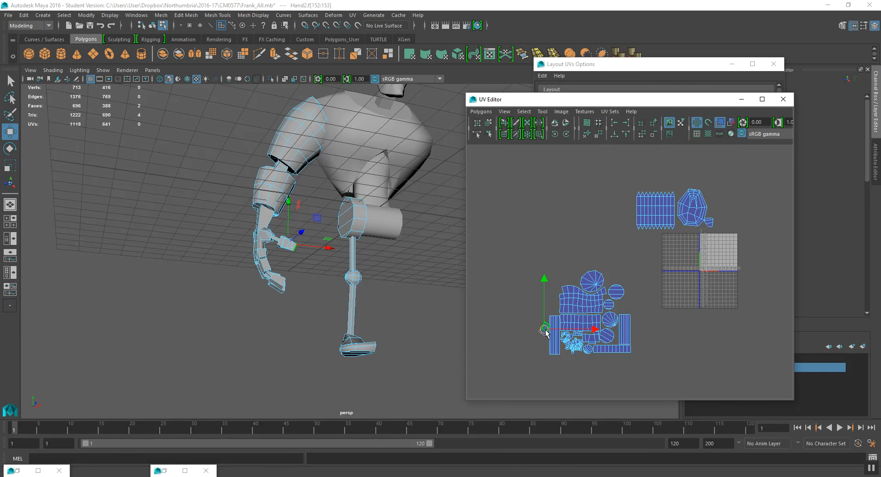
{"action": "middle_click_drag", "start_coordinate": [544, 335], "coordinate": [610, 230], "text": "alt"}
{"action": "scroll", "coordinate": [615, 220], "scroll_direction": "up", "scroll_amount": 7}
{"action": "middle_click_drag", "start_coordinate": [620, 192], "coordinate": [606, 274], "text": "alt"}
{"action": "scroll", "coordinate": [549, 198], "scroll_direction": "up", "scroll_amount": 5}
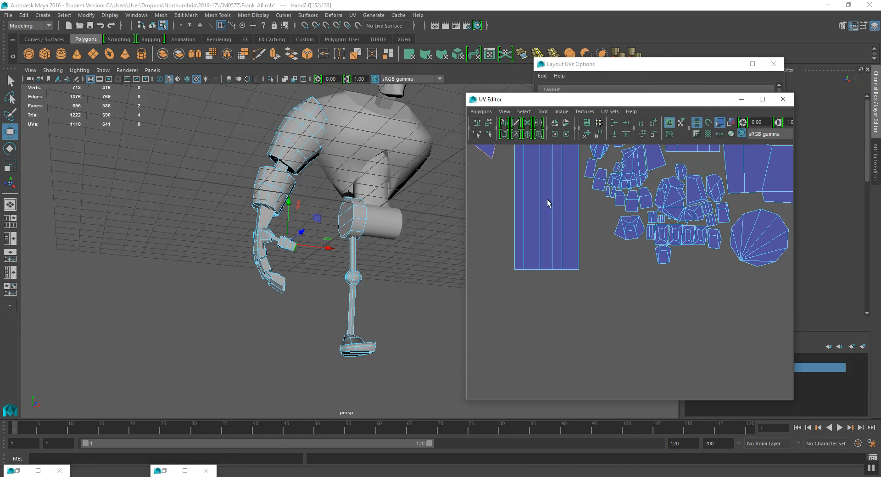
{"action": "left_click_drag", "start_coordinate": [496, 182], "coordinate": [561, 315]}
{"action": "key", "text": "r"}
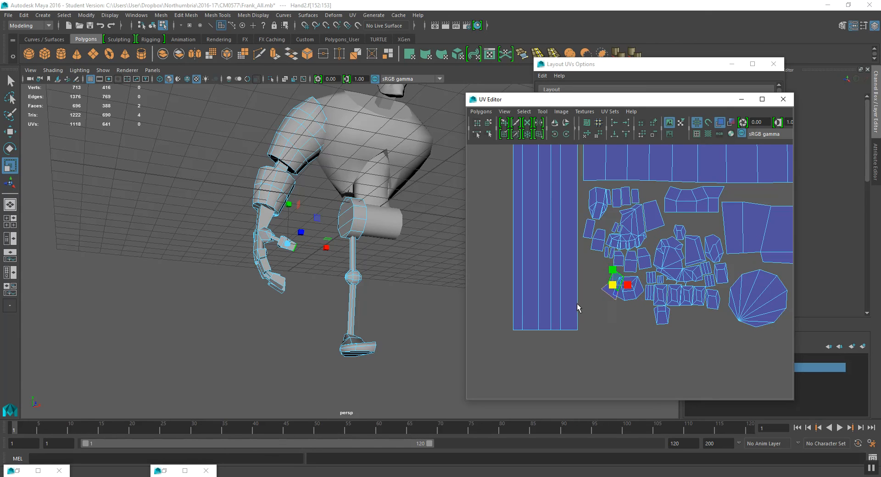
{"action": "key", "text": "w"}
{"action": "left_click_drag", "start_coordinate": [615, 286], "coordinate": [609, 281]}
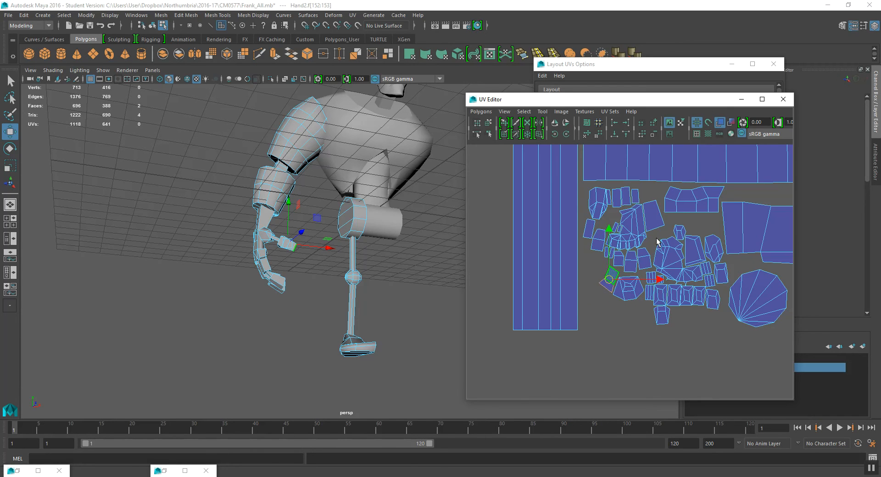
- Move the foot sole shell from beside the tile into the group next to the hand shells
{"action": "scroll", "coordinate": [657, 242], "scroll_direction": "down", "scroll_amount": 6}
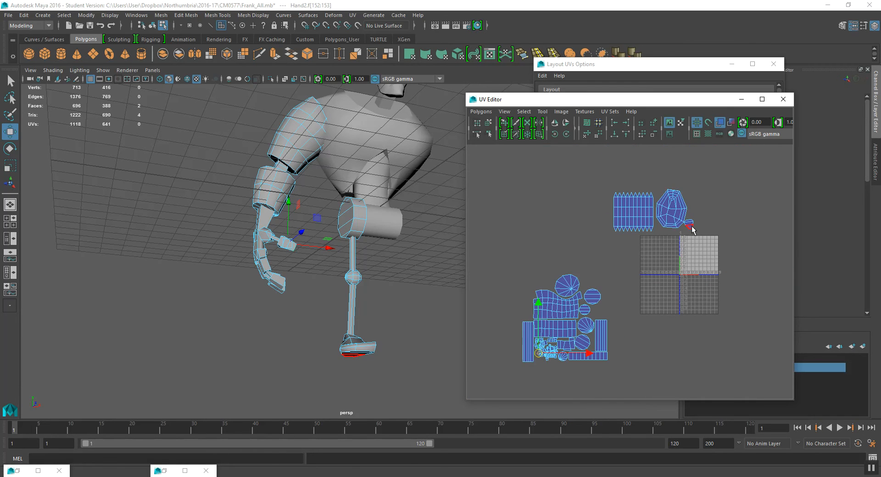
{"action": "left_click", "coordinate": [584, 320]}
{"action": "middle_click_drag", "start_coordinate": [629, 273], "coordinate": [690, 181], "text": "alt"}
{"action": "scroll", "coordinate": [633, 225], "scroll_direction": "up", "scroll_amount": 3}
{"action": "left_click_drag", "start_coordinate": [654, 200], "coordinate": [573, 270]}
{"action": "scroll", "coordinate": [601, 270], "scroll_direction": "up", "scroll_amount": 6}
{"action": "key", "text": "r"}
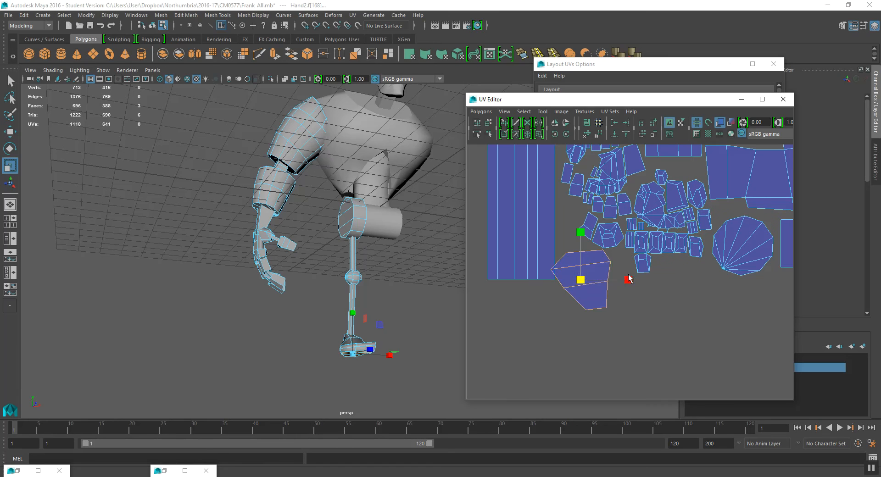
{"action": "key", "text": "w"}
{"action": "left_click_drag", "start_coordinate": [581, 281], "coordinate": [527, 321]}
{"action": "key", "text": "e"}
{"action": "key", "text": "w"}
{"action": "left_click_drag", "start_coordinate": [575, 258], "coordinate": [574, 255]}
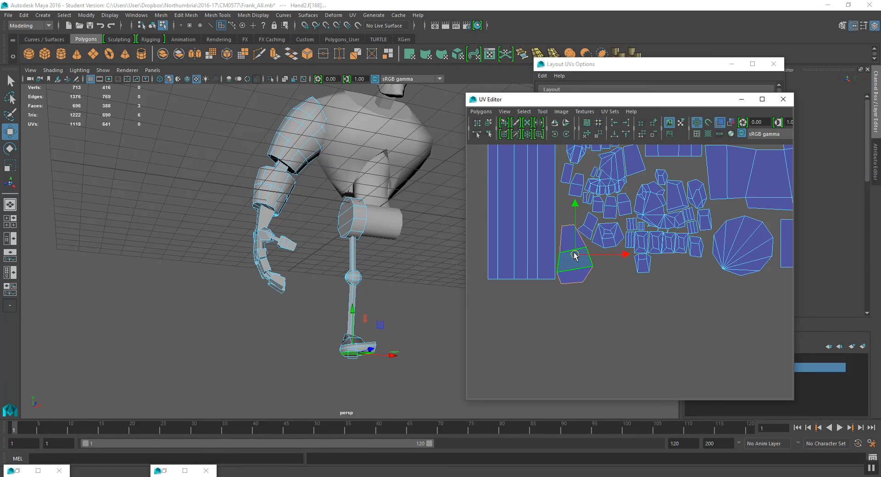
- Move the rounded foot shell from the upper cluster beside the circle shells, undoing a stray adjustment
{"action": "scroll", "coordinate": [581, 256], "scroll_direction": "down", "scroll_amount": 10}
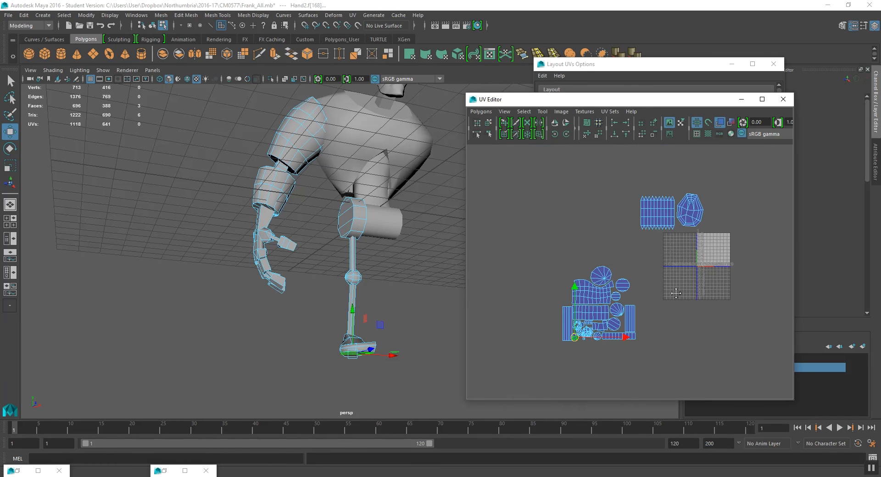
{"action": "left_click", "coordinate": [691, 216]}
{"action": "left_click_drag", "start_coordinate": [689, 215], "coordinate": [632, 296]}
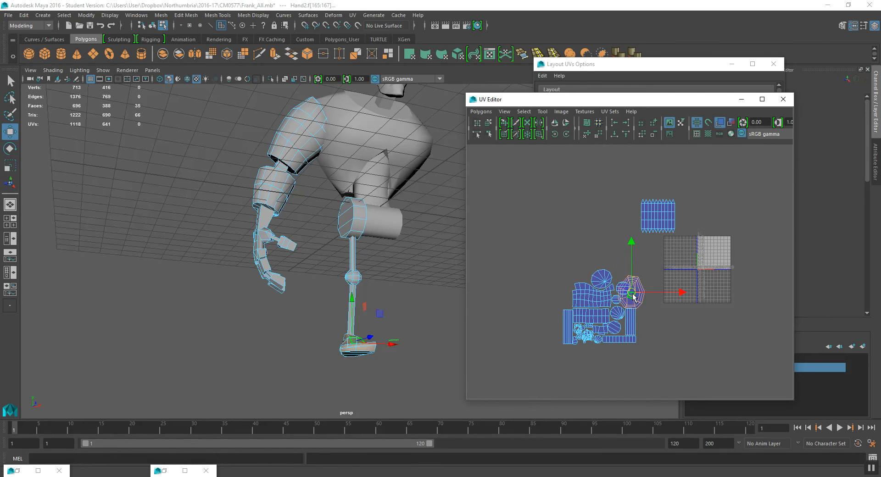
{"action": "scroll", "coordinate": [629, 302], "scroll_direction": "up", "scroll_amount": 4}
{"action": "scroll", "coordinate": [626, 311], "scroll_direction": "up", "scroll_amount": 5}
{"action": "left_click_drag", "start_coordinate": [641, 268], "coordinate": [608, 309]}
{"action": "key", "text": "r"}
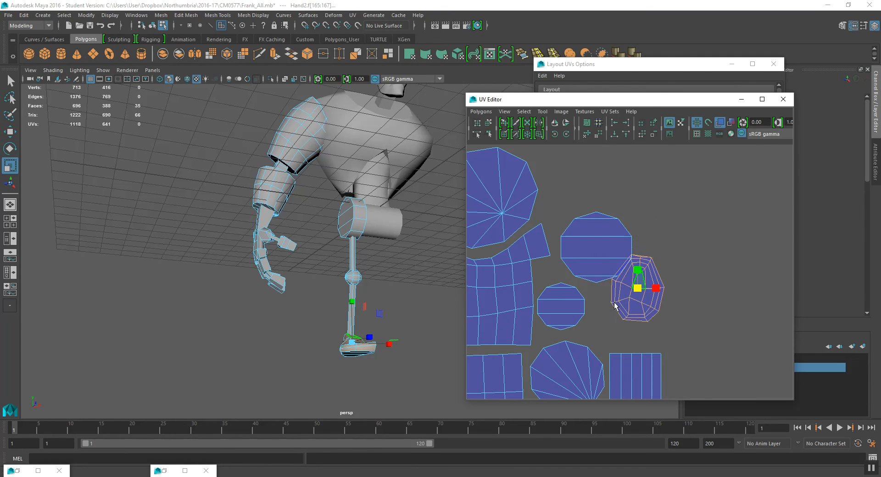
{"action": "key", "text": "ctrl+z"}
{"action": "key", "text": "ctrl+z"}
{"action": "key", "text": "ctrl+z"}
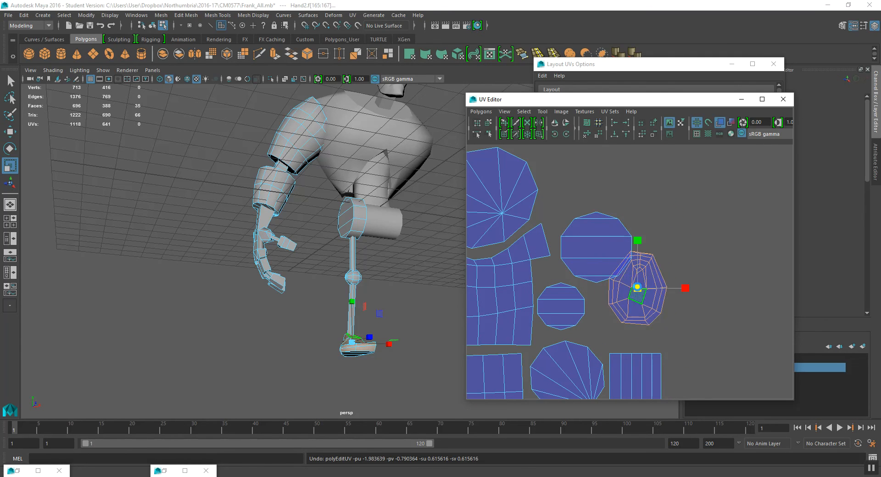
{"action": "key", "text": "w"}
{"action": "left_click_drag", "start_coordinate": [637, 289], "coordinate": [635, 310]}
- Move the zigzag strip shell into the arranged group and scale it down to fit
{"action": "scroll", "coordinate": [640, 306], "scroll_direction": "down", "scroll_amount": 5}
{"action": "scroll", "coordinate": [641, 308], "scroll_direction": "down", "scroll_amount": 4}
{"action": "left_click", "coordinate": [661, 198]}
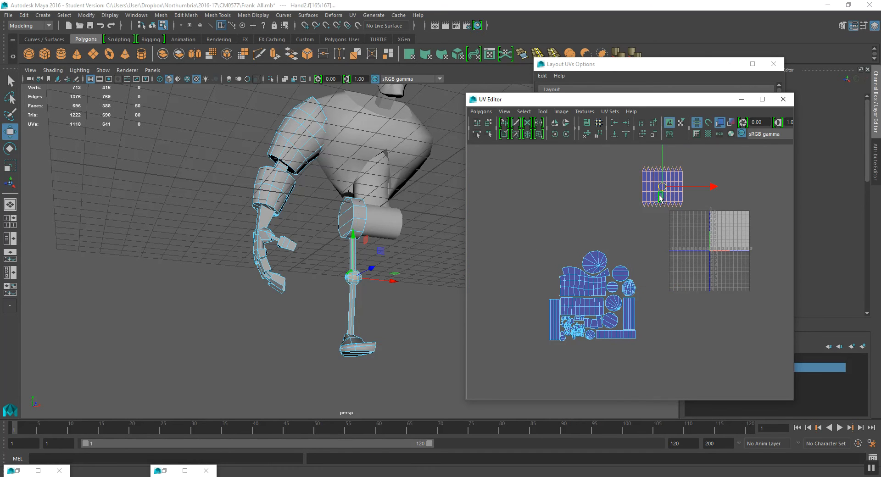
{"action": "left_click_drag", "start_coordinate": [660, 189], "coordinate": [583, 282]}
{"action": "scroll", "coordinate": [592, 310], "scroll_direction": "up", "scroll_amount": 4}
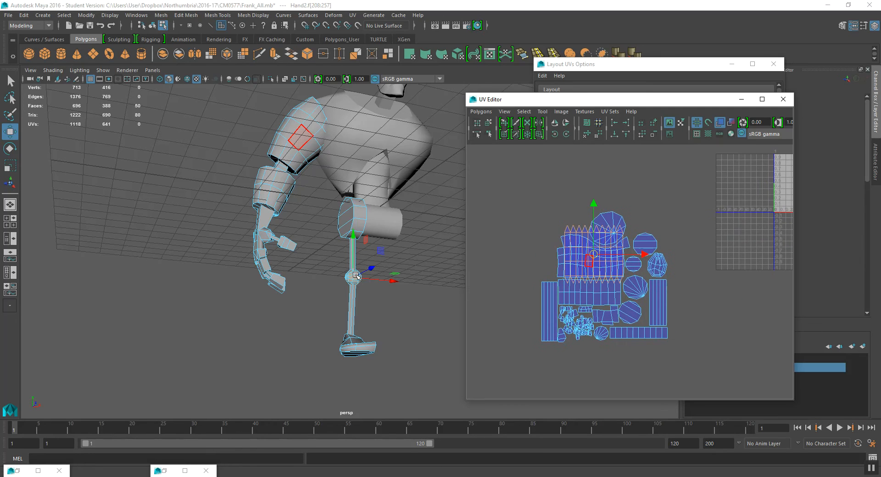
{"action": "key", "text": "r"}
{"action": "left_click_drag", "start_coordinate": [578, 247], "coordinate": [540, 288]}
{"action": "key", "text": "w"}
{"action": "left_click_drag", "start_coordinate": [577, 247], "coordinate": [649, 320]}
{"action": "scroll", "coordinate": [648, 319], "scroll_direction": "up", "scroll_amount": 2}
{"action": "scroll", "coordinate": [647, 316], "scroll_direction": "up", "scroll_amount": 2}
{"action": "middle_click_drag", "start_coordinate": [647, 317], "coordinate": [596, 160], "text": "alt"}
{"action": "scroll", "coordinate": [615, 183], "scroll_direction": "up", "scroll_amount": 2}
{"action": "middle_click_drag", "start_coordinate": [623, 204], "coordinate": [625, 227], "text": "alt"}
{"action": "left_click_drag", "start_coordinate": [618, 192], "coordinate": [620, 295]}
{"action": "scroll", "coordinate": [640, 250], "scroll_direction": "down", "scroll_amount": 2}
{"action": "scroll", "coordinate": [640, 248], "scroll_direction": "down", "scroll_amount": 3}
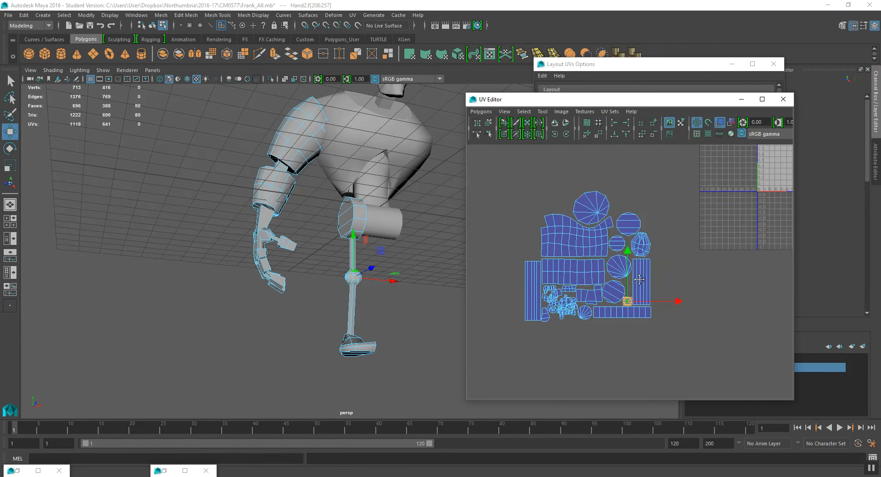
- Return to object selection and save the scene file, continuing past the student version notice
{"action": "left_click_drag", "start_coordinate": [470, 190], "coordinate": [685, 365]}
{"action": "left_click_drag", "start_coordinate": [341, 221], "coordinate": [351, 242], "text": "alt"}
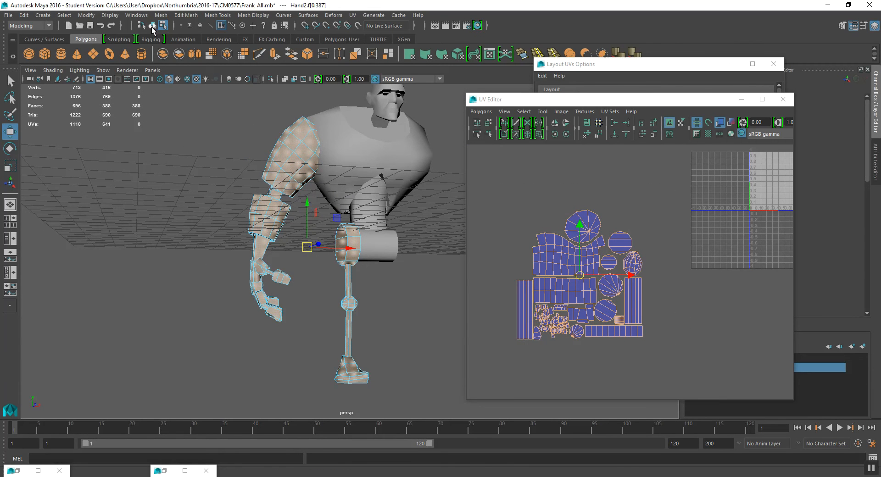
{"action": "left_click", "coordinate": [152, 27]}
{"action": "middle_click_drag", "start_coordinate": [281, 206], "coordinate": [272, 205], "text": "alt"}
{"action": "key", "text": "ctrl+s"}
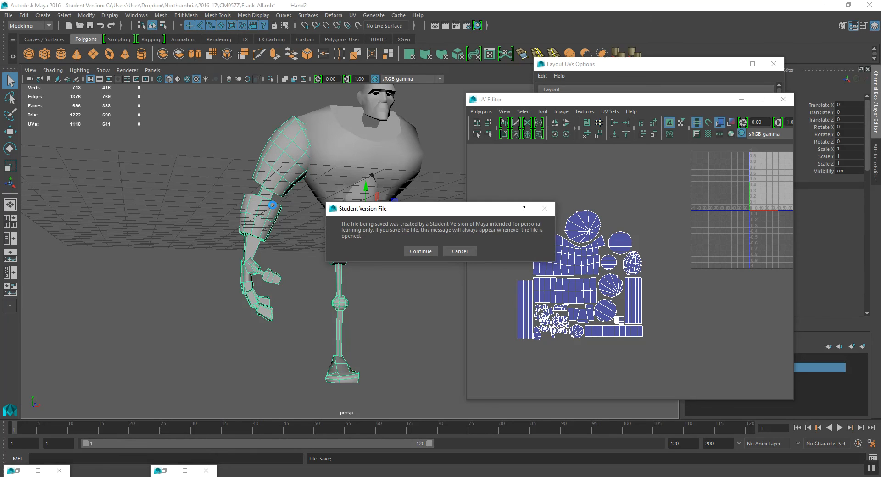
{"action": "left_click", "coordinate": [421, 251]}
{"action": "key", "text": "w"}
{"action": "left_click_drag", "start_coordinate": [336, 277], "coordinate": [344, 267], "text": "alt"}
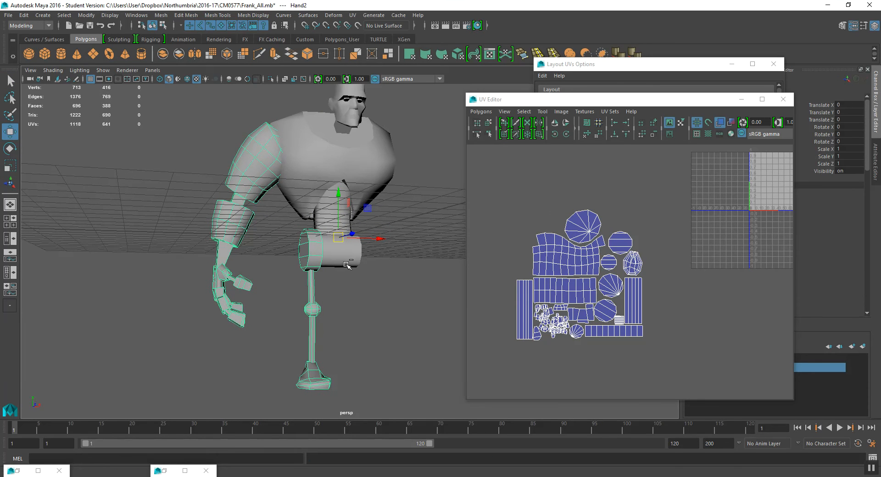
- Duplicate the combined hand mesh and mirror the copy by setting Scale X to -1
{"action": "key", "text": "ctrl+d"}
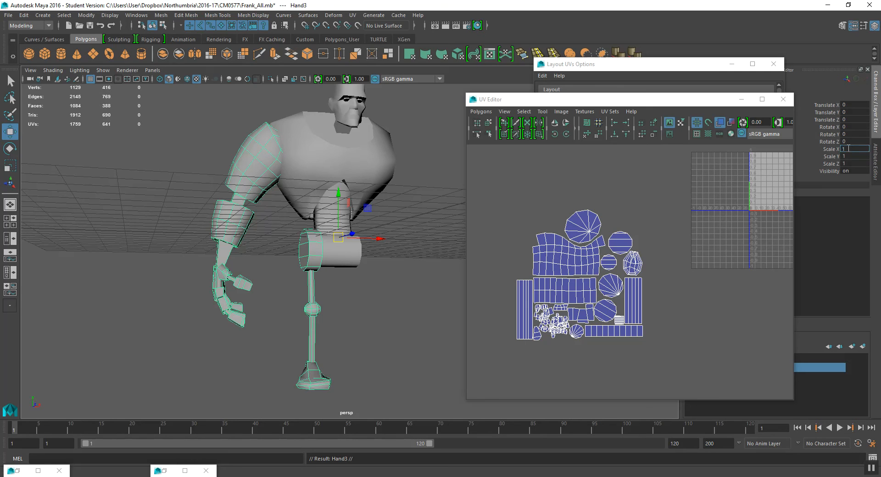
{"action": "type", "text": "-1"}
{"action": "key", "text": "Return"}
- Freeze Transformations on the mirrored limb mesh
{"action": "left_click_drag", "start_coordinate": [404, 257], "coordinate": [455, 239], "text": "alt"}
{"action": "scroll", "coordinate": [629, 275], "scroll_direction": "down", "scroll_amount": 3}
{"action": "middle_click_drag", "start_coordinate": [645, 239], "coordinate": [621, 241], "text": "alt"}
{"action": "left_click", "coordinate": [404, 222], "text": "alt"}
{"action": "left_click", "coordinate": [87, 16]}
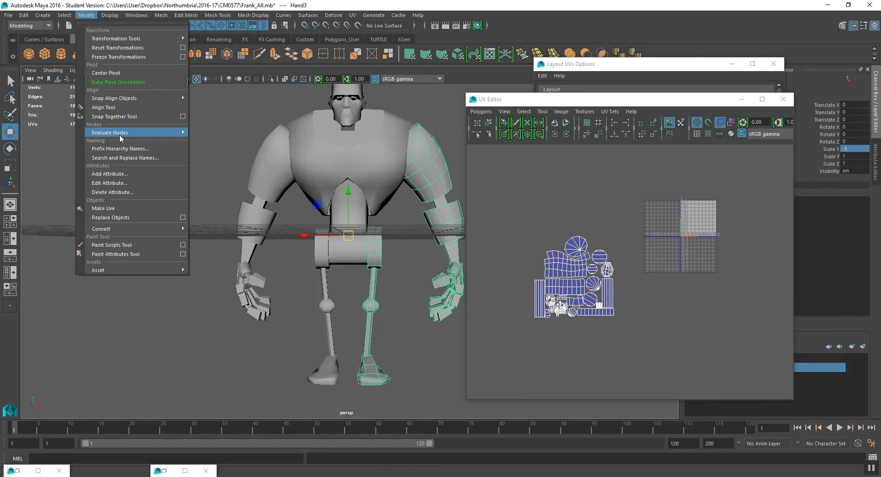
{"action": "left_click", "coordinate": [118, 57]}
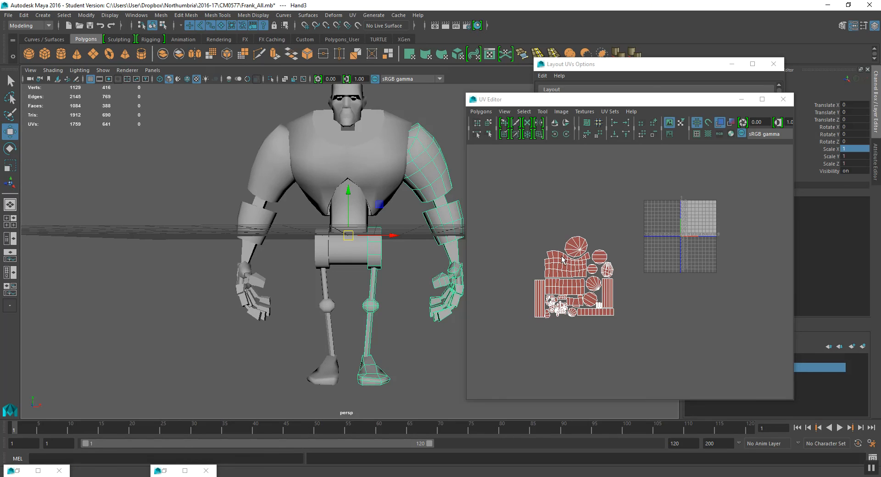
- Select all UVs of the mirrored mesh, flip them, and move the shells beside the originals
{"action": "right_click_drag", "start_coordinate": [563, 259], "coordinate": [572, 262]}
{"action": "left_click_drag", "start_coordinate": [541, 241], "coordinate": [604, 298]}
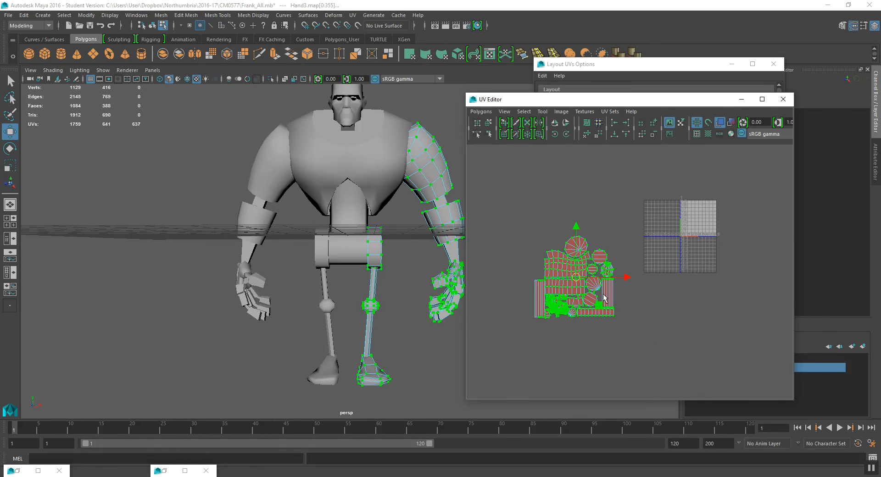
{"action": "left_click_drag", "start_coordinate": [524, 236], "coordinate": [655, 367]}
{"action": "right_click_drag", "start_coordinate": [596, 281], "coordinate": [599, 295]}
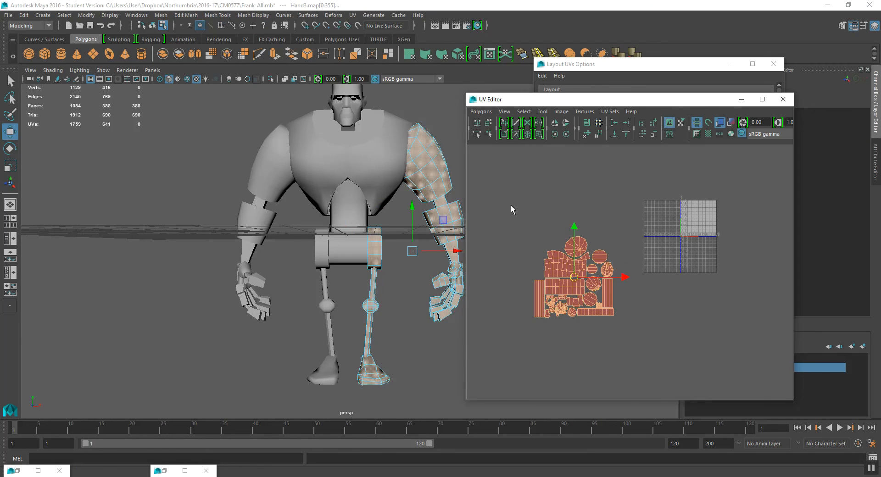
{"action": "scroll", "coordinate": [615, 302], "scroll_direction": "up", "scroll_amount": 3}
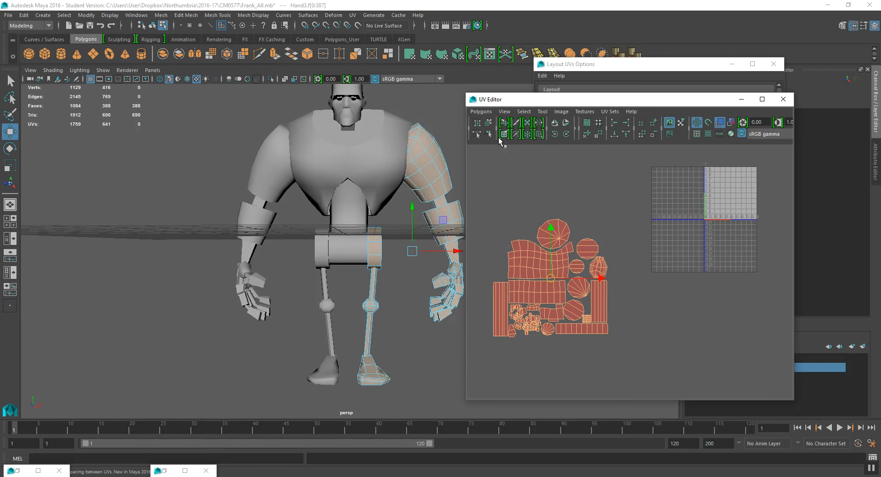
{"action": "left_click", "coordinate": [554, 123]}
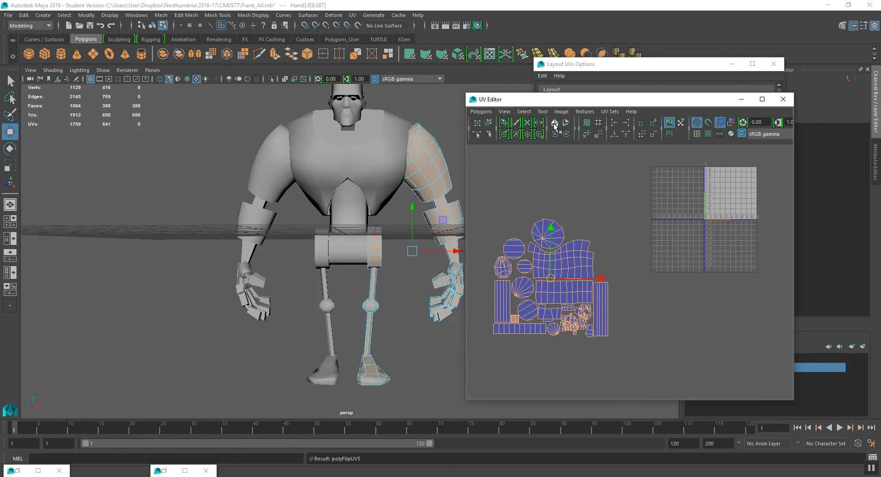
{"action": "scroll", "coordinate": [617, 309], "scroll_direction": "down", "scroll_amount": 2}
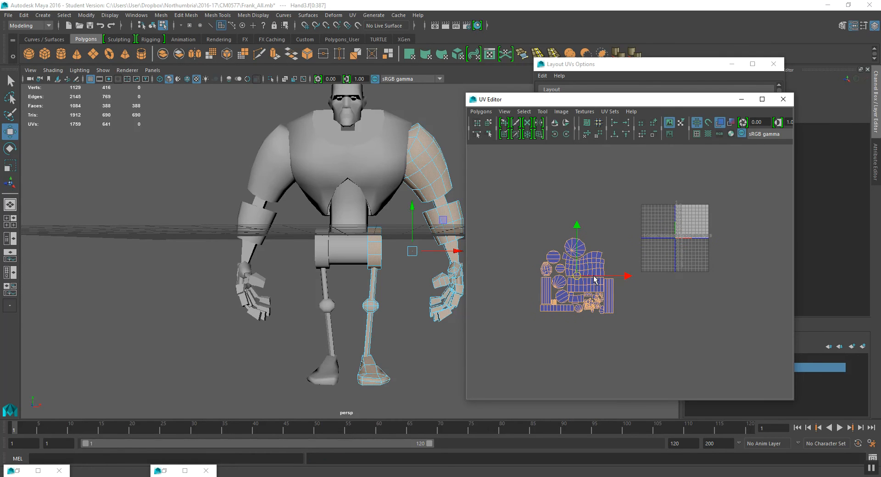
{"action": "left_click_drag", "start_coordinate": [629, 275], "coordinate": [743, 276]}
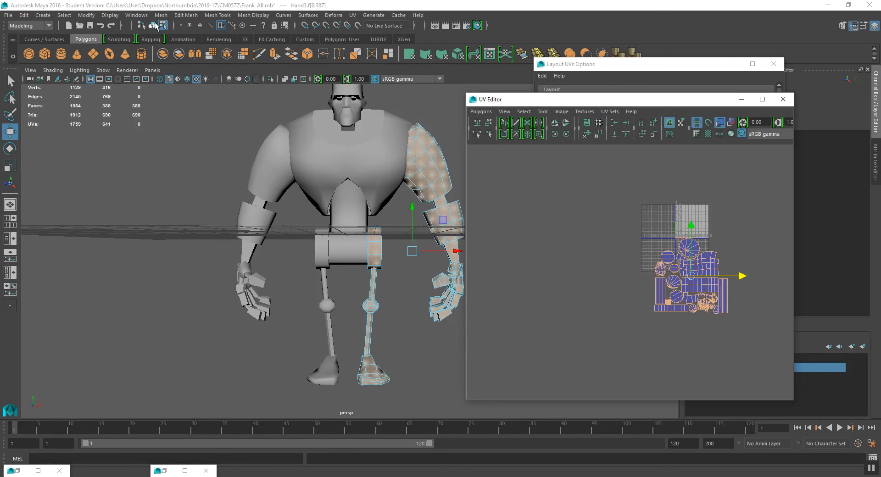
- Undo the UV move and flip of the mirrored mesh
{"action": "left_click", "coordinate": [152, 26]}
{"action": "left_click", "coordinate": [266, 188], "text": "shift"}
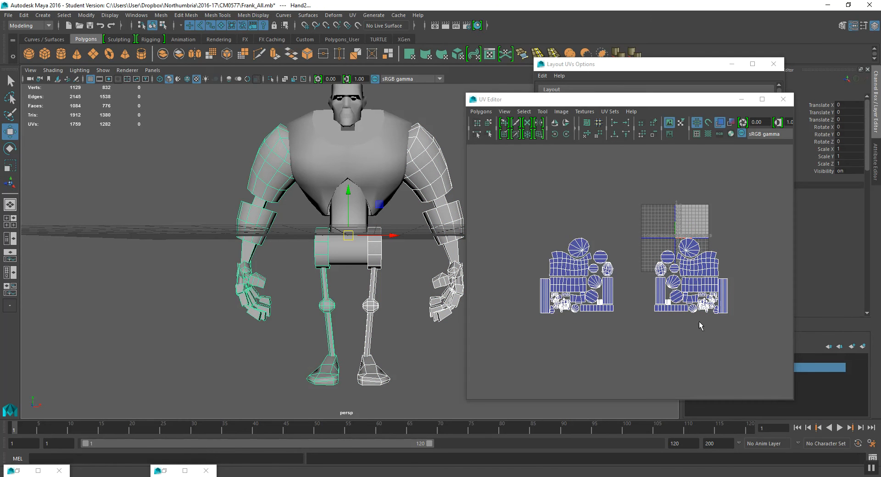
{"action": "middle_click_drag", "start_coordinate": [698, 321], "coordinate": [690, 317], "text": "alt"}
{"action": "right_click_drag", "start_coordinate": [644, 271], "coordinate": [643, 297]}
{"action": "middle_click_drag", "start_coordinate": [678, 265], "coordinate": [749, 328]}
{"action": "key", "text": "ctrl+z"}
{"action": "middle_click_drag", "start_coordinate": [649, 274], "coordinate": [646, 266], "text": "alt"}
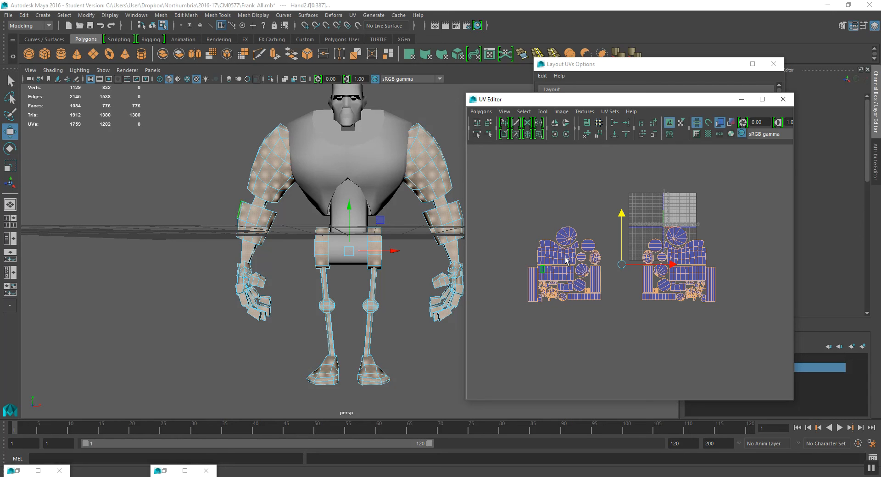
{"action": "scroll", "coordinate": [638, 269], "scroll_direction": "up", "scroll_amount": 2}
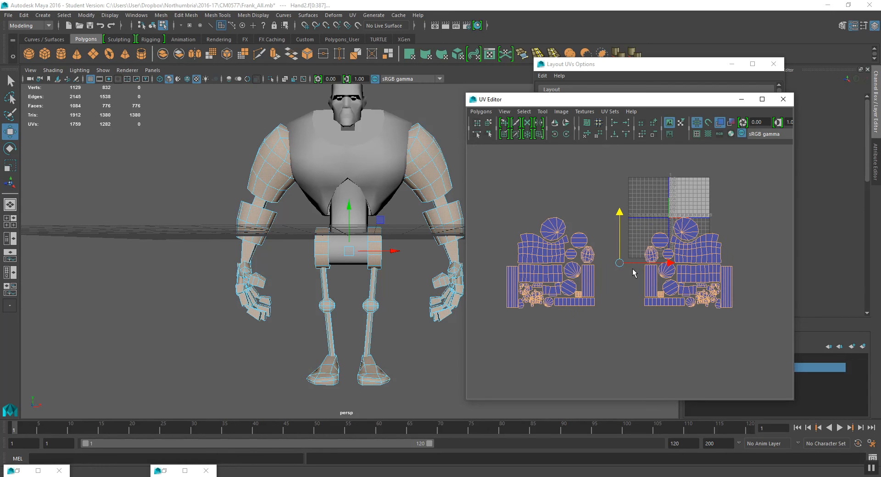
{"action": "key", "text": "F8"}
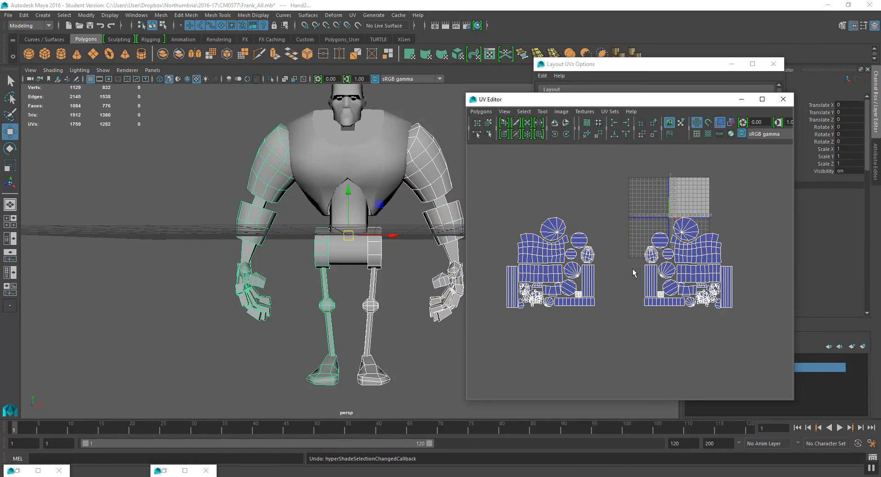
{"action": "key", "text": "ctrl+z"}
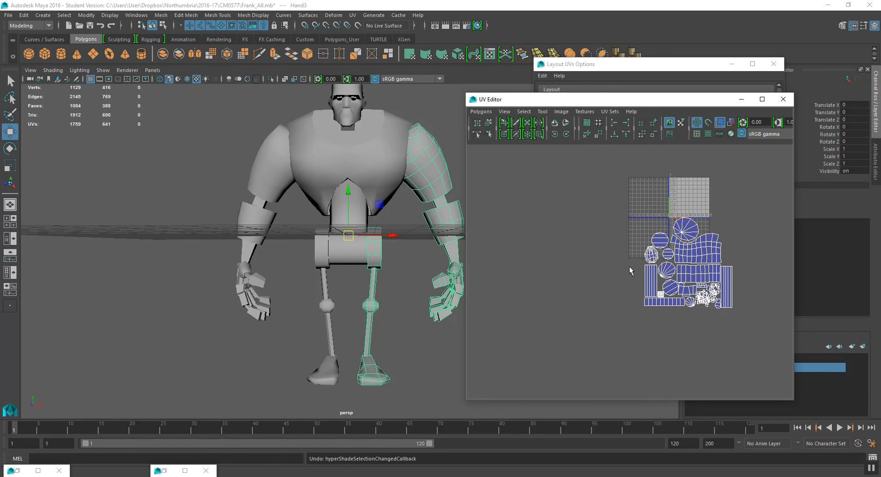
{"action": "key", "text": "ctrl+z"}
{"action": "key", "text": "ctrl+z"}
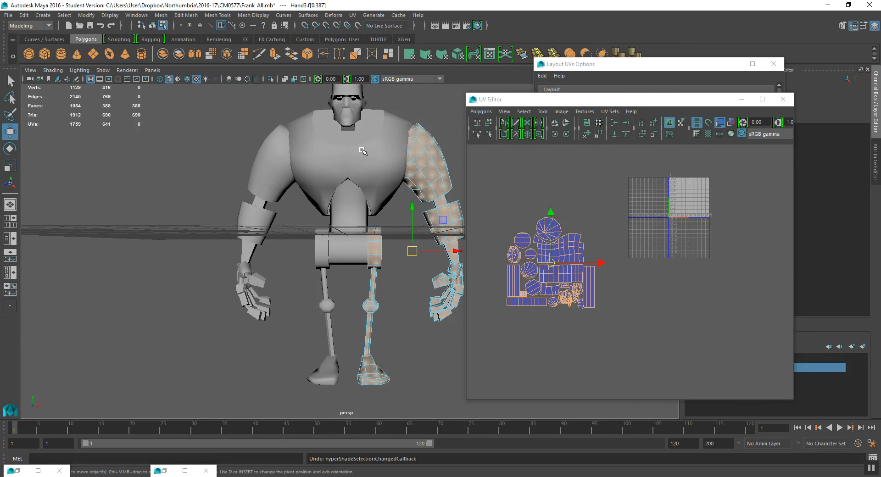
{"action": "key", "text": "ctrl+z"}
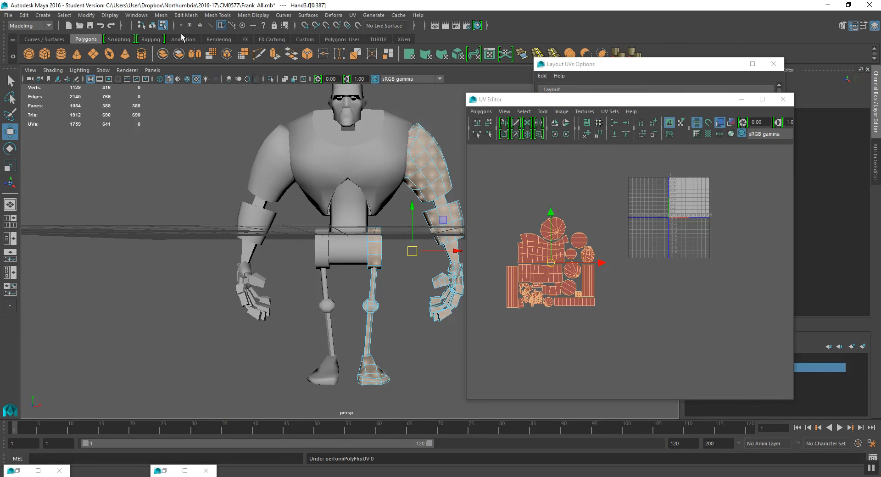
- Select both limb meshes' UVs and move the overlapping shells into the 0–1 UV tile
{"action": "left_click", "coordinate": [152, 25]}
{"action": "left_click", "coordinate": [276, 187]}
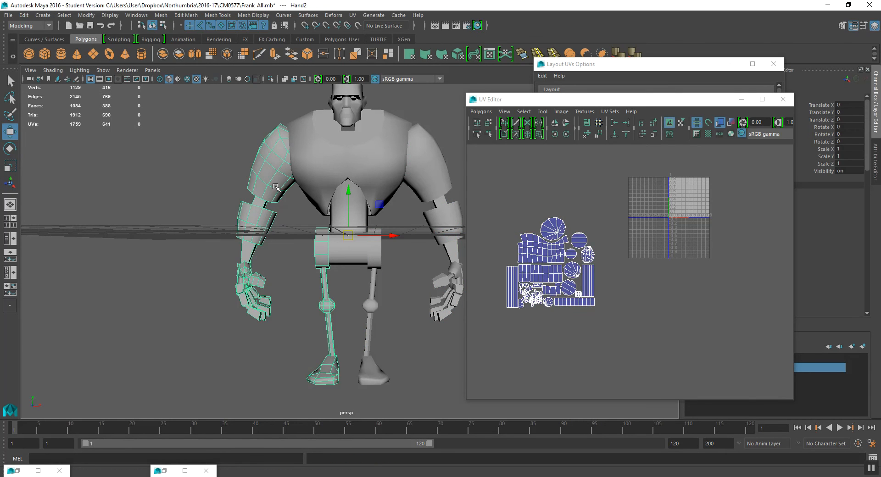
{"action": "left_click", "coordinate": [420, 170], "text": "shift"}
{"action": "left_click_drag", "start_coordinate": [419, 171], "coordinate": [450, 234], "text": "alt"}
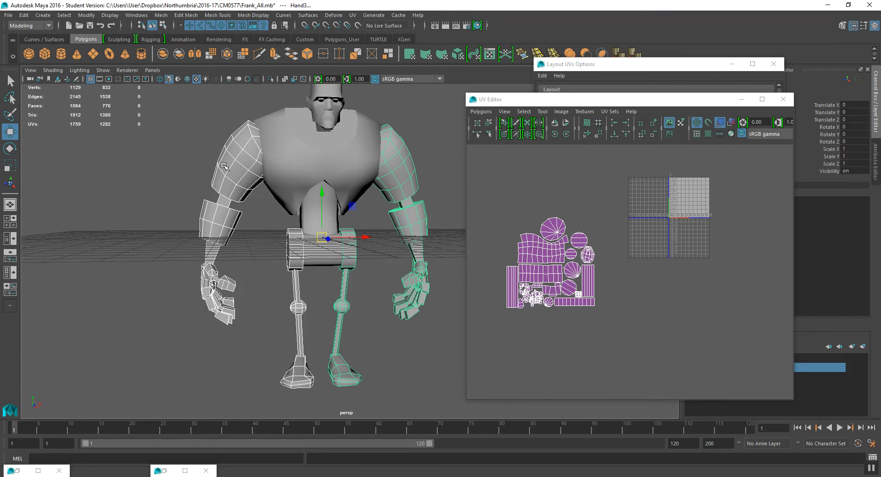
{"action": "left_click_drag", "start_coordinate": [208, 180], "coordinate": [222, 182], "text": "alt"}
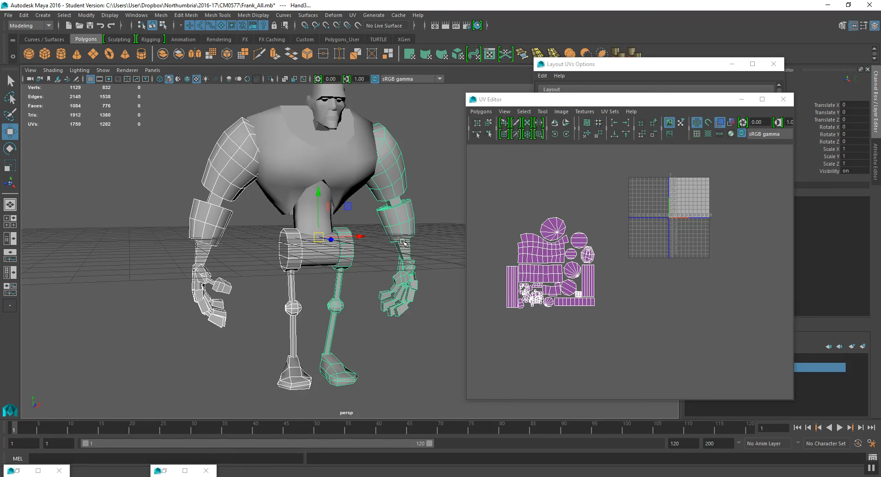
{"action": "right_click_drag", "start_coordinate": [514, 257], "coordinate": [557, 258]}
{"action": "left_click_drag", "start_coordinate": [487, 187], "coordinate": [657, 333]}
{"action": "left_click_drag", "start_coordinate": [550, 266], "coordinate": [629, 249]}
{"action": "key", "text": "r"}
{"action": "key", "text": "w"}
{"action": "scroll", "coordinate": [590, 374], "scroll_direction": "up", "scroll_amount": 5}
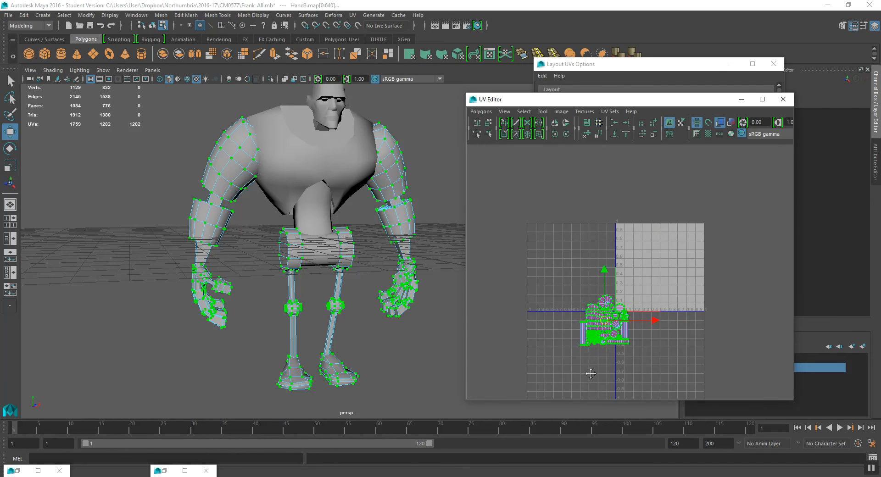
{"action": "right_click_drag", "start_coordinate": [591, 373], "coordinate": [644, 330], "text": "alt"}
{"action": "middle_click_drag", "start_coordinate": [645, 329], "coordinate": [610, 301], "text": "alt"}
{"action": "left_click_drag", "start_coordinate": [555, 318], "coordinate": [609, 262]}
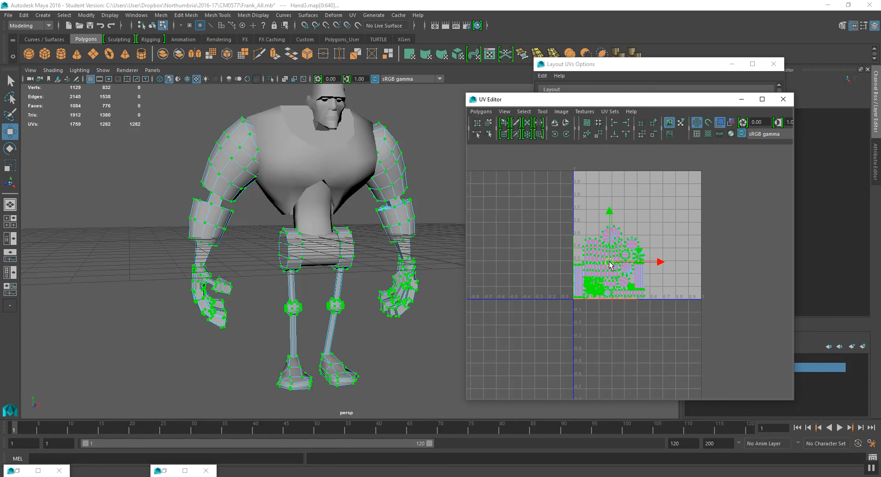
{"action": "scroll", "coordinate": [390, 269], "scroll_direction": "up", "scroll_amount": 5}
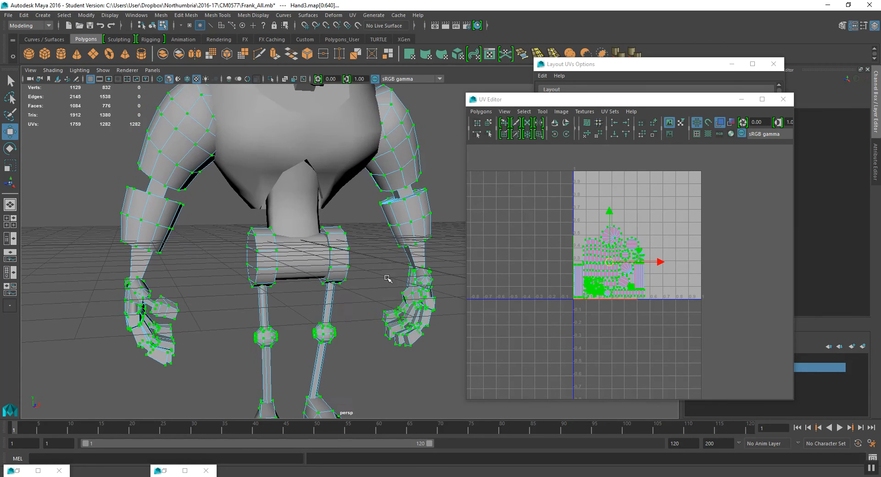
- Select the head mesh and apply a cylindrical UV projection to it
{"action": "left_click", "coordinate": [153, 26]}
{"action": "middle_click_drag", "start_coordinate": [279, 157], "coordinate": [275, 264], "text": "alt"}
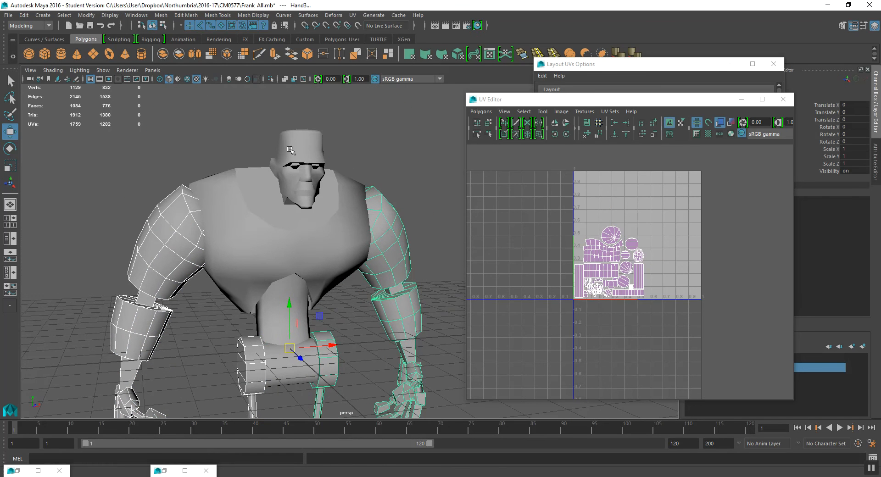
{"action": "left_click", "coordinate": [301, 171]}
{"action": "left_click_drag", "start_coordinate": [290, 186], "coordinate": [306, 200], "text": "alt"}
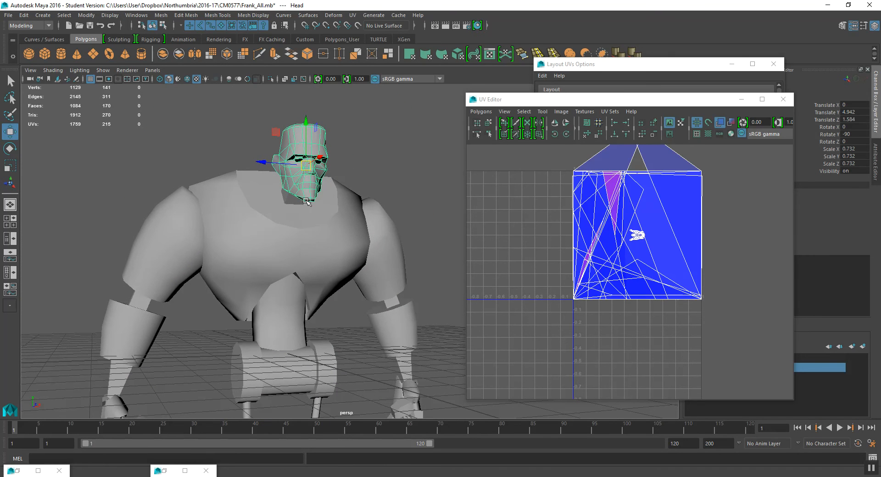
{"action": "key", "text": "space"}
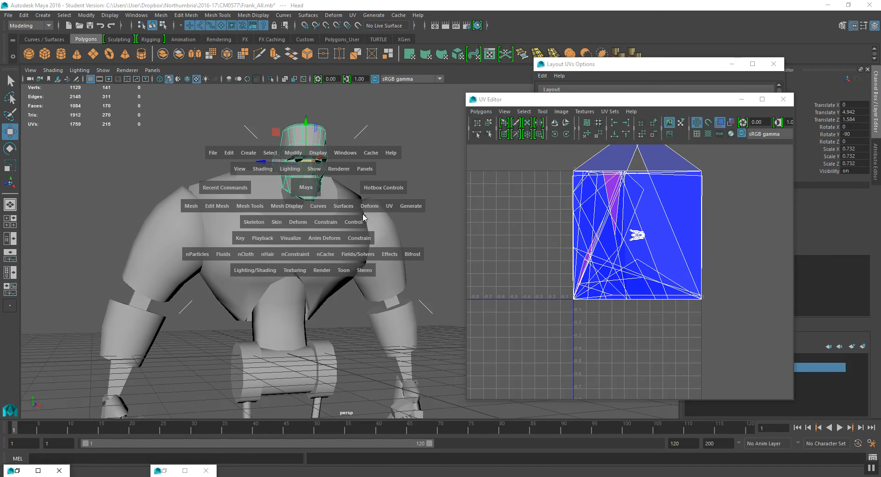
{"action": "left_click", "coordinate": [387, 206]}
{"action": "left_click", "coordinate": [452, 191]}
{"action": "left_click_drag", "start_coordinate": [351, 200], "coordinate": [305, 173], "text": "alt"}
{"action": "left_click", "coordinate": [152, 26]}
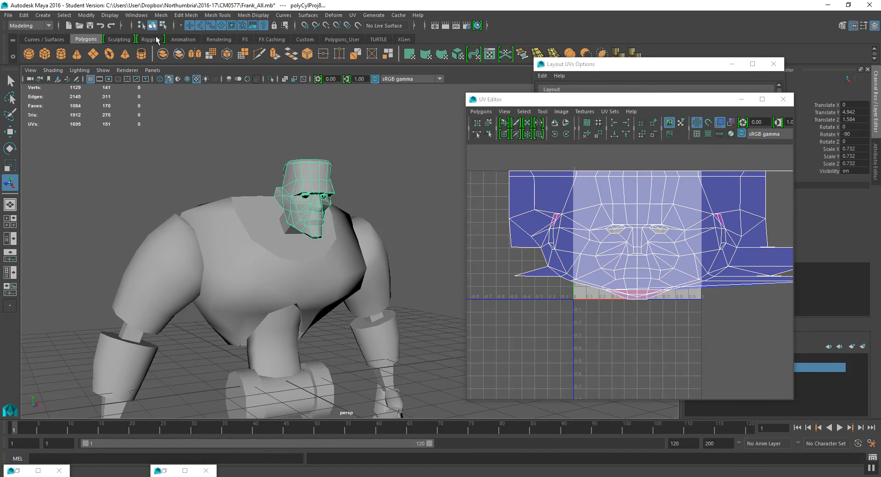
- Try unfolding all of the head's UVs
{"action": "scroll", "coordinate": [665, 238], "scroll_direction": "down", "scroll_amount": 3}
{"action": "middle_click_drag", "start_coordinate": [662, 236], "coordinate": [646, 233], "text": "alt"}
{"action": "right_click_drag", "start_coordinate": [637, 235], "coordinate": [664, 238]}
{"action": "left_click_drag", "start_coordinate": [525, 181], "coordinate": [825, 335]}
{"action": "left_click", "coordinate": [478, 113]}
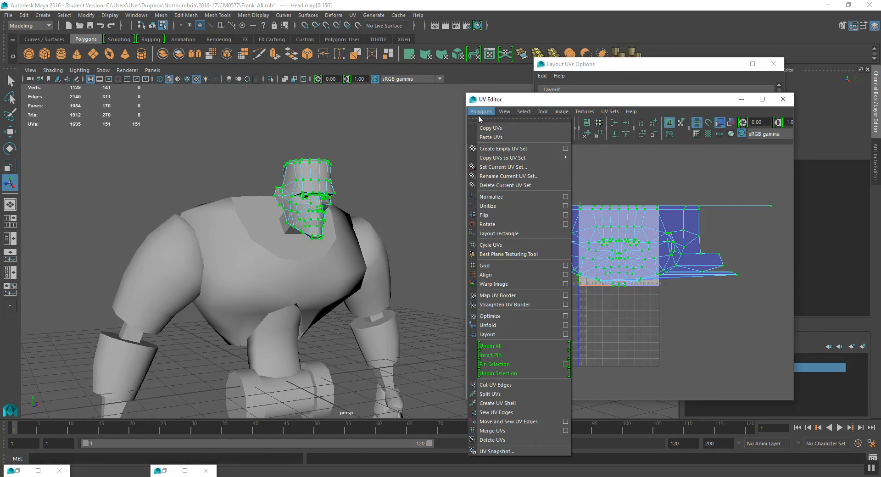
{"action": "left_click", "coordinate": [505, 325]}
{"action": "scroll", "coordinate": [608, 257], "scroll_direction": "up", "scroll_amount": 3}
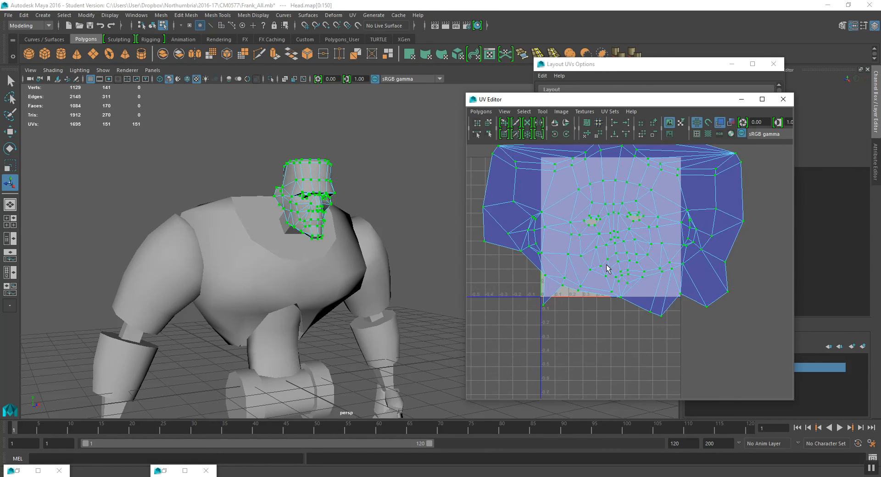
{"action": "middle_click_drag", "start_coordinate": [592, 233], "coordinate": [591, 252], "text": "alt"}
{"action": "middle_click_drag", "start_coordinate": [340, 227], "coordinate": [338, 243], "text": "alt"}
{"action": "key", "text": "ctrl+z"}
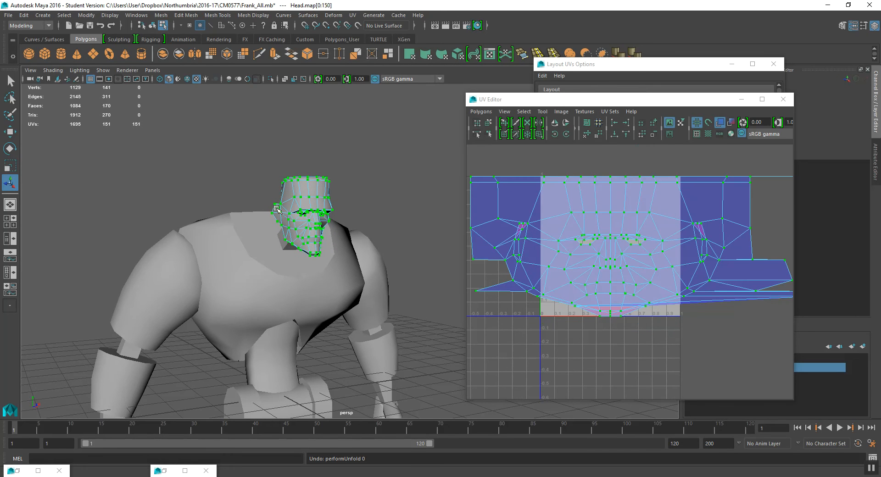
- Select the ring of faces forming the flat top cap of the head
{"action": "left_click_drag", "start_coordinate": [278, 210], "coordinate": [282, 233], "text": "alt"}
{"action": "scroll", "coordinate": [303, 211], "scroll_direction": "up", "scroll_amount": 3}
{"action": "left_click_drag", "start_coordinate": [303, 202], "coordinate": [273, 194], "text": "alt"}
{"action": "right_click_drag", "start_coordinate": [266, 190], "coordinate": [268, 202]}
{"action": "left_click_drag", "start_coordinate": [267, 198], "coordinate": [240, 178], "text": "alt"}
{"action": "key", "text": "q"}
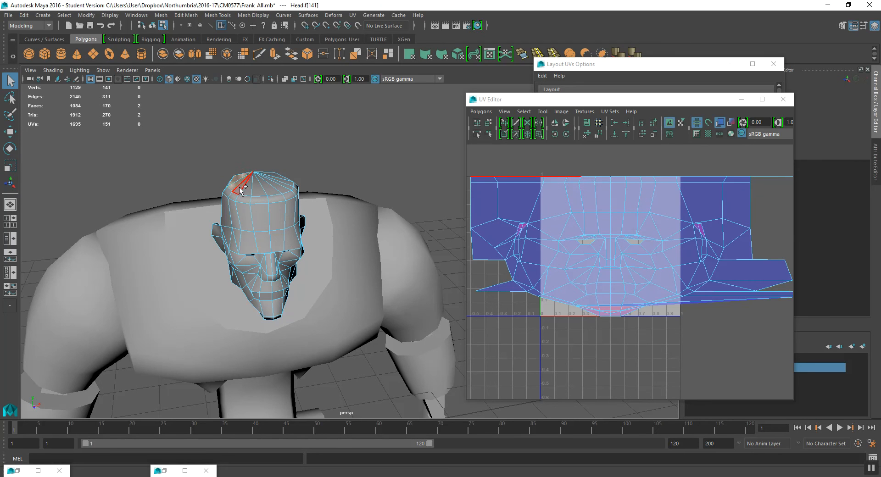
{"action": "left_click", "coordinate": [250, 189], "text": "shift"}
{"action": "left_click", "coordinate": [257, 188], "text": "shift"}
{"action": "left_click", "coordinate": [267, 189], "text": "shift"}
{"action": "left_click", "coordinate": [274, 186], "text": "shift"}
{"action": "left_click", "coordinate": [280, 184], "text": "shift"}
{"action": "left_click", "coordinate": [271, 173], "text": "shift"}
{"action": "left_click_drag", "start_coordinate": [270, 192], "coordinate": [283, 207], "text": "alt"}
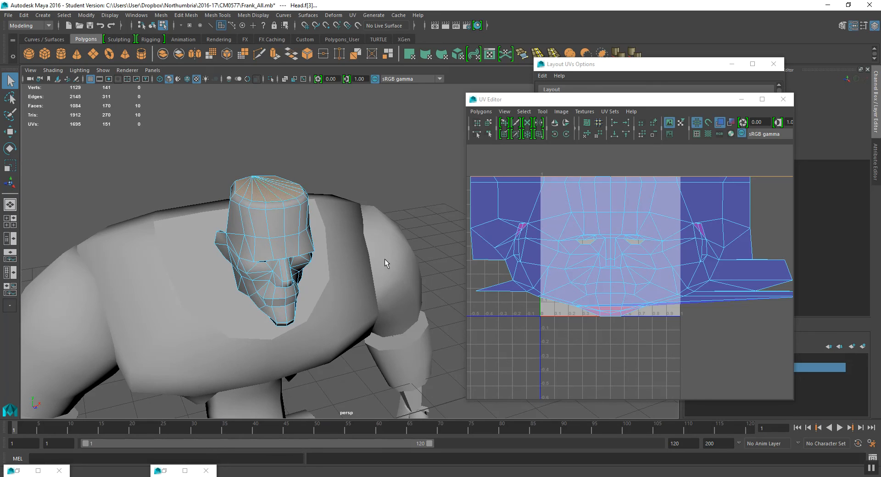
- Apply a planar UV projection along the Y axis to the head's top cap faces
{"action": "key", "text": "space"}
{"action": "left_click", "coordinate": [383, 237]}
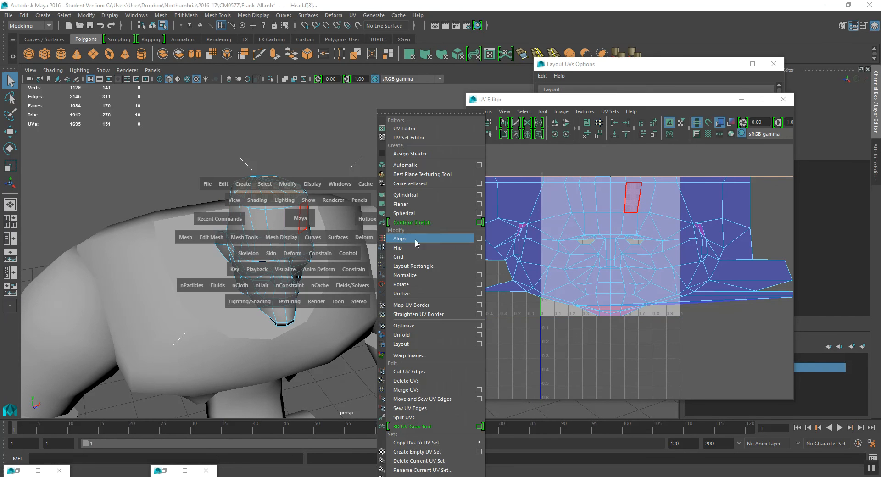
{"action": "left_click", "coordinate": [479, 204]}
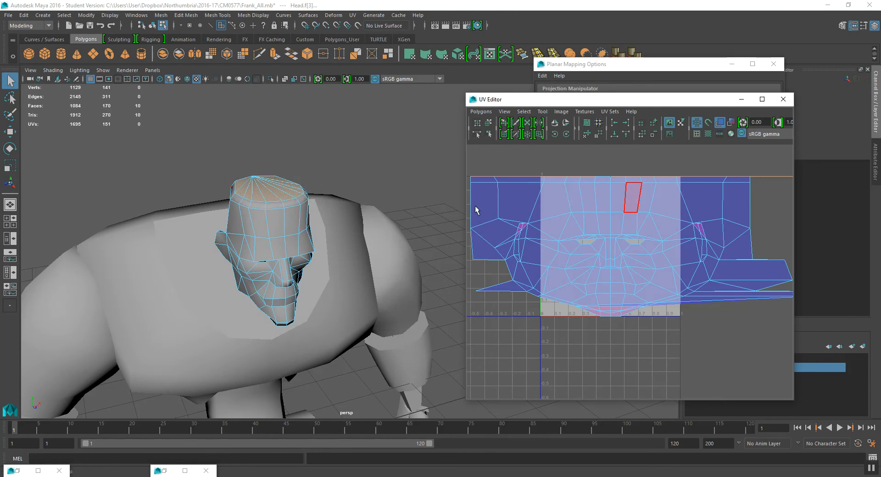
{"action": "left_click_drag", "start_coordinate": [385, 229], "coordinate": [386, 235], "text": "alt"}
{"action": "key", "text": "space"}
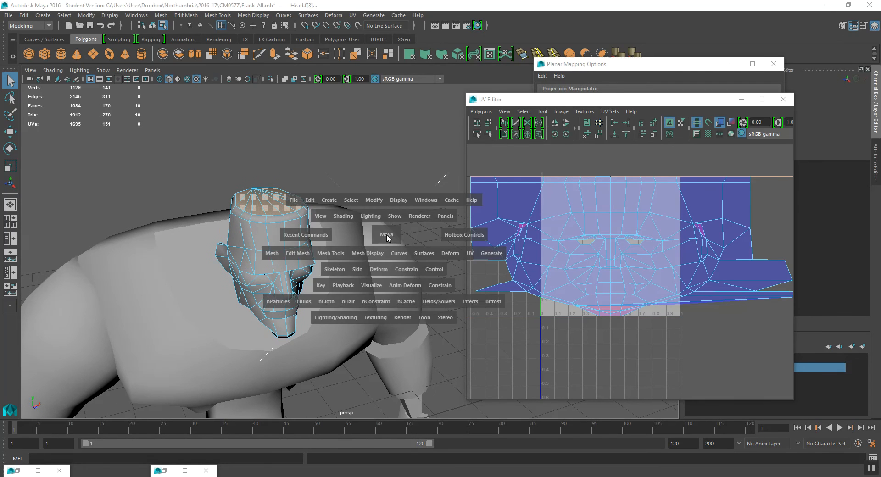
{"action": "left_click", "coordinate": [621, 66]}
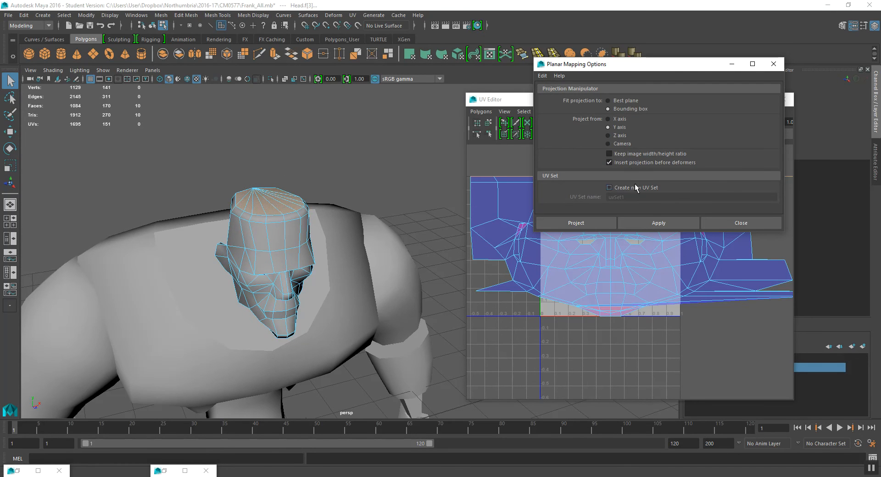
{"action": "left_click", "coordinate": [659, 222]}
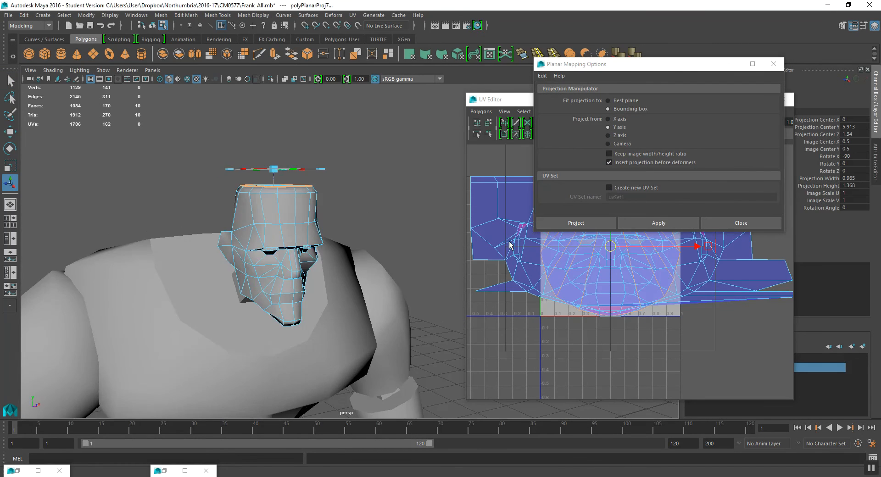
- Move the top cap's UV shell up, clear of the head's main shell
{"action": "right_click_drag", "start_coordinate": [743, 270], "coordinate": [671, 242], "text": "alt"}
{"action": "middle_click_drag", "start_coordinate": [671, 242], "coordinate": [671, 280], "text": "alt"}
{"action": "key", "text": "w"}
{"action": "left_click_drag", "start_coordinate": [615, 295], "coordinate": [619, 192]}
- Try unfolding the head's main UV shell
{"action": "double_click", "coordinate": [628, 264]}
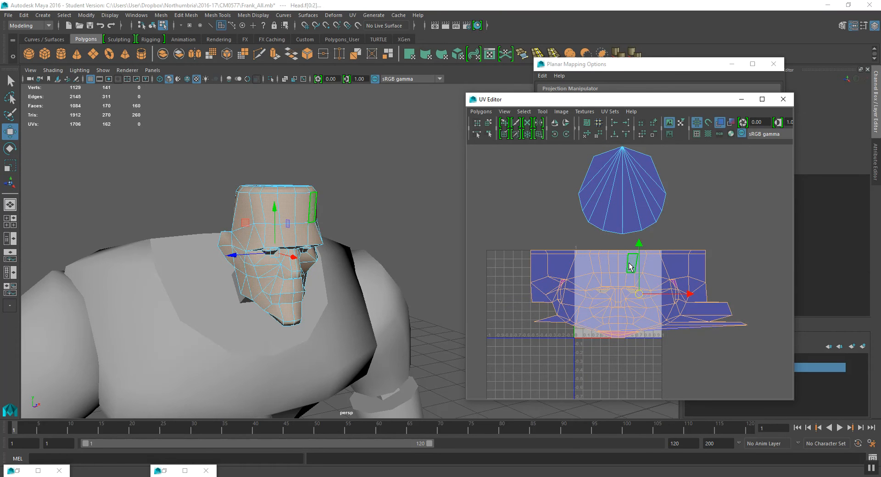
{"action": "left_click", "coordinate": [482, 112]}
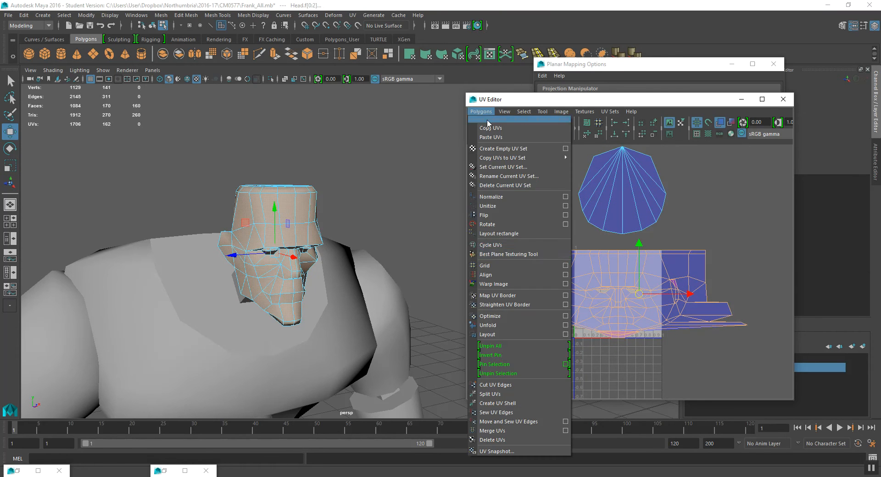
{"action": "left_click", "coordinate": [515, 326]}
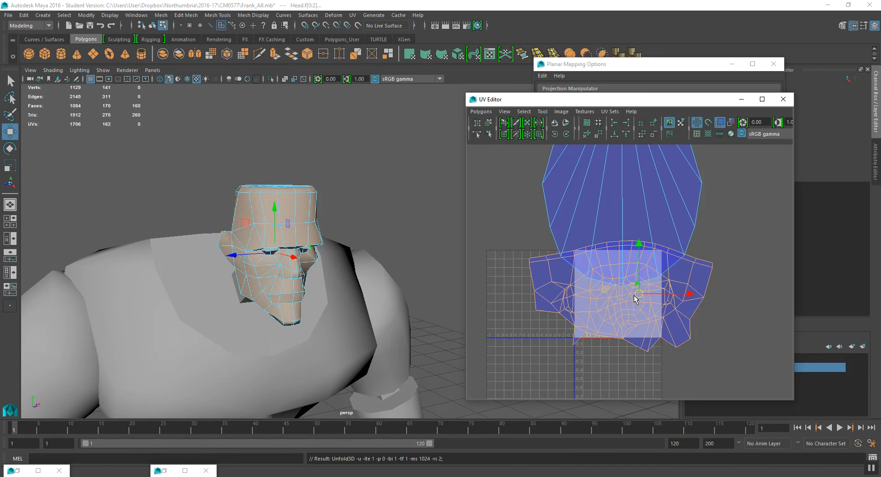
- Select the faces on the underside of the head's chin and jaw
{"action": "left_click_drag", "start_coordinate": [367, 253], "coordinate": [299, 222], "text": "alt"}
{"action": "right_click_drag", "start_coordinate": [298, 220], "coordinate": [299, 244]}
{"action": "left_click", "coordinate": [329, 219]}
{"action": "left_click", "coordinate": [336, 231], "text": "shift"}
{"action": "left_click", "coordinate": [324, 235], "text": "shift"}
{"action": "left_click", "coordinate": [318, 240], "text": "shift"}
{"action": "left_click", "coordinate": [298, 241], "text": "shift"}
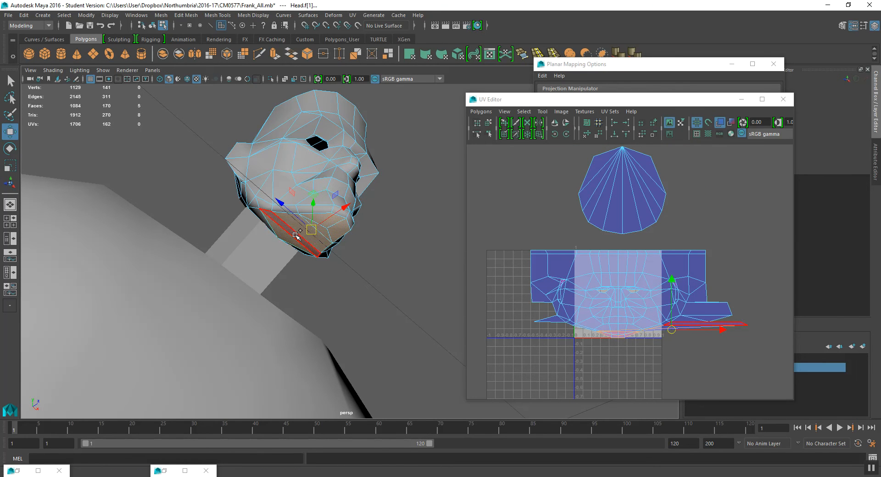
{"action": "left_click", "coordinate": [296, 237], "text": "shift"}
{"action": "left_click", "coordinate": [261, 216], "text": "shift"}
{"action": "left_click_drag", "start_coordinate": [315, 258], "coordinate": [411, 259], "text": "alt"}
{"action": "left_click", "coordinate": [285, 221], "text": "shift"}
{"action": "key", "text": "4"}
{"action": "left_click_drag", "start_coordinate": [412, 258], "coordinate": [478, 260], "text": "alt"}
{"action": "left_click_drag", "start_coordinate": [339, 276], "coordinate": [395, 277], "text": "alt"}
{"action": "left_click_drag", "start_coordinate": [301, 292], "coordinate": [355, 292], "text": "alt"}
- Apply a planar UV projection along the Z axis to the selected chin faces
{"action": "key", "text": "space"}
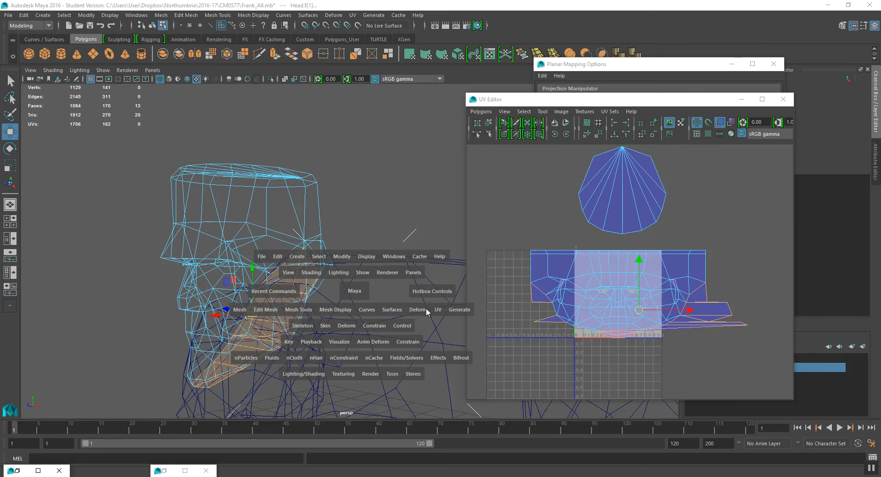
{"action": "left_click", "coordinate": [435, 312]}
{"action": "left_click", "coordinate": [534, 204]}
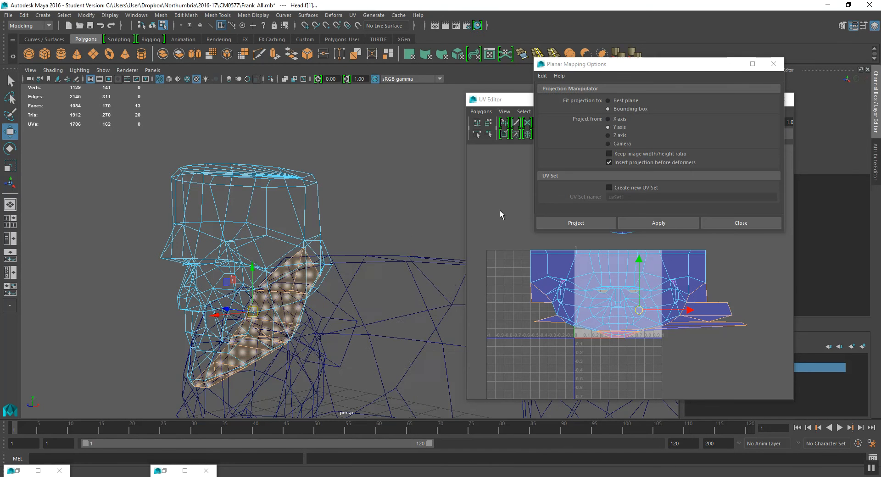
{"action": "left_click", "coordinate": [499, 183]}
{"action": "left_click", "coordinate": [618, 69]}
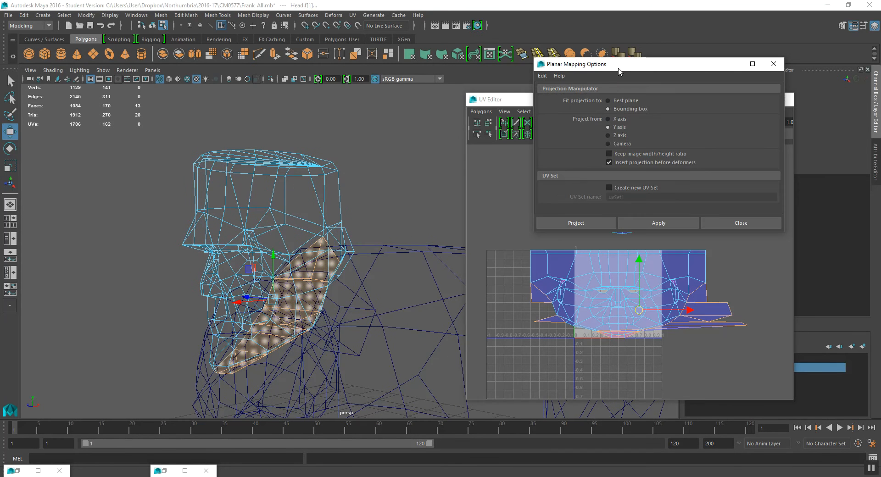
{"action": "left_click", "coordinate": [659, 223]}
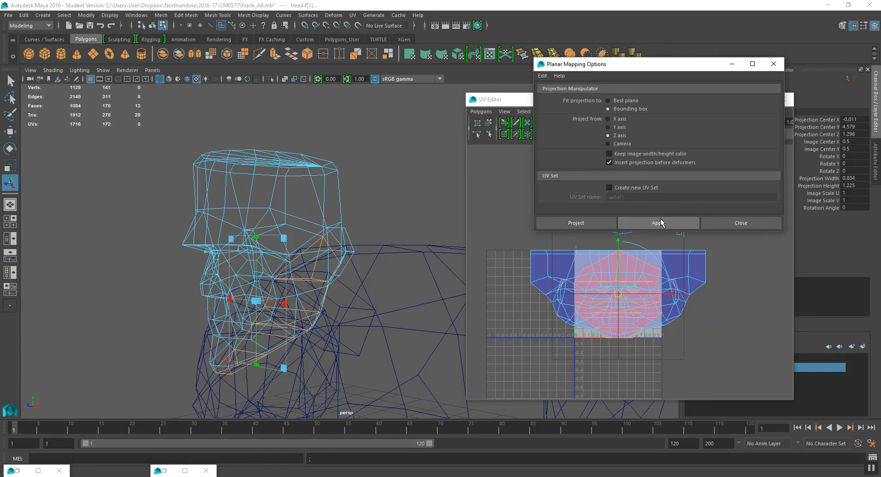
{"action": "left_click", "coordinate": [729, 223]}
- Move the chin's UV shell out beside the top cap shell
{"action": "key", "text": "w"}
{"action": "left_click_drag", "start_coordinate": [625, 289], "coordinate": [560, 202]}
{"action": "left_click_drag", "start_coordinate": [294, 229], "coordinate": [339, 210], "text": "alt"}
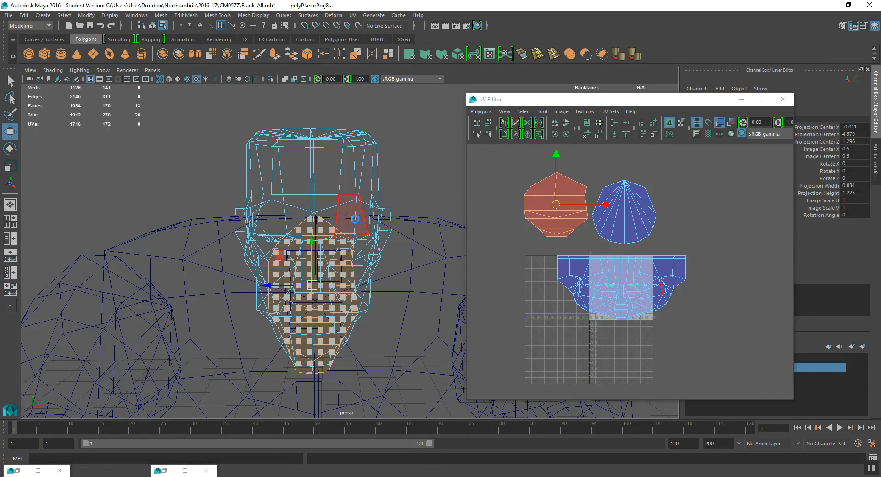
{"action": "right_click_drag", "start_coordinate": [634, 280], "coordinate": [636, 256]}
{"action": "left_click_drag", "start_coordinate": [311, 207], "coordinate": [323, 210], "text": "alt"}
{"action": "left_click", "coordinate": [314, 174]}
{"action": "key", "text": "q"}
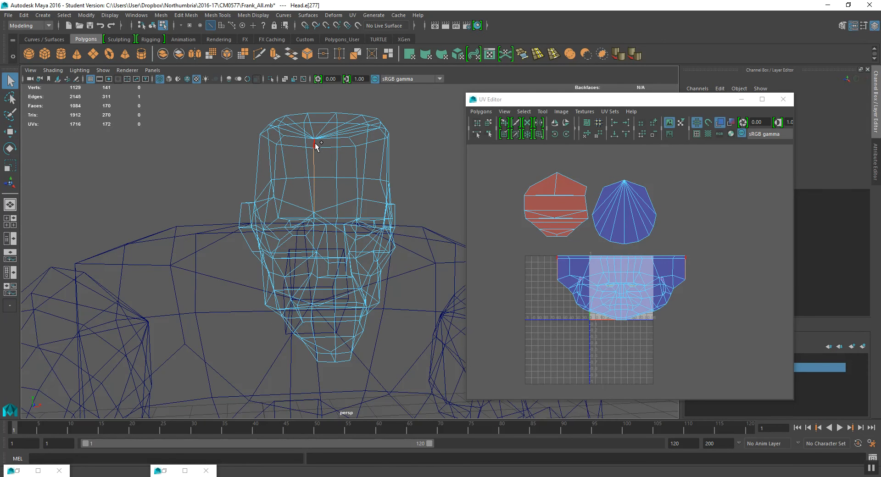
- Select all UVs of the head's main face shell and unfold them
{"action": "scroll", "coordinate": [597, 296], "scroll_direction": "up", "scroll_amount": 1}
{"action": "right_click_drag", "start_coordinate": [604, 281], "coordinate": [626, 282]}
{"action": "left_click_drag", "start_coordinate": [519, 242], "coordinate": [766, 353]}
{"action": "left_click", "coordinate": [481, 112]}
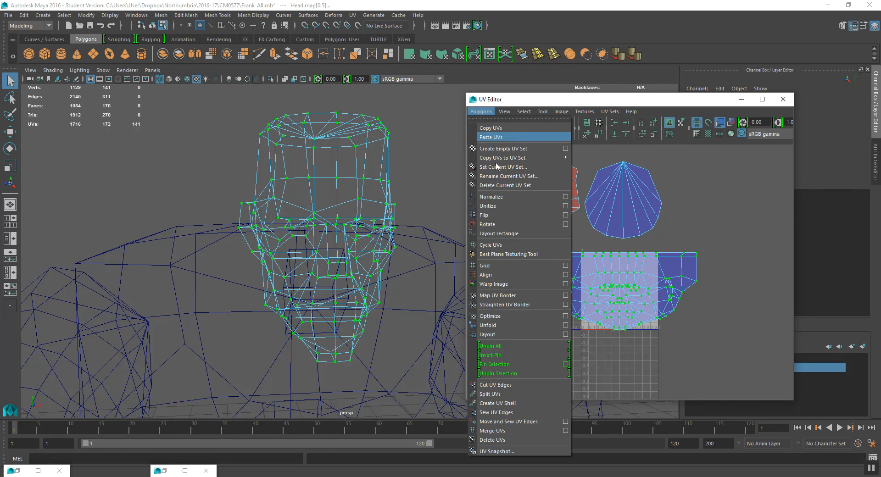
{"action": "left_click", "coordinate": [510, 325]}
{"action": "scroll", "coordinate": [615, 302], "scroll_direction": "up", "scroll_amount": 2}
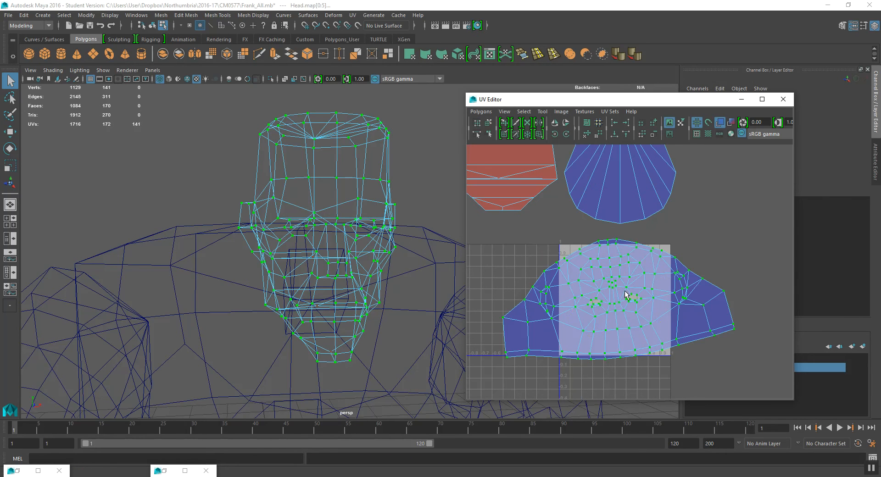
- Rotate, scale down and move the unfolded face shell into the 0–1 UV tile
{"action": "key", "text": "e"}
{"action": "mouse_move", "coordinate": [641, 261]}
{"action": "left_mouse_down"}
{"action": "mouse_move", "coordinate": [672, 339]}
{"action": "mouse_move", "coordinate": [584, 354]}
{"action": "mouse_move", "coordinate": [622, 322]}
{"action": "mouse_move", "coordinate": [582, 319]}
{"action": "mouse_move", "coordinate": [632, 274]}
{"action": "left_mouse_up"}
{"action": "key", "text": "r"}
{"action": "key", "text": "w"}
{"action": "right_click_drag", "start_coordinate": [631, 275], "coordinate": [545, 192], "text": "alt"}
{"action": "middle_click_drag", "start_coordinate": [545, 192], "coordinate": [546, 213], "text": "alt"}
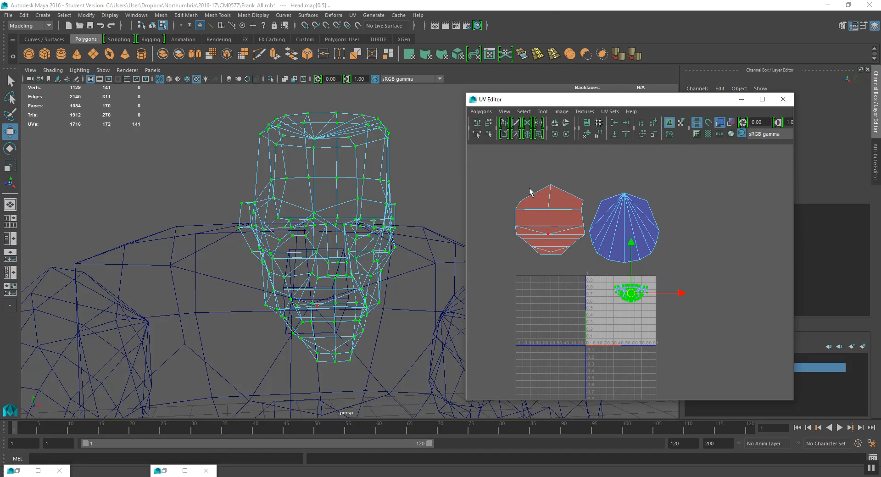
- Rotate the chin shell, scale it down and move it into the tile beside the face shell
{"action": "left_click_drag", "start_coordinate": [552, 243], "coordinate": [588, 284]}
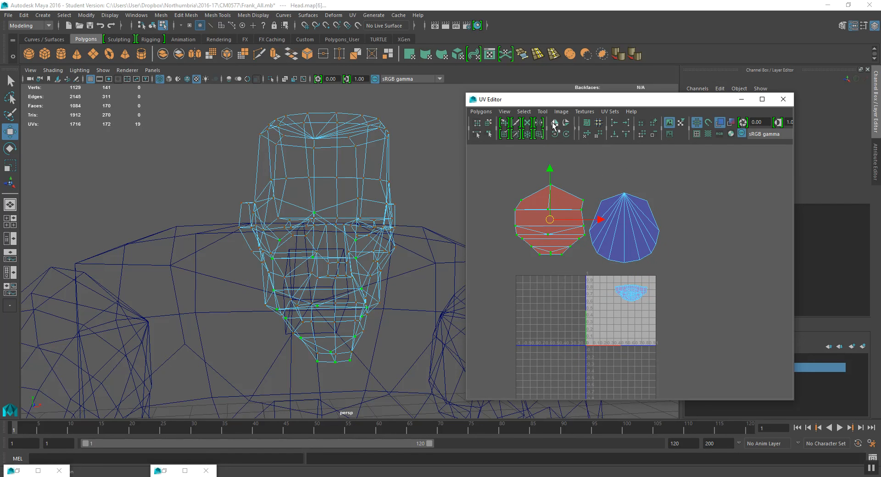
{"action": "left_click", "coordinate": [555, 134]}
{"action": "left_click_drag", "start_coordinate": [559, 223], "coordinate": [612, 357]}
{"action": "key", "text": "r"}
{"action": "key", "text": "w"}
{"action": "scroll", "coordinate": [648, 338], "scroll_direction": "up", "scroll_amount": 5}
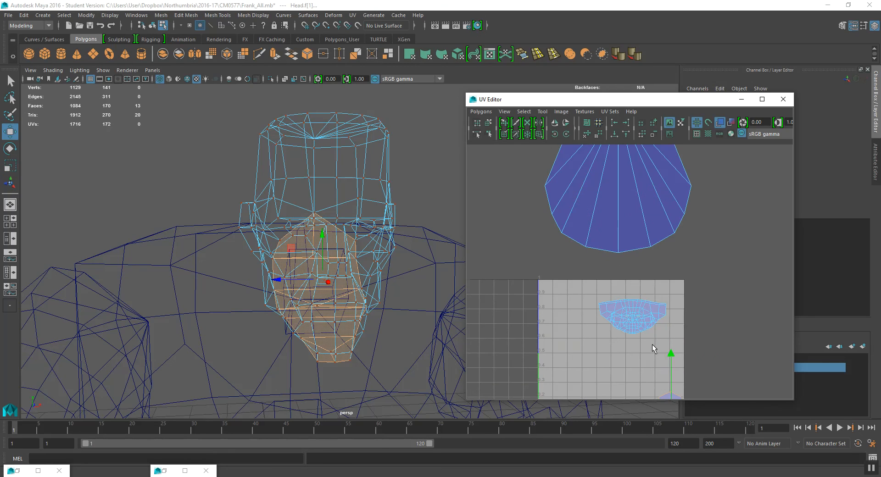
{"action": "left_click_drag", "start_coordinate": [637, 301], "coordinate": [636, 230]}
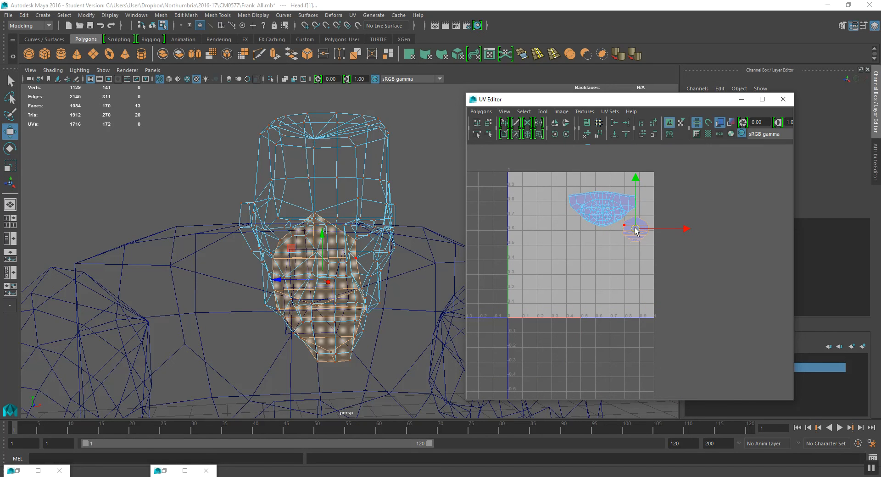
{"action": "key", "text": "r"}
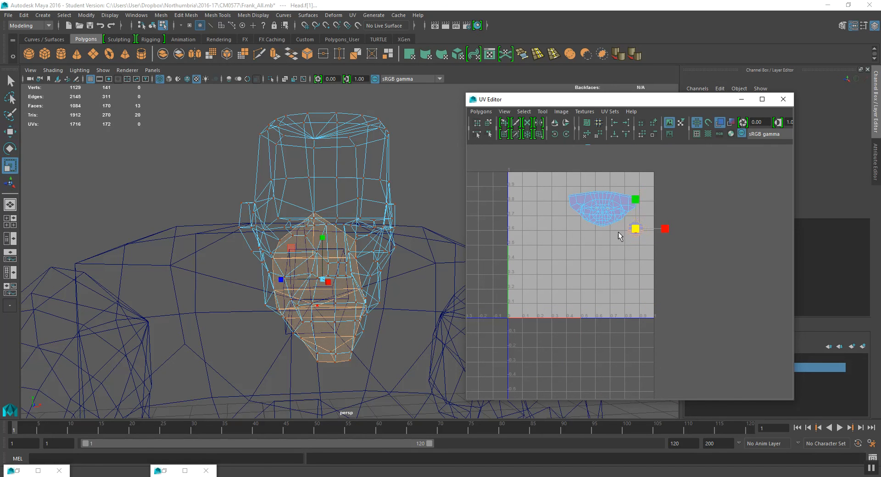
{"action": "scroll", "coordinate": [628, 220], "scroll_direction": "up", "scroll_amount": 3}
{"action": "key", "text": "w"}
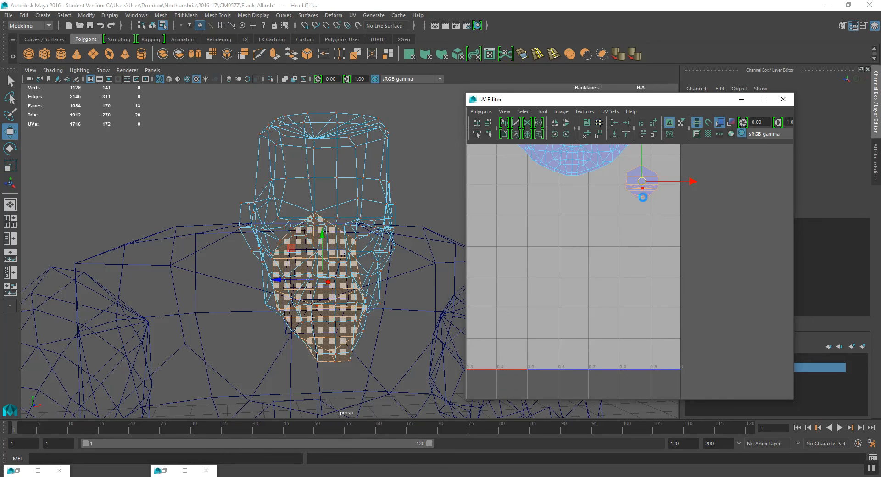
{"action": "middle_click_drag", "start_coordinate": [643, 189], "coordinate": [655, 292], "text": "alt"}
{"action": "left_click_drag", "start_coordinate": [649, 281], "coordinate": [649, 271]}
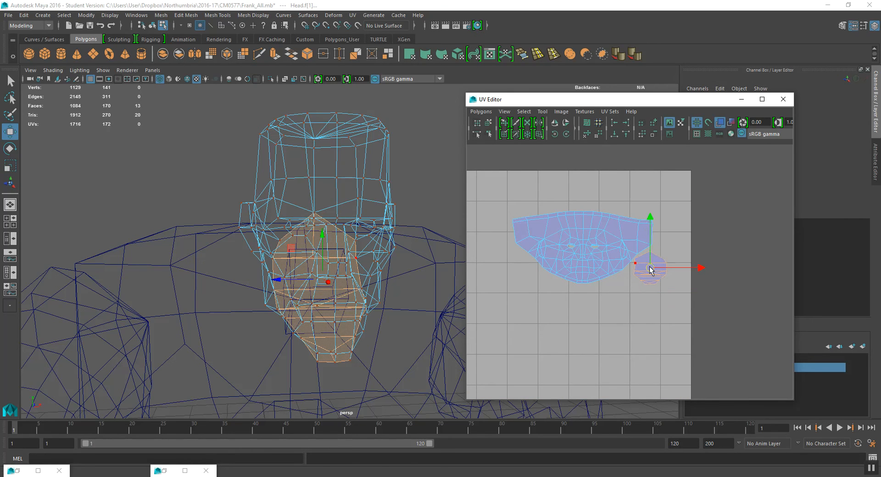
- Select the face and chin shells together, scale them up and reposition them within the tile
{"action": "scroll", "coordinate": [656, 245], "scroll_direction": "down", "scroll_amount": 3}
{"action": "middle_click_drag", "start_coordinate": [646, 205], "coordinate": [645, 259], "text": "alt"}
{"action": "middle_click_drag", "start_coordinate": [570, 163], "coordinate": [585, 234], "text": "alt"}
{"action": "left_click_drag", "start_coordinate": [536, 163], "coordinate": [737, 356]}
{"action": "key", "text": "r"}
{"action": "left_click_drag", "start_coordinate": [601, 254], "coordinate": [568, 285]}
{"action": "key", "text": "w"}
{"action": "left_click_drag", "start_coordinate": [608, 251], "coordinate": [606, 388]}
{"action": "middle_click_drag", "start_coordinate": [606, 388], "coordinate": [603, 278], "text": "alt"}
- Move the top cap shell into the tile to the left of the face shell
{"action": "scroll", "coordinate": [600, 277], "scroll_direction": "up", "scroll_amount": 3}
{"action": "scroll", "coordinate": [599, 289], "scroll_direction": "up", "scroll_amount": 2}
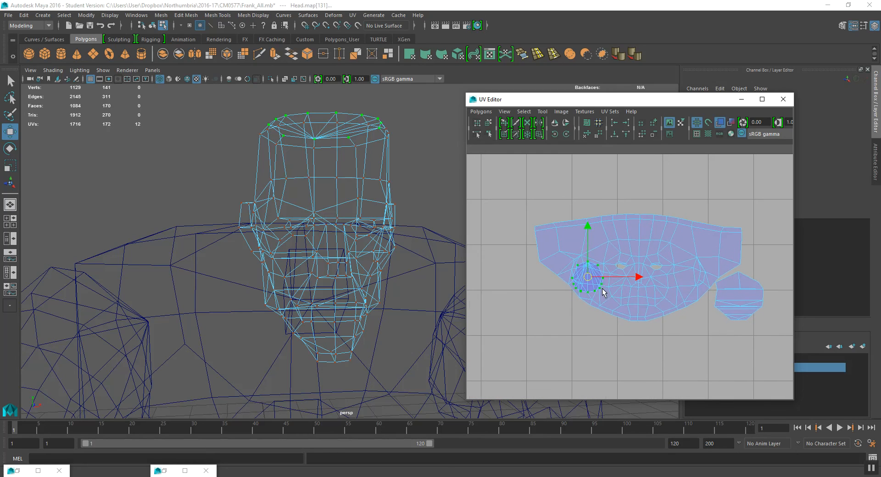
{"action": "left_click_drag", "start_coordinate": [592, 282], "coordinate": [557, 307]}
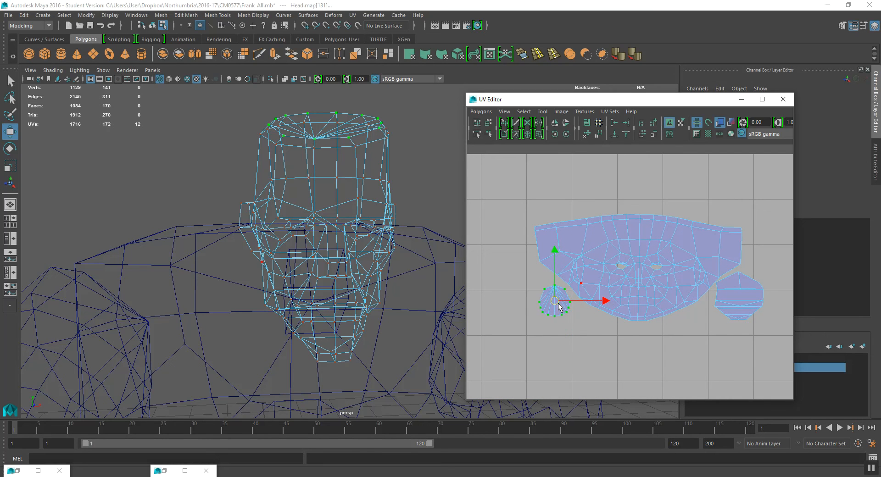
{"action": "key", "text": "r"}
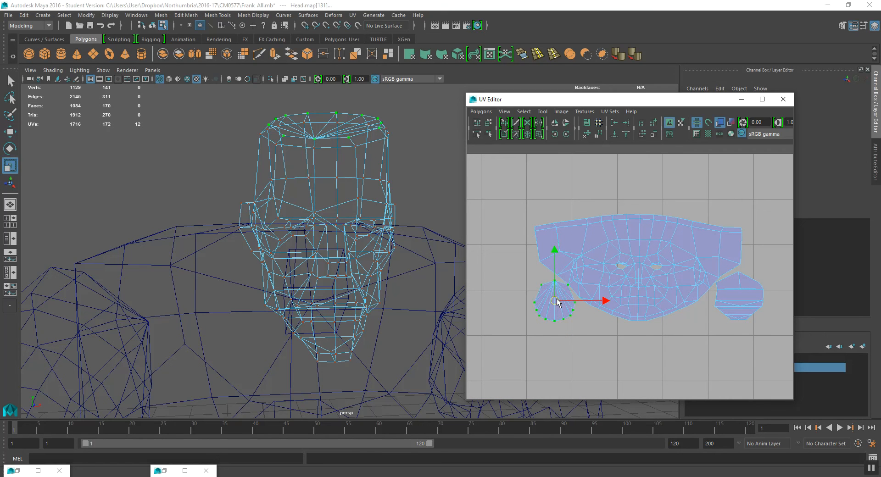
{"action": "key", "text": "w"}
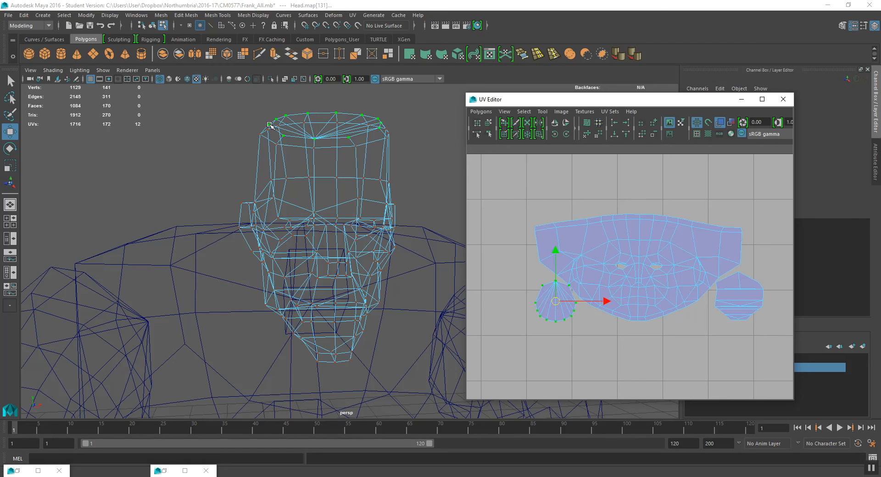
- Return to object selection and select the cylinder mesh at Frank's waist
{"action": "left_click_drag", "start_coordinate": [229, 218], "coordinate": [273, 204], "text": "alt"}
{"action": "scroll", "coordinate": [275, 204], "scroll_direction": "down", "scroll_amount": 5}
{"action": "middle_click_drag", "start_coordinate": [294, 227], "coordinate": [232, 148], "text": "alt"}
{"action": "left_click", "coordinate": [152, 25]}
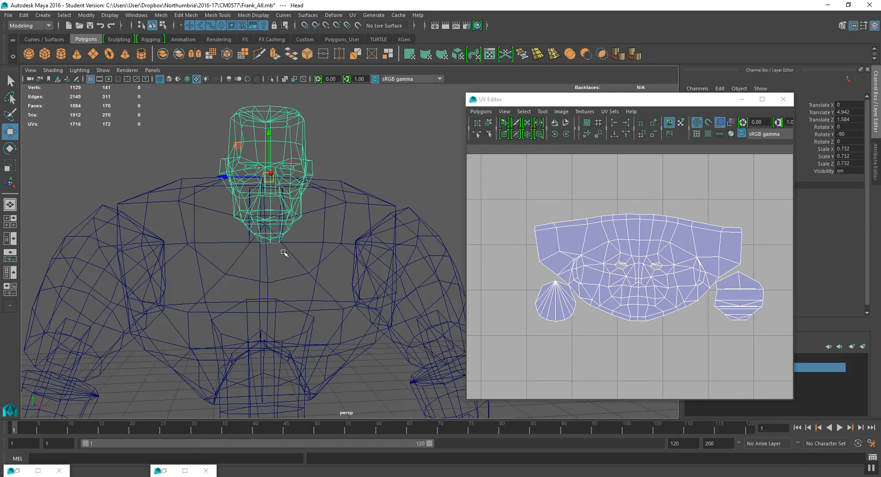
{"action": "scroll", "coordinate": [285, 252], "scroll_direction": "down", "scroll_amount": 5}
{"action": "left_click", "coordinate": [282, 291]}
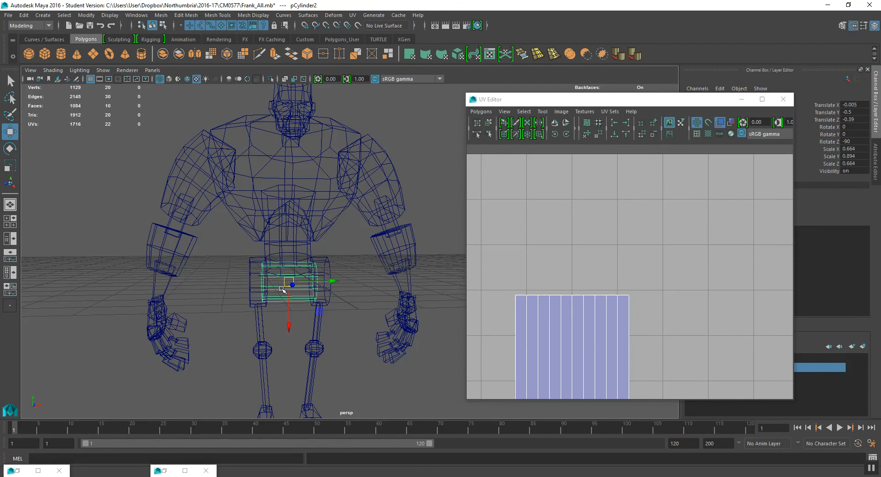
- Select the waist cylinder's UV shell and move it outside the 0–1 tile to the right
{"action": "scroll", "coordinate": [575, 281], "scroll_direction": "down", "scroll_amount": 5}
{"action": "left_click_drag", "start_coordinate": [306, 288], "coordinate": [309, 265], "text": "alt"}
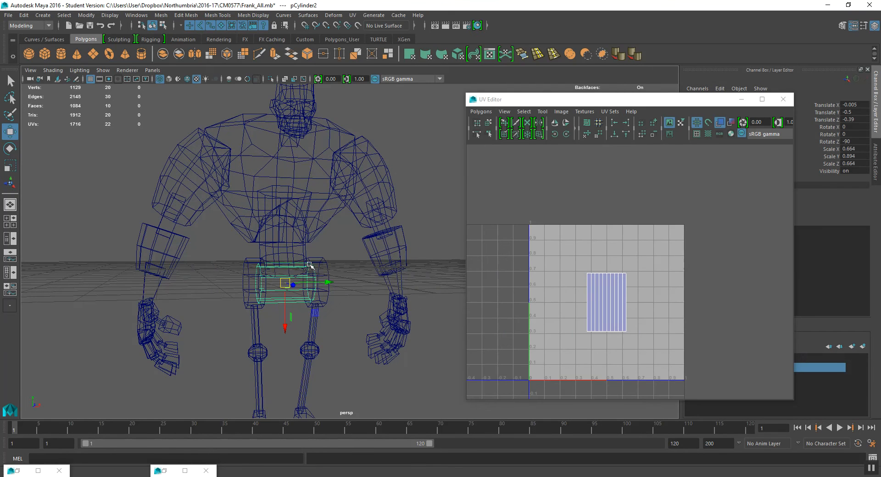
{"action": "middle_click_drag", "start_coordinate": [648, 303], "coordinate": [645, 267], "text": "alt"}
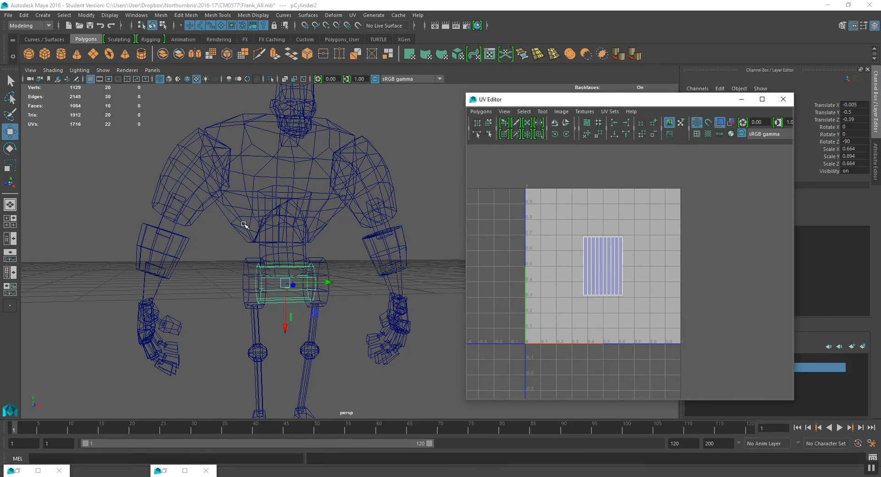
{"action": "right_click_drag", "start_coordinate": [617, 274], "coordinate": [654, 275]}
{"action": "left_click_drag", "start_coordinate": [547, 217], "coordinate": [654, 309]}
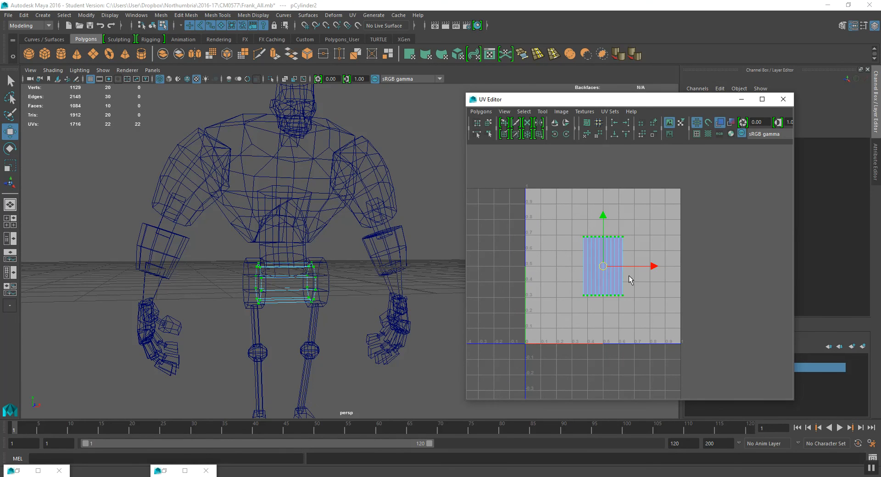
{"action": "left_click_drag", "start_coordinate": [603, 267], "coordinate": [765, 325]}
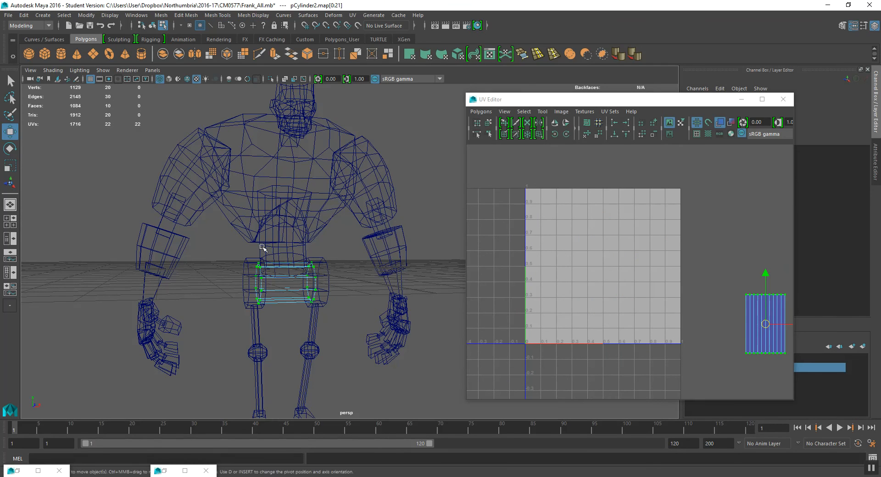
- Select the cylinder mesh inside the torso in object mode
{"action": "left_click", "coordinate": [262, 247]}
{"action": "left_click_drag", "start_coordinate": [324, 252], "coordinate": [202, 136], "text": "alt"}
{"action": "left_click", "coordinate": [259, 248]}
{"action": "left_click", "coordinate": [152, 24]}
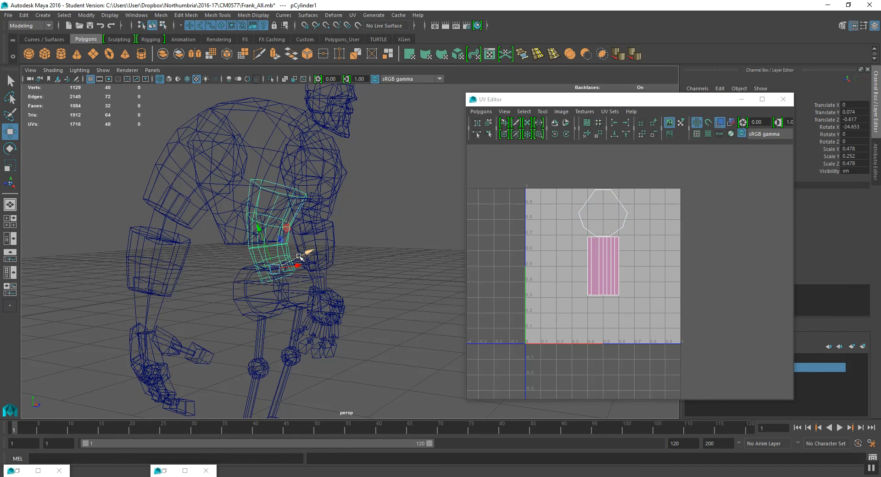
{"action": "middle_click_drag", "start_coordinate": [522, 276], "coordinate": [522, 277], "text": "alt"}
{"action": "left_click_drag", "start_coordinate": [387, 280], "coordinate": [408, 276], "text": "alt"}
{"action": "right_click_drag", "start_coordinate": [634, 218], "coordinate": [634, 242]}
{"action": "left_click_drag", "start_coordinate": [632, 229], "coordinate": [636, 232]}
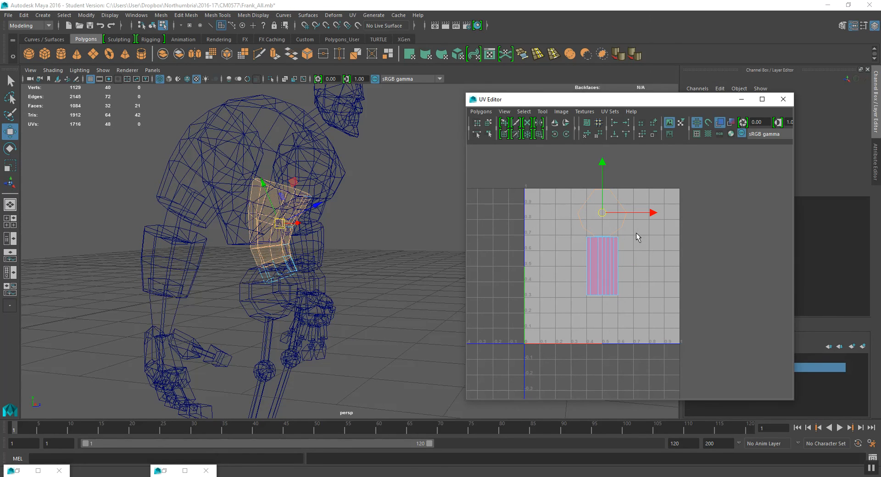
{"action": "left_click_drag", "start_coordinate": [387, 240], "coordinate": [301, 240], "text": "alt"}
{"action": "left_click_drag", "start_coordinate": [223, 164], "coordinate": [313, 256]}
{"action": "left_click", "coordinate": [608, 275]}
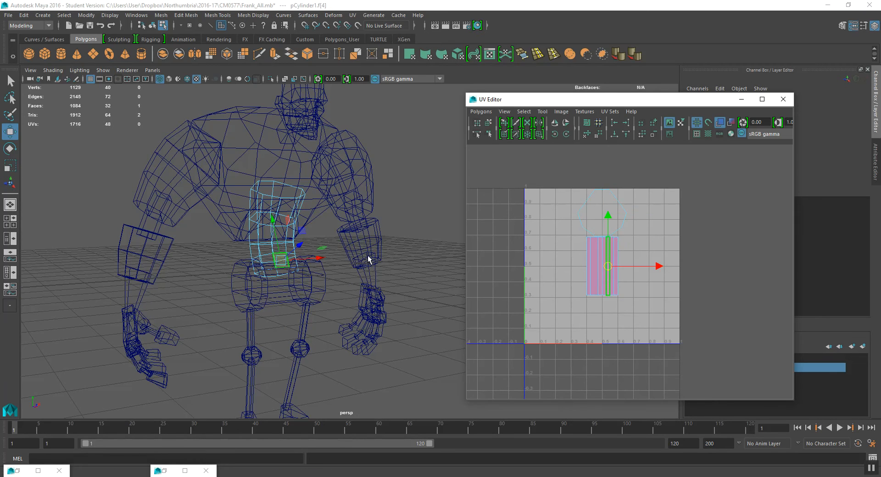
{"action": "left_click_drag", "start_coordinate": [281, 260], "coordinate": [288, 243]}
{"action": "key", "text": "ctrl+z"}
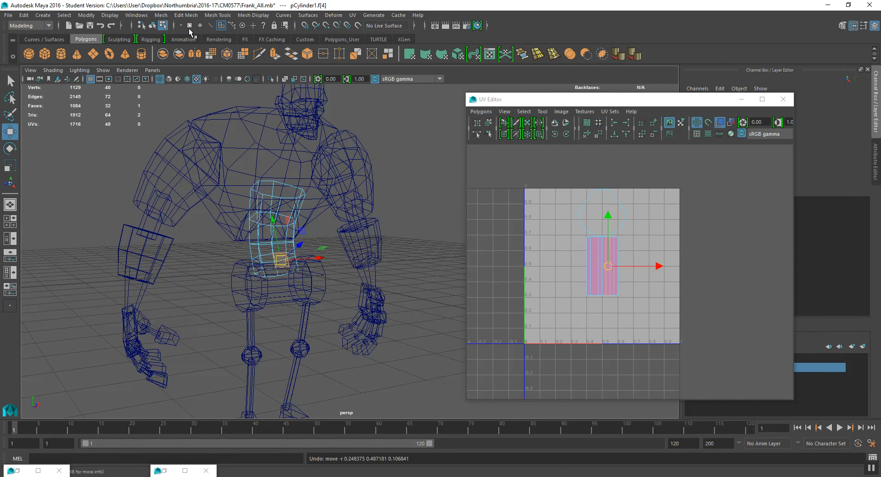
- Select the torso cylinder's faces and apply a cylindrical UV projection to them
{"action": "left_click", "coordinate": [151, 27]}
{"action": "left_click_drag", "start_coordinate": [337, 217], "coordinate": [320, 225], "text": "alt"}
{"action": "key", "text": "space"}
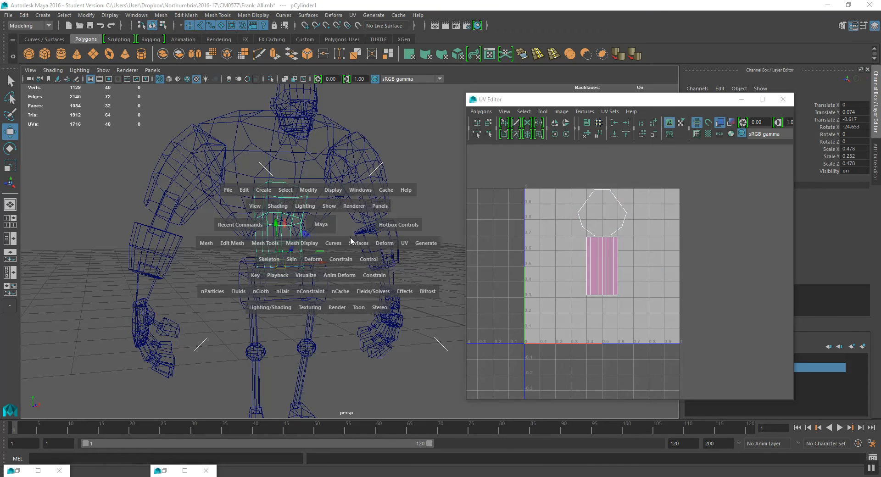
{"action": "left_click", "coordinate": [403, 245]}
{"action": "left_click", "coordinate": [430, 196]}
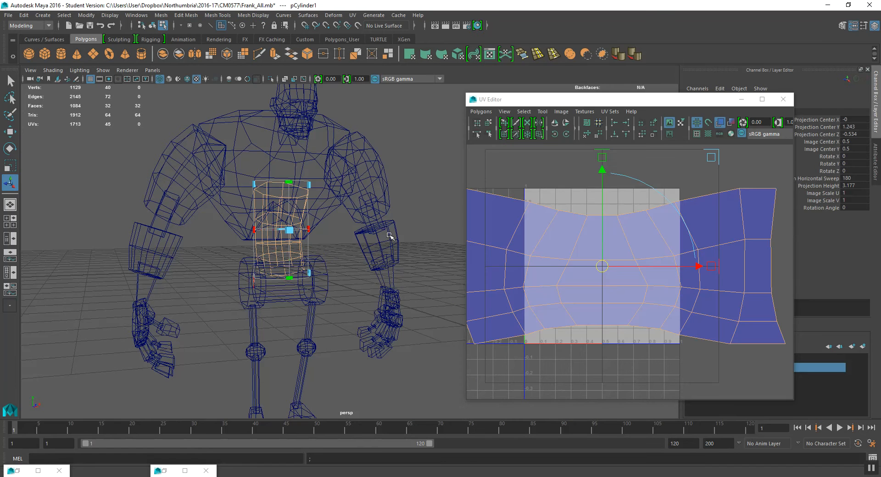
- Try to unfold all of the torso cylinder's UVs
{"action": "right_click_drag", "start_coordinate": [606, 248], "coordinate": [638, 249]}
{"action": "right_click_drag", "start_coordinate": [637, 249], "coordinate": [596, 242], "text": "alt"}
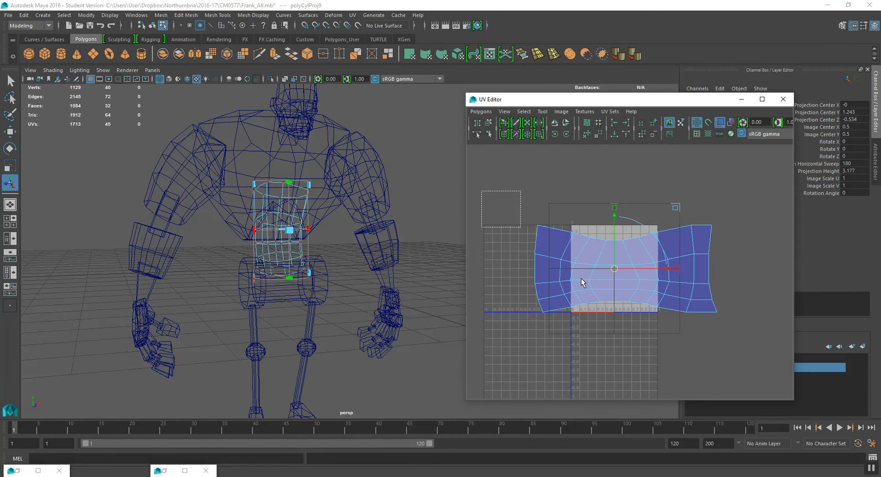
{"action": "left_click_drag", "start_coordinate": [491, 200], "coordinate": [755, 370]}
{"action": "left_click", "coordinate": [480, 111]}
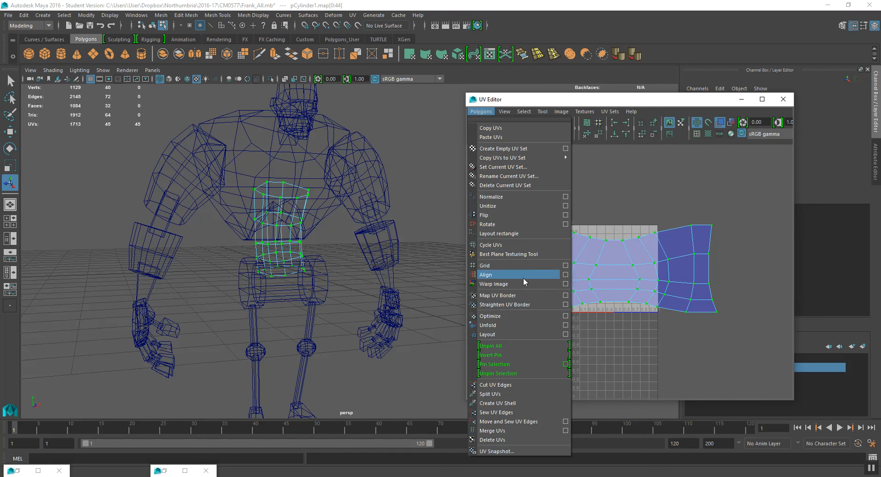
{"action": "left_click", "coordinate": [524, 326]}
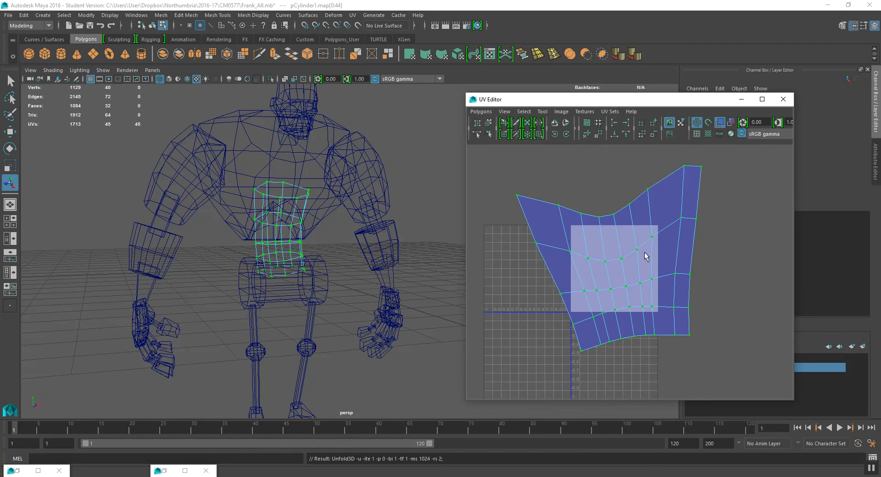
{"action": "key", "text": "ctrl+z"}
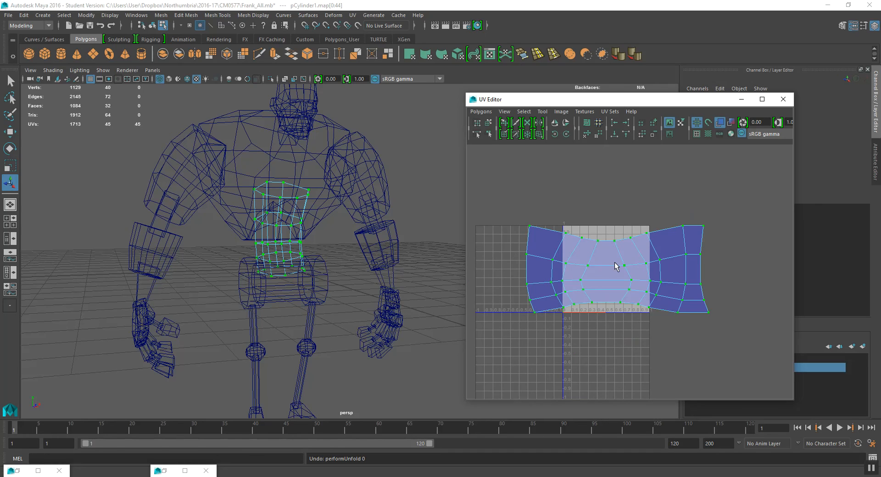
- Scale the torso cylinder's UV shell down and place it just right of the 0–1 tile
{"action": "middle_click_drag", "start_coordinate": [644, 279], "coordinate": [621, 268], "text": "alt"}
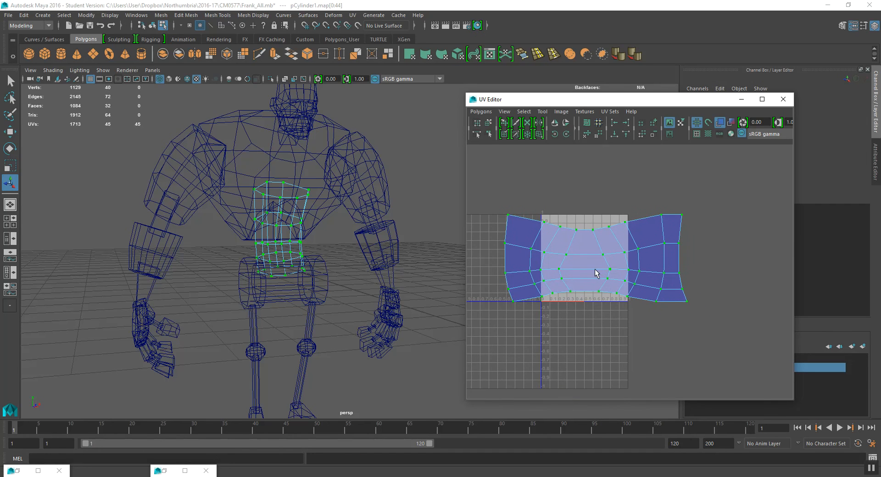
{"action": "key", "text": "r"}
{"action": "left_click_drag", "start_coordinate": [643, 259], "coordinate": [670, 318]}
{"action": "key", "text": "w"}
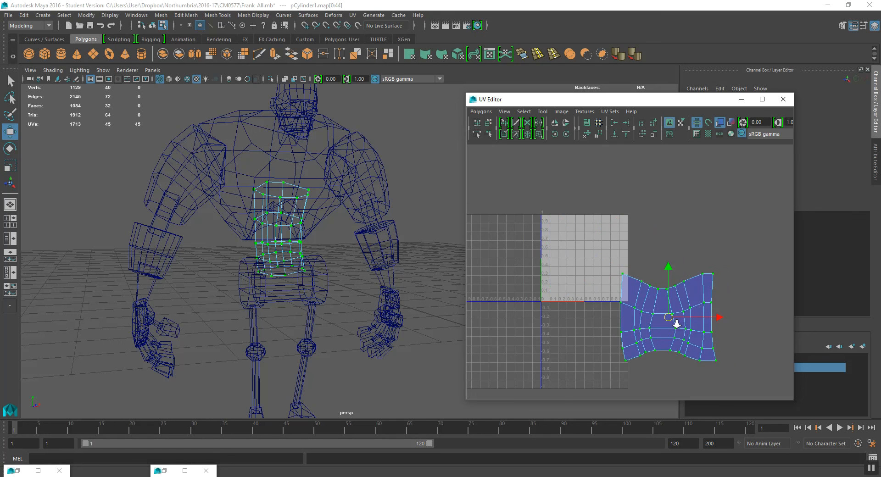
{"action": "scroll", "coordinate": [675, 320], "scroll_direction": "up", "scroll_amount": 2}
{"action": "middle_click_drag", "start_coordinate": [654, 317], "coordinate": [616, 278], "text": "alt"}
{"action": "right_click_drag", "start_coordinate": [613, 273], "coordinate": [632, 276]}
- Align each horizontal row of the torso cylinder's UVs into a straight line
{"action": "left_click_drag", "start_coordinate": [571, 202], "coordinate": [711, 263]}
{"action": "left_click", "coordinate": [614, 126]}
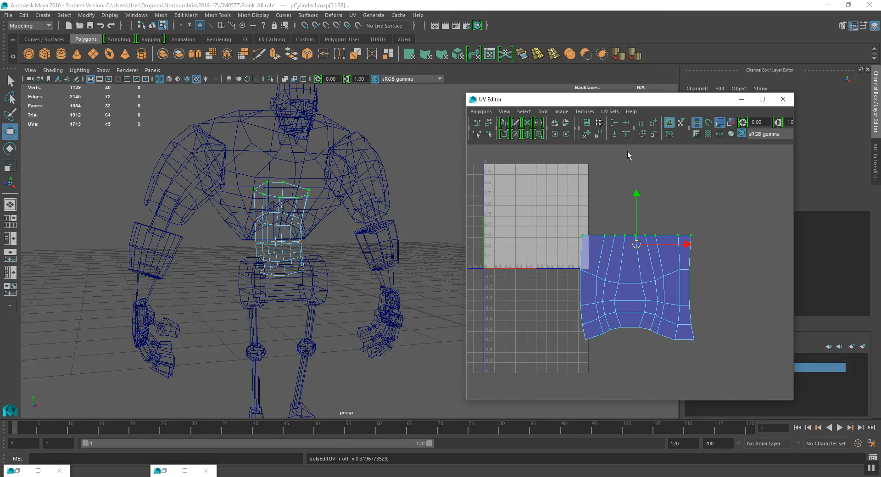
{"action": "left_click_drag", "start_coordinate": [569, 252], "coordinate": [708, 297]}
{"action": "left_click", "coordinate": [626, 134]}
{"action": "left_click_drag", "start_coordinate": [565, 284], "coordinate": [697, 306]}
{"action": "left_click", "coordinate": [627, 133]}
{"action": "left_click_drag", "start_coordinate": [570, 306], "coordinate": [695, 321]}
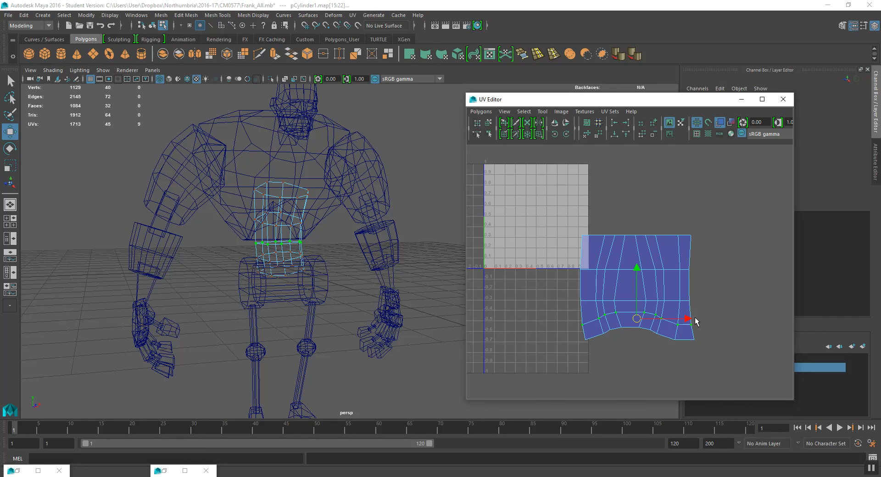
{"action": "left_click", "coordinate": [614, 134]}
{"action": "left_click_drag", "start_coordinate": [568, 324], "coordinate": [762, 389]}
{"action": "left_click", "coordinate": [597, 134]}
- Align the rightmost vertical UV columns of the torso cylinder shell into straight lines
{"action": "left_click_drag", "start_coordinate": [692, 244], "coordinate": [747, 390]}
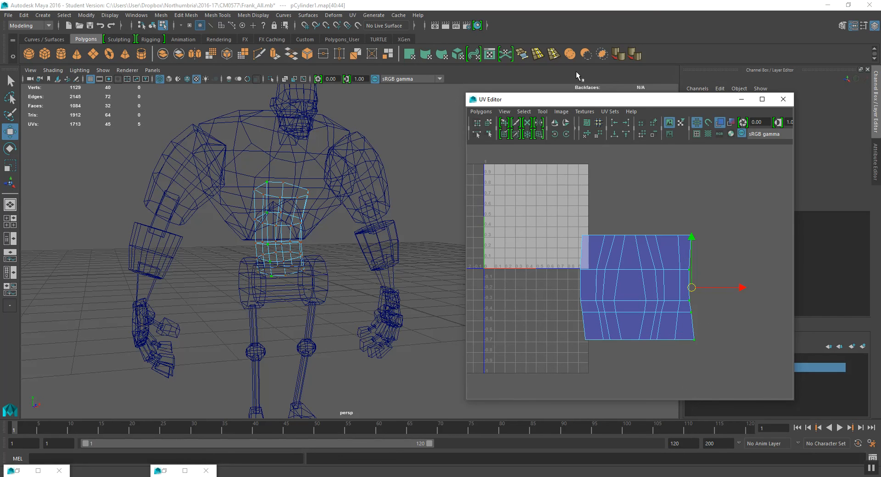
{"action": "left_click", "coordinate": [628, 128]}
{"action": "left_click_drag", "start_coordinate": [669, 215], "coordinate": [689, 344]}
{"action": "left_click", "coordinate": [627, 126]}
{"action": "left_click_drag", "start_coordinate": [652, 229], "coordinate": [663, 270]}
{"action": "left_click_drag", "start_coordinate": [667, 306], "coordinate": [662, 321], "text": "shift"}
{"action": "left_click", "coordinate": [657, 340], "text": "shift"}
{"action": "left_click", "coordinate": [626, 122]}
{"action": "right_click_drag", "start_coordinate": [651, 259], "coordinate": [651, 247]}
{"action": "left_click", "coordinate": [652, 248]}
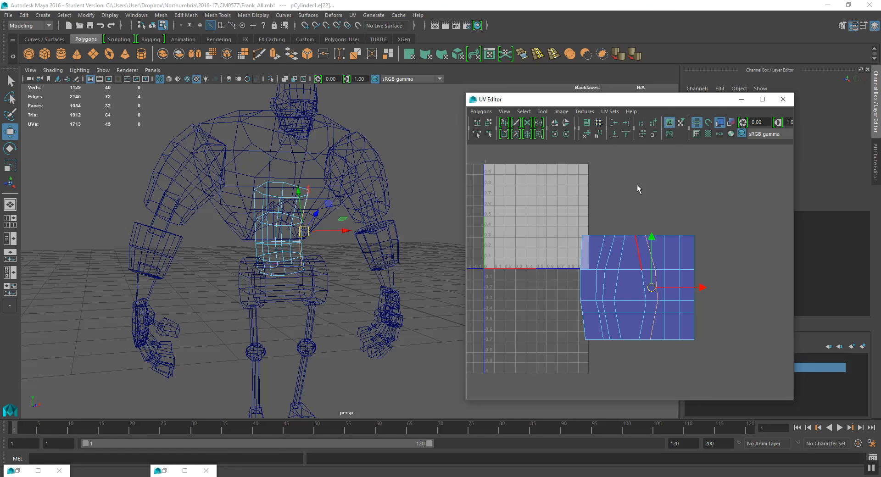
- Shift the right-hand UV columns outward to widen the torso cylinder shell
{"action": "right_click_drag", "start_coordinate": [649, 261], "coordinate": [664, 252]}
{"action": "key", "text": "q"}
{"action": "left_click", "coordinate": [645, 236]}
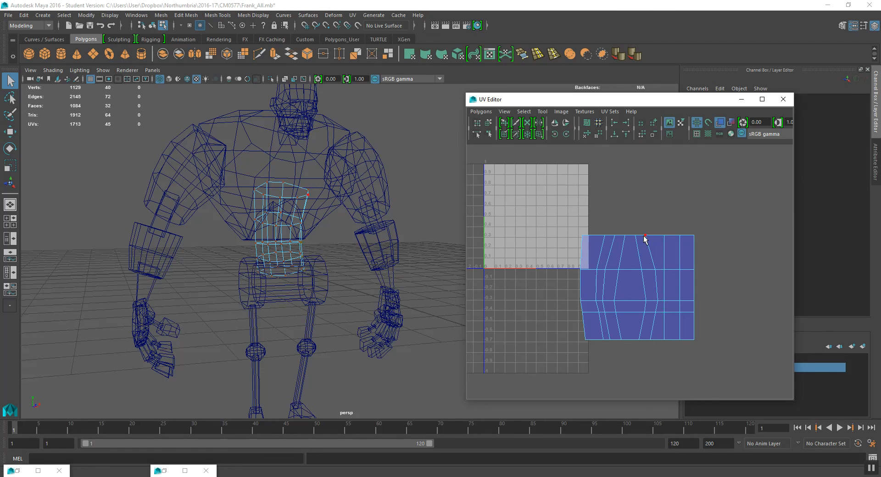
{"action": "left_click_drag", "start_coordinate": [682, 271], "coordinate": [702, 345]}
{"action": "key", "text": "w"}
{"action": "middle_click_drag", "start_coordinate": [705, 306], "coordinate": [719, 309]}
{"action": "left_click_drag", "start_coordinate": [665, 213], "coordinate": [647, 369]}
{"action": "left_click_drag", "start_coordinate": [652, 242], "coordinate": [653, 243], "text": "shift"}
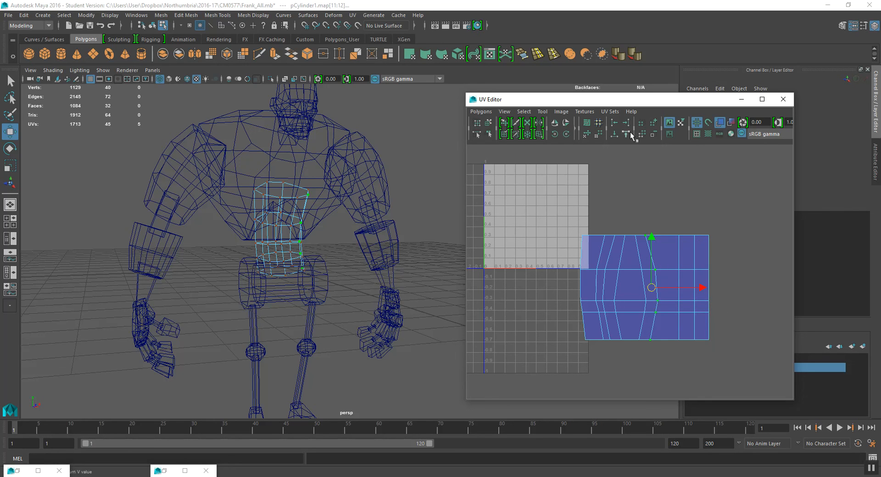
- Straighten the middle UV columns vertically and shift them to even out the spacing
{"action": "left_click", "coordinate": [626, 123]}
{"action": "middle_click_drag", "start_coordinate": [675, 270], "coordinate": [685, 270]}
{"action": "left_click_drag", "start_coordinate": [631, 350], "coordinate": [630, 349]}
{"action": "left_click", "coordinate": [626, 123]}
{"action": "middle_click_drag", "start_coordinate": [679, 225], "coordinate": [689, 225]}
{"action": "left_click_drag", "start_coordinate": [631, 224], "coordinate": [615, 292]}
{"action": "left_click_drag", "start_coordinate": [624, 323], "coordinate": [619, 333]}
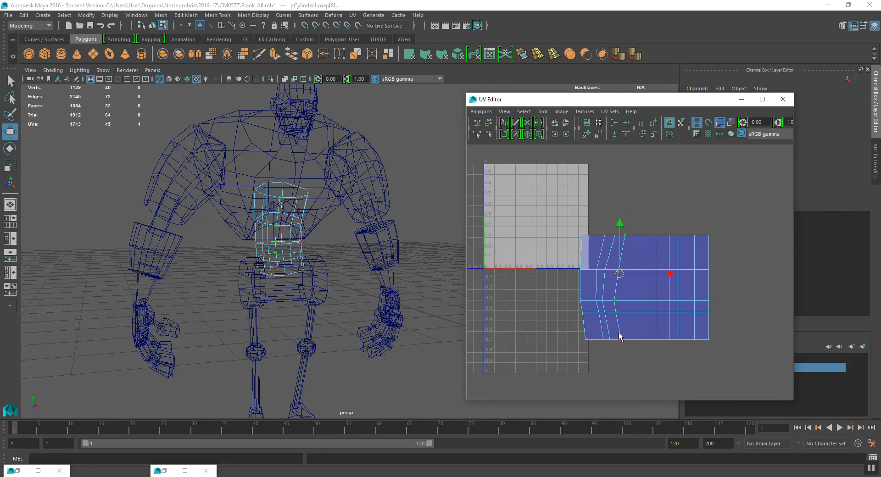
{"action": "left_click", "coordinate": [629, 125]}
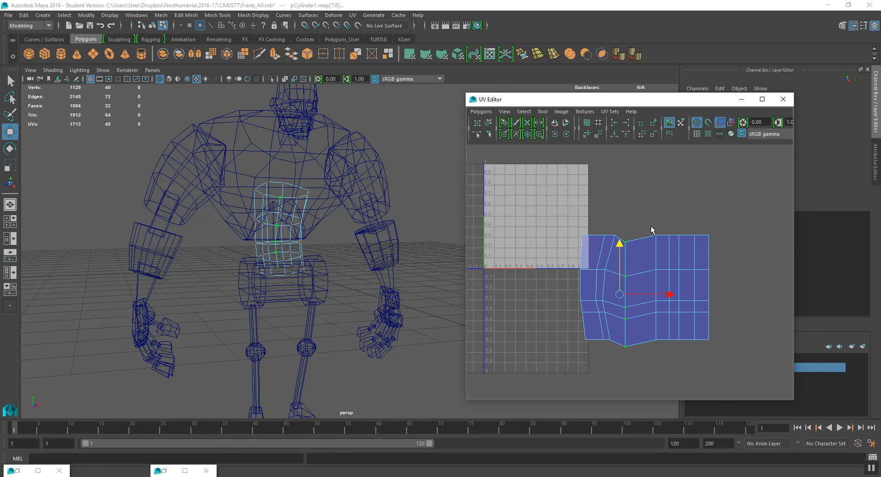
{"action": "middle_click_drag", "start_coordinate": [646, 255], "coordinate": [663, 254]}
- Straighten the remaining left UV columns vertically and space them evenly across the shell
{"action": "left_click_drag", "start_coordinate": [610, 259], "coordinate": [610, 316]}
{"action": "left_click_drag", "start_coordinate": [602, 328], "coordinate": [617, 355], "text": "shift"}
{"action": "left_click", "coordinate": [623, 121]}
{"action": "left_click_drag", "start_coordinate": [657, 287], "coordinate": [673, 284]}
{"action": "left_click_drag", "start_coordinate": [611, 281], "coordinate": [591, 354]}
{"action": "left_click", "coordinate": [625, 123]}
{"action": "middle_click_drag", "start_coordinate": [622, 248], "coordinate": [629, 249], "text": "shift"}
{"action": "left_click_drag", "start_coordinate": [545, 201], "coordinate": [604, 367]}
{"action": "left_click", "coordinate": [627, 123]}
{"action": "middle_click_drag", "start_coordinate": [625, 216], "coordinate": [640, 222], "text": "shift"}
- Select the whole torso cylinder shell, scale it down, and move it right of the 0–1 tile
{"action": "left_click_drag", "start_coordinate": [524, 205], "coordinate": [813, 351]}
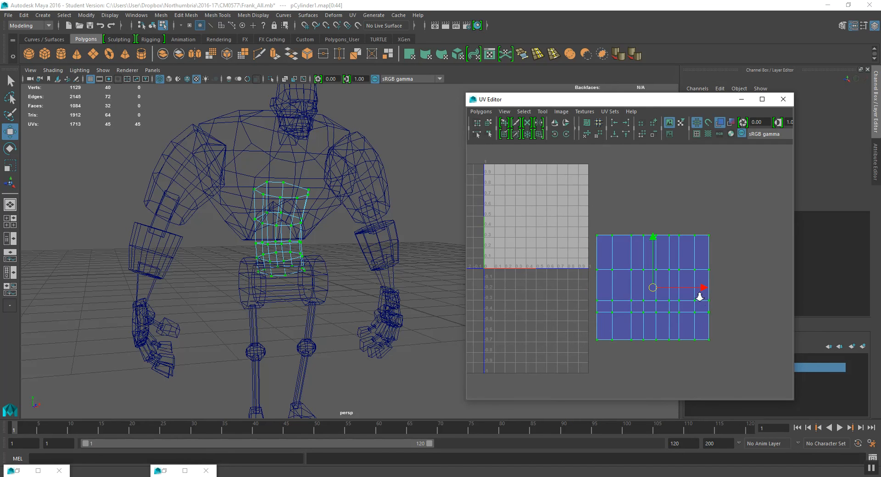
{"action": "scroll", "coordinate": [596, 243], "scroll_direction": "down", "scroll_amount": 3}
{"action": "key", "text": "r"}
{"action": "middle_click_drag", "start_coordinate": [620, 284], "coordinate": [613, 286]}
{"action": "key", "text": "w"}
{"action": "middle_click_drag", "start_coordinate": [626, 246], "coordinate": [617, 262]}
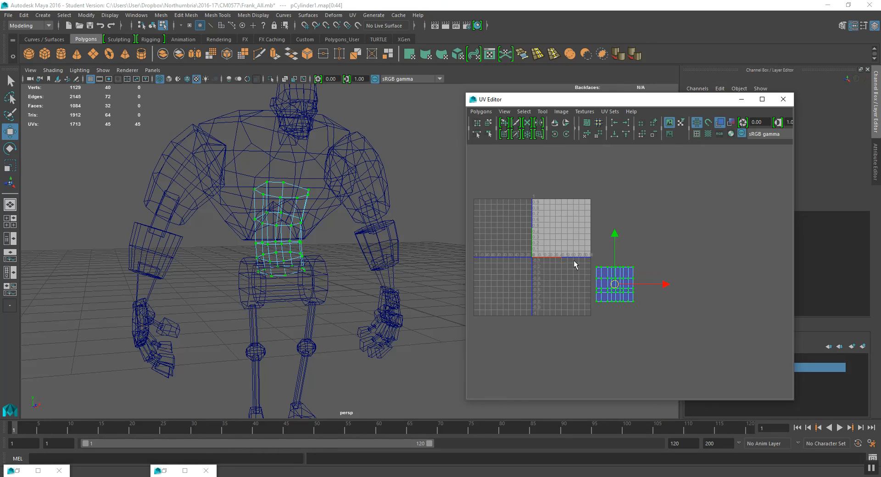
- Select Frank's chest mesh and apply a spherical UV projection to it
{"action": "left_click", "coordinate": [231, 209]}
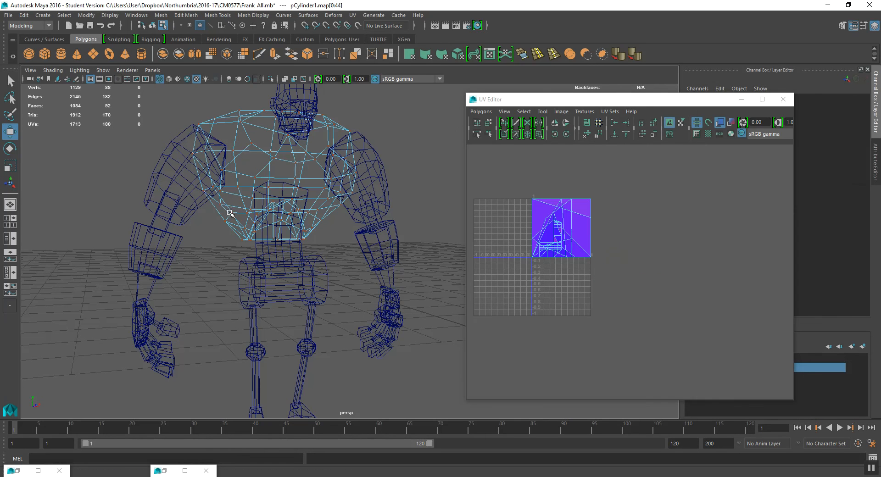
{"action": "left_click", "coordinate": [152, 26]}
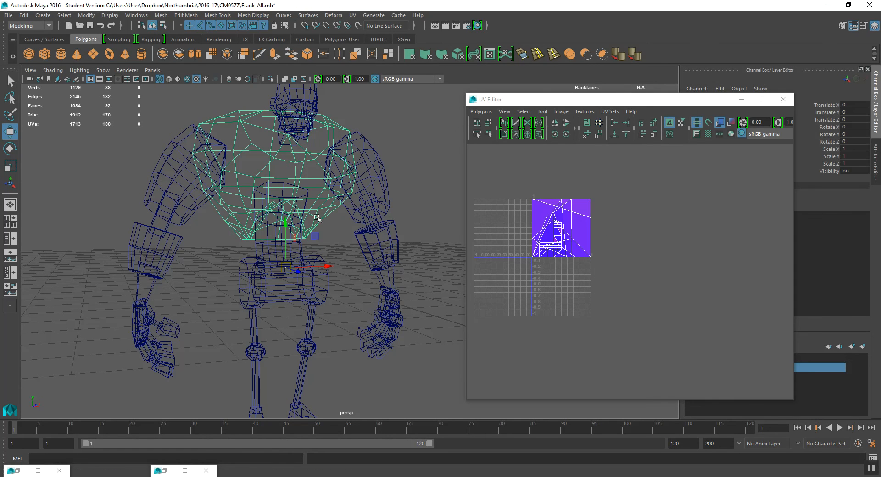
{"action": "left_click_drag", "start_coordinate": [316, 336], "coordinate": [303, 266], "text": "alt"}
{"action": "key", "text": "space"}
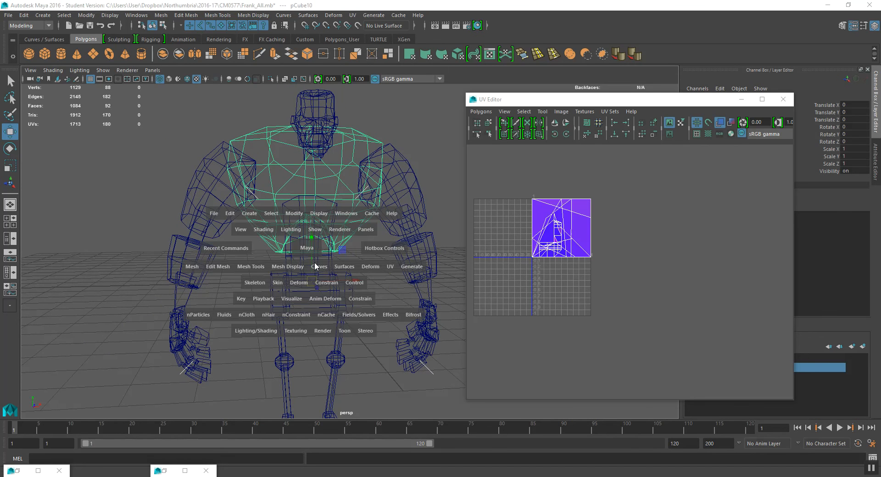
{"action": "left_click", "coordinate": [392, 269]}
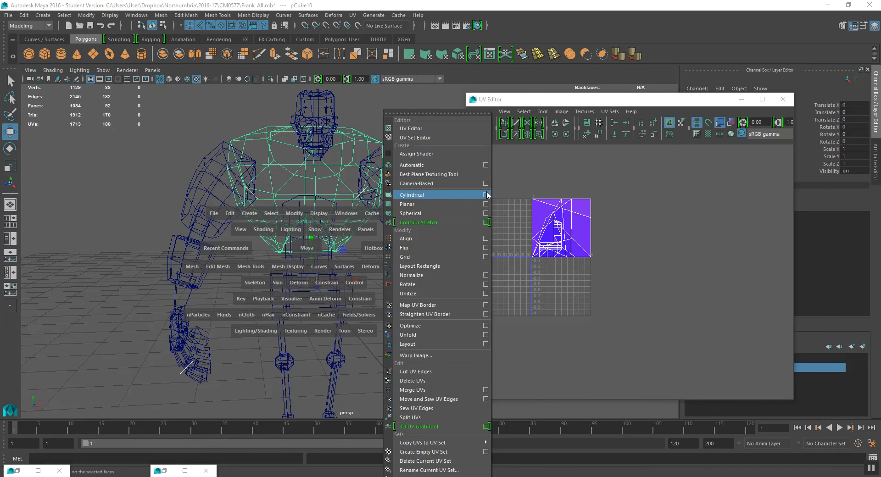
{"action": "left_click", "coordinate": [485, 212]}
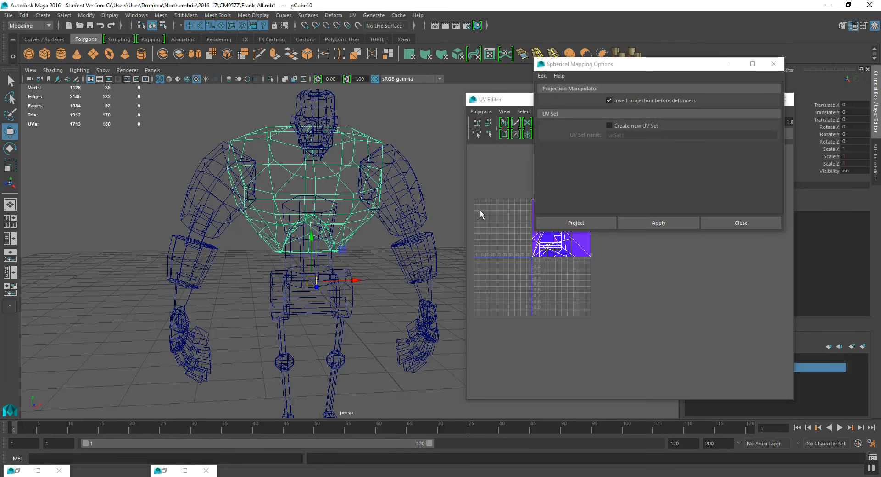
{"action": "left_click", "coordinate": [659, 223]}
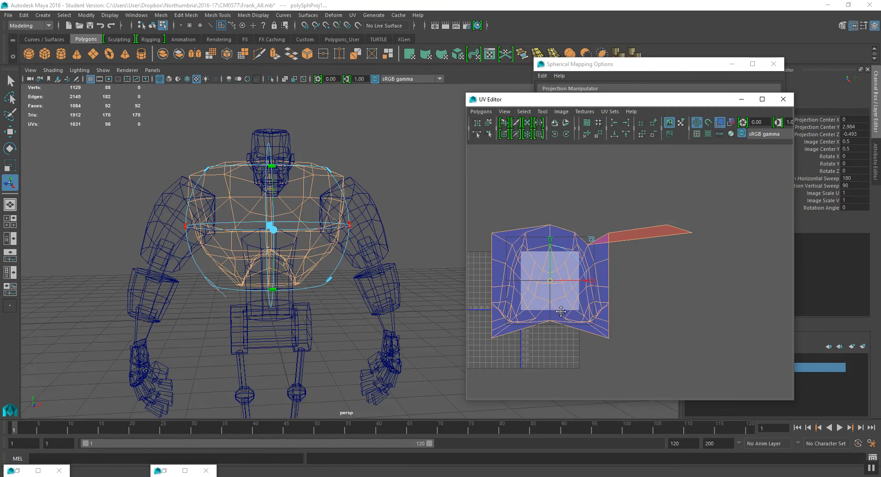
- Select all of the chest's UVs and unfold them
{"action": "right_click_drag", "start_coordinate": [613, 235], "coordinate": [659, 227]}
{"action": "left_click_drag", "start_coordinate": [662, 220], "coordinate": [595, 209]}
{"action": "key", "text": "w"}
{"action": "scroll", "coordinate": [597, 219], "scroll_direction": "up", "scroll_amount": 2}
{"action": "middle_click_drag", "start_coordinate": [563, 244], "coordinate": [605, 246], "text": "alt"}
{"action": "scroll", "coordinate": [604, 247], "scroll_direction": "down", "scroll_amount": 1}
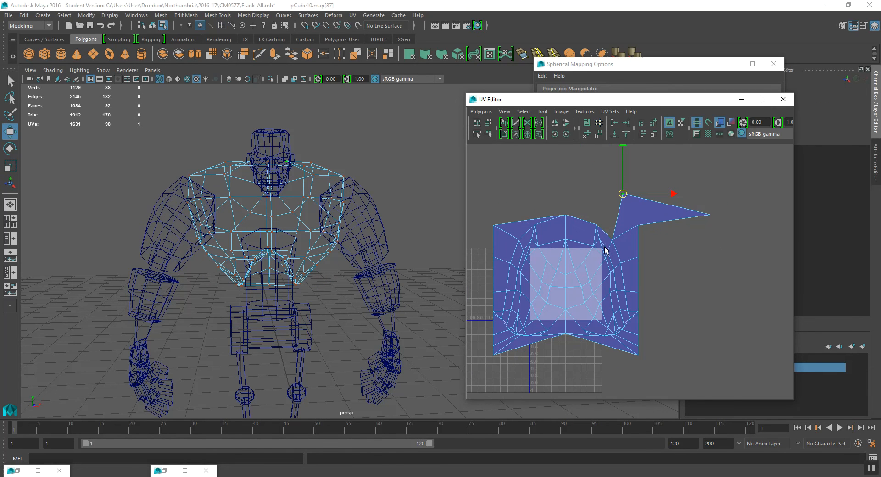
{"action": "right_click_drag", "start_coordinate": [535, 214], "coordinate": [564, 213]}
{"action": "left_click_drag", "start_coordinate": [491, 160], "coordinate": [702, 363]}
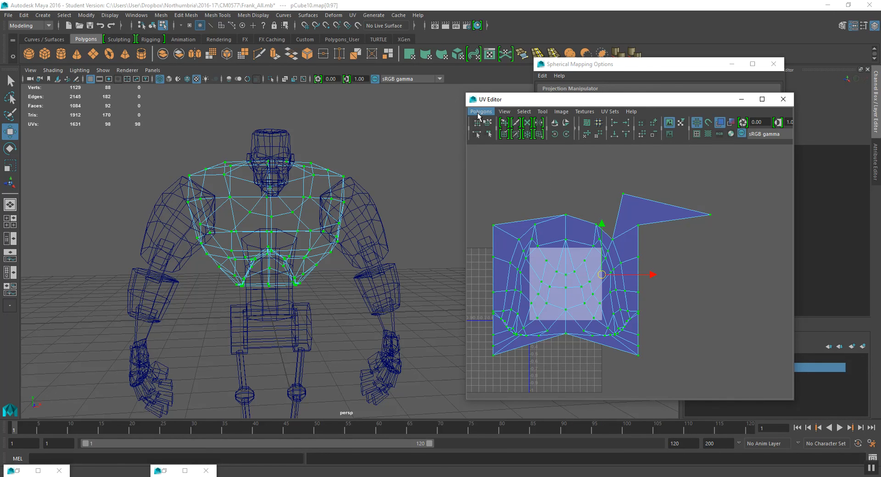
{"action": "left_click", "coordinate": [481, 112]}
{"action": "left_click", "coordinate": [519, 326]}
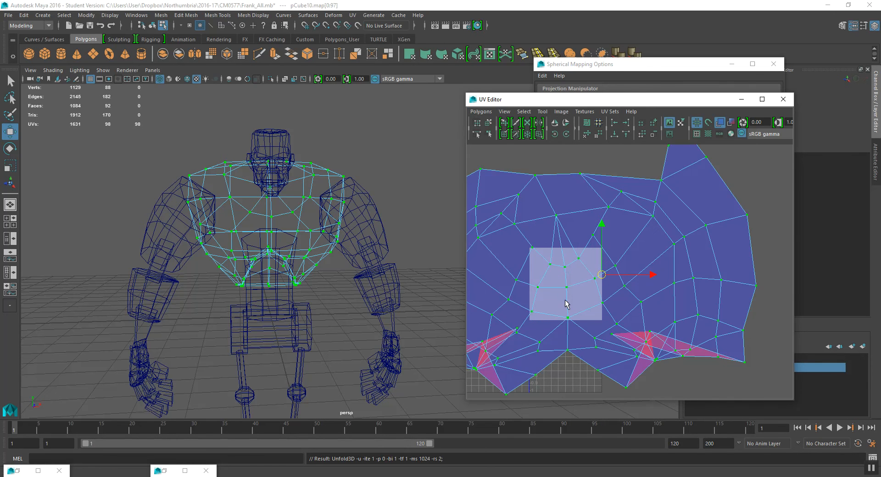
{"action": "scroll", "coordinate": [566, 301], "scroll_direction": "up", "scroll_amount": 3}
{"action": "scroll", "coordinate": [566, 301], "scroll_direction": "down", "scroll_amount": 3}
{"action": "left_click_drag", "start_coordinate": [253, 264], "coordinate": [265, 266], "text": "alt"}
{"action": "key", "text": "ctrl+z"}
- Move overlapping UVs at the chest shell's lower right corner to untangle the folded faces
{"action": "right_click_drag", "start_coordinate": [557, 271], "coordinate": [575, 376], "text": "alt"}
{"action": "middle_click_drag", "start_coordinate": [575, 377], "coordinate": [659, 277], "text": "alt"}
{"action": "right_click_drag", "start_coordinate": [659, 276], "coordinate": [669, 249]}
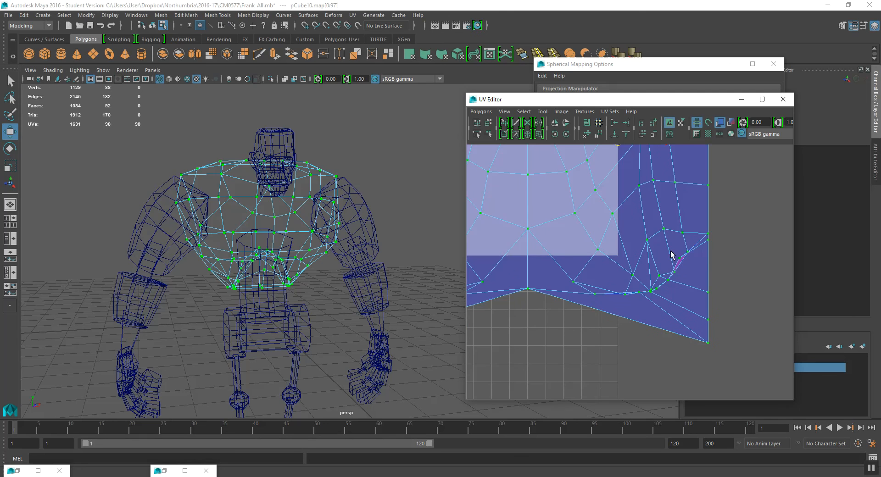
{"action": "left_click", "coordinate": [681, 259]}
{"action": "left_click_drag", "start_coordinate": [681, 259], "coordinate": [693, 274]}
{"action": "right_click_drag", "start_coordinate": [621, 289], "coordinate": [595, 295], "text": "alt"}
{"action": "middle_click_drag", "start_coordinate": [500, 312], "coordinate": [588, 302], "text": "alt"}
{"action": "left_click", "coordinate": [533, 252]}
{"action": "left_click", "coordinate": [532, 252]}
{"action": "left_click_drag", "start_coordinate": [532, 252], "coordinate": [523, 264]}
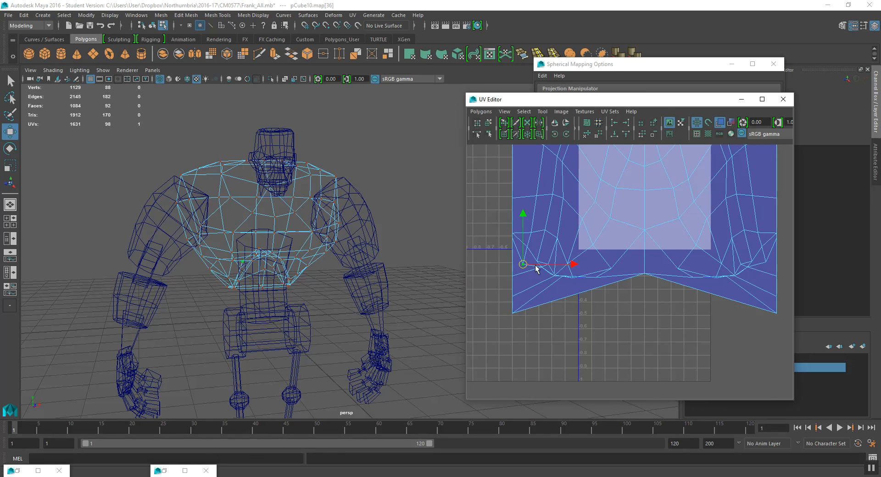
- Move overlapping UVs along the chest shell's lower left edge to untangle the folded faces
{"action": "scroll", "coordinate": [533, 272], "scroll_direction": "up", "scroll_amount": 3}
{"action": "left_click", "coordinate": [478, 263]}
{"action": "middle_click_drag", "start_coordinate": [500, 288], "coordinate": [559, 283], "text": "alt"}
{"action": "left_click_drag", "start_coordinate": [532, 259], "coordinate": [552, 274]}
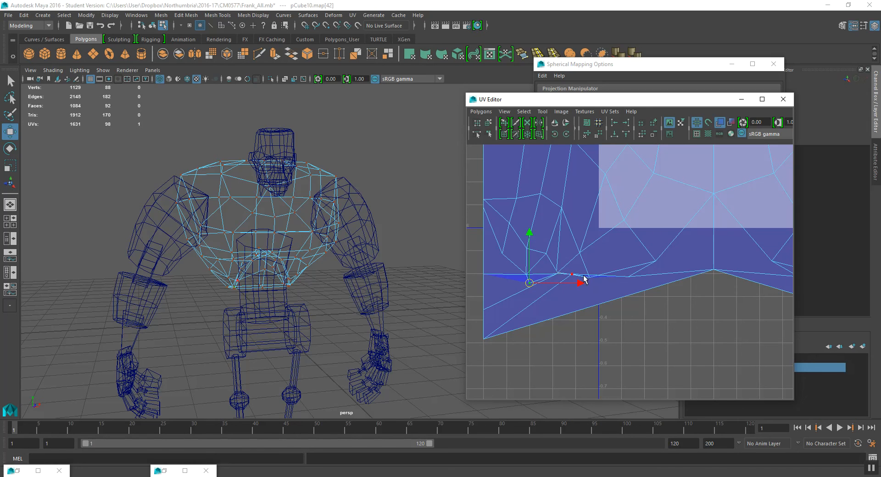
{"action": "left_click", "coordinate": [564, 268]}
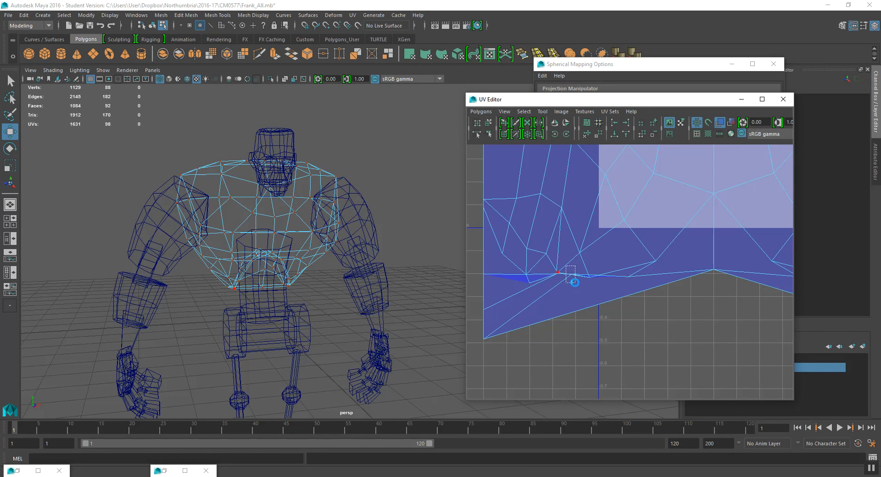
{"action": "left_click_drag", "start_coordinate": [572, 276], "coordinate": [517, 297]}
{"action": "left_click", "coordinate": [528, 285]}
{"action": "scroll", "coordinate": [529, 283], "scroll_direction": "down", "scroll_amount": 6}
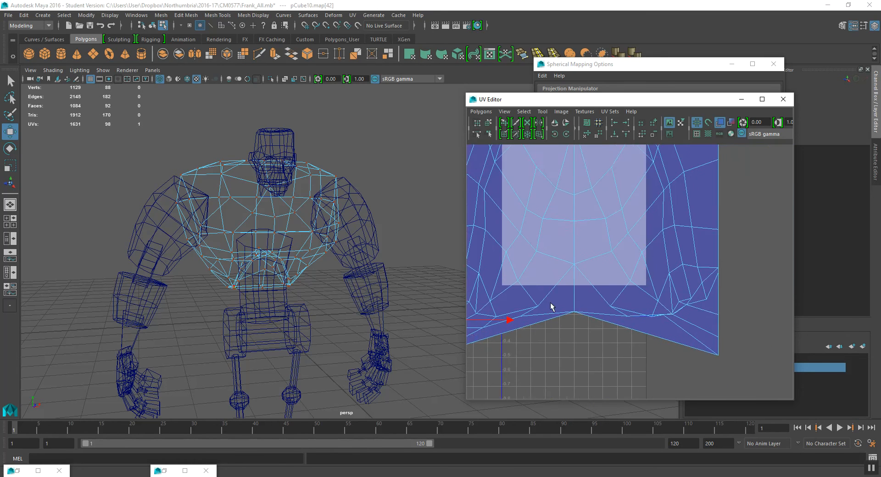
- Select Frank's chest mesh in object mode and apply a cylindrical UV projection to it
{"action": "middle_click_drag", "start_coordinate": [609, 275], "coordinate": [591, 315], "text": "alt"}
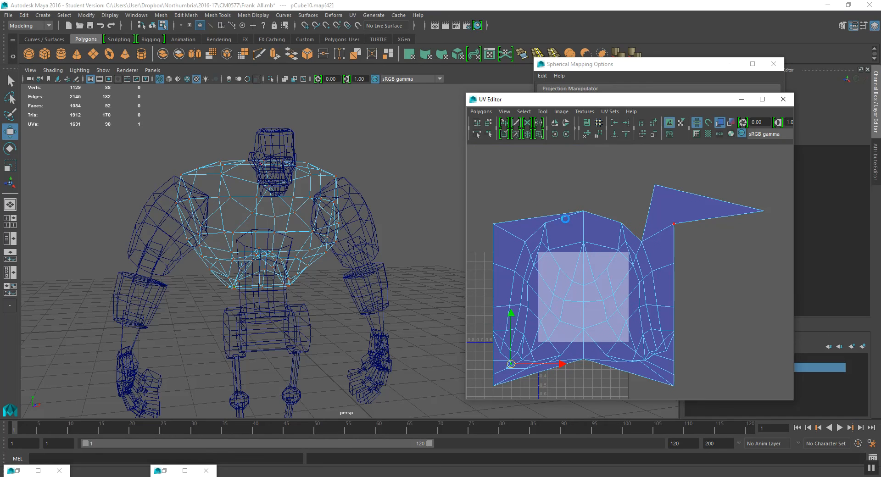
{"action": "left_click_drag", "start_coordinate": [325, 265], "coordinate": [296, 266], "text": "alt"}
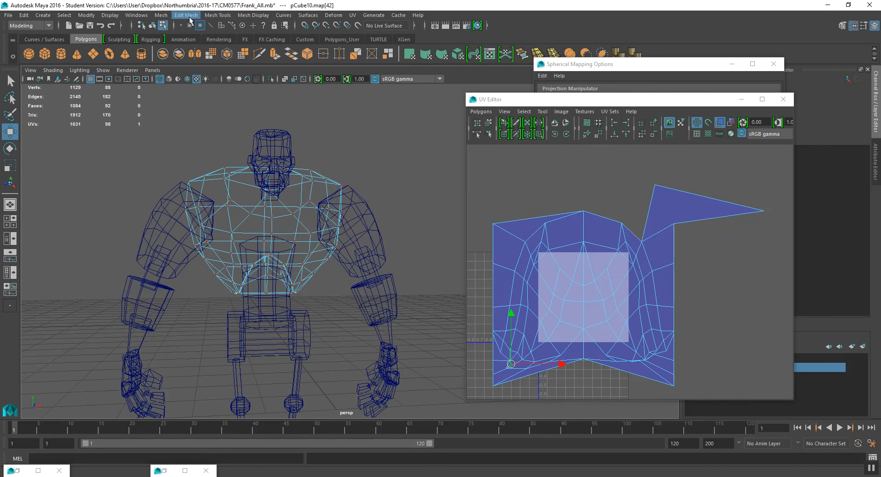
{"action": "left_click", "coordinate": [151, 26]}
{"action": "mouse_move", "coordinate": [270, 193]}
{"action": "left_mouse_down", "text": "alt"}
{"action": "mouse_move", "coordinate": [288, 200]}
{"action": "mouse_move", "coordinate": [272, 200]}
{"action": "left_mouse_up", "text": "alt"}
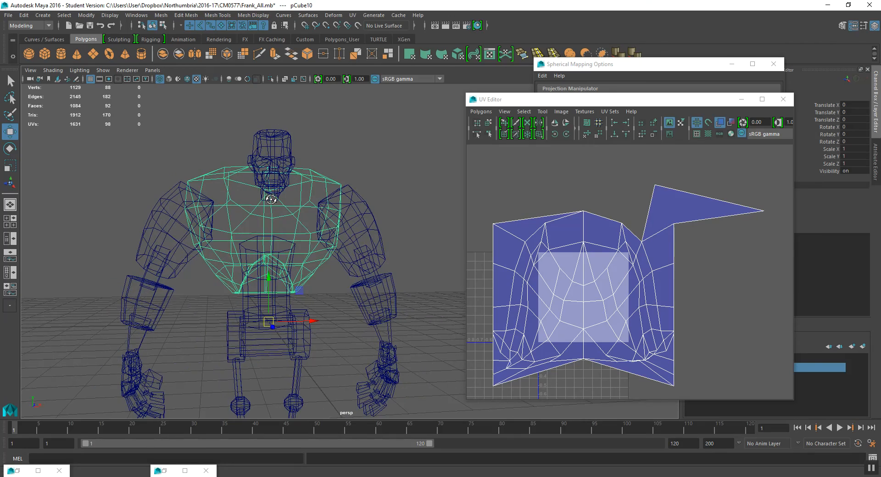
{"action": "mouse_move", "coordinate": [274, 199]}
{"action": "left_mouse_down", "text": "alt"}
{"action": "mouse_move", "coordinate": [342, 183]}
{"action": "mouse_move", "coordinate": [437, 196]}
{"action": "mouse_move", "coordinate": [271, 197]}
{"action": "left_mouse_up", "text": "alt"}
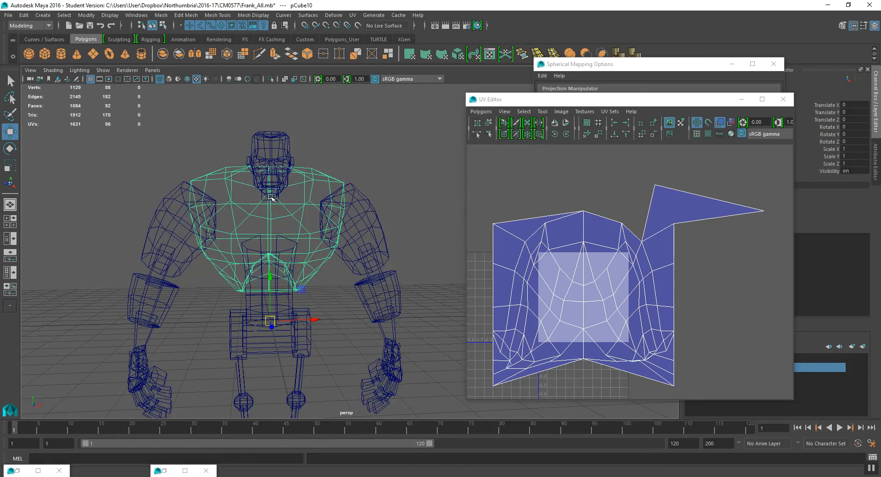
{"action": "key", "text": "space"}
{"action": "left_click_drag", "start_coordinate": [353, 216], "coordinate": [440, 198]}
{"action": "left_click", "coordinate": [440, 196]}
- Examine the chest's cylindrical projection and its manipulator in the viewport and the UV Editor
{"action": "left_click", "coordinate": [637, 288]}
{"action": "middle_click_drag", "start_coordinate": [628, 291], "coordinate": [607, 275], "text": "alt"}
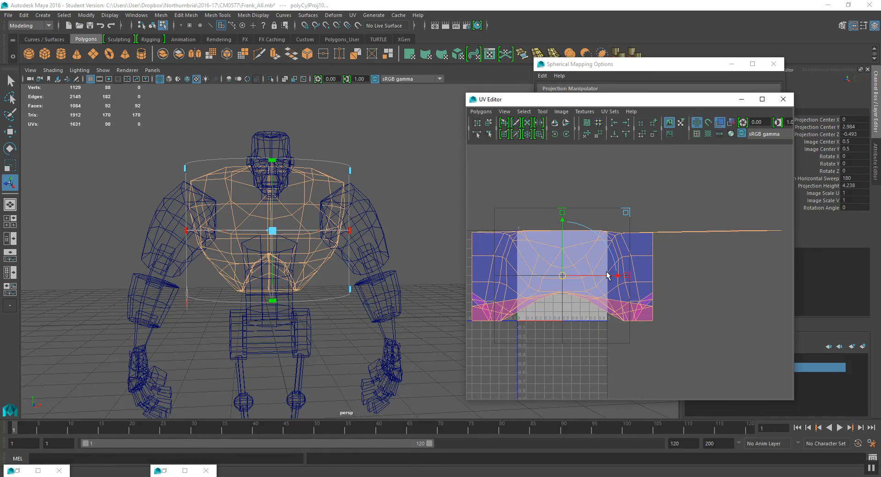
{"action": "middle_click_drag", "start_coordinate": [308, 280], "coordinate": [342, 271], "text": "alt"}
{"action": "scroll", "coordinate": [295, 261], "scroll_direction": "up", "scroll_amount": 3}
{"action": "mouse_move", "coordinate": [295, 261]}
{"action": "left_mouse_down", "text": "alt"}
{"action": "mouse_move", "coordinate": [277, 258]}
{"action": "mouse_move", "coordinate": [285, 255]}
{"action": "left_mouse_up", "text": "alt"}
{"action": "scroll", "coordinate": [554, 292], "scroll_direction": "up", "scroll_amount": 2}
{"action": "scroll", "coordinate": [553, 292], "scroll_direction": "up", "scroll_amount": 1}
{"action": "middle_click_drag", "start_coordinate": [554, 292], "coordinate": [659, 279], "text": "alt"}
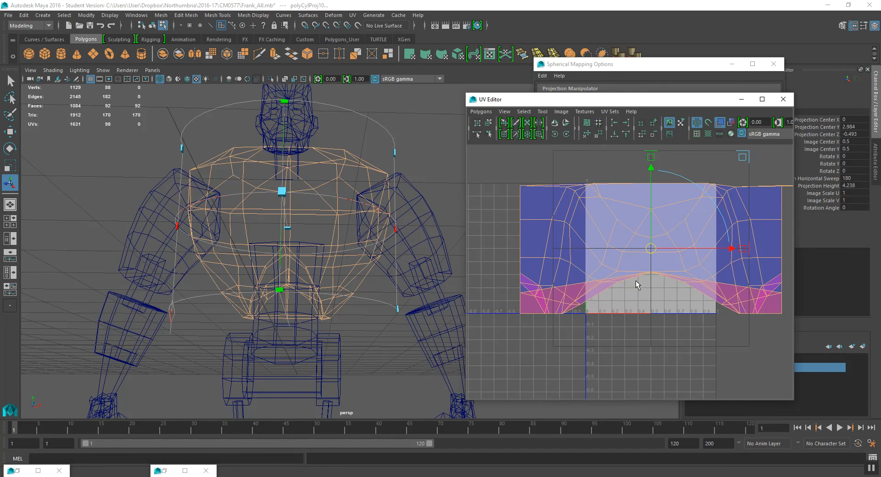
{"action": "middle_click_drag", "start_coordinate": [635, 280], "coordinate": [597, 289], "text": "alt"}
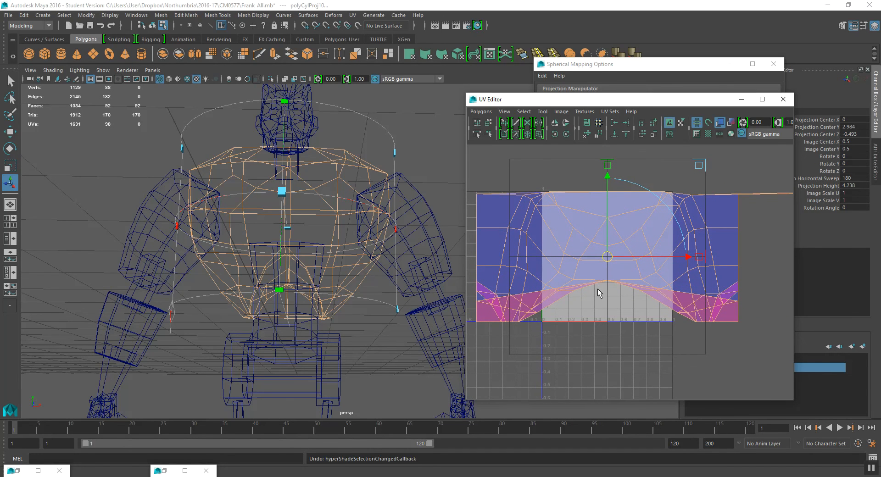
- Undo the cylindrical projection on the chest mesh
{"action": "key", "text": "ctrl+z"}
{"action": "key", "text": "ctrl+z"}
{"action": "scroll", "coordinate": [605, 284], "scroll_direction": "down", "scroll_amount": 2}
{"action": "middle_click_drag", "start_coordinate": [596, 323], "coordinate": [600, 287], "text": "alt"}
{"action": "scroll", "coordinate": [517, 311], "scroll_direction": "up", "scroll_amount": 2}
{"action": "middle_click_drag", "start_coordinate": [530, 305], "coordinate": [542, 299], "text": "alt"}
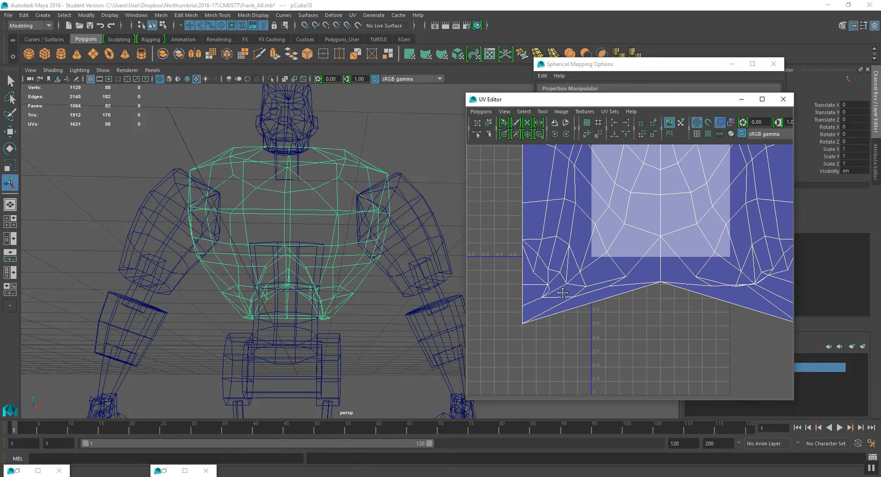
- Switch to UV selection and move an overlapping UV at the chest shell's lower left corner to untangle the faces
{"action": "right_click", "coordinate": [549, 294]}
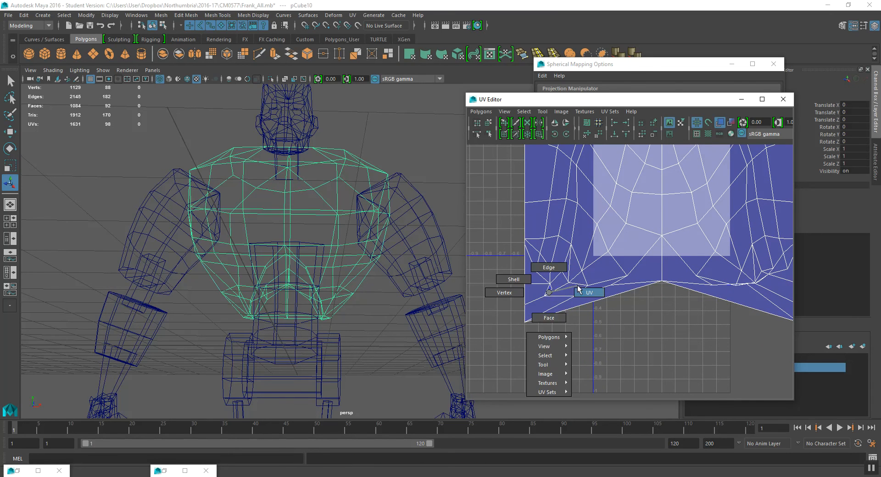
{"action": "right_click_drag", "start_coordinate": [578, 289], "coordinate": [579, 291]}
{"action": "left_click_drag", "start_coordinate": [575, 306], "coordinate": [576, 306]}
{"action": "left_click_drag", "start_coordinate": [210, 304], "coordinate": [345, 301], "text": "alt"}
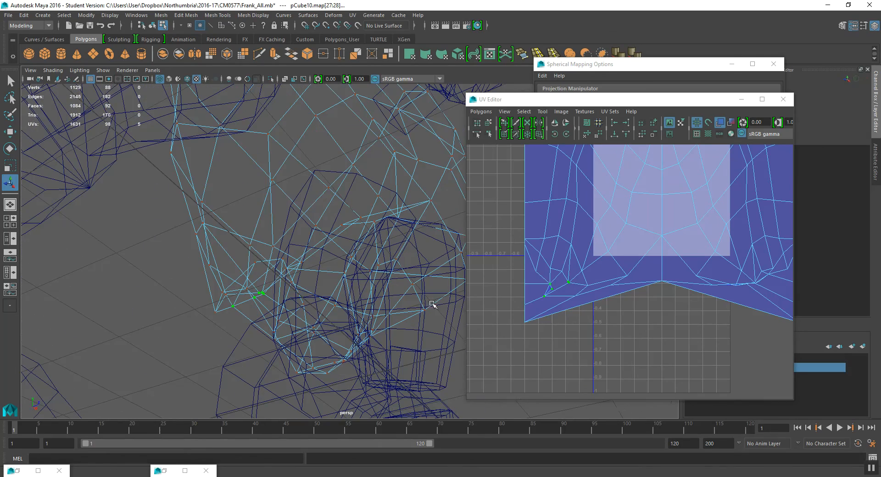
{"action": "scroll", "coordinate": [608, 307], "scroll_direction": "up", "scroll_amount": 1}
{"action": "left_click_drag", "start_coordinate": [525, 282], "coordinate": [531, 285]}
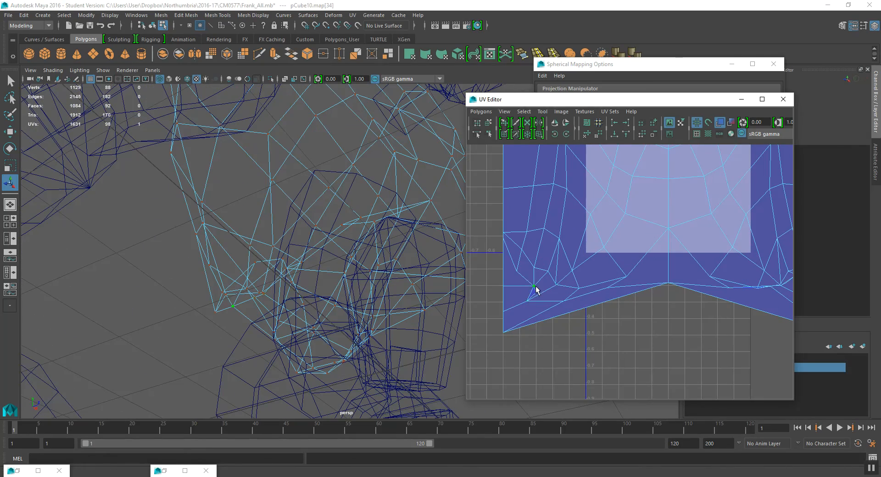
{"action": "scroll", "coordinate": [530, 289], "scroll_direction": "up", "scroll_amount": 2}
{"action": "middle_click_drag", "start_coordinate": [489, 294], "coordinate": [604, 290], "text": "alt"}
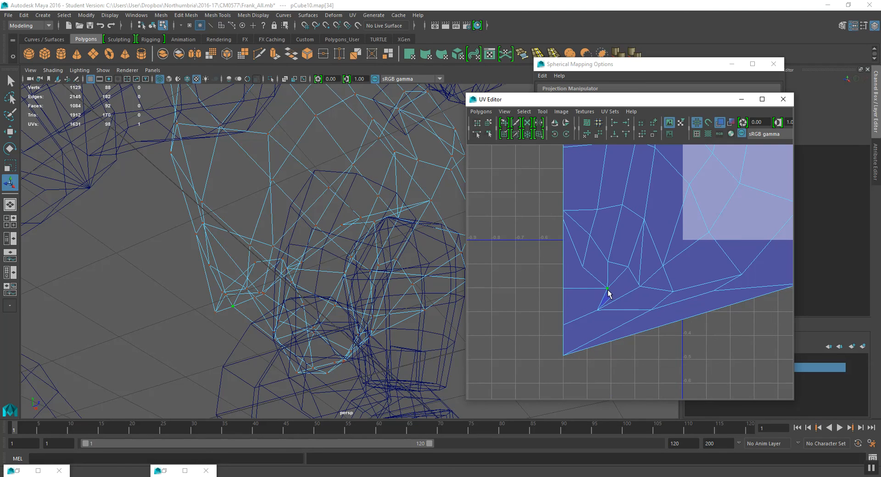
{"action": "key", "text": "w"}
{"action": "left_click_drag", "start_coordinate": [606, 289], "coordinate": [595, 290]}
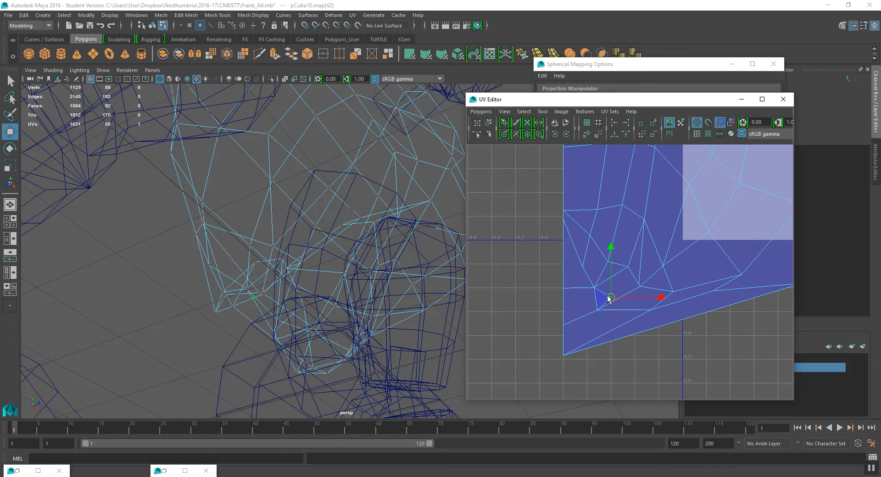
- Move further overlapping UVs along the chest shell's lower edge to untangle the folded faces
{"action": "scroll", "coordinate": [629, 294], "scroll_direction": "down", "scroll_amount": 2}
{"action": "middle_click_drag", "start_coordinate": [787, 292], "coordinate": [612, 295], "text": "alt"}
{"action": "scroll", "coordinate": [613, 295], "scroll_direction": "up", "scroll_amount": 2}
{"action": "middle_click_drag", "start_coordinate": [679, 289], "coordinate": [630, 296], "text": "alt"}
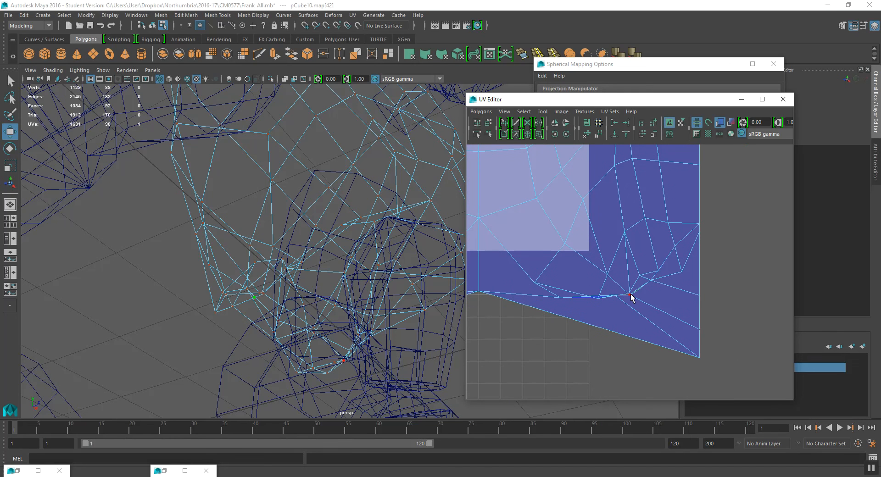
{"action": "left_click_drag", "start_coordinate": [635, 301], "coordinate": [653, 299]}
{"action": "left_click", "coordinate": [679, 270]}
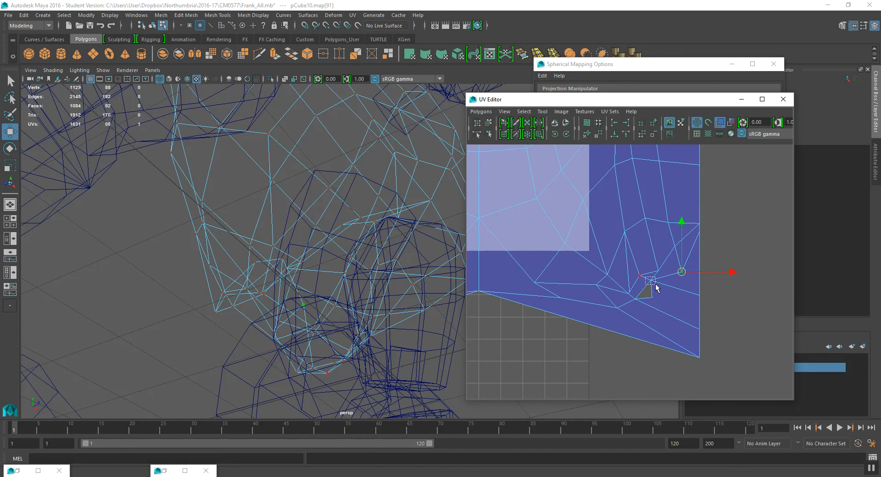
{"action": "left_click_drag", "start_coordinate": [653, 281], "coordinate": [664, 280]}
{"action": "right_click_drag", "start_coordinate": [655, 280], "coordinate": [624, 293], "text": "alt"}
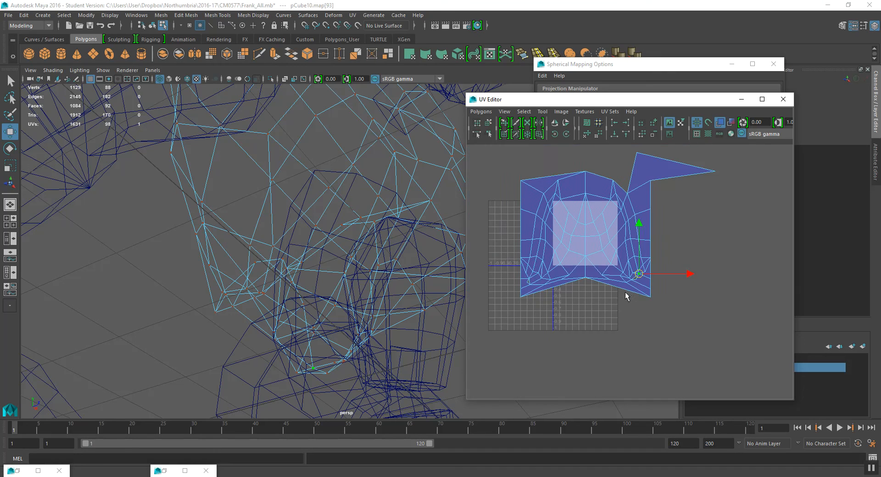
- Select the stray flap UVs at the chest shell's upper right corner, checking them in the viewport
{"action": "middle_click_drag", "start_coordinate": [618, 268], "coordinate": [628, 290], "text": "alt"}
{"action": "left_click_drag", "start_coordinate": [722, 191], "coordinate": [661, 187]}
{"action": "right_click_drag", "start_coordinate": [662, 188], "coordinate": [660, 209]}
{"action": "left_click", "coordinate": [646, 190]}
{"action": "left_click_drag", "start_coordinate": [342, 182], "coordinate": [321, 197], "text": "alt"}
{"action": "right_click_drag", "start_coordinate": [321, 197], "coordinate": [299, 202], "text": "alt"}
{"action": "middle_click_drag", "start_coordinate": [299, 201], "coordinate": [329, 281], "text": "alt"}
{"action": "left_click_drag", "start_coordinate": [328, 281], "coordinate": [354, 277], "text": "alt"}
{"action": "right_click_drag", "start_coordinate": [627, 182], "coordinate": [651, 189], "text": "alt"}
{"action": "middle_click_drag", "start_coordinate": [651, 189], "coordinate": [661, 297], "text": "alt"}
{"action": "left_click", "coordinate": [673, 242]}
{"action": "right_click_drag", "start_coordinate": [673, 243], "coordinate": [674, 209]}
{"action": "left_click", "coordinate": [668, 210]}
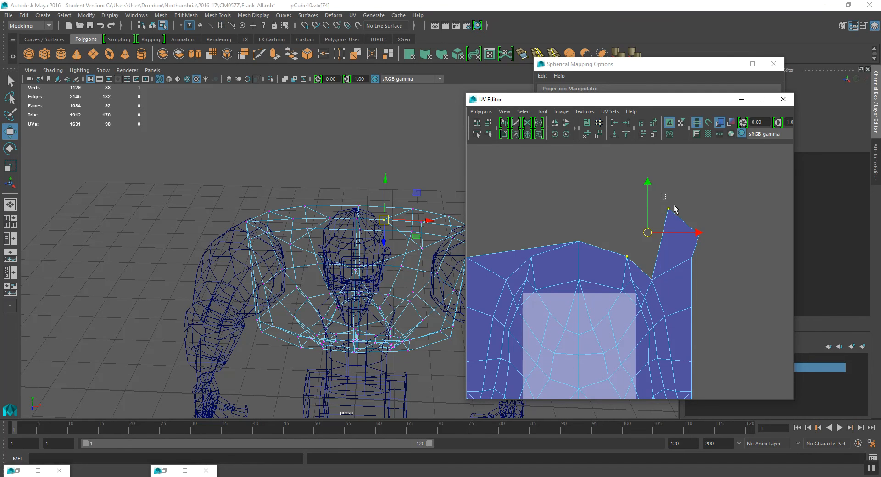
- Move the stray flap UVs back onto the chest shell's edge so the flap folds in
{"action": "right_click_drag", "start_coordinate": [676, 212], "coordinate": [693, 213]}
{"action": "left_click", "coordinate": [699, 234]}
{"action": "left_click_drag", "start_coordinate": [662, 223], "coordinate": [628, 255]}
{"action": "left_click_drag", "start_coordinate": [715, 251], "coordinate": [636, 244]}
{"action": "scroll", "coordinate": [610, 258], "scroll_direction": "down", "scroll_amount": 5}
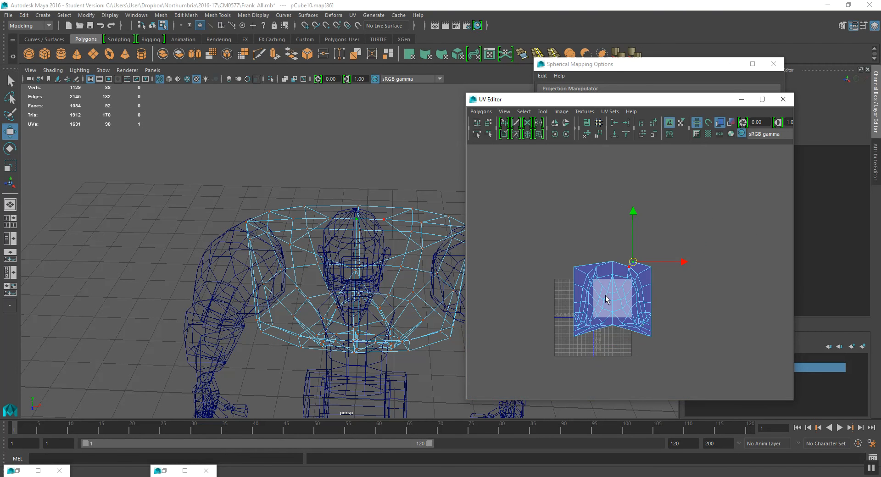
- Move the whole chest shell out of the 0–1 tile to its right and return to object mode
{"action": "left_click_drag", "start_coordinate": [572, 242], "coordinate": [687, 358]}
{"action": "left_click_drag", "start_coordinate": [613, 300], "coordinate": [697, 310]}
{"action": "left_click_drag", "start_coordinate": [318, 281], "coordinate": [348, 234], "text": "alt"}
{"action": "scroll", "coordinate": [300, 259], "scroll_direction": "down", "scroll_amount": 5}
{"action": "left_click", "coordinate": [154, 27]}
{"action": "scroll", "coordinate": [334, 219], "scroll_direction": "down", "scroll_amount": 5}
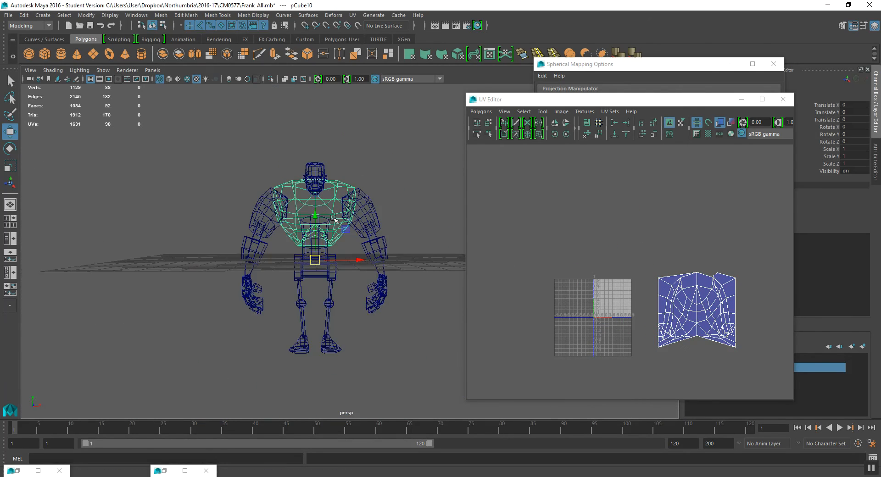
- Select all of Frank's meshes to view their UV layout alongside the chest shell
{"action": "middle_click_drag", "start_coordinate": [334, 219], "coordinate": [295, 200], "text": "alt"}
{"action": "left_click_drag", "start_coordinate": [164, 101], "coordinate": [420, 368]}
{"action": "scroll", "coordinate": [656, 349], "scroll_direction": "up", "scroll_amount": 4}
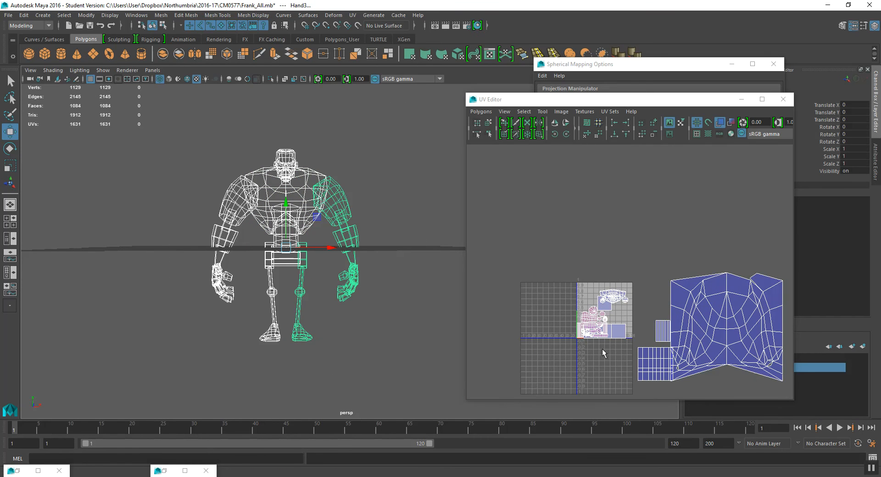
{"action": "left_click", "coordinate": [301, 199]}
{"action": "left_click_drag", "start_coordinate": [267, 274], "coordinate": [344, 351]}
{"action": "right_click_drag", "start_coordinate": [650, 238], "coordinate": [653, 264]}
{"action": "left_click_drag", "start_coordinate": [651, 204], "coordinate": [724, 273]}
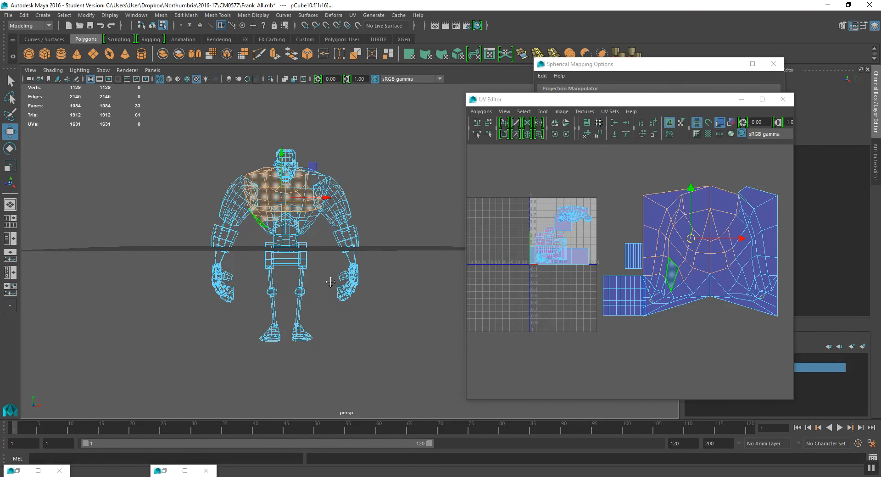
- Identify the cylinder shells outside the tile by selecting each and framing it in the viewport
{"action": "left_click", "coordinate": [606, 281]}
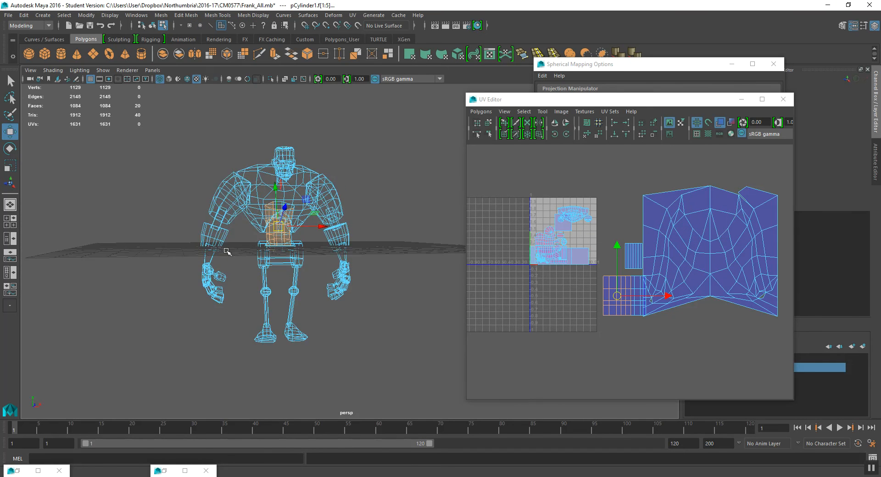
{"action": "key", "text": "f"}
{"action": "scroll", "coordinate": [642, 264], "scroll_direction": "up", "scroll_amount": 1}
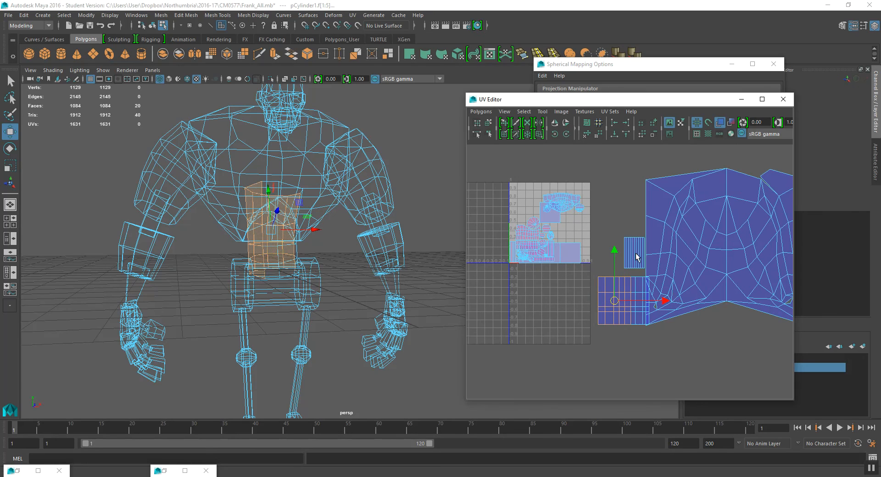
{"action": "left_click", "coordinate": [635, 244]}
{"action": "key", "text": "f"}
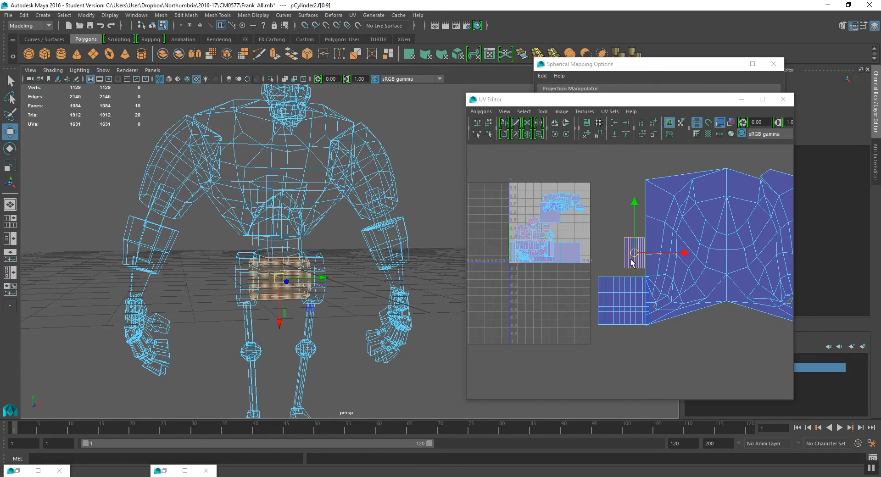
{"action": "middle_click_drag", "start_coordinate": [565, 275], "coordinate": [636, 249], "text": "alt"}
{"action": "scroll", "coordinate": [646, 333], "scroll_direction": "up", "scroll_amount": 5}
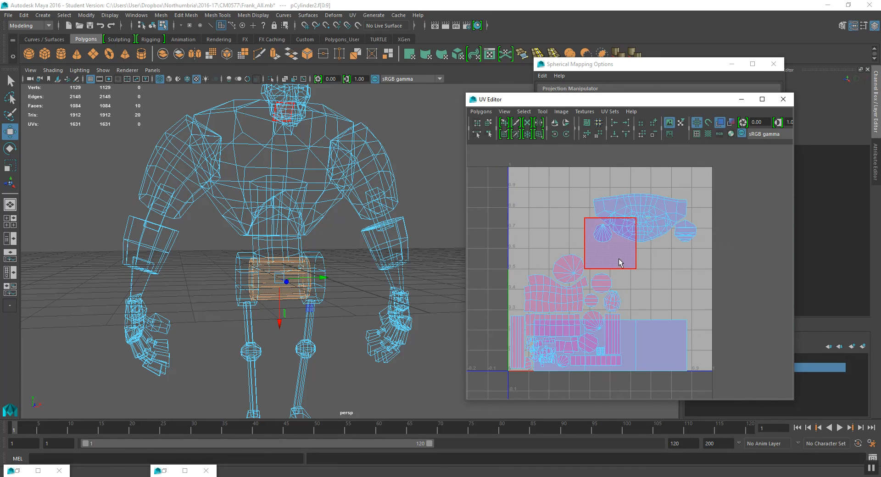
- Select the neck faces at the bottom of the head mesh and apply a cylindrical UV projection
{"action": "left_click", "coordinate": [619, 258]}
{"action": "double_click", "coordinate": [646, 334], "text": "shift"}
{"action": "scroll", "coordinate": [371, 189], "scroll_direction": "up", "scroll_amount": 1}
{"action": "middle_click_drag", "start_coordinate": [371, 188], "coordinate": [367, 222], "text": "alt"}
{"action": "left_click_drag", "start_coordinate": [314, 179], "coordinate": [351, 190], "text": "alt"}
{"action": "key", "text": "space"}
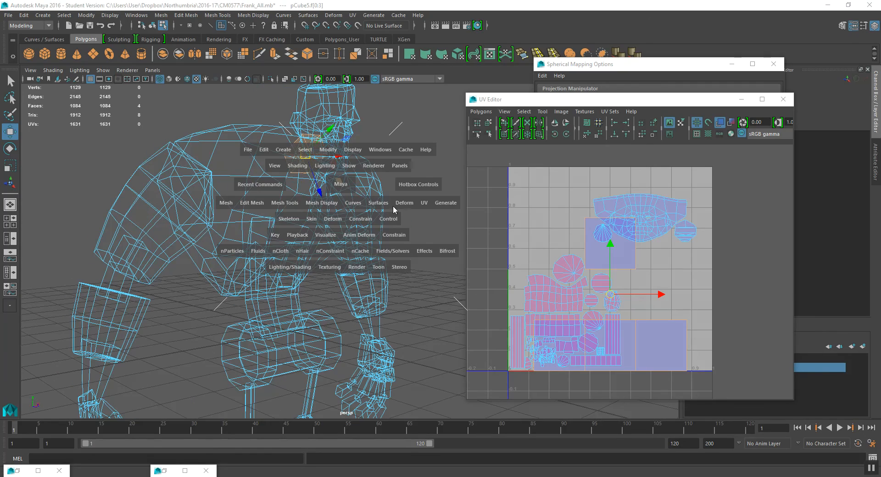
{"action": "left_click", "coordinate": [424, 202]}
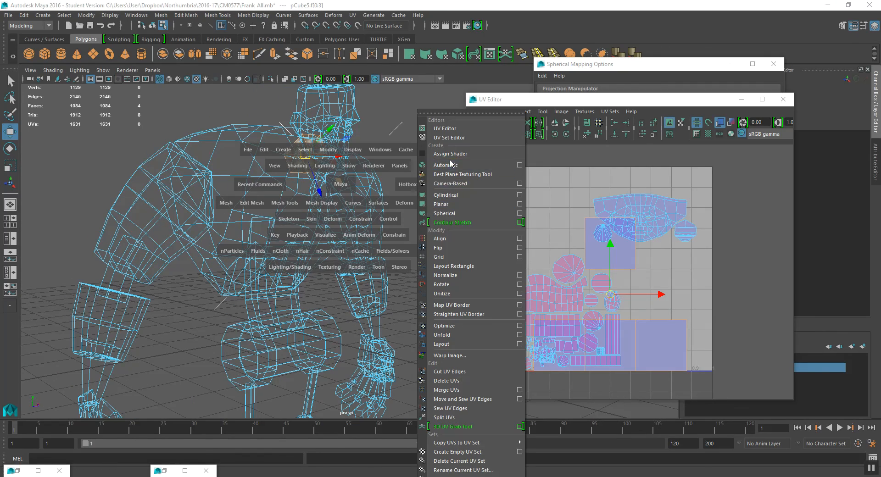
{"action": "left_click", "coordinate": [461, 202]}
{"action": "left_click_drag", "start_coordinate": [257, 238], "coordinate": [308, 249], "text": "alt"}
{"action": "left_click", "coordinate": [309, 240]}
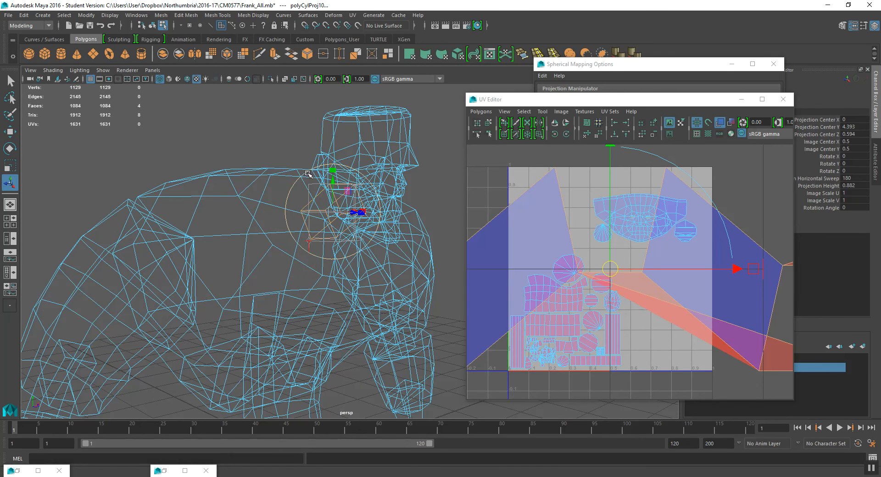
- Rotate the cylindrical projection about X by about 56° and scale its UVs down
{"action": "left_click_drag", "start_coordinate": [343, 168], "coordinate": [362, 214]}
{"action": "scroll", "coordinate": [684, 184], "scroll_direction": "down", "scroll_amount": 3}
{"action": "key", "text": "r"}
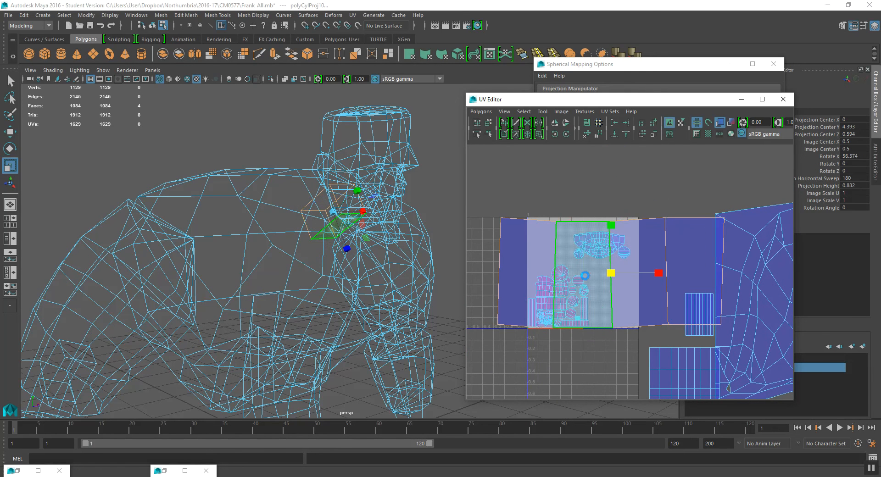
{"action": "left_click_drag", "start_coordinate": [600, 281], "coordinate": [565, 302]}
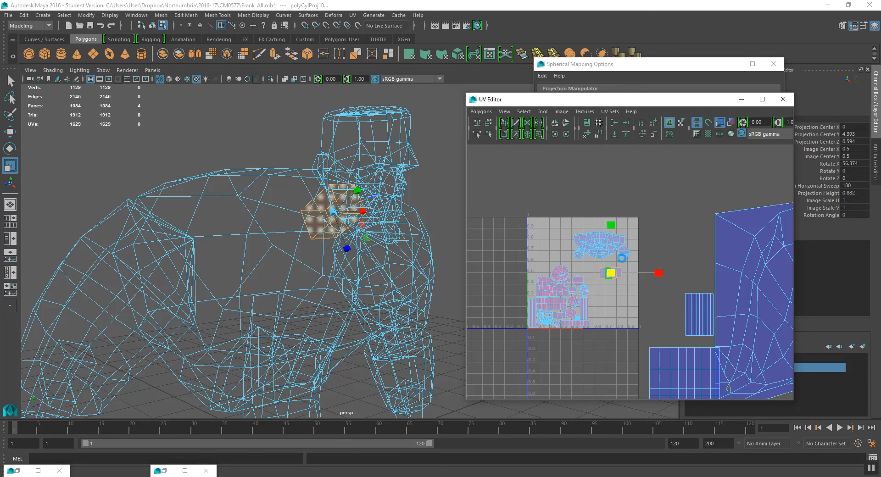
- Move and scale the neck shell into the gap below the head shell inside the 0–1 tile
{"action": "key", "text": "w"}
{"action": "scroll", "coordinate": [608, 287], "scroll_direction": "up", "scroll_amount": 3}
{"action": "left_click_drag", "start_coordinate": [596, 276], "coordinate": [588, 268]}
{"action": "key", "text": "r"}
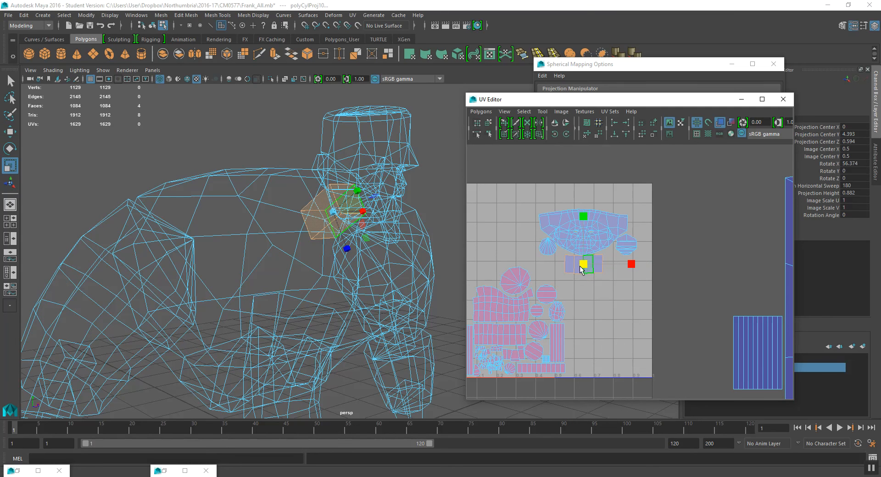
{"action": "key", "text": "w"}
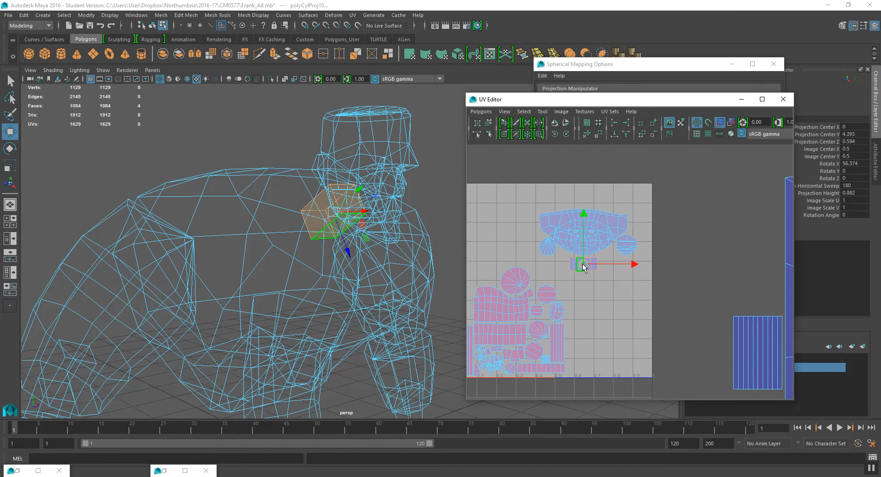
{"action": "scroll", "coordinate": [582, 259], "scroll_direction": "down", "scroll_amount": 3}
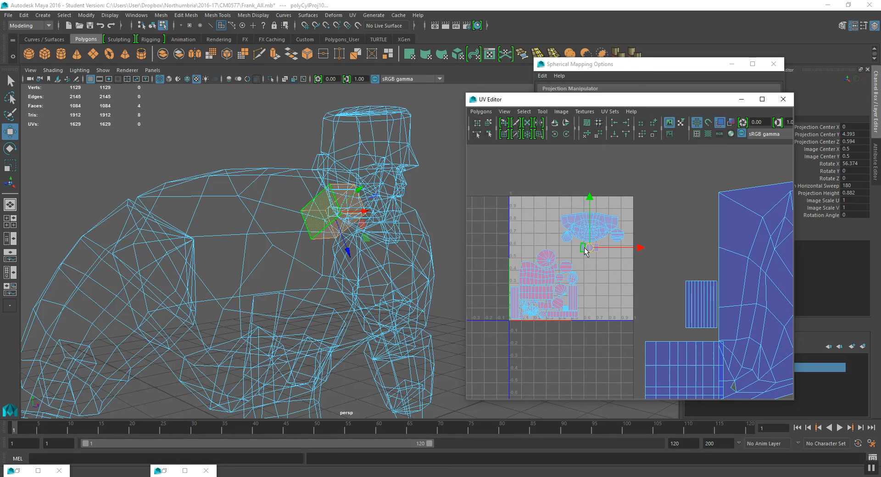
{"action": "scroll", "coordinate": [586, 247], "scroll_direction": "up", "scroll_amount": 3}
{"action": "middle_click_drag", "start_coordinate": [566, 213], "coordinate": [594, 251], "text": "alt"}
{"action": "right_click_drag", "start_coordinate": [539, 213], "coordinate": [639, 275]}
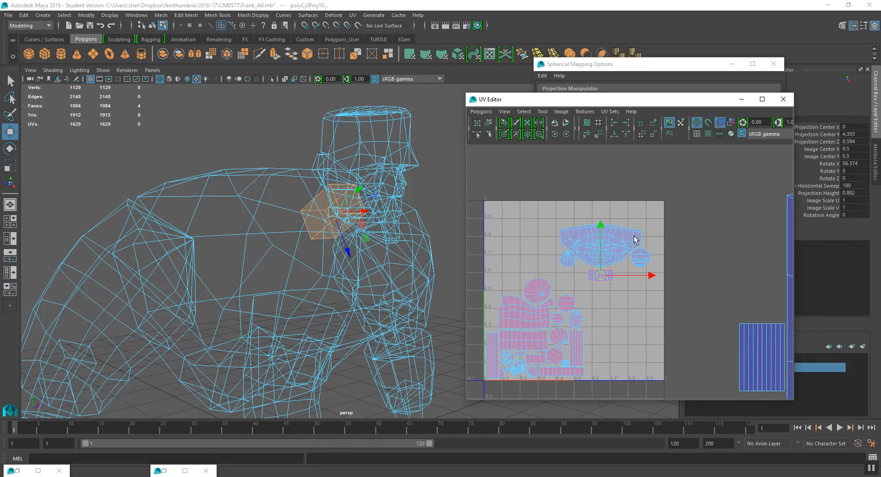
{"action": "right_click_drag", "start_coordinate": [609, 250], "coordinate": [661, 211]}
- Select all head faces and move the head and neck shells toward the tile's upper left corner
{"action": "key", "text": "q"}
{"action": "left_click_drag", "start_coordinate": [702, 197], "coordinate": [571, 281]}
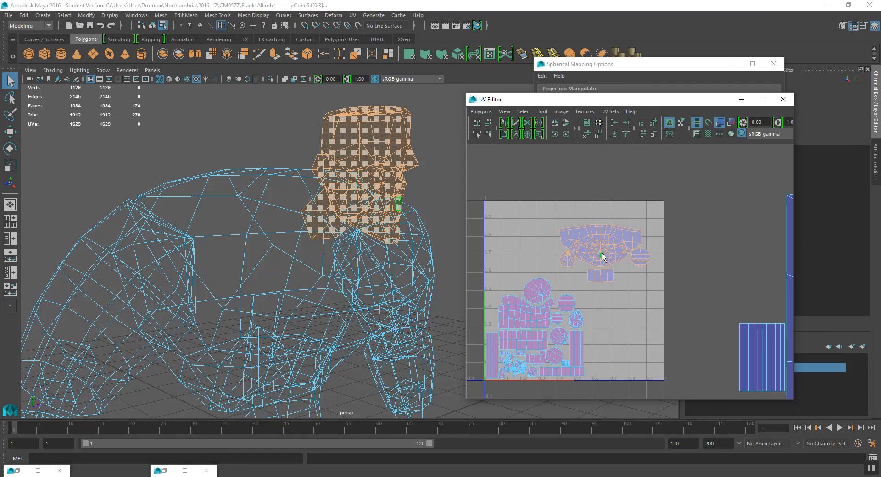
{"action": "key", "text": "w"}
{"action": "left_click_drag", "start_coordinate": [605, 253], "coordinate": [532, 234]}
{"action": "scroll", "coordinate": [607, 274], "scroll_direction": "down", "scroll_amount": 4}
{"action": "middle_click_drag", "start_coordinate": [648, 279], "coordinate": [574, 240], "text": "alt"}
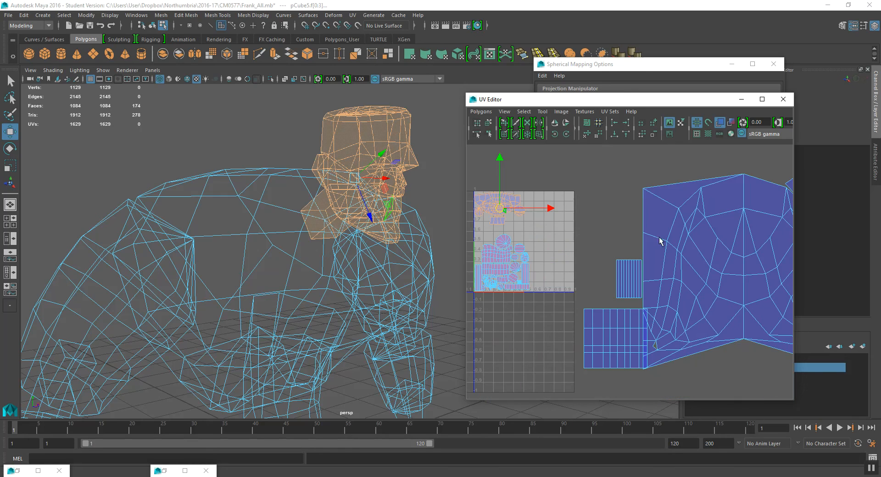
- Select the chest shell and move it into the upper right area of the 0–1 tile
{"action": "double_click", "coordinate": [712, 240]}
{"action": "middle_click_drag", "start_coordinate": [735, 249], "coordinate": [694, 248], "text": "alt"}
{"action": "left_click_drag", "start_coordinate": [703, 271], "coordinate": [550, 255]}
{"action": "middle_click_drag", "start_coordinate": [662, 280], "coordinate": [715, 287], "text": "alt"}
{"action": "left_click_drag", "start_coordinate": [715, 286], "coordinate": [678, 248]}
{"action": "key", "text": "r"}
{"action": "key", "text": "w"}
{"action": "scroll", "coordinate": [679, 248], "scroll_direction": "up", "scroll_amount": 3}
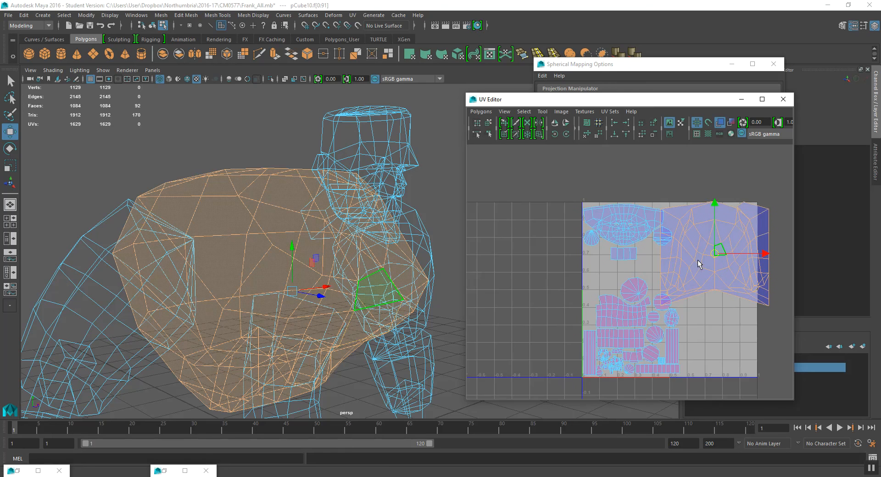
- Adjust the chest shell's scale and position within the tile's upper right area
{"action": "scroll", "coordinate": [699, 265], "scroll_direction": "up", "scroll_amount": 3}
{"action": "key", "text": "r"}
{"action": "left_click_drag", "start_coordinate": [681, 272], "coordinate": [679, 270]}
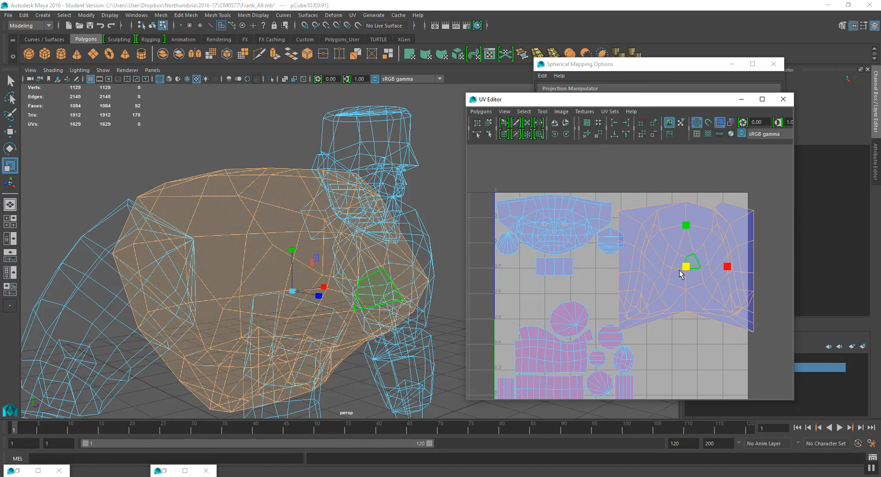
{"action": "key", "text": "w"}
{"action": "left_click", "coordinate": [676, 264]}
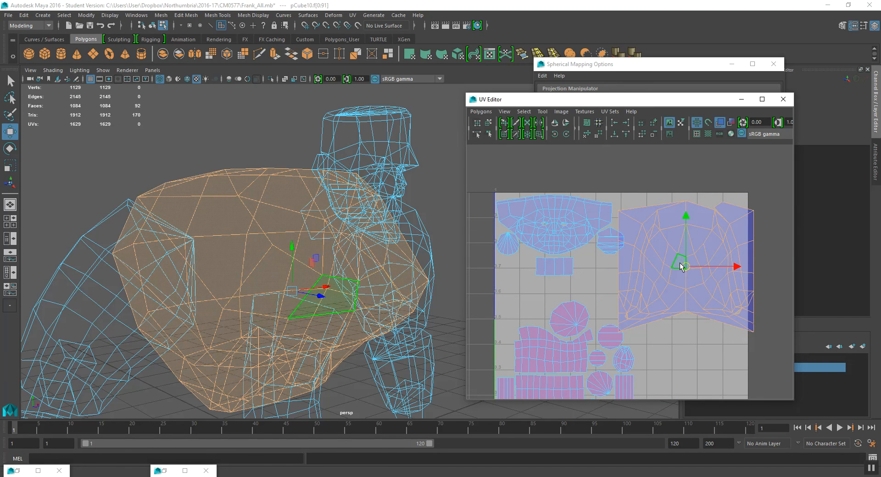
{"action": "left_click_drag", "start_coordinate": [687, 269], "coordinate": [679, 260]}
{"action": "scroll", "coordinate": [679, 263], "scroll_direction": "down", "scroll_amount": 5}
{"action": "middle_click_drag", "start_coordinate": [671, 271], "coordinate": [662, 265], "text": "alt"}
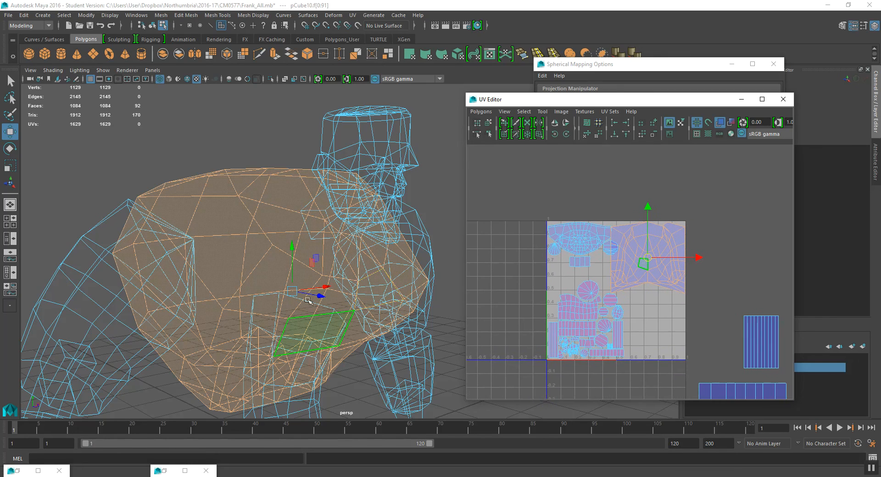
{"action": "scroll", "coordinate": [297, 301], "scroll_direction": "down", "scroll_amount": 6}
{"action": "middle_click_drag", "start_coordinate": [295, 307], "coordinate": [294, 229], "text": "alt"}
{"action": "left_click_drag", "start_coordinate": [294, 230], "coordinate": [357, 147], "text": "alt"}
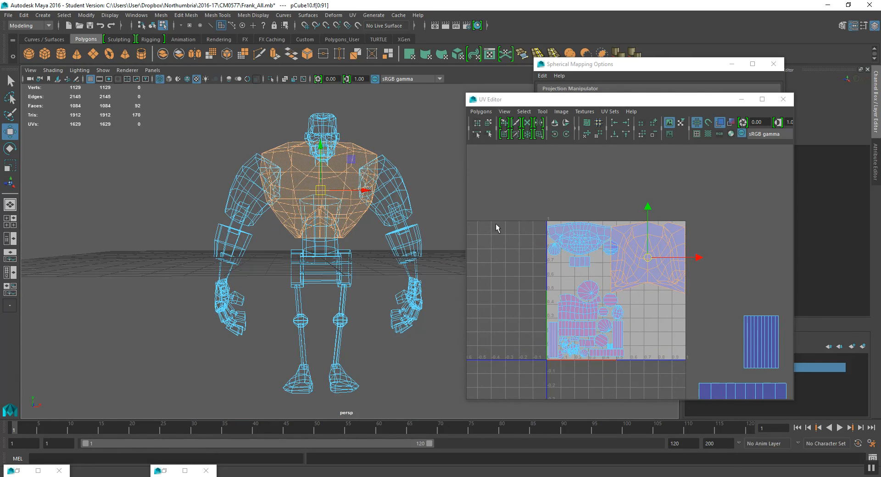
{"action": "scroll", "coordinate": [622, 279], "scroll_direction": "up", "scroll_amount": 6}
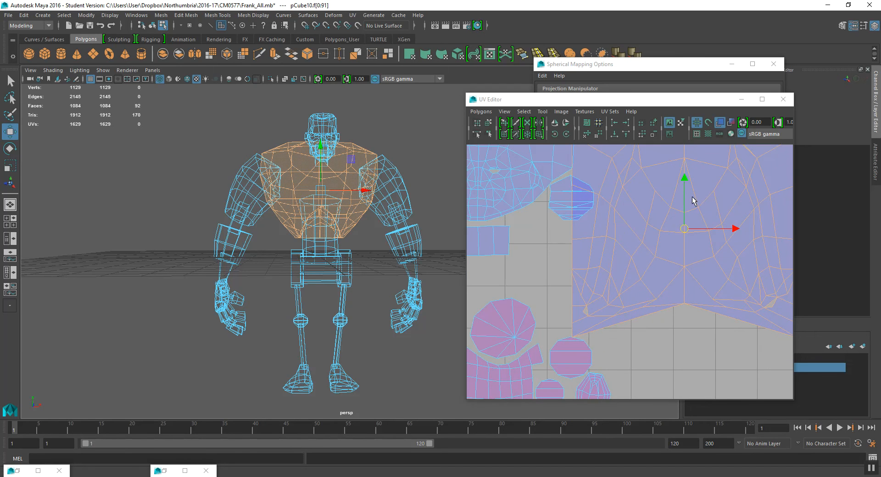
- Move the chest shell lower in the tile's upper right area and scale it slightly
{"action": "scroll", "coordinate": [685, 200], "scroll_direction": "down", "scroll_amount": 1}
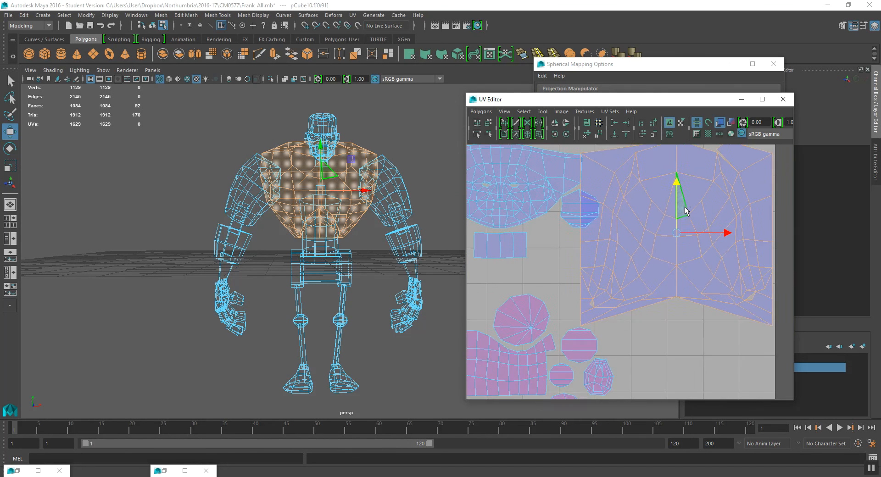
{"action": "middle_click_drag", "start_coordinate": [684, 199], "coordinate": [673, 261], "text": "alt"}
{"action": "key", "text": "r"}
{"action": "left_click_drag", "start_coordinate": [661, 290], "coordinate": [663, 292]}
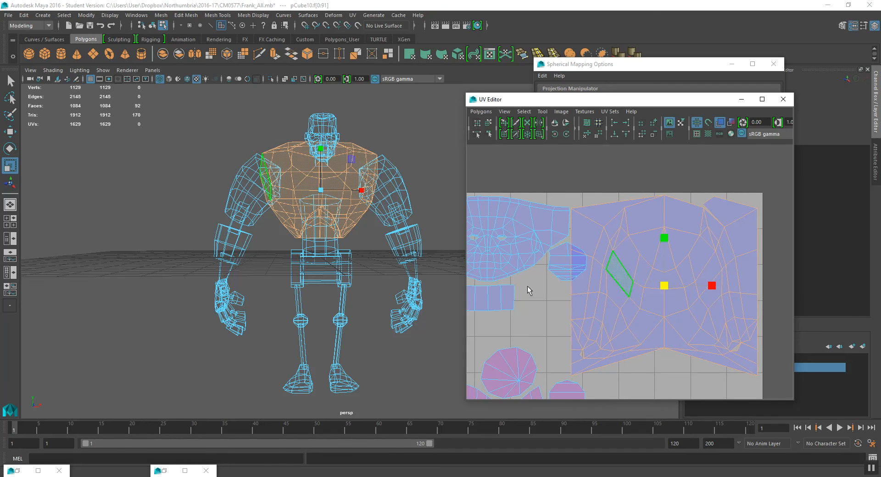
- Select the small head strip shell and nudge it below the head shell
{"action": "middle_click_drag", "start_coordinate": [529, 290], "coordinate": [623, 289], "text": "alt"}
{"action": "left_click_drag", "start_coordinate": [641, 256], "coordinate": [646, 282]}
{"action": "key", "text": "w"}
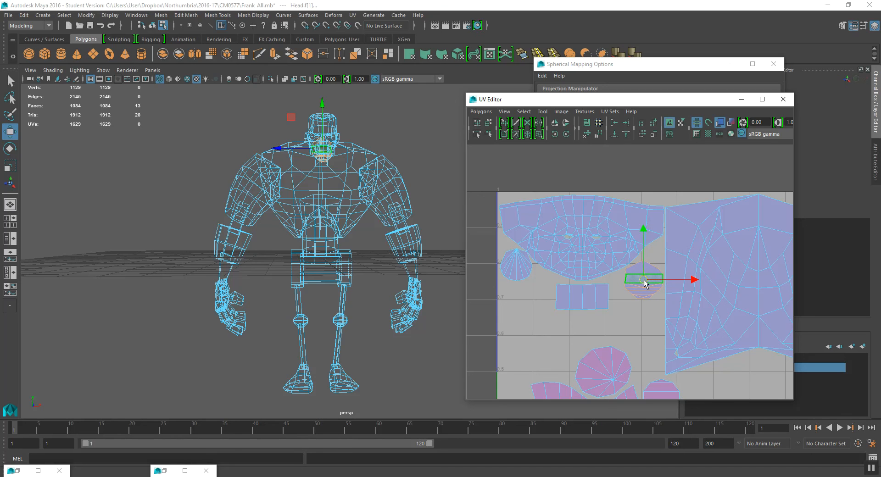
- Select the two cylinder shells lying outside the tile, move them into it and scale them down
{"action": "scroll", "coordinate": [643, 279], "scroll_direction": "down", "scroll_amount": 6}
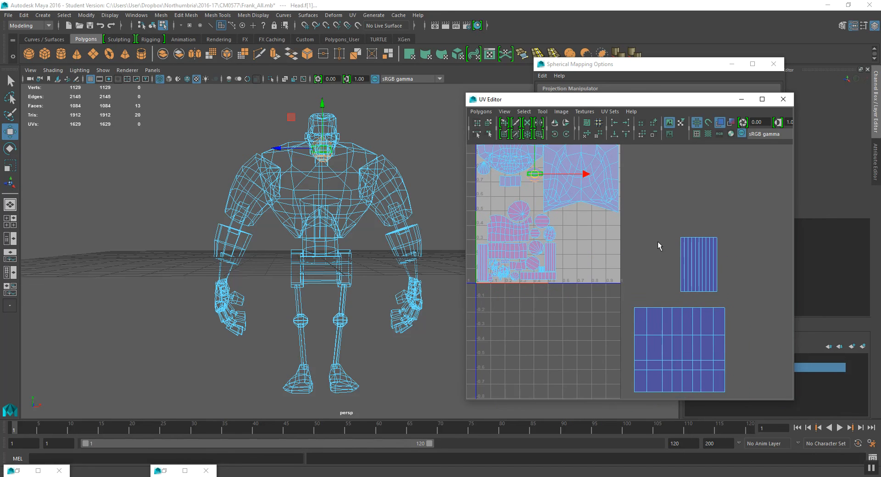
{"action": "left_click_drag", "start_coordinate": [620, 304], "coordinate": [788, 411]}
{"action": "middle_click_drag", "start_coordinate": [661, 331], "coordinate": [592, 246]}
{"action": "scroll", "coordinate": [592, 246], "scroll_direction": "up", "scroll_amount": 3}
{"action": "key", "text": "r"}
{"action": "left_click_drag", "start_coordinate": [625, 272], "coordinate": [592, 291]}
- Reposition and shrink the first cylinder shell in the tile's lower left area
{"action": "key", "text": "w"}
{"action": "left_click_drag", "start_coordinate": [578, 224], "coordinate": [560, 214]}
{"action": "middle_click_drag", "start_coordinate": [583, 203], "coordinate": [719, 348], "text": "alt"}
{"action": "left_click_drag", "start_coordinate": [700, 362], "coordinate": [563, 318]}
{"action": "key", "text": "r"}
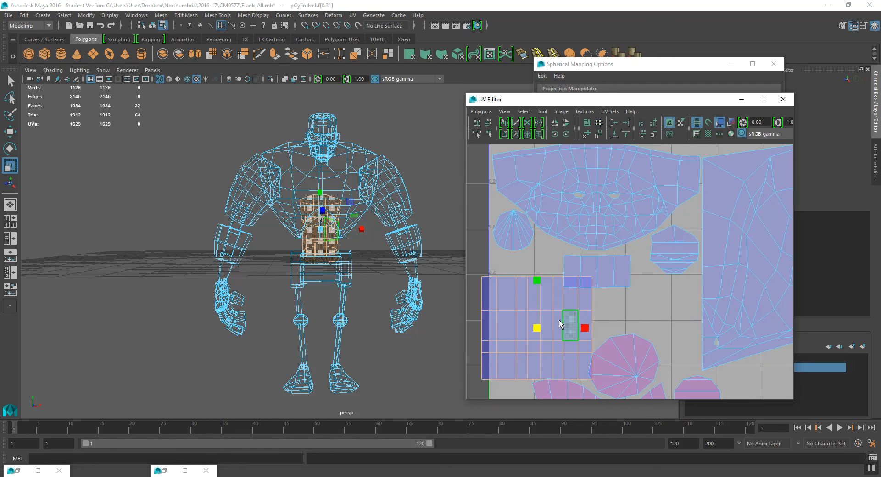
{"action": "mouse_move", "coordinate": [536, 329]}
{"action": "left_mouse_down"}
{"action": "mouse_move", "coordinate": [527, 331]}
{"action": "mouse_move", "coordinate": [541, 336]}
{"action": "left_mouse_up"}
{"action": "key", "text": "w"}
{"action": "key", "text": "r"}
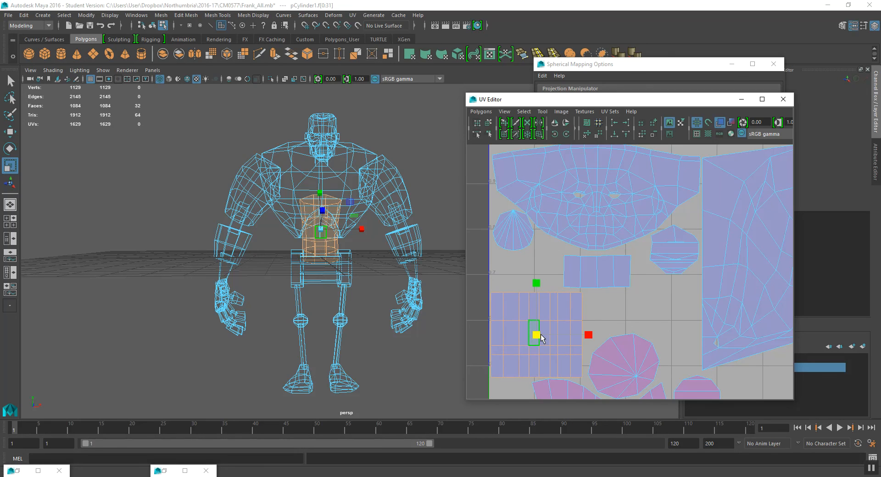
- Select the tall second cylinder shell and move it in among the shells inside the tile
{"action": "scroll", "coordinate": [635, 297], "scroll_direction": "down", "scroll_amount": 5}
{"action": "middle_click_drag", "start_coordinate": [636, 298], "coordinate": [593, 225], "text": "alt"}
{"action": "scroll", "coordinate": [758, 302], "scroll_direction": "down", "scroll_amount": 4}
{"action": "left_click_drag", "start_coordinate": [718, 270], "coordinate": [790, 350]}
{"action": "key", "text": "w"}
{"action": "left_click_drag", "start_coordinate": [752, 304], "coordinate": [623, 266]}
{"action": "scroll", "coordinate": [605, 261], "scroll_direction": "up", "scroll_amount": 5}
{"action": "middle_click_drag", "start_coordinate": [662, 295], "coordinate": [693, 329], "text": "alt"}
{"action": "scroll", "coordinate": [692, 329], "scroll_direction": "up", "scroll_amount": 2}
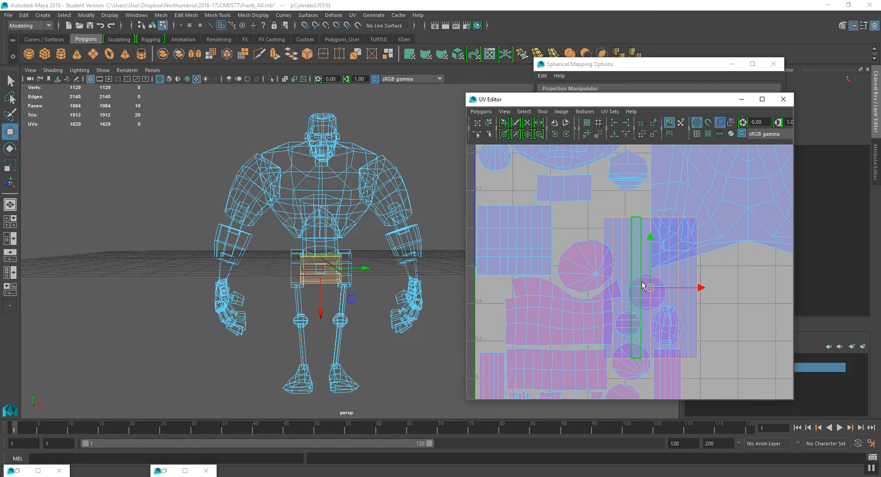
- Scale down the second cylinder shell and move it toward the tile's lower middle
{"action": "key", "text": "r"}
{"action": "left_click_drag", "start_coordinate": [650, 290], "coordinate": [570, 314]}
{"action": "key", "text": "w"}
{"action": "middle_click_drag", "start_coordinate": [573, 311], "coordinate": [638, 350], "text": "alt"}
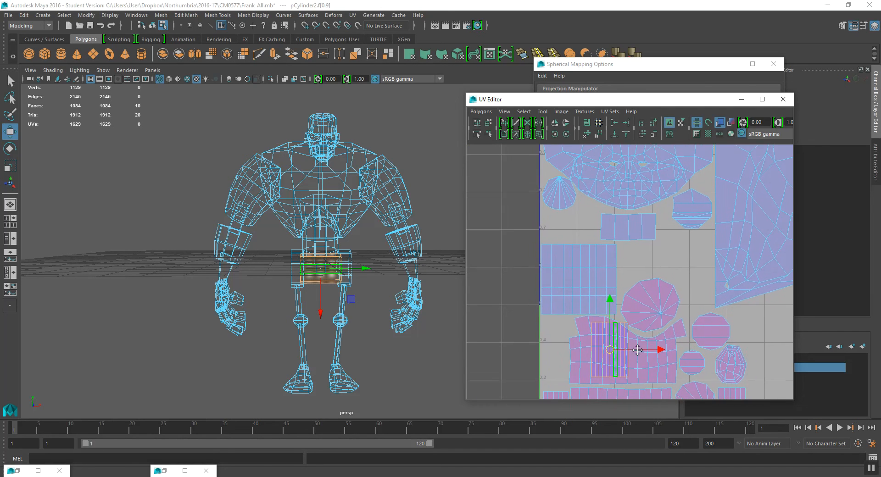
- Reselect the second cylinder shell and move it up into the gap below the head shell
{"action": "left_click", "coordinate": [637, 230]}
{"action": "left_click_drag", "start_coordinate": [630, 228], "coordinate": [571, 223]}
{"action": "left_click", "coordinate": [604, 332]}
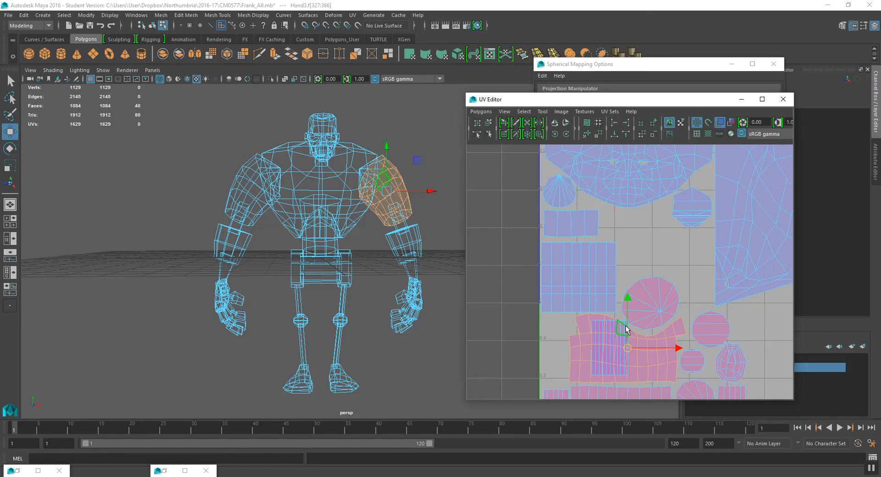
{"action": "key", "text": "q"}
{"action": "left_click", "coordinate": [618, 269]}
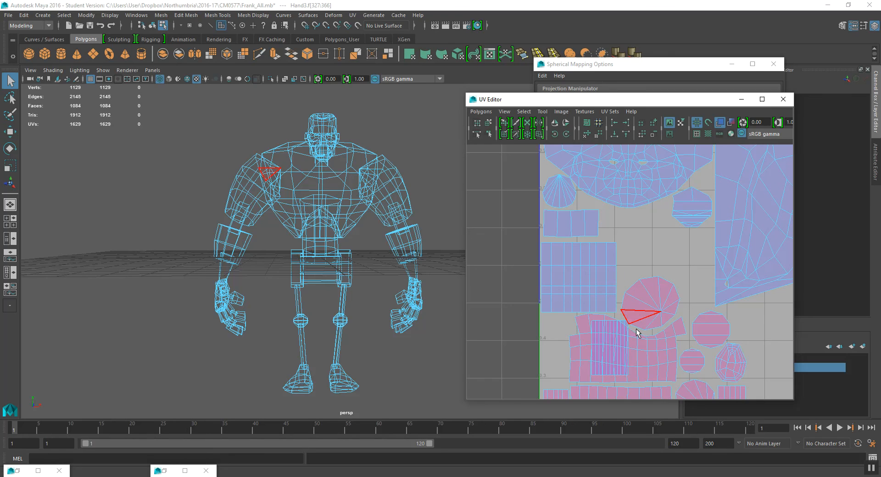
{"action": "left_click", "coordinate": [625, 328]}
{"action": "key", "text": "w"}
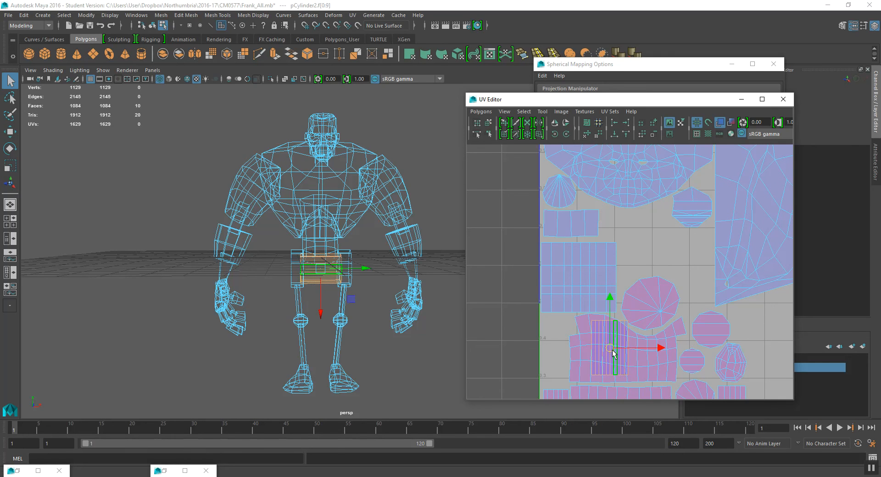
{"action": "left_click_drag", "start_coordinate": [609, 348], "coordinate": [637, 241]}
{"action": "scroll", "coordinate": [661, 262], "scroll_direction": "down", "scroll_amount": 5}
{"action": "middle_click_drag", "start_coordinate": [684, 275], "coordinate": [649, 250], "text": "alt"}
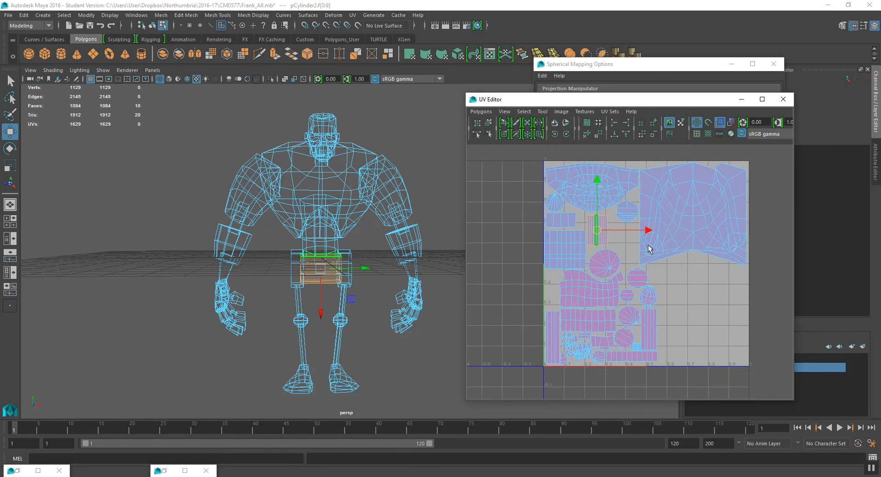
{"action": "scroll", "coordinate": [656, 249], "scroll_direction": "up", "scroll_amount": 3}
{"action": "scroll", "coordinate": [656, 250], "scroll_direction": "down", "scroll_amount": 2}
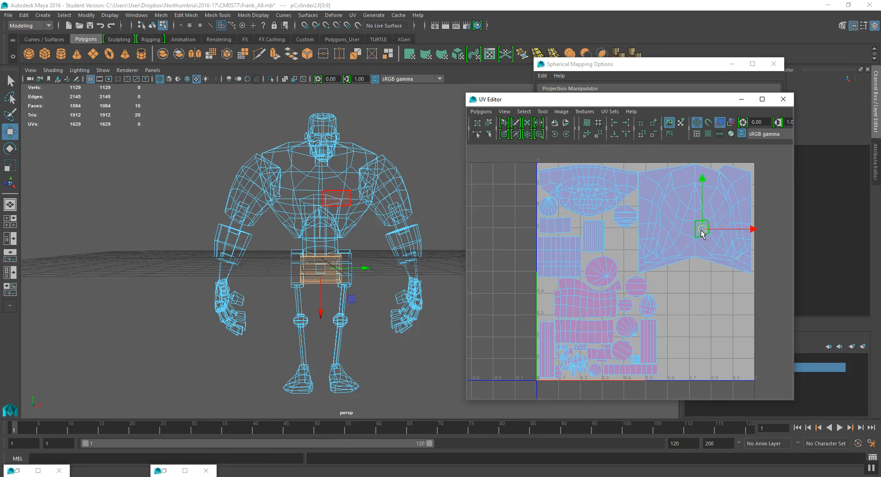
- Select the chest shell and rotate it to stand upright in the tile's right side
{"action": "left_click", "coordinate": [702, 233]}
{"action": "double_click", "coordinate": [706, 237]}
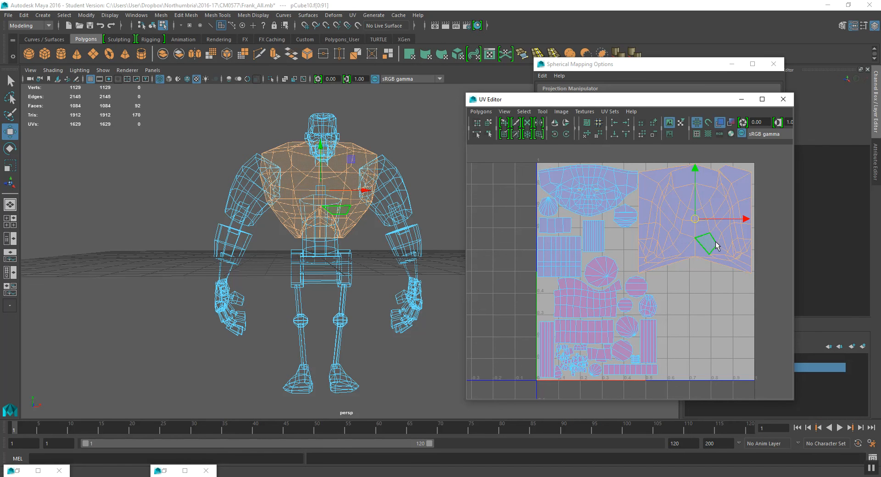
{"action": "middle_click_drag", "start_coordinate": [715, 242], "coordinate": [694, 256], "text": "alt"}
{"action": "right_click_drag", "start_coordinate": [682, 250], "coordinate": [682, 227]}
{"action": "double_click", "coordinate": [674, 244]}
{"action": "left_click_drag", "start_coordinate": [293, 231], "coordinate": [321, 242], "text": "alt"}
{"action": "right_click_drag", "start_coordinate": [707, 228], "coordinate": [709, 246]}
{"action": "middle_click_drag", "start_coordinate": [690, 241], "coordinate": [677, 248], "text": "alt"}
{"action": "key", "text": "r"}
{"action": "key", "text": "e"}
{"action": "left_click_drag", "start_coordinate": [697, 212], "coordinate": [699, 275]}
{"action": "key", "text": "r"}
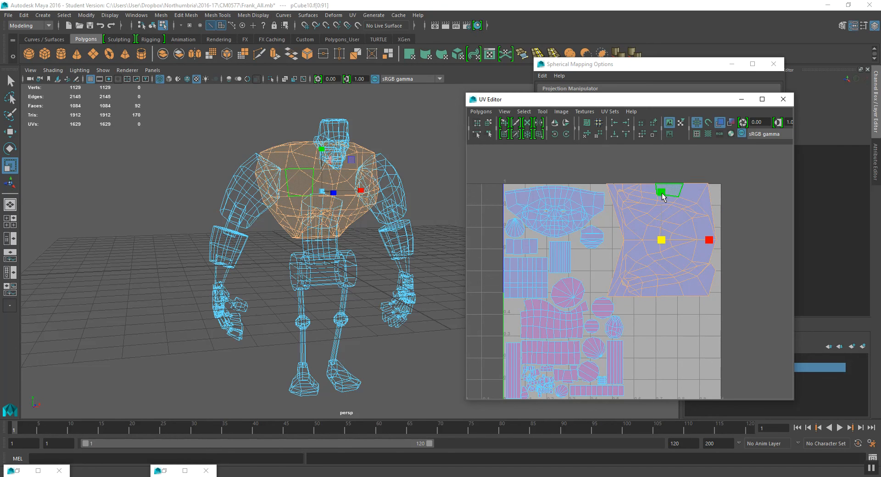
- Scale and move the chest shell to fill the tile's right-hand column
{"action": "key", "text": "w"}
{"action": "key", "text": "e"}
{"action": "key", "text": "r"}
{"action": "left_click_drag", "start_coordinate": [663, 191], "coordinate": [663, 155]}
{"action": "middle_click_drag", "start_coordinate": [686, 242], "coordinate": [657, 217], "text": "alt"}
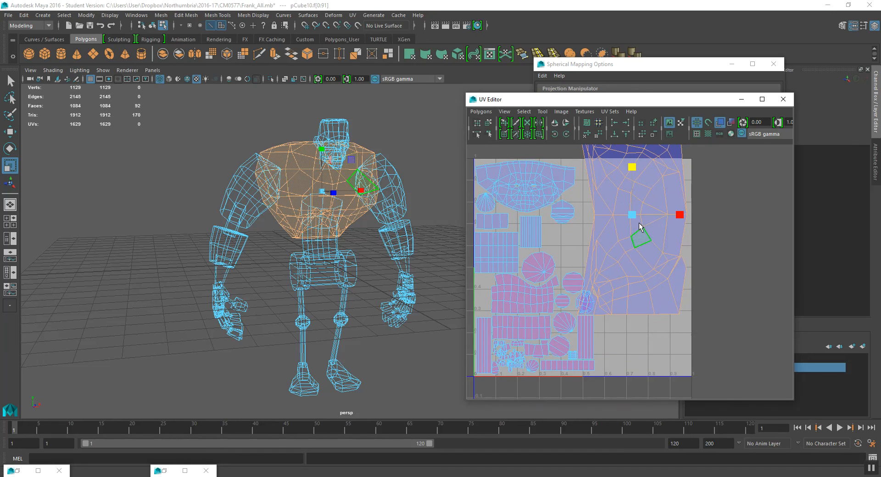
{"action": "key", "text": "w"}
{"action": "left_click_drag", "start_coordinate": [635, 218], "coordinate": [666, 269]}
{"action": "key", "text": "r"}
{"action": "key", "text": "w"}
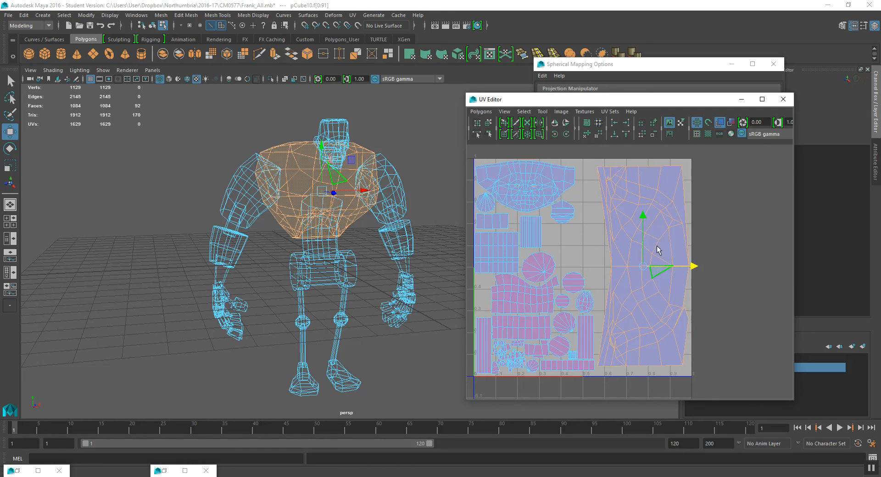
{"action": "key", "text": "r"}
{"action": "left_click_drag", "start_coordinate": [641, 223], "coordinate": [641, 221]}
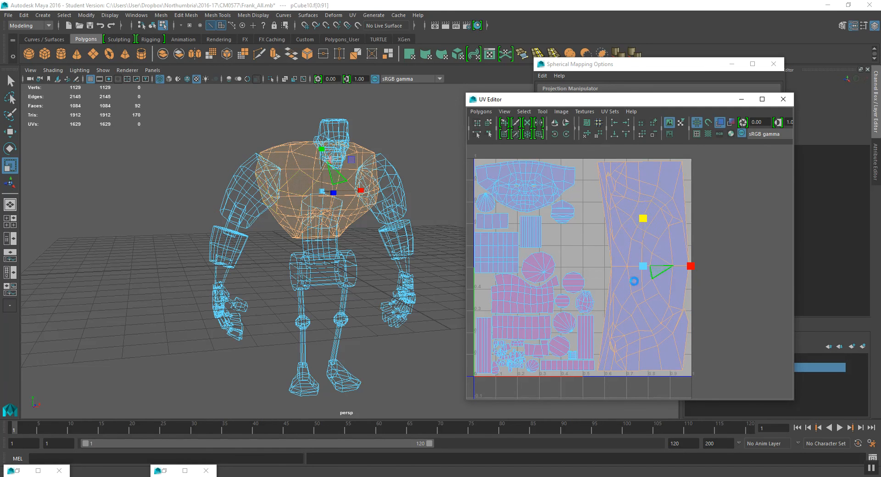
{"action": "middle_click_drag", "start_coordinate": [634, 280], "coordinate": [645, 274], "text": "alt"}
{"action": "scroll", "coordinate": [610, 288], "scroll_direction": "up", "scroll_amount": 1}
{"action": "mouse_move", "coordinate": [595, 285]}
{"action": "middle_mouse_down", "text": "alt"}
{"action": "mouse_move", "coordinate": [618, 289]}
{"action": "mouse_move", "coordinate": [619, 311]}
{"action": "middle_mouse_up", "text": "alt"}
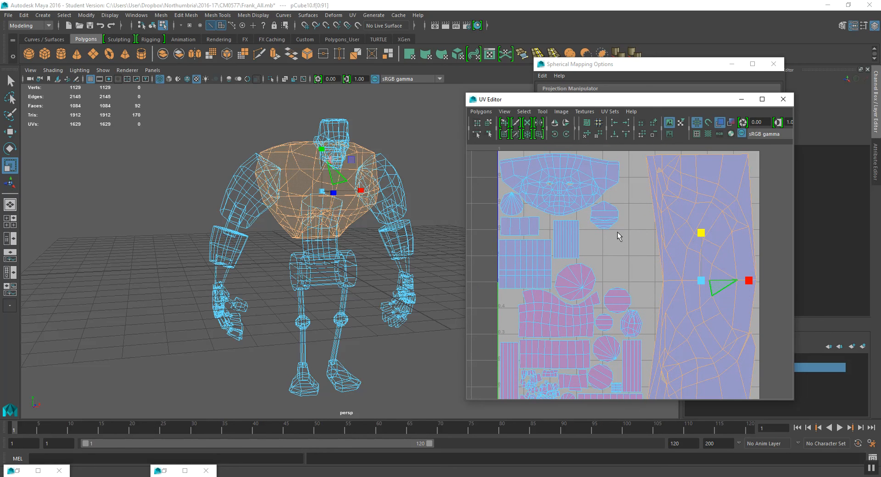
- Move a small round shell to the tile's lower left and scale the neck strip shell
{"action": "left_click", "coordinate": [603, 216]}
{"action": "key", "text": "w"}
{"action": "left_click_drag", "start_coordinate": [603, 217], "coordinate": [523, 317]}
{"action": "scroll", "coordinate": [523, 316], "scroll_direction": "up", "scroll_amount": 1}
{"action": "middle_click_drag", "start_coordinate": [498, 324], "coordinate": [617, 294], "text": "alt"}
{"action": "scroll", "coordinate": [617, 296], "scroll_direction": "up", "scroll_amount": 2}
{"action": "key", "text": "r"}
{"action": "left_click_drag", "start_coordinate": [623, 310], "coordinate": [598, 279]}
{"action": "key", "text": "w"}
{"action": "key", "text": "r"}
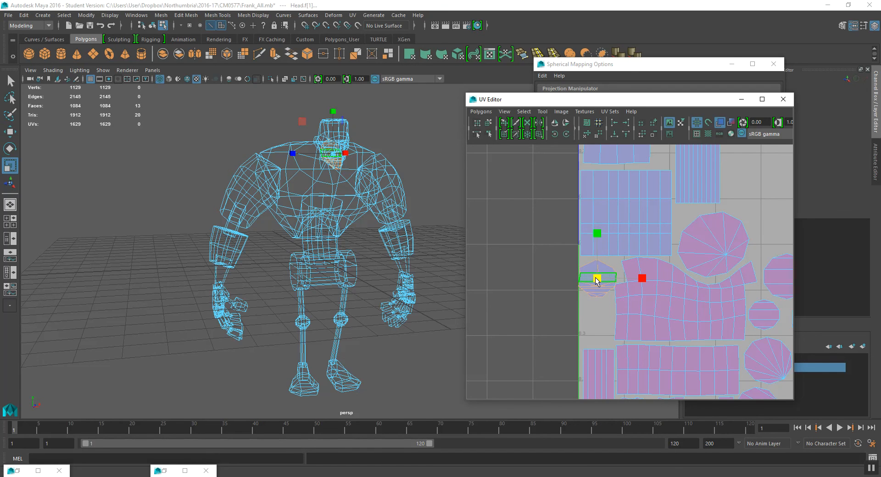
{"action": "key", "text": "w"}
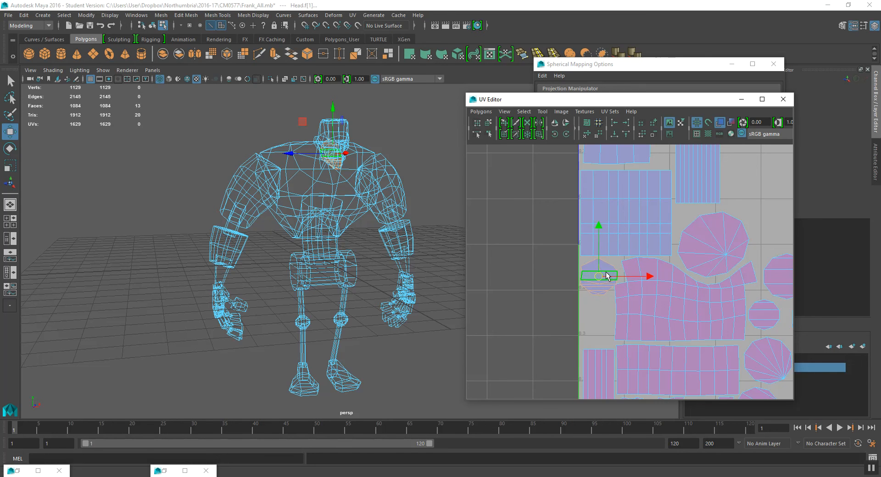
- Select the head shell, rotate it upright and move it beside the chest shell
{"action": "scroll", "coordinate": [625, 207], "scroll_direction": "down", "scroll_amount": 4}
{"action": "double_click", "coordinate": [625, 206]}
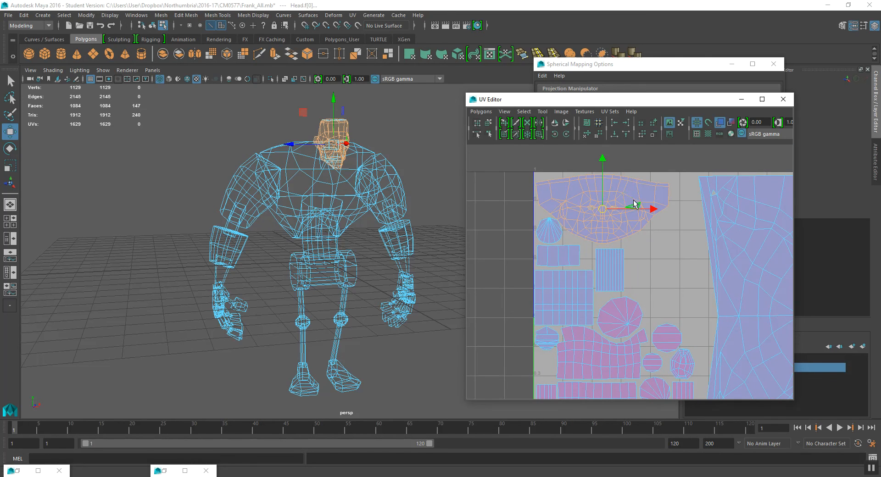
{"action": "key", "text": "e"}
{"action": "left_click_drag", "start_coordinate": [646, 195], "coordinate": [622, 247]}
{"action": "key", "text": "w"}
{"action": "left_click_drag", "start_coordinate": [603, 208], "coordinate": [672, 262]}
{"action": "key", "text": "r"}
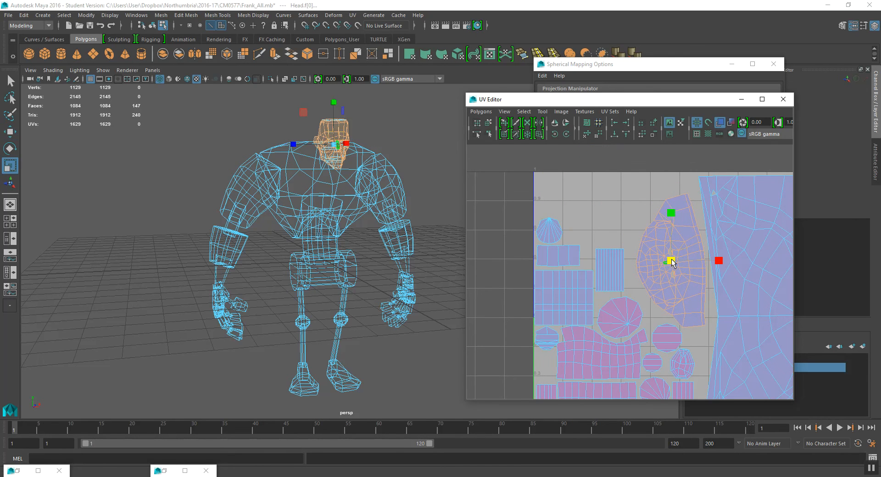
{"action": "key", "text": "e"}
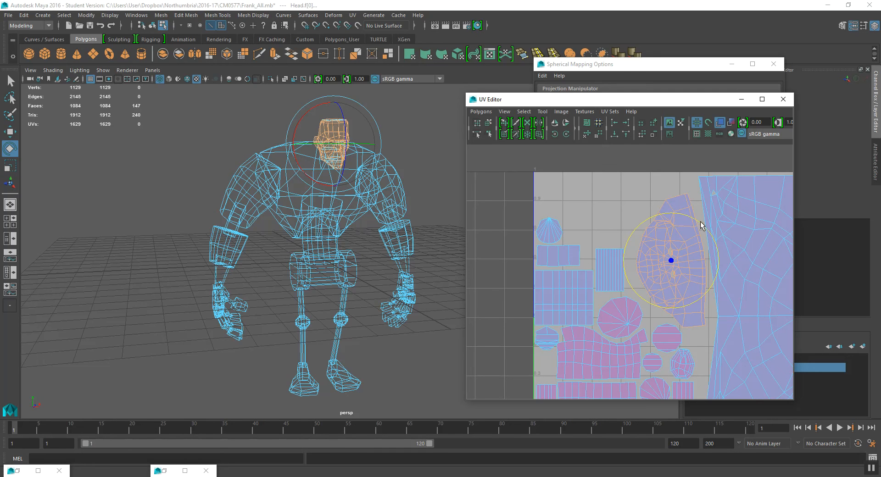
{"action": "key", "text": "r"}
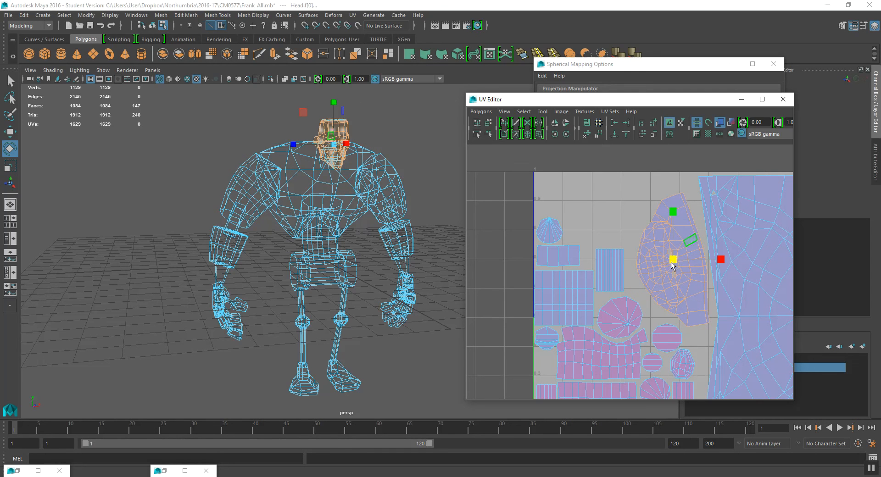
{"action": "key", "text": "w"}
{"action": "mouse_move", "coordinate": [673, 260]}
{"action": "left_mouse_down"}
{"action": "mouse_move", "coordinate": [673, 271]}
{"action": "mouse_move", "coordinate": [673, 255]}
{"action": "left_mouse_up"}
{"action": "key", "text": "r"}
{"action": "key", "text": "w"}
- Select the small cone head shell and move it into the tile's middle area
{"action": "scroll", "coordinate": [667, 304], "scroll_direction": "down", "scroll_amount": 1}
{"action": "middle_click_drag", "start_coordinate": [649, 341], "coordinate": [636, 299], "text": "alt"}
{"action": "left_click", "coordinate": [545, 251]}
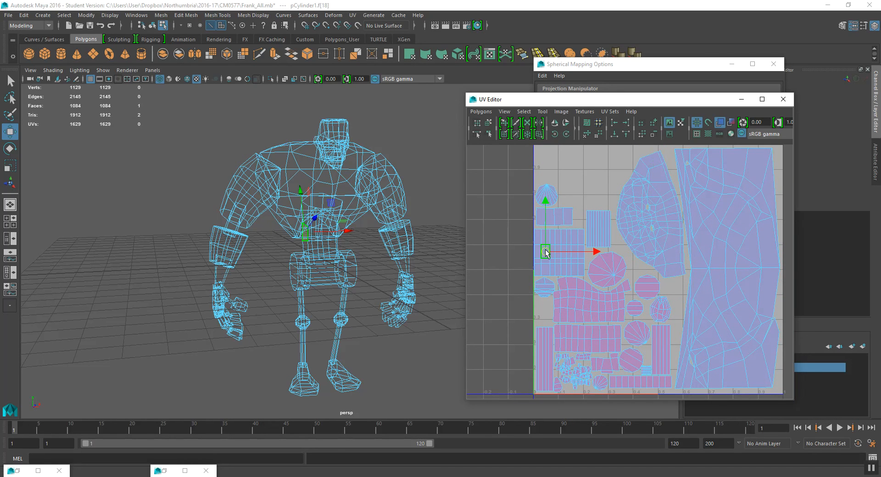
{"action": "middle_click_drag", "start_coordinate": [562, 246], "coordinate": [561, 254], "text": "alt"}
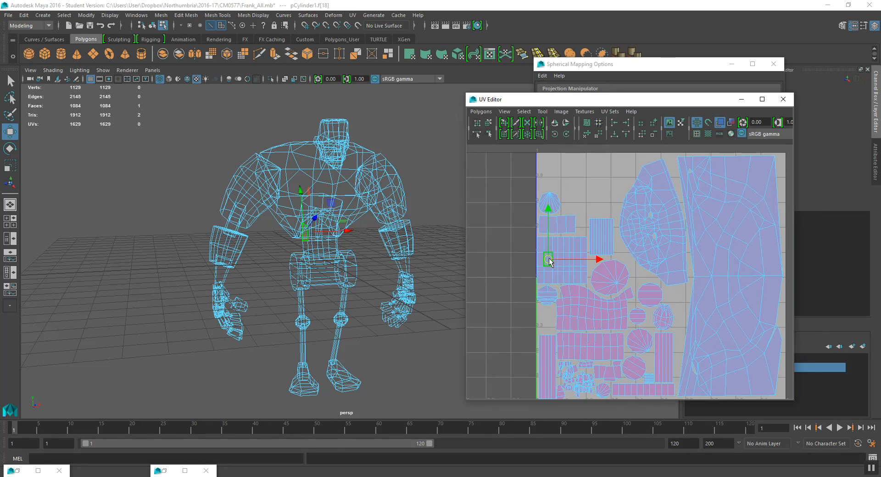
{"action": "left_click", "coordinate": [556, 201]}
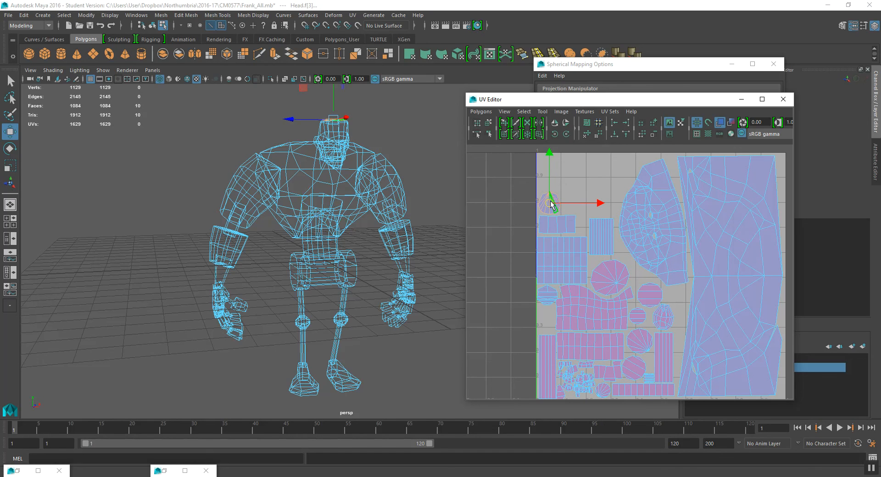
{"action": "left_click_drag", "start_coordinate": [549, 207], "coordinate": [639, 277]}
{"action": "key", "text": "r"}
{"action": "key", "text": "w"}
{"action": "scroll", "coordinate": [657, 268], "scroll_direction": "up", "scroll_amount": 6}
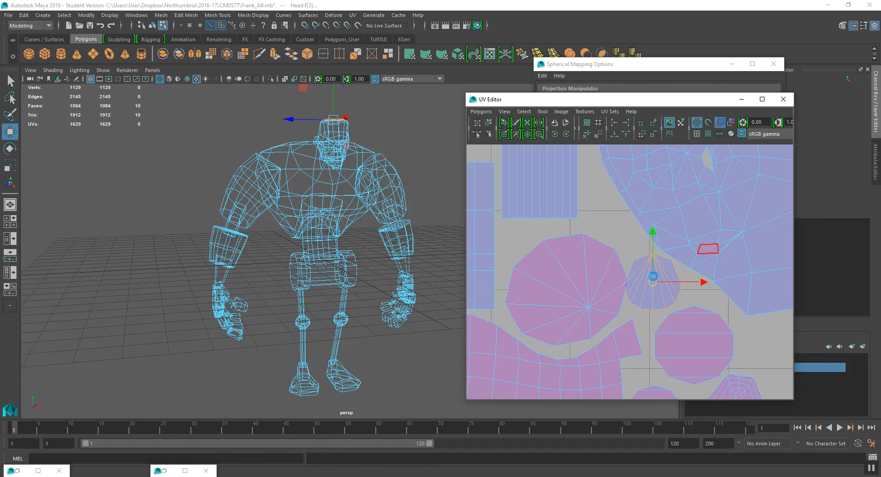
{"action": "key", "text": "r"}
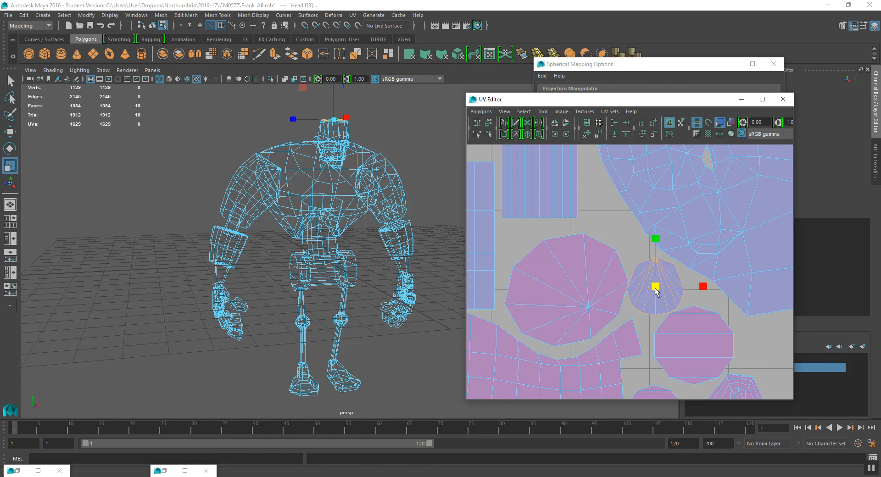
{"action": "scroll", "coordinate": [681, 261], "scroll_direction": "down", "scroll_amount": 8}
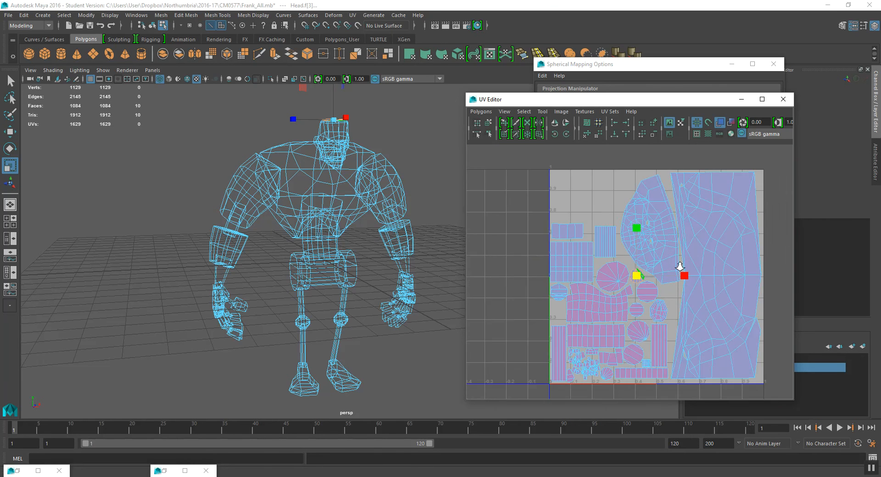
- Scale the head shell and move it slightly down beside the chest shell
{"action": "double_click", "coordinate": [652, 219]}
{"action": "scroll", "coordinate": [653, 231], "scroll_direction": "up", "scroll_amount": 2}
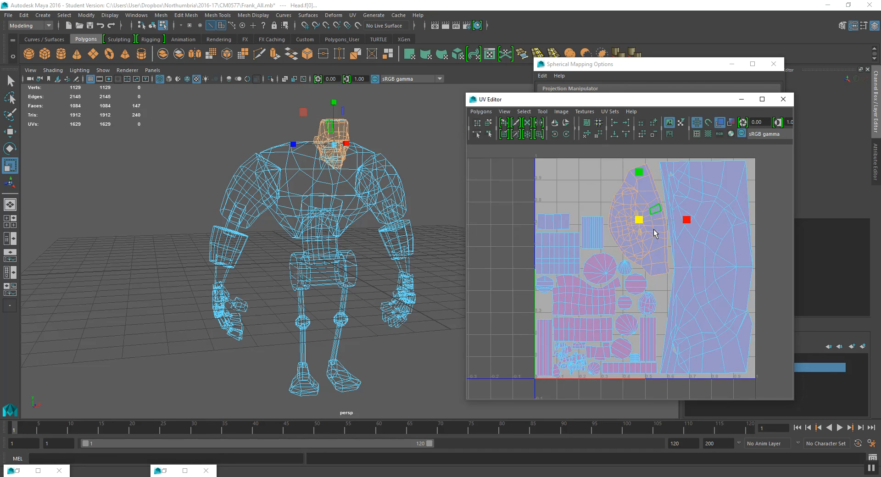
{"action": "left_click_drag", "start_coordinate": [640, 213], "coordinate": [644, 204]}
{"action": "key", "text": "w"}
{"action": "middle_click_drag", "start_coordinate": [645, 203], "coordinate": [638, 227], "text": "alt"}
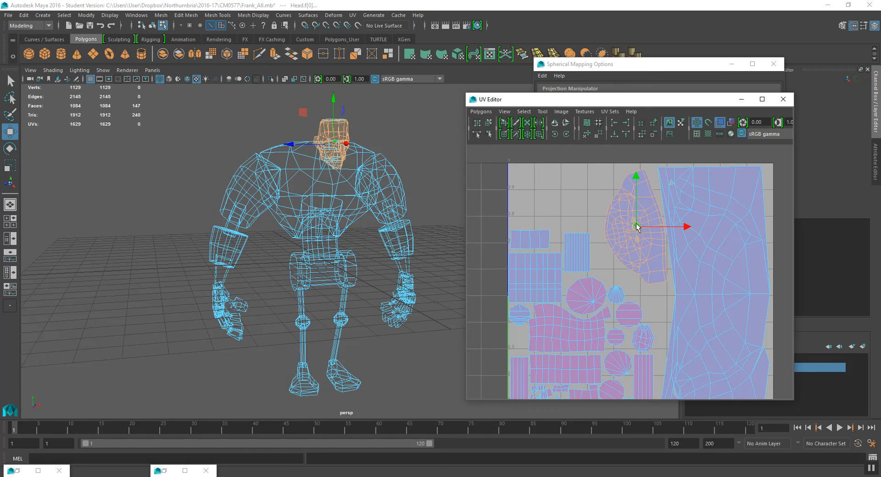
{"action": "key", "text": "e"}
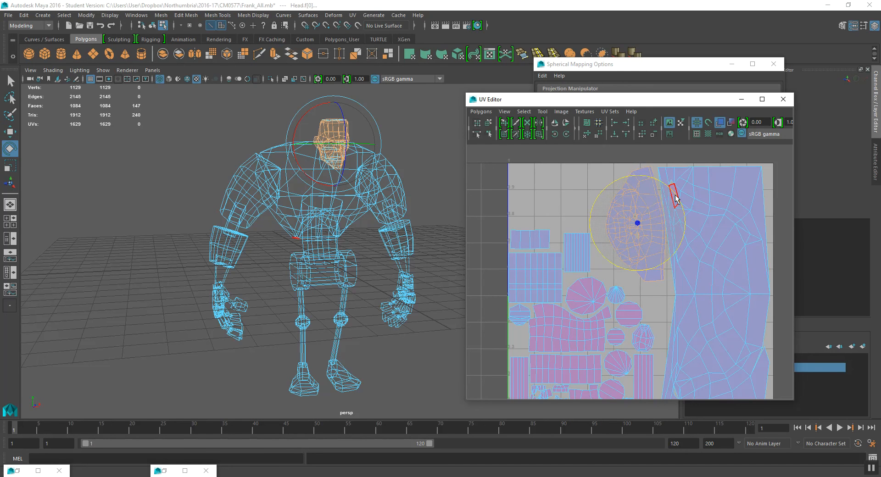
{"action": "key", "text": "w"}
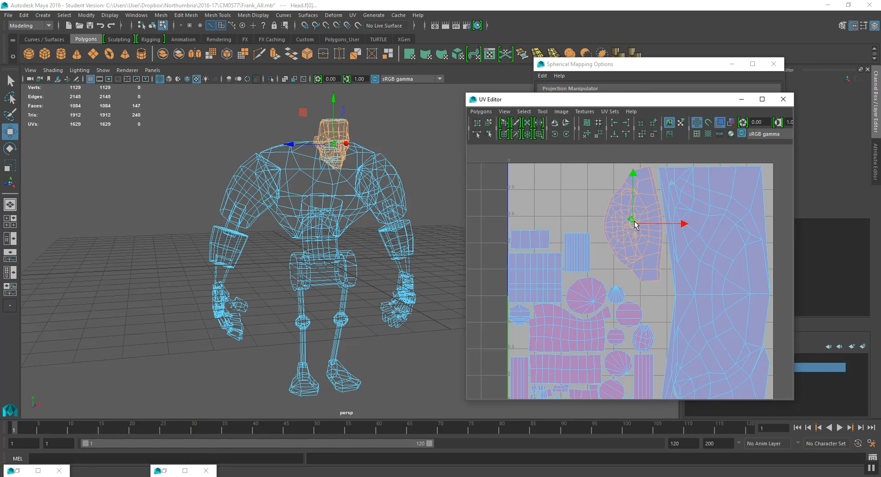
- Select the cluster of small hand and foot shells and move them into the tile's lower left area
{"action": "scroll", "coordinate": [624, 266], "scroll_direction": "down", "scroll_amount": 3}
{"action": "left_click_drag", "start_coordinate": [541, 191], "coordinate": [596, 360]}
{"action": "left_click_drag", "start_coordinate": [540, 370], "coordinate": [630, 246]}
{"action": "left_click_drag", "start_coordinate": [592, 357], "coordinate": [643, 265]}
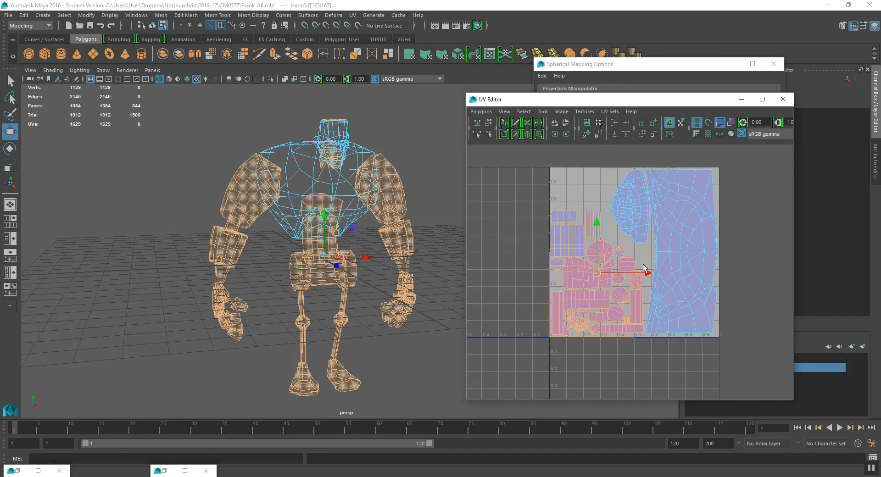
- Select a small triangular hand shell, then move, scale and rotate it into the gap among the round shells
{"action": "scroll", "coordinate": [600, 275], "scroll_direction": "up", "scroll_amount": 2}
{"action": "key", "text": "r"}
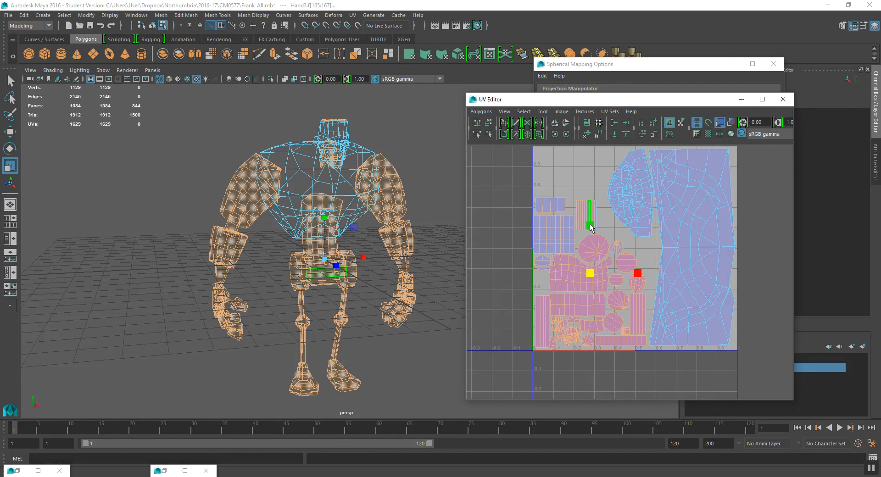
{"action": "left_click_drag", "start_coordinate": [585, 221], "coordinate": [589, 208]}
{"action": "key", "text": "w"}
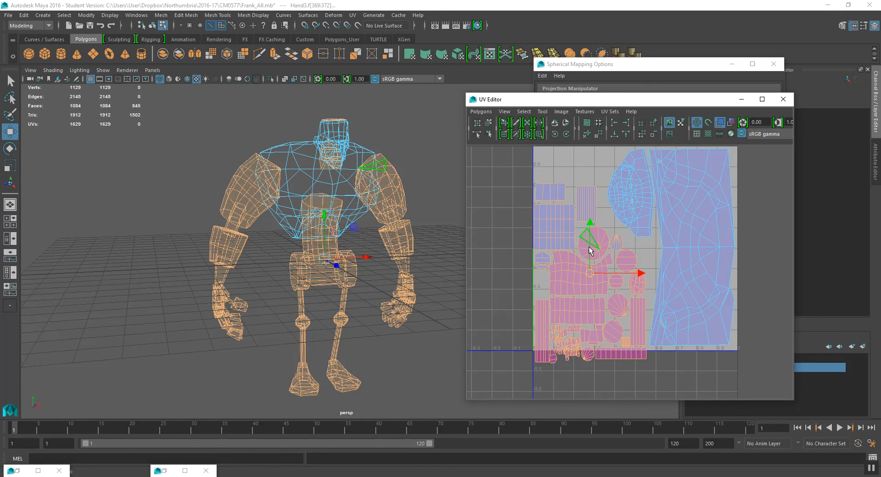
{"action": "left_click_drag", "start_coordinate": [591, 242], "coordinate": [593, 209]}
{"action": "key", "text": "r"}
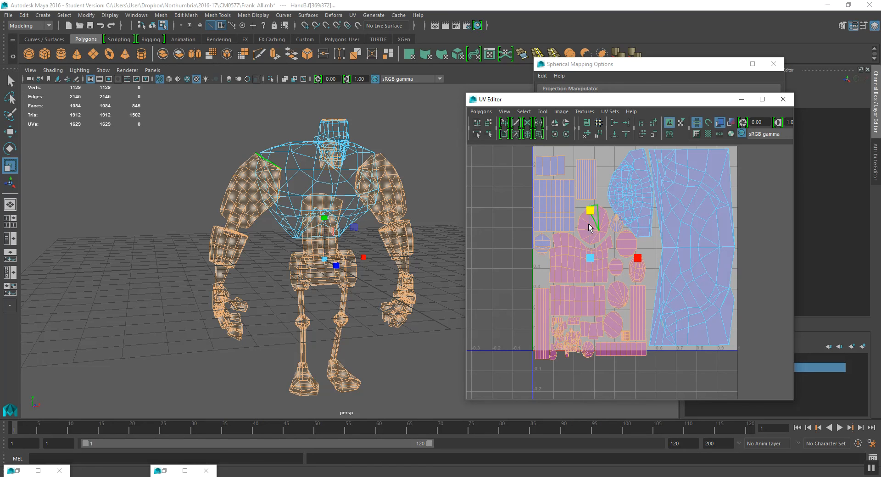
{"action": "key", "text": "w"}
{"action": "left_click_drag", "start_coordinate": [591, 245], "coordinate": [591, 237]}
{"action": "key", "text": "r"}
{"action": "left_click_drag", "start_coordinate": [592, 205], "coordinate": [593, 208]}
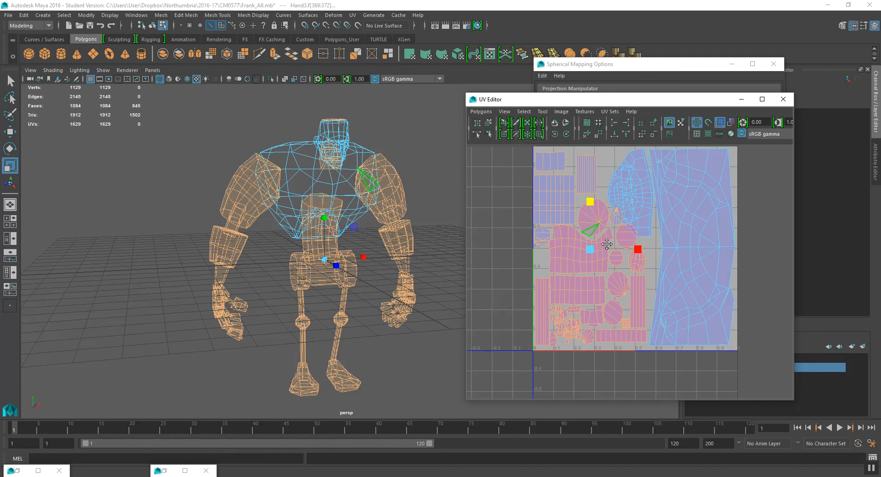
{"action": "middle_click_drag", "start_coordinate": [607, 245], "coordinate": [599, 276], "text": "alt"}
- Try to move a single face of a small round shell near the head shell
{"action": "scroll", "coordinate": [600, 274], "scroll_direction": "up", "scroll_amount": 2}
{"action": "left_click", "coordinate": [637, 276]}
{"action": "scroll", "coordinate": [611, 281], "scroll_direction": "up", "scroll_amount": 1}
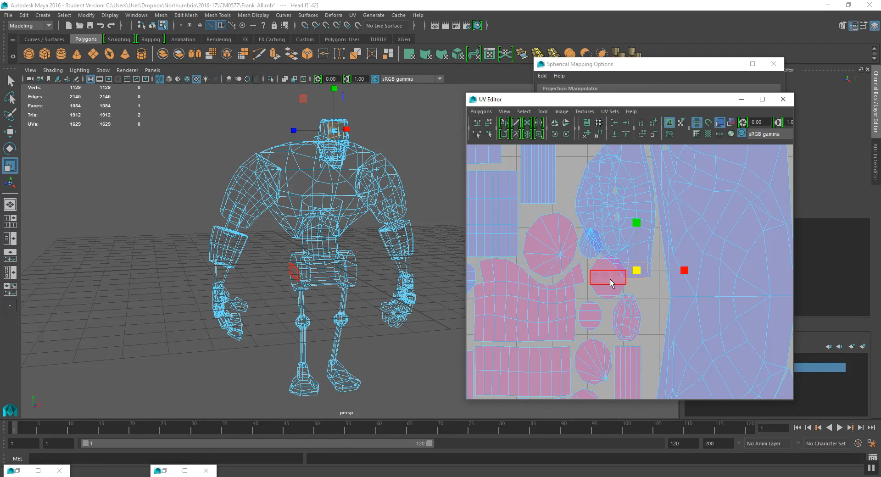
{"action": "left_click", "coordinate": [610, 283]}
{"action": "key", "text": "w"}
{"action": "left_click_drag", "start_coordinate": [611, 279], "coordinate": [606, 285]}
{"action": "key", "text": "ctrl+z"}
{"action": "key", "text": "q"}
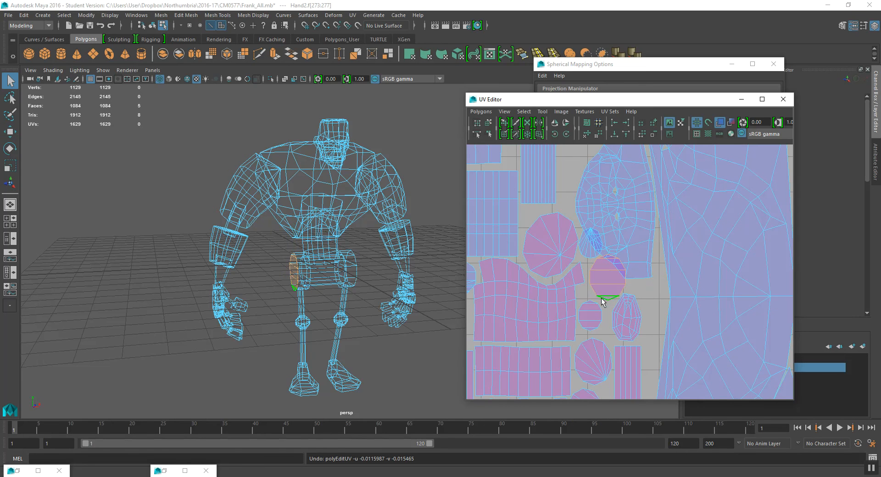
{"action": "left_click", "coordinate": [607, 289]}
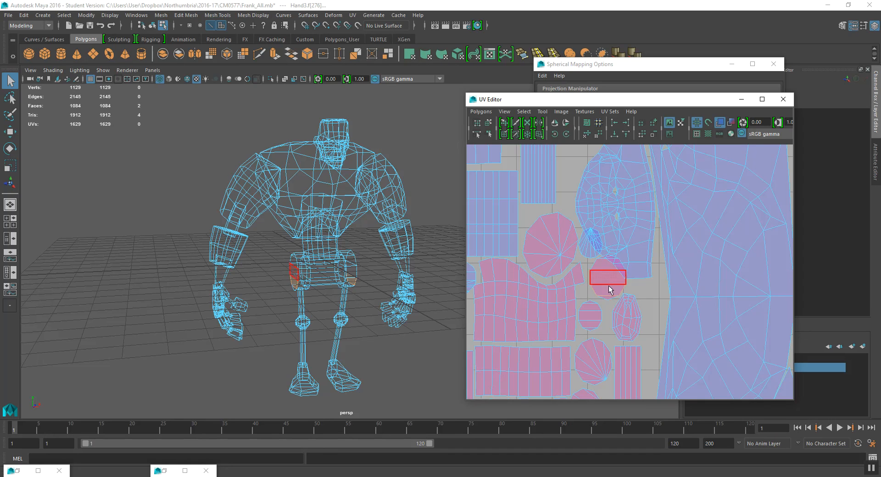
- Expand the selection to the whole round hand shell and move it upward into free space in the tile
{"action": "left_click", "coordinate": [523, 112]}
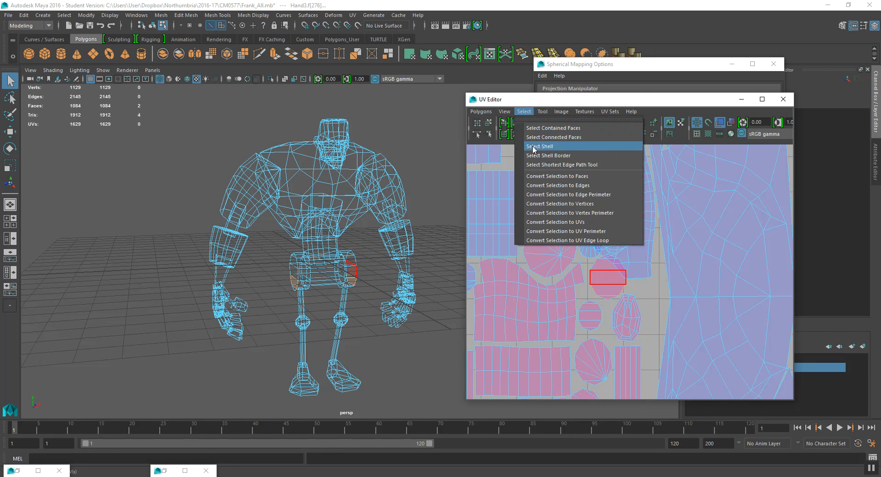
{"action": "left_click", "coordinate": [534, 147]}
{"action": "key", "text": "w"}
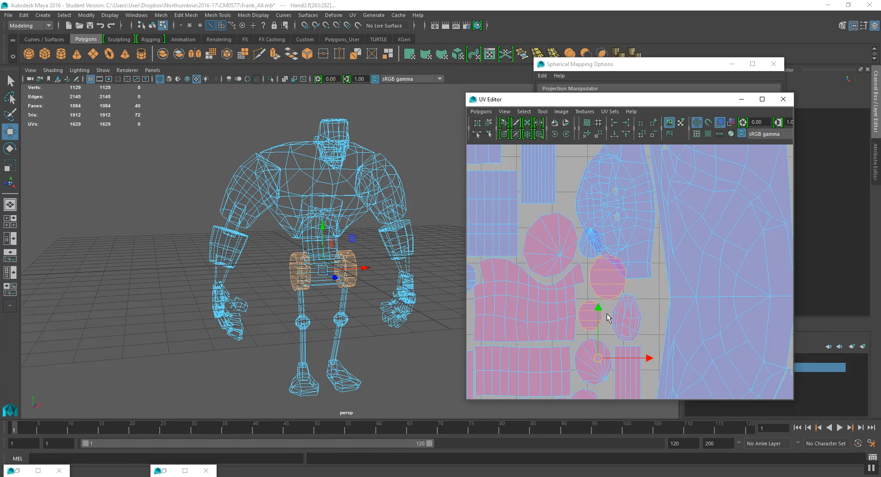
{"action": "scroll", "coordinate": [631, 322], "scroll_direction": "down", "scroll_amount": 3}
{"action": "middle_click_drag", "start_coordinate": [634, 325], "coordinate": [629, 270], "text": "alt"}
{"action": "scroll", "coordinate": [627, 274], "scroll_direction": "up", "scroll_amount": 3}
{"action": "left_click_drag", "start_coordinate": [597, 273], "coordinate": [601, 276]}
{"action": "key", "text": "ctrl+z"}
- Switch to UV selection, select a small round hand shell's connected UVs and nudge the shell into place
{"action": "left_click_drag", "start_coordinate": [337, 284], "coordinate": [340, 284], "text": "alt"}
{"action": "left_click", "coordinate": [315, 271]}
{"action": "left_click", "coordinate": [604, 197]}
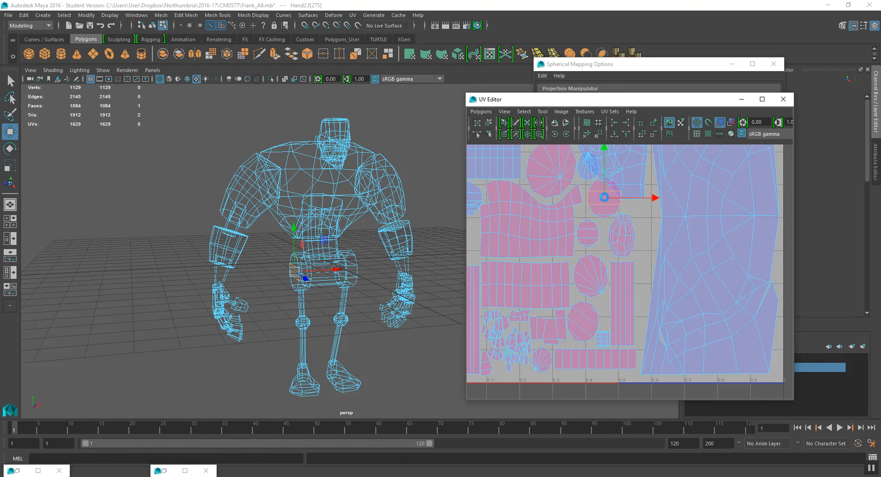
{"action": "scroll", "coordinate": [604, 211], "scroll_direction": "up", "scroll_amount": 3}
{"action": "middle_click_drag", "start_coordinate": [607, 236], "coordinate": [616, 293], "text": "alt"}
{"action": "left_click_drag", "start_coordinate": [599, 225], "coordinate": [598, 226]}
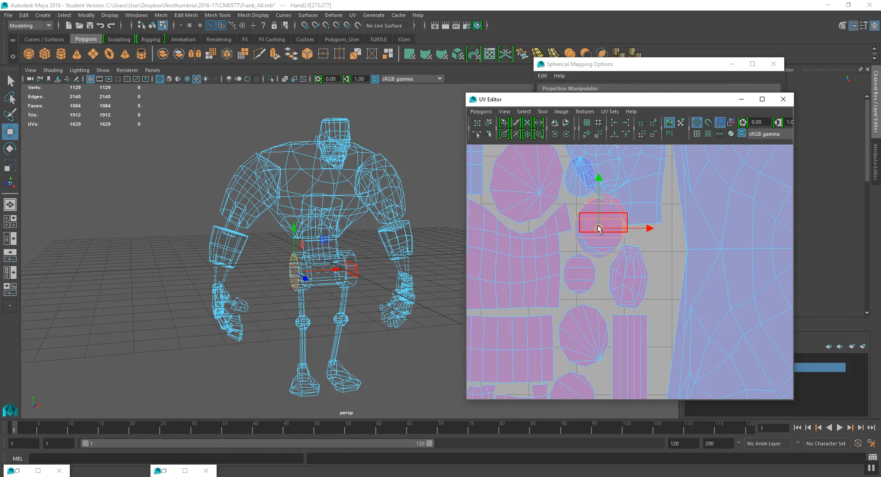
{"action": "right_click", "coordinate": [603, 239]}
{"action": "right_click_drag", "start_coordinate": [602, 238], "coordinate": [641, 238]}
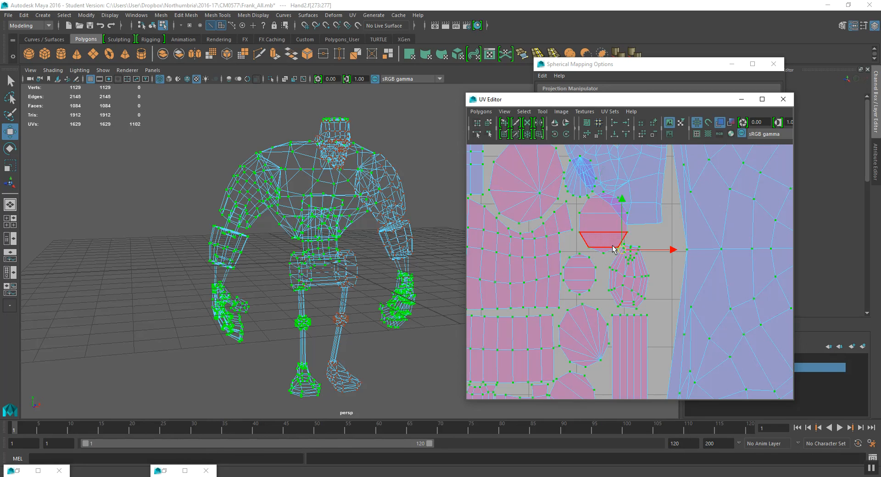
{"action": "left_click_drag", "start_coordinate": [599, 258], "coordinate": [607, 244]}
{"action": "left_click", "coordinate": [523, 112]}
{"action": "left_click", "coordinate": [545, 133]}
{"action": "left_click_drag", "start_coordinate": [600, 224], "coordinate": [590, 231]}
{"action": "key", "text": "r"}
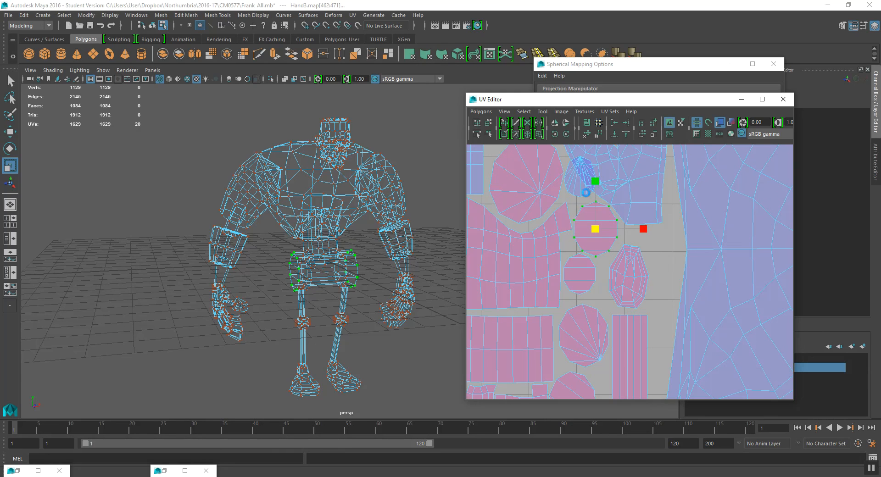
- Select a small circular head shell's UVs, move it up beside the head shell and rotate it
{"action": "left_click", "coordinate": [580, 197]}
{"action": "left_click", "coordinate": [524, 112]}
{"action": "left_click", "coordinate": [546, 154]}
{"action": "scroll", "coordinate": [565, 189], "scroll_direction": "down", "scroll_amount": 4}
{"action": "left_click_drag", "start_coordinate": [608, 246], "coordinate": [620, 289], "text": "alt"}
{"action": "middle_click_drag", "start_coordinate": [619, 289], "coordinate": [652, 347], "text": "alt"}
{"action": "scroll", "coordinate": [635, 294], "scroll_direction": "up", "scroll_amount": 3}
{"action": "key", "text": "w"}
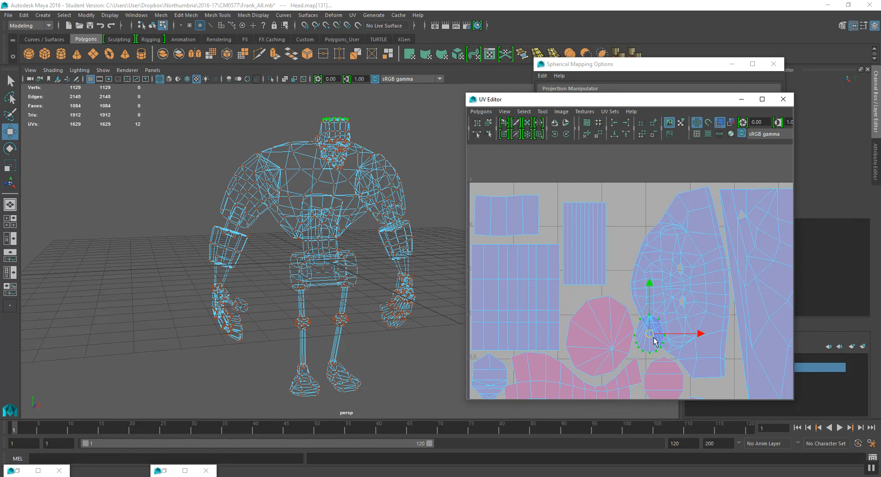
{"action": "left_click_drag", "start_coordinate": [652, 343], "coordinate": [643, 216]}
{"action": "key", "text": "r"}
{"action": "key", "text": "e"}
{"action": "left_click_drag", "start_coordinate": [662, 186], "coordinate": [633, 217]}
{"action": "key", "text": "w"}
{"action": "key", "text": "r"}
{"action": "key", "text": "w"}
- Review the whole UV layout inside the tile and the model from another angle
{"action": "scroll", "coordinate": [634, 215], "scroll_direction": "down", "scroll_amount": 4}
{"action": "mouse_move", "coordinate": [645, 277]}
{"action": "middle_mouse_down", "text": "alt"}
{"action": "mouse_move", "coordinate": [616, 216]}
{"action": "mouse_move", "coordinate": [616, 321]}
{"action": "mouse_move", "coordinate": [599, 268]}
{"action": "mouse_move", "coordinate": [604, 279]}
{"action": "mouse_move", "coordinate": [643, 279]}
{"action": "middle_mouse_up", "text": "alt"}
{"action": "scroll", "coordinate": [620, 234], "scroll_direction": "down", "scroll_amount": 2}
{"action": "scroll", "coordinate": [617, 259], "scroll_direction": "up", "scroll_amount": 3}
{"action": "scroll", "coordinate": [643, 279], "scroll_direction": "down", "scroll_amount": 3}
{"action": "left_click_drag", "start_coordinate": [388, 210], "coordinate": [407, 196], "text": "alt"}
{"action": "right_click_drag", "start_coordinate": [581, 212], "coordinate": [587, 235]}
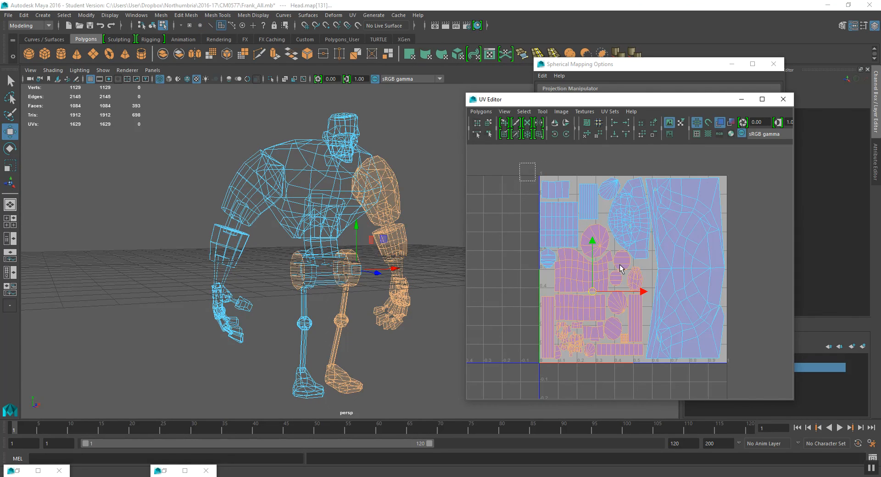
{"action": "left_click_drag", "start_coordinate": [519, 166], "coordinate": [782, 397]}
{"action": "left_click_drag", "start_coordinate": [366, 265], "coordinate": [352, 248], "text": "alt"}
{"action": "left_click", "coordinate": [589, 161]}
{"action": "scroll", "coordinate": [602, 219], "scroll_direction": "up", "scroll_amount": 2}
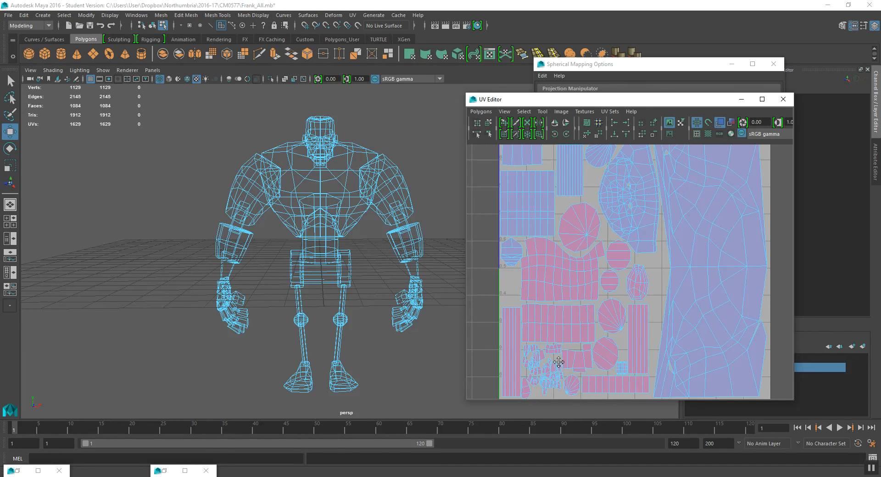
- Zoom in to inspect the packed small hand shells in the tile's lower left
{"action": "middle_click_drag", "start_coordinate": [523, 386], "coordinate": [536, 299], "text": "alt"}
{"action": "scroll", "coordinate": [536, 300], "scroll_direction": "up", "scroll_amount": 3}
{"action": "scroll", "coordinate": [551, 299], "scroll_direction": "down", "scroll_amount": 3}
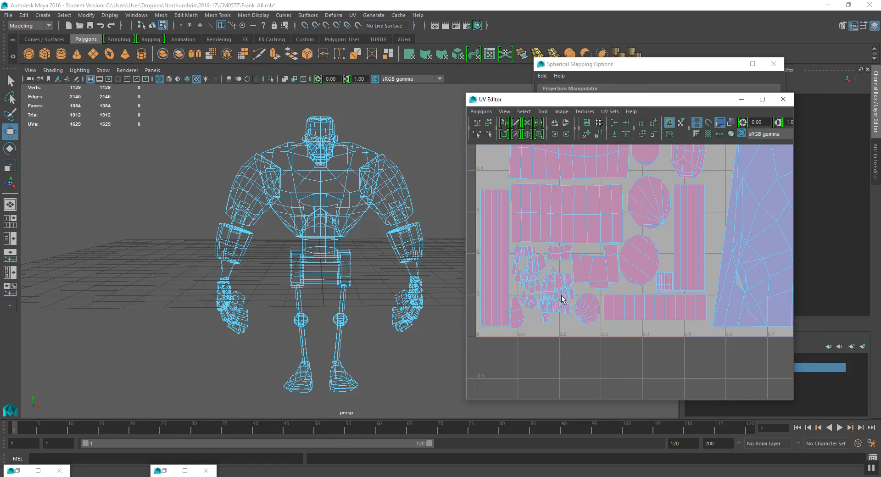
{"action": "scroll", "coordinate": [592, 305], "scroll_direction": "down", "scroll_amount": 1}
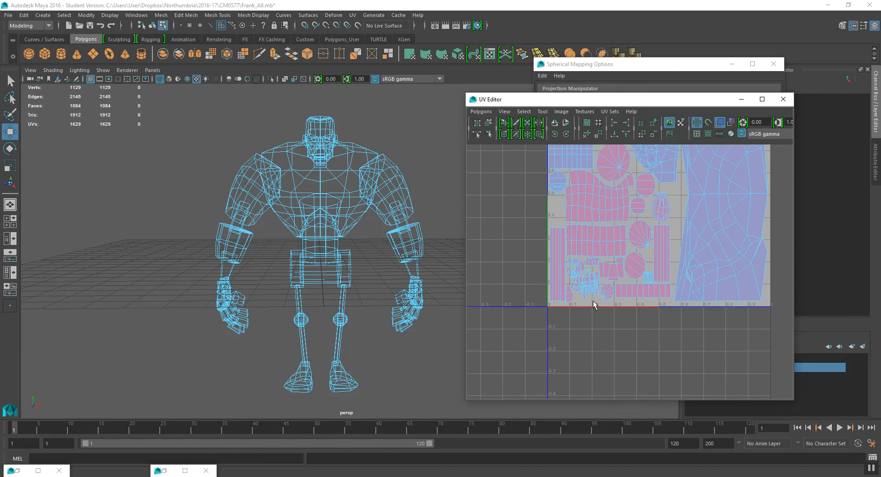
{"action": "middle_click_drag", "start_coordinate": [587, 292], "coordinate": [580, 317], "text": "alt"}
{"action": "scroll", "coordinate": [553, 346], "scroll_direction": "up", "scroll_amount": 3}
{"action": "middle_click_drag", "start_coordinate": [615, 258], "coordinate": [710, 153], "text": "alt"}
{"action": "scroll", "coordinate": [546, 305], "scroll_direction": "up", "scroll_amount": 2}
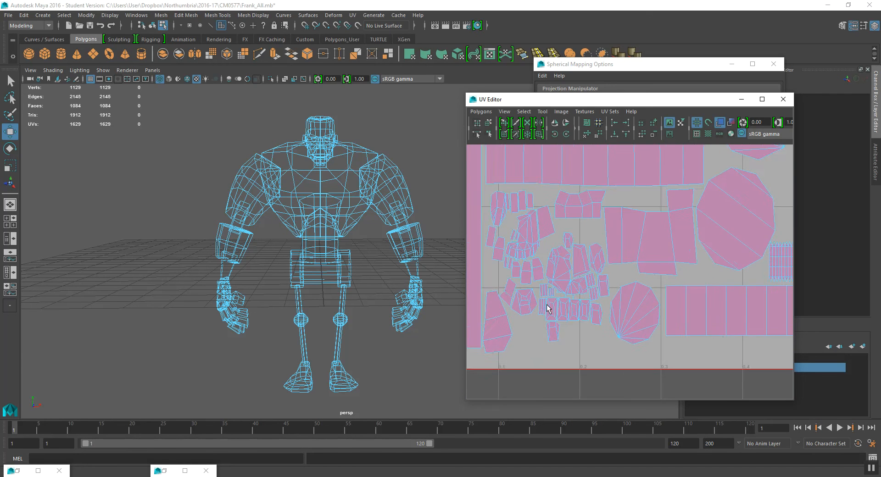
{"action": "middle_click_drag", "start_coordinate": [579, 267], "coordinate": [648, 277], "text": "alt"}
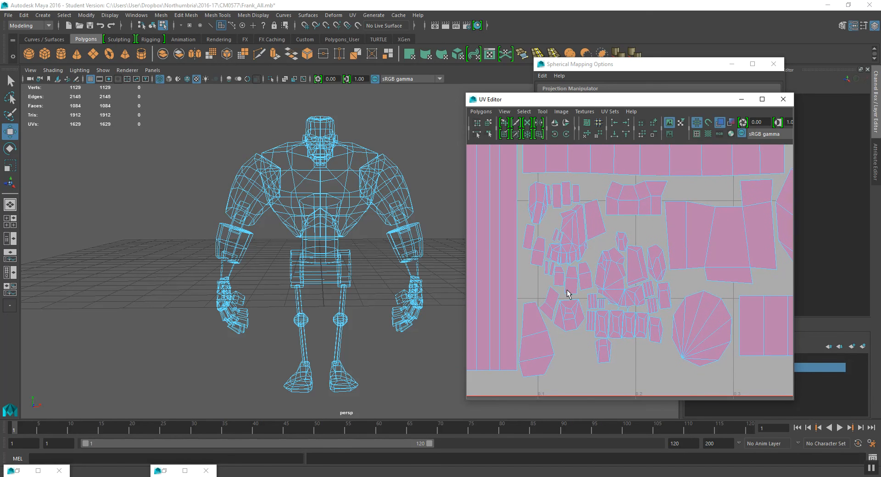
{"action": "scroll", "coordinate": [537, 275], "scroll_direction": "down", "scroll_amount": 5}
{"action": "middle_click_drag", "start_coordinate": [537, 272], "coordinate": [482, 333], "text": "alt"}
{"action": "middle_click_drag", "start_coordinate": [579, 268], "coordinate": [546, 305], "text": "alt"}
{"action": "scroll", "coordinate": [574, 292], "scroll_direction": "down", "scroll_amount": 3}
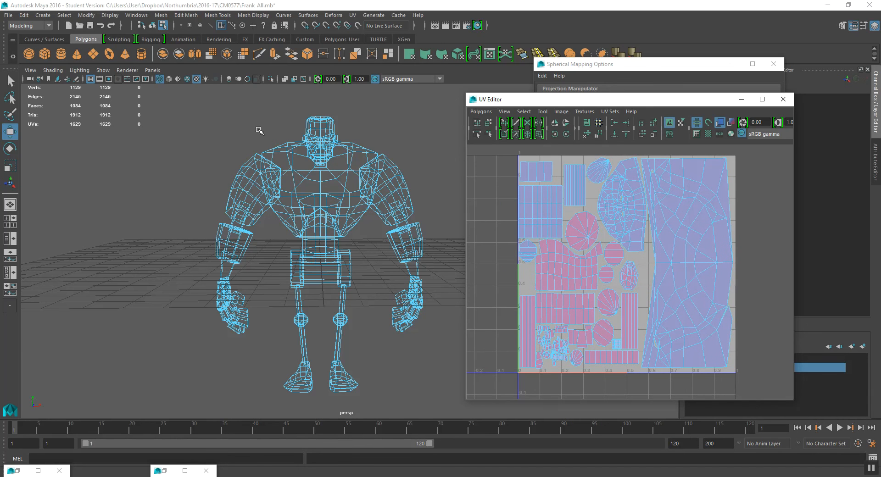
- Select all of Frank's body meshes and save the scene file
{"action": "left_click", "coordinate": [151, 25]}
{"action": "left_click_drag", "start_coordinate": [185, 107], "coordinate": [434, 431]}
{"action": "scroll", "coordinate": [636, 258], "scroll_direction": "down", "scroll_amount": 3}
{"action": "scroll", "coordinate": [643, 263], "scroll_direction": "up", "scroll_amount": 4}
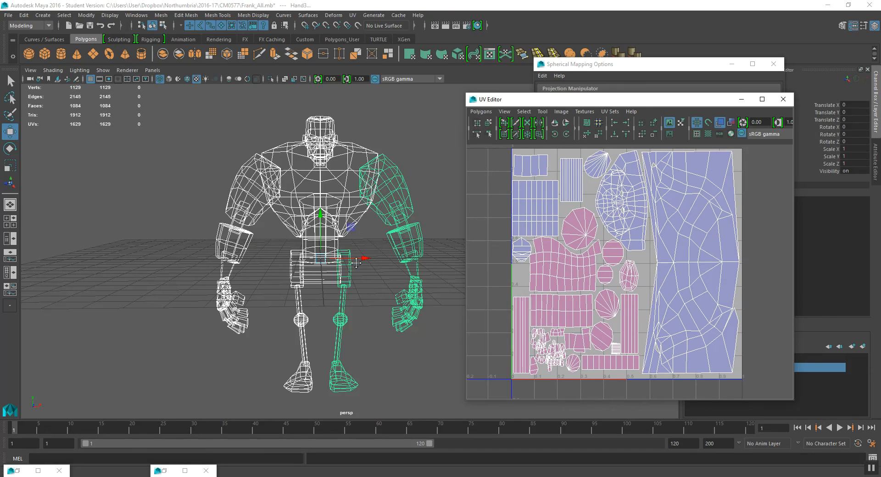
{"action": "middle_click_drag", "start_coordinate": [358, 265], "coordinate": [350, 264]}
{"action": "key", "text": "ctrl+s"}
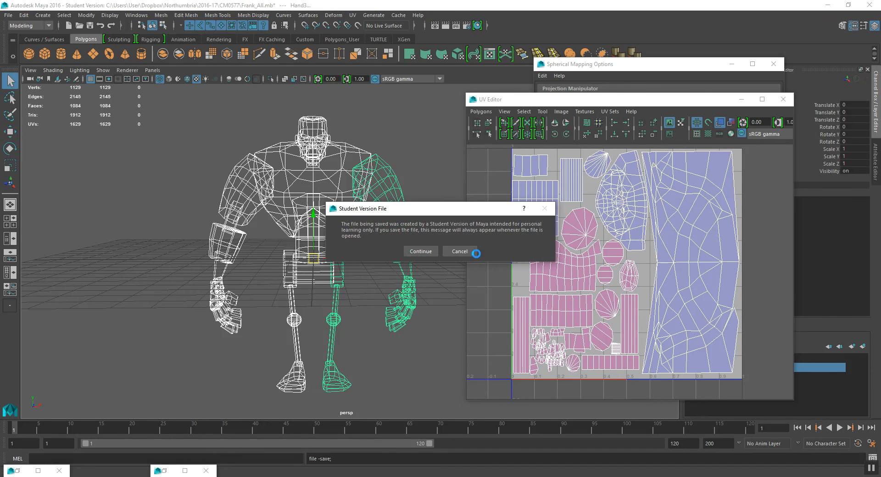
{"action": "left_click", "coordinate": [419, 252]}
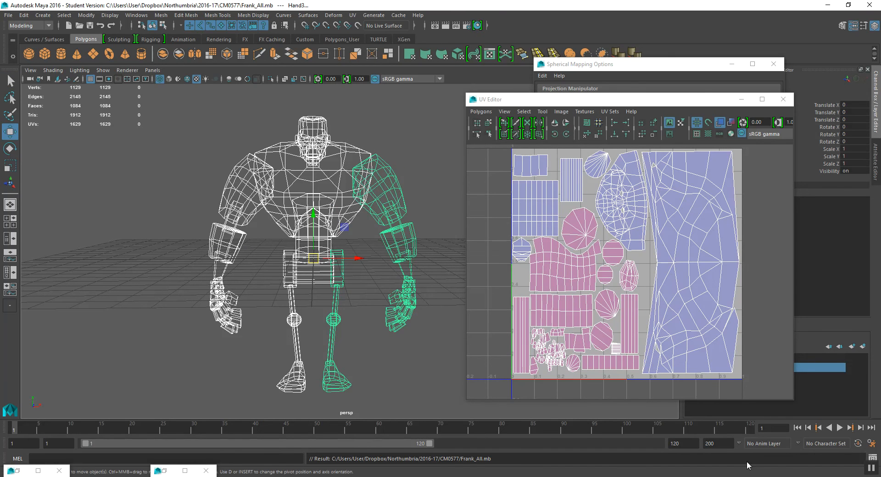